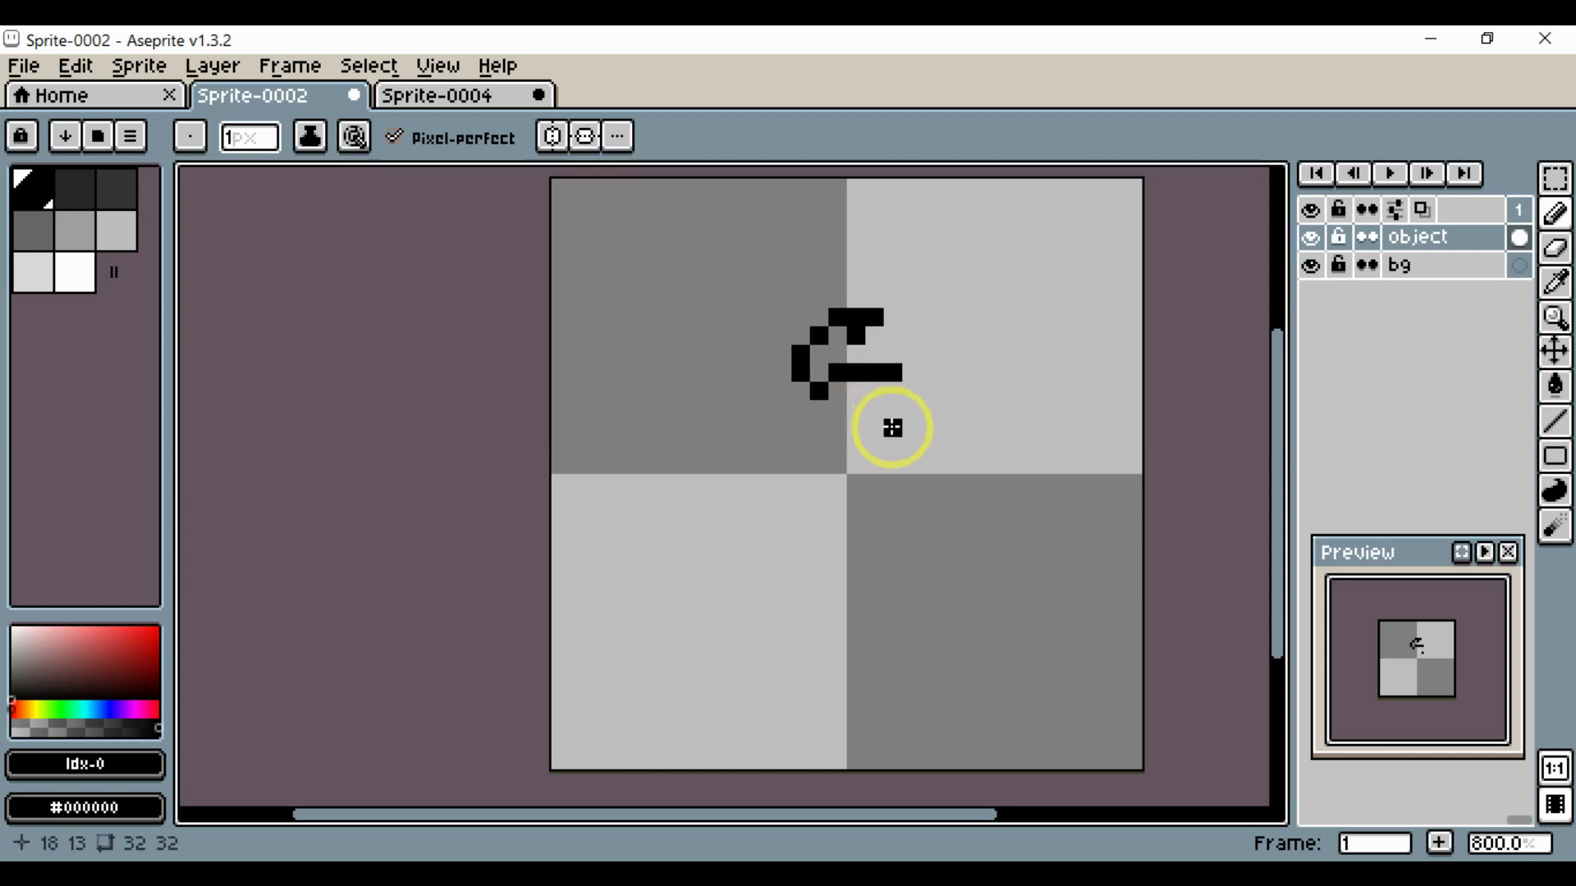
- Draw the black outline of the comb's rear slope and the back of the chicken's head with the Pencil
{"action": "left_click_drag", "start_coordinate": [893, 334], "coordinate": [906, 348]}
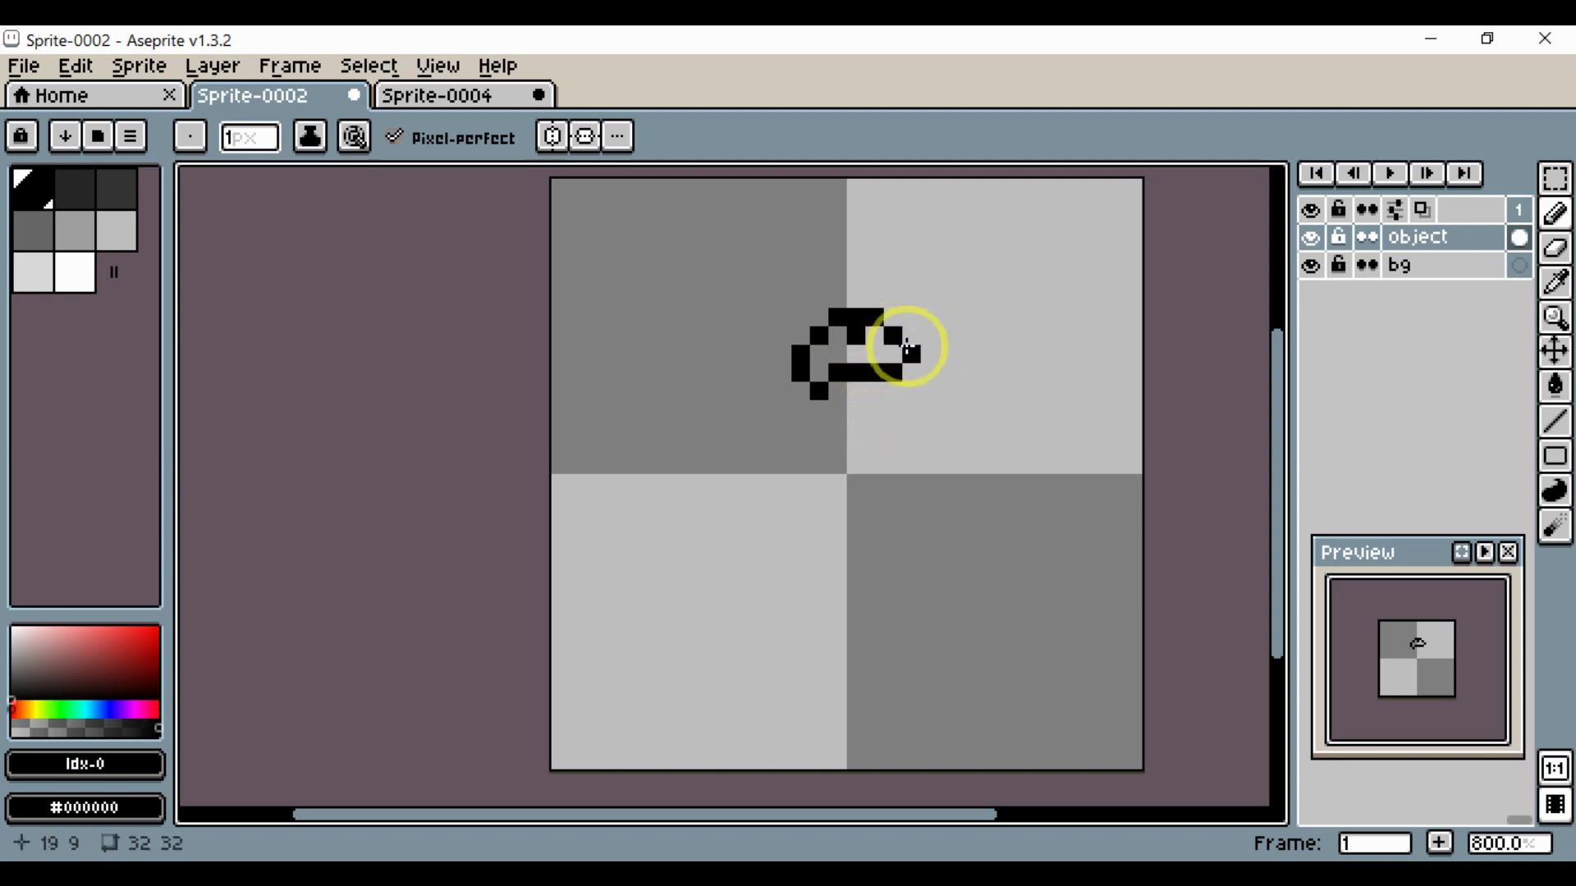
{"action": "left_click", "coordinate": [928, 373]}
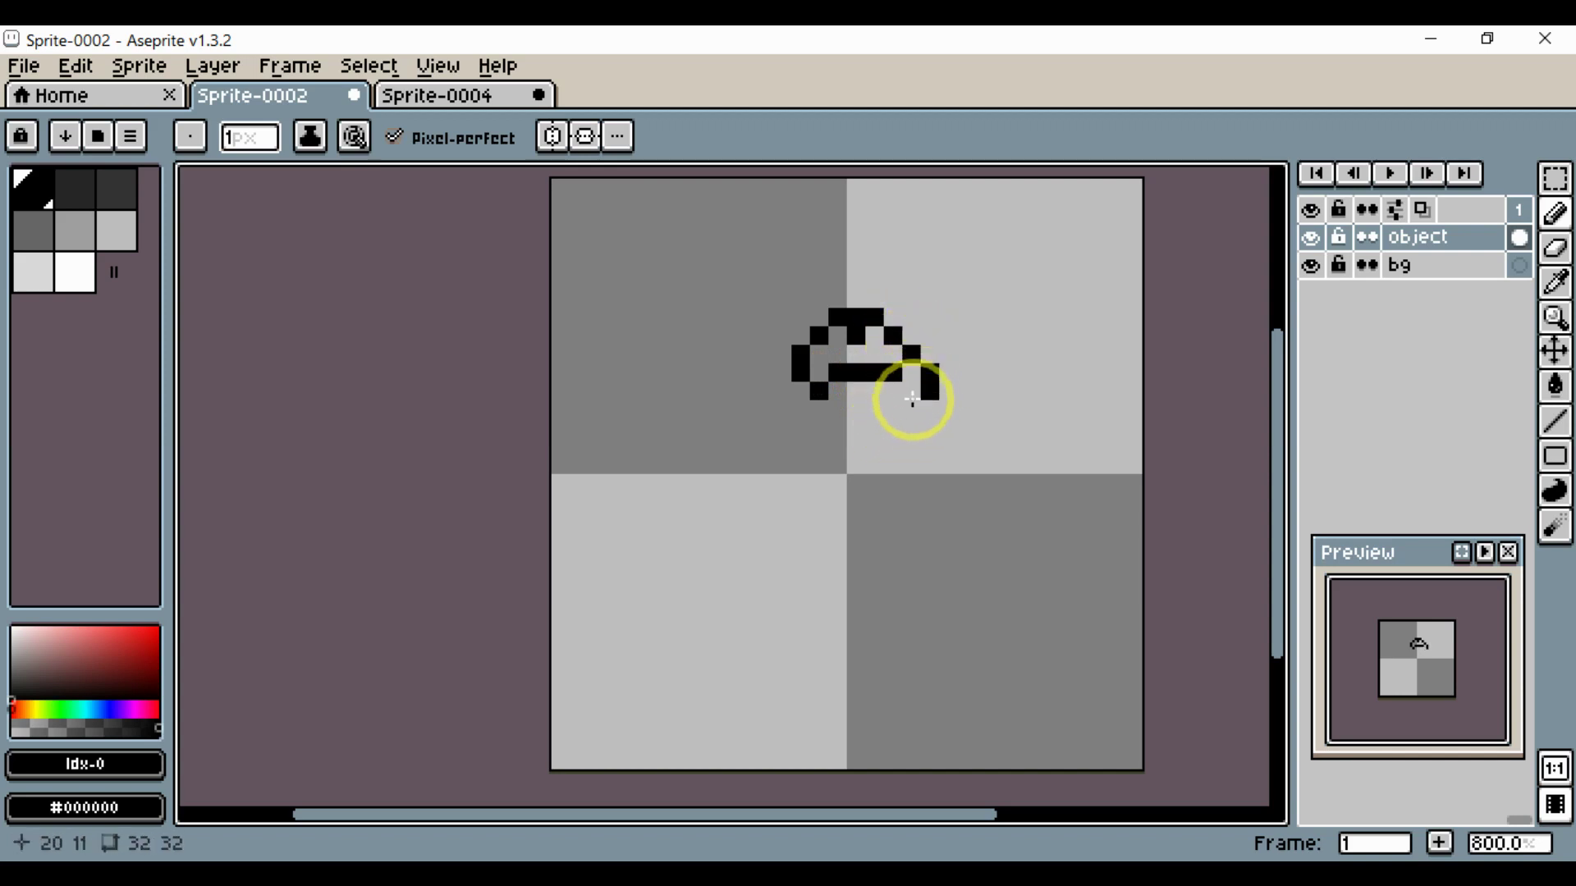
{"action": "left_click_drag", "start_coordinate": [912, 392], "coordinate": [912, 408]}
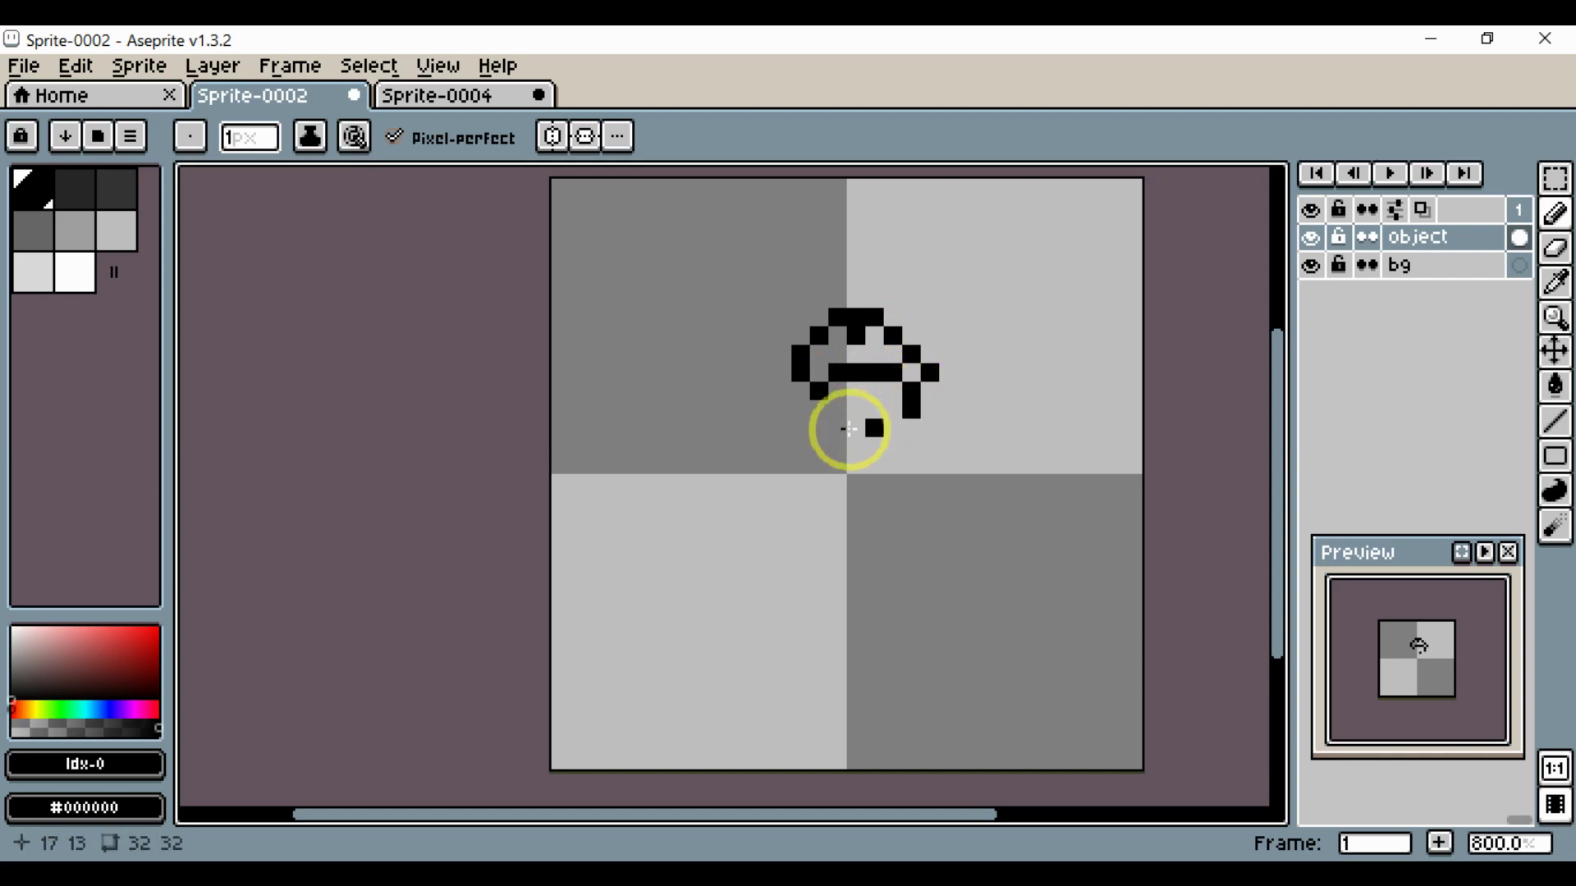
- Draw the chicken's beak, front neck, rounded chest and the start of the flat belly line in black
{"action": "left_click", "coordinate": [801, 425]}
{"action": "mouse_move", "coordinate": [806, 413]}
{"action": "left_mouse_down"}
{"action": "mouse_move", "coordinate": [876, 409]}
{"action": "mouse_move", "coordinate": [858, 457]}
{"action": "mouse_move", "coordinate": [817, 439]}
{"action": "mouse_move", "coordinate": [788, 494]}
{"action": "mouse_move", "coordinate": [798, 635]}
{"action": "mouse_move", "coordinate": [800, 593]}
{"action": "mouse_move", "coordinate": [831, 633]}
{"action": "mouse_move", "coordinate": [944, 641]}
{"action": "left_mouse_up"}
{"action": "left_click", "coordinate": [790, 425]}
{"action": "left_click", "coordinate": [801, 608]}
{"action": "left_click", "coordinate": [852, 632]}
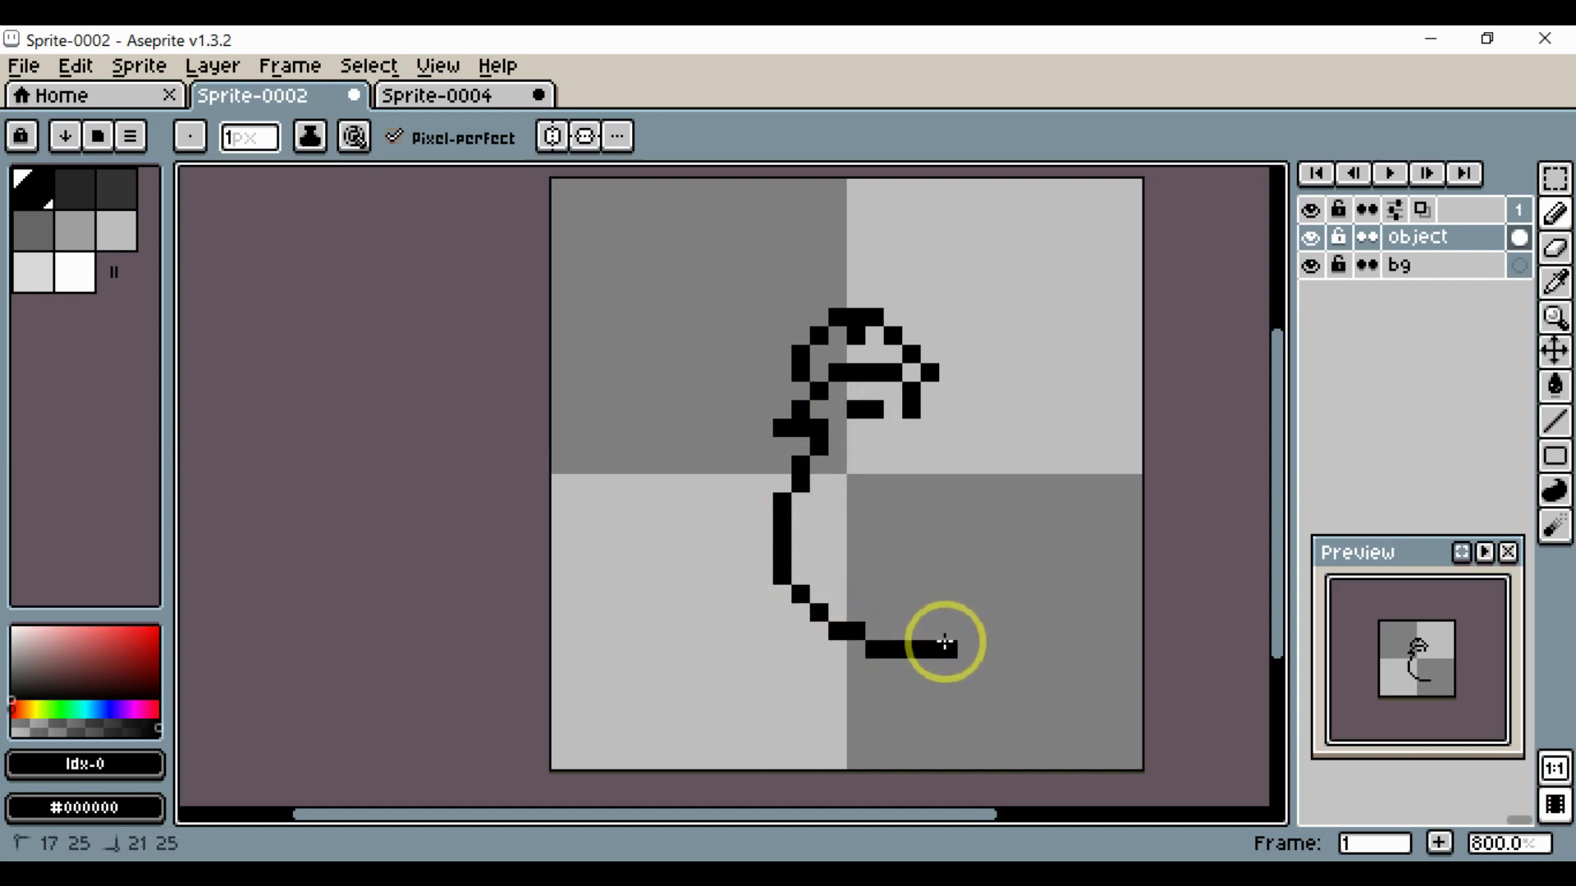
- Outline the rear neck, the dip of the back and the raised, rounded tail in black
{"action": "left_click", "coordinate": [930, 406]}
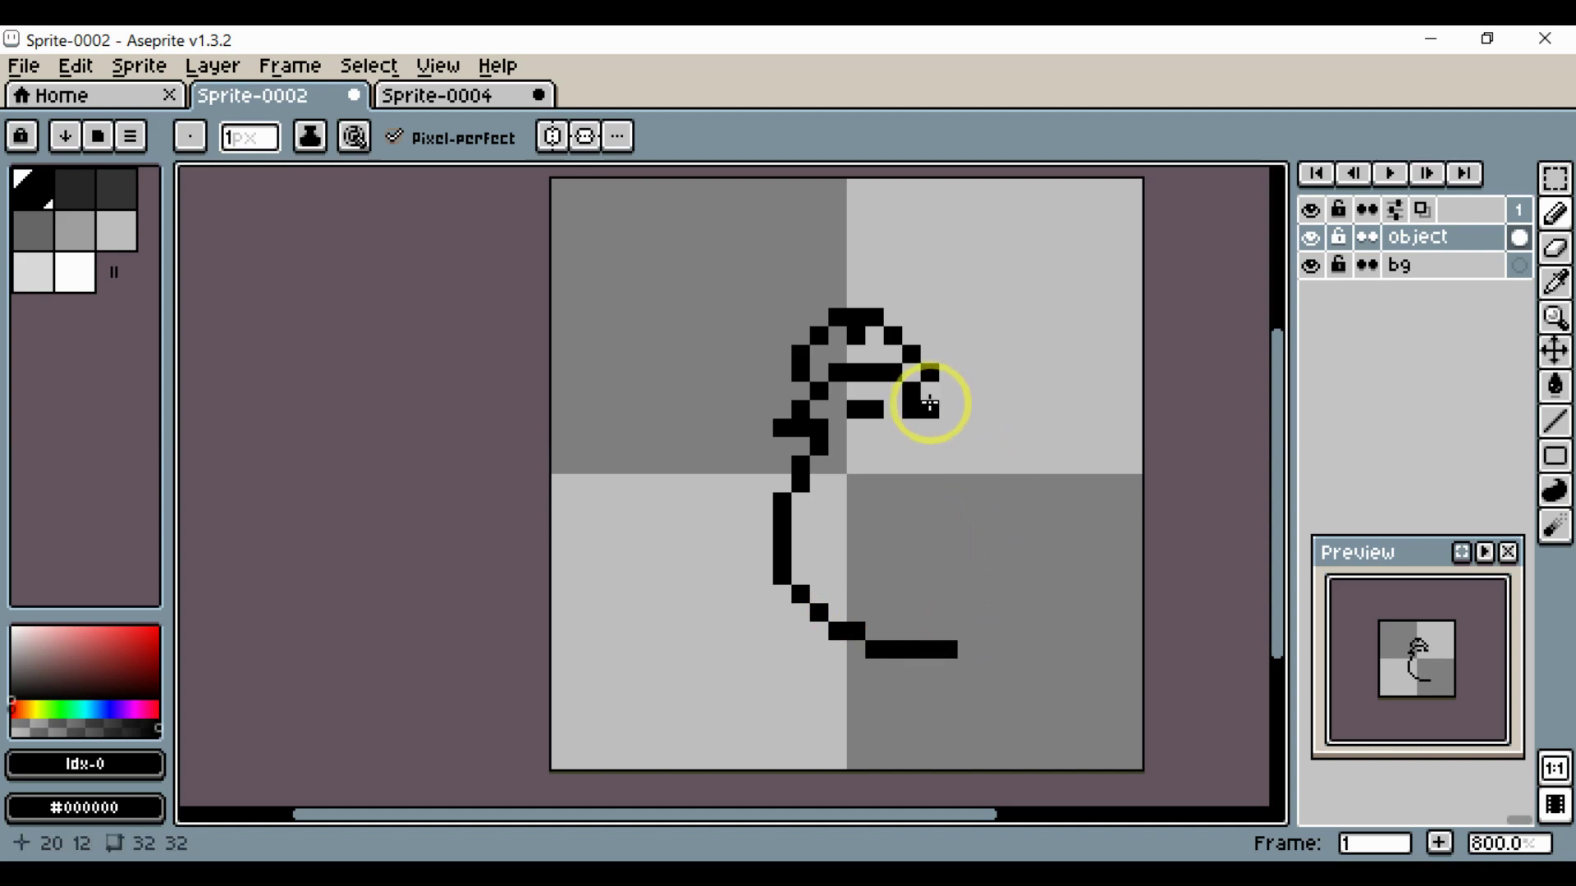
{"action": "key", "text": "ctrl+z"}
{"action": "left_click_drag", "start_coordinate": [929, 429], "coordinate": [931, 448]}
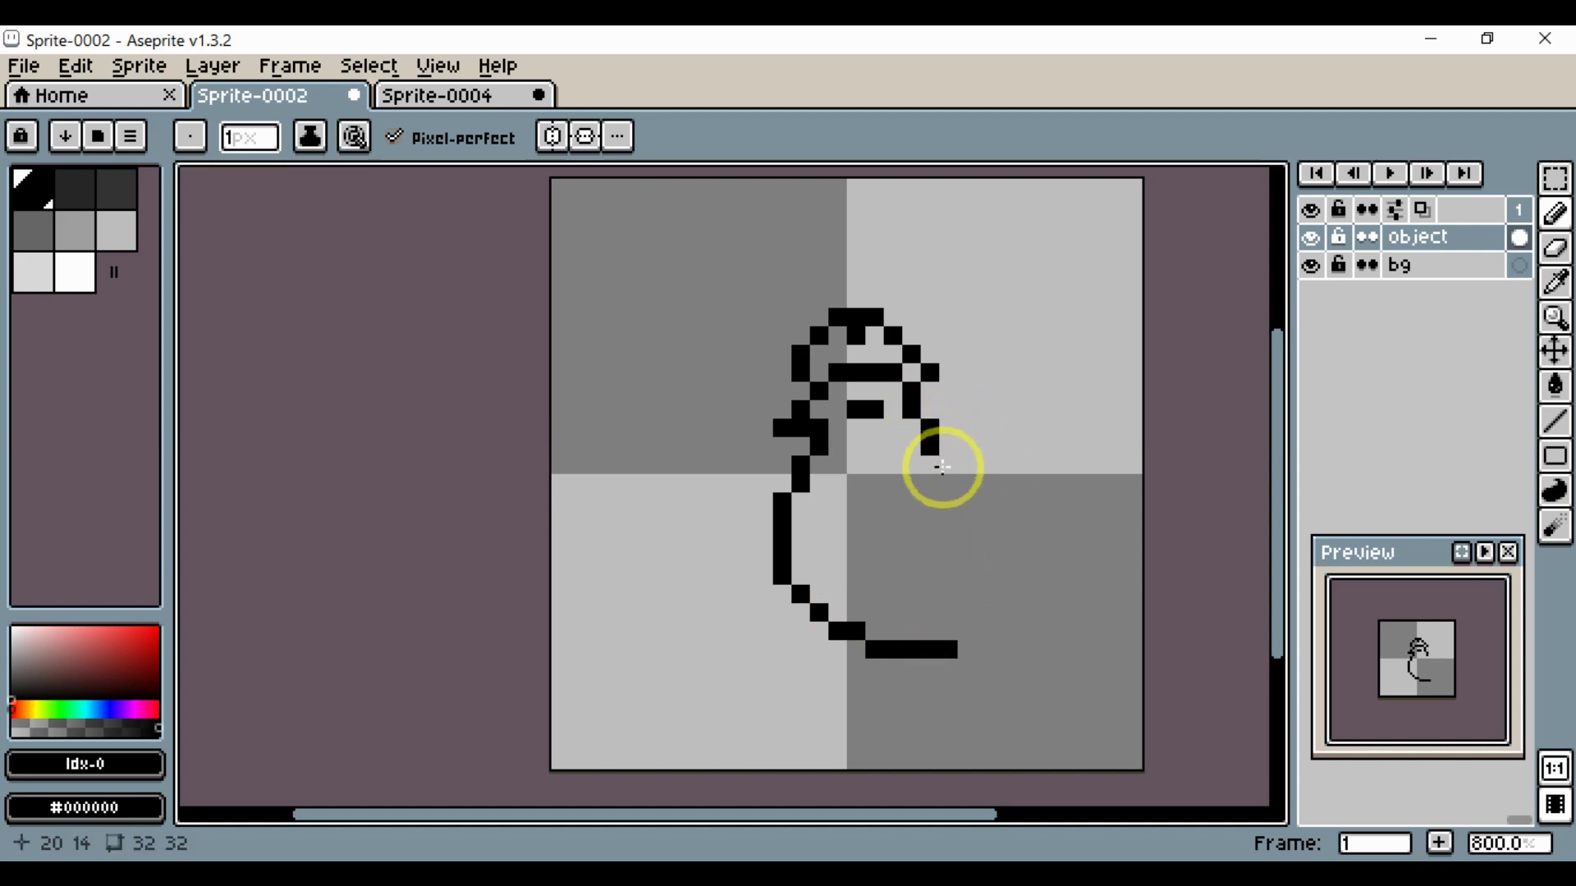
{"action": "left_click", "coordinate": [948, 466]}
{"action": "left_click", "coordinate": [969, 483]}
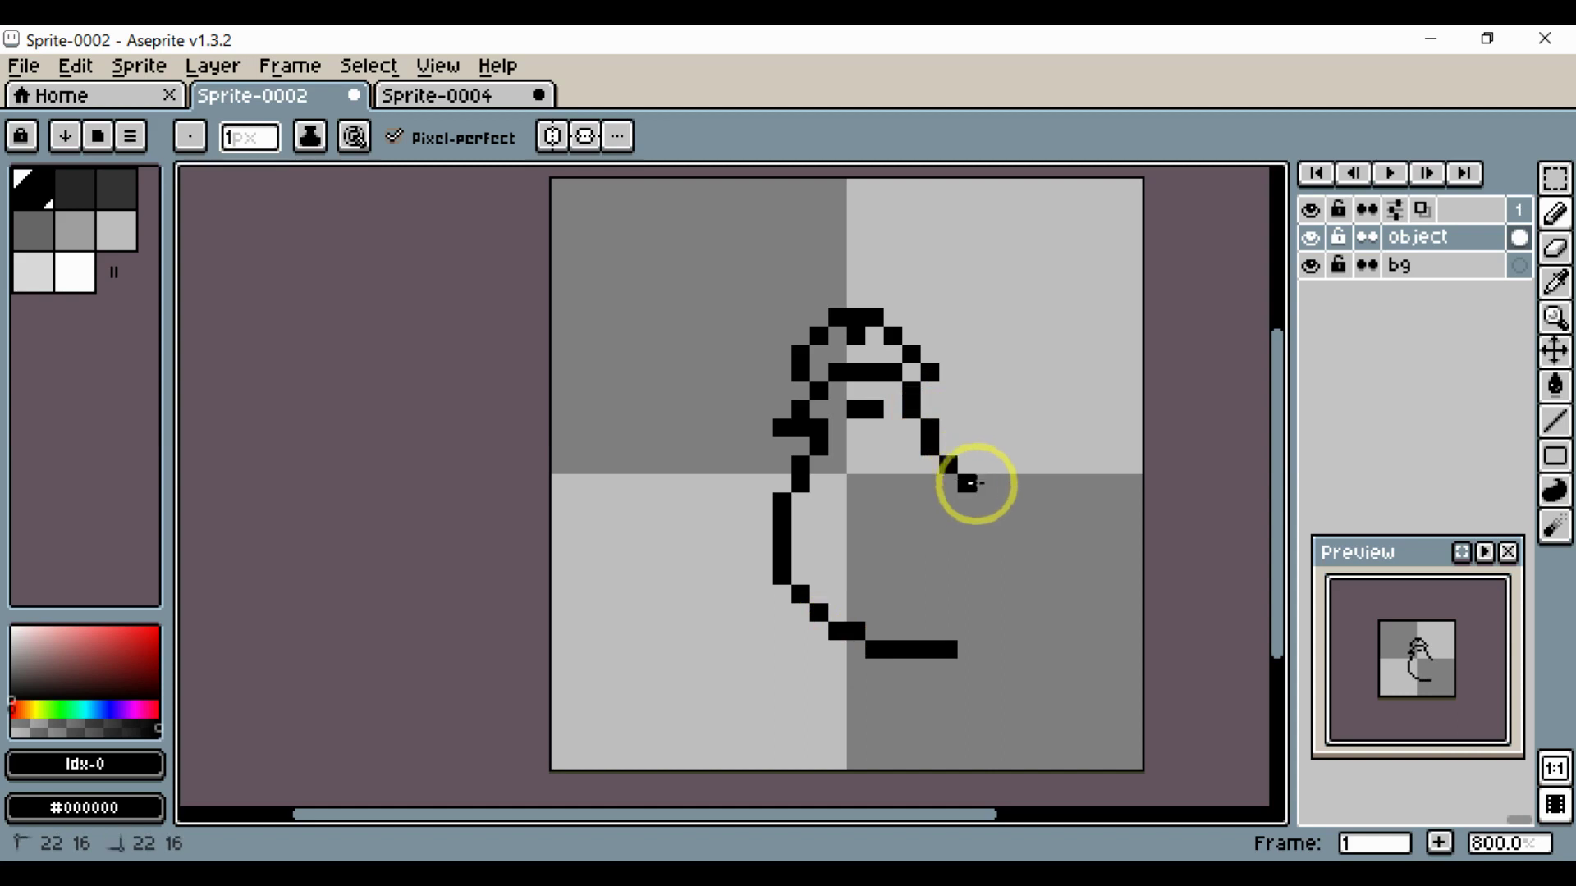
{"action": "mouse_move", "coordinate": [988, 485]}
{"action": "left_mouse_down"}
{"action": "mouse_move", "coordinate": [1035, 410]}
{"action": "mouse_move", "coordinate": [1058, 410]}
{"action": "mouse_move", "coordinate": [1072, 478]}
{"action": "mouse_move", "coordinate": [1074, 460]}
{"action": "mouse_move", "coordinate": [1091, 478]}
{"action": "mouse_move", "coordinate": [1075, 562]}
{"action": "left_mouse_up"}
{"action": "left_click", "coordinate": [1005, 467]}
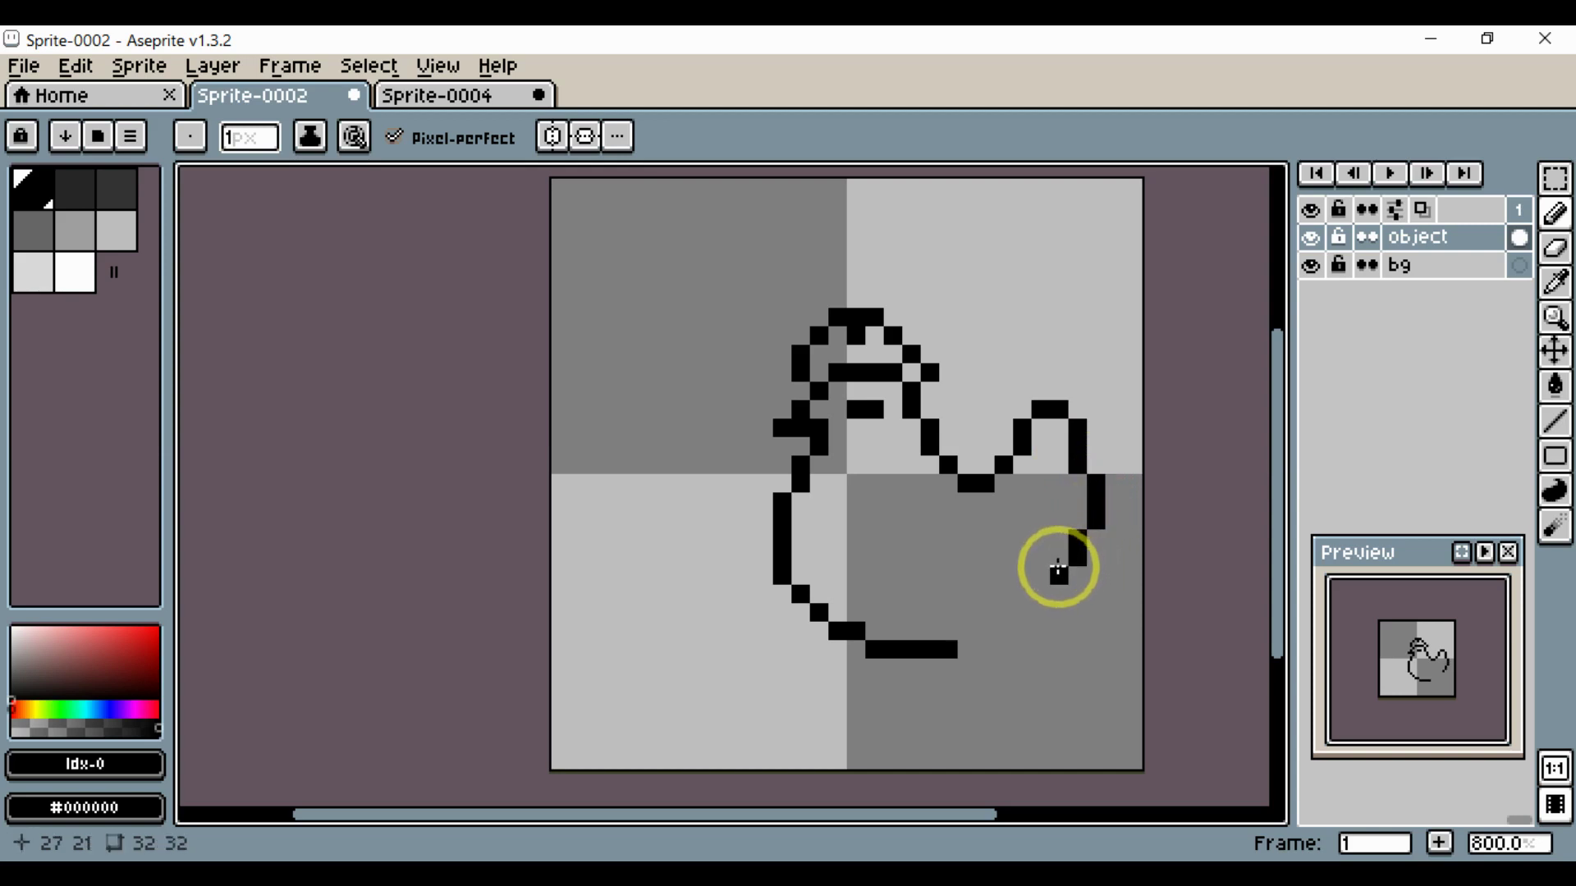
- Draw the rump in diagonal steps from the tail down to the belly line to close the body outline
{"action": "left_click", "coordinate": [1058, 572]}
{"action": "left_click", "coordinate": [1039, 609]}
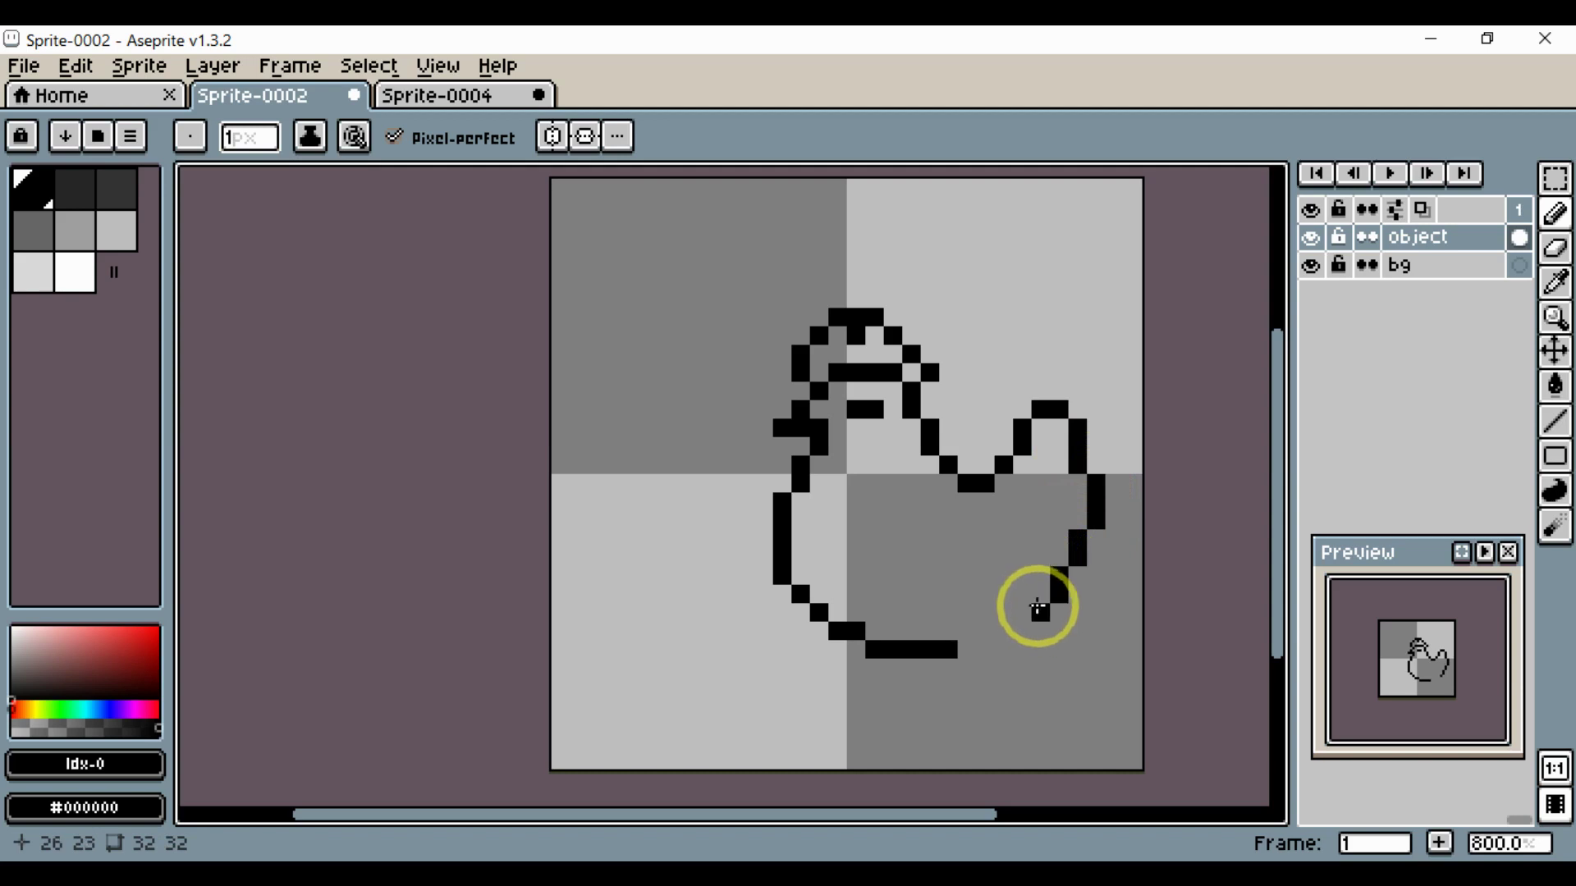
{"action": "left_click_drag", "start_coordinate": [1041, 600], "coordinate": [984, 651]}
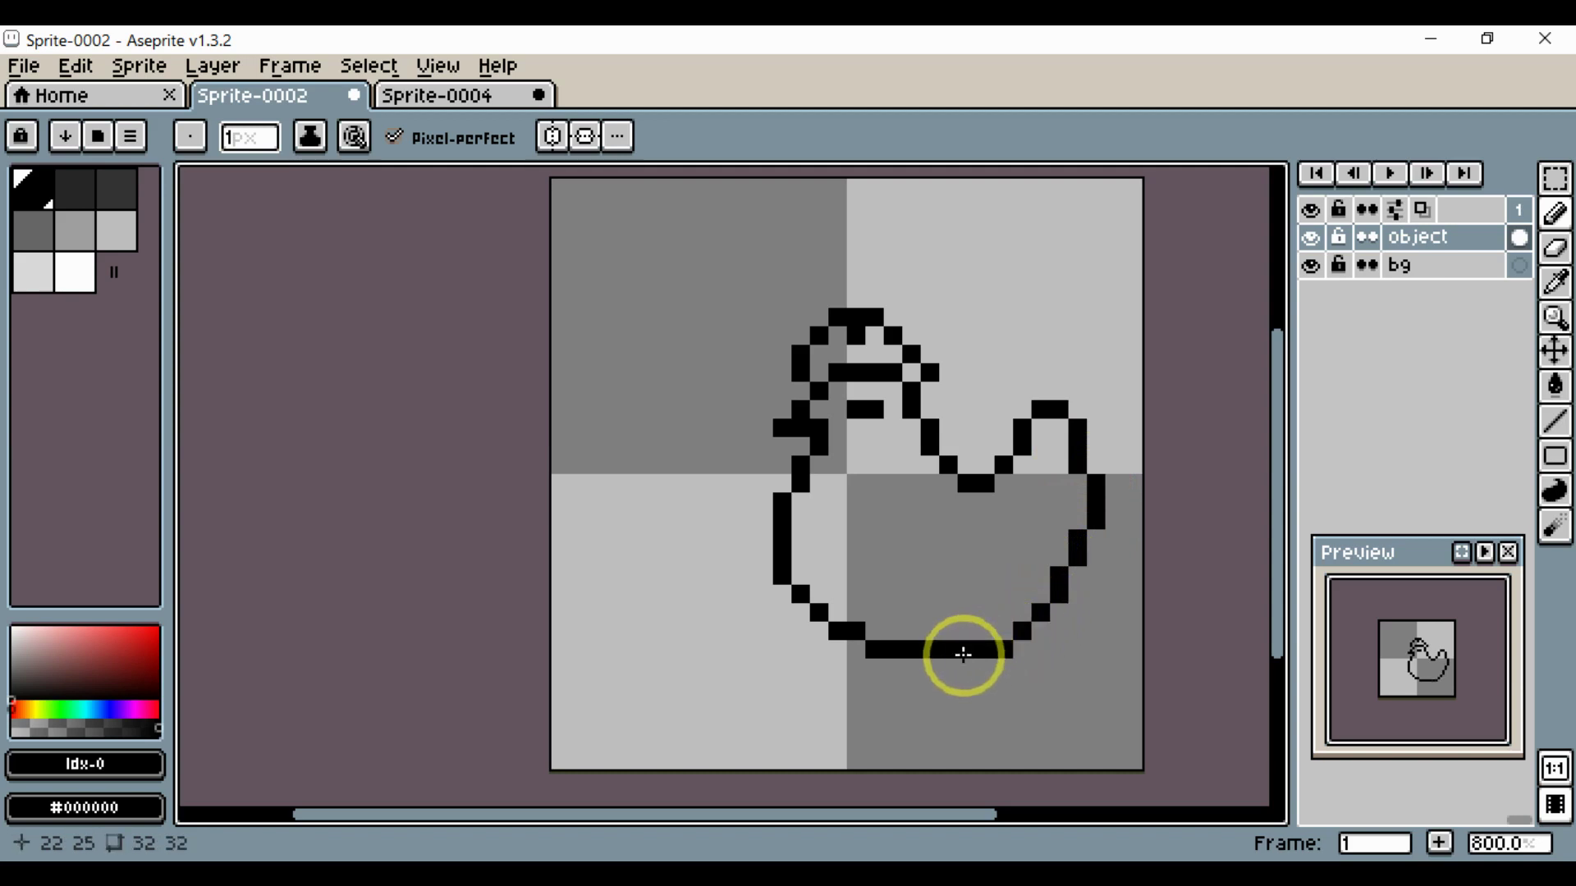
- Move the chicken drawing on the object layer to the horizontal middle of the canvas
{"action": "scroll", "coordinate": [968, 647], "scroll_direction": "down", "scroll_amount": 2}
{"action": "scroll", "coordinate": [969, 650], "scroll_direction": "up", "scroll_amount": 2}
{"action": "key", "text": "v"}
{"action": "left_click_drag", "start_coordinate": [976, 607], "coordinate": [912, 568]}
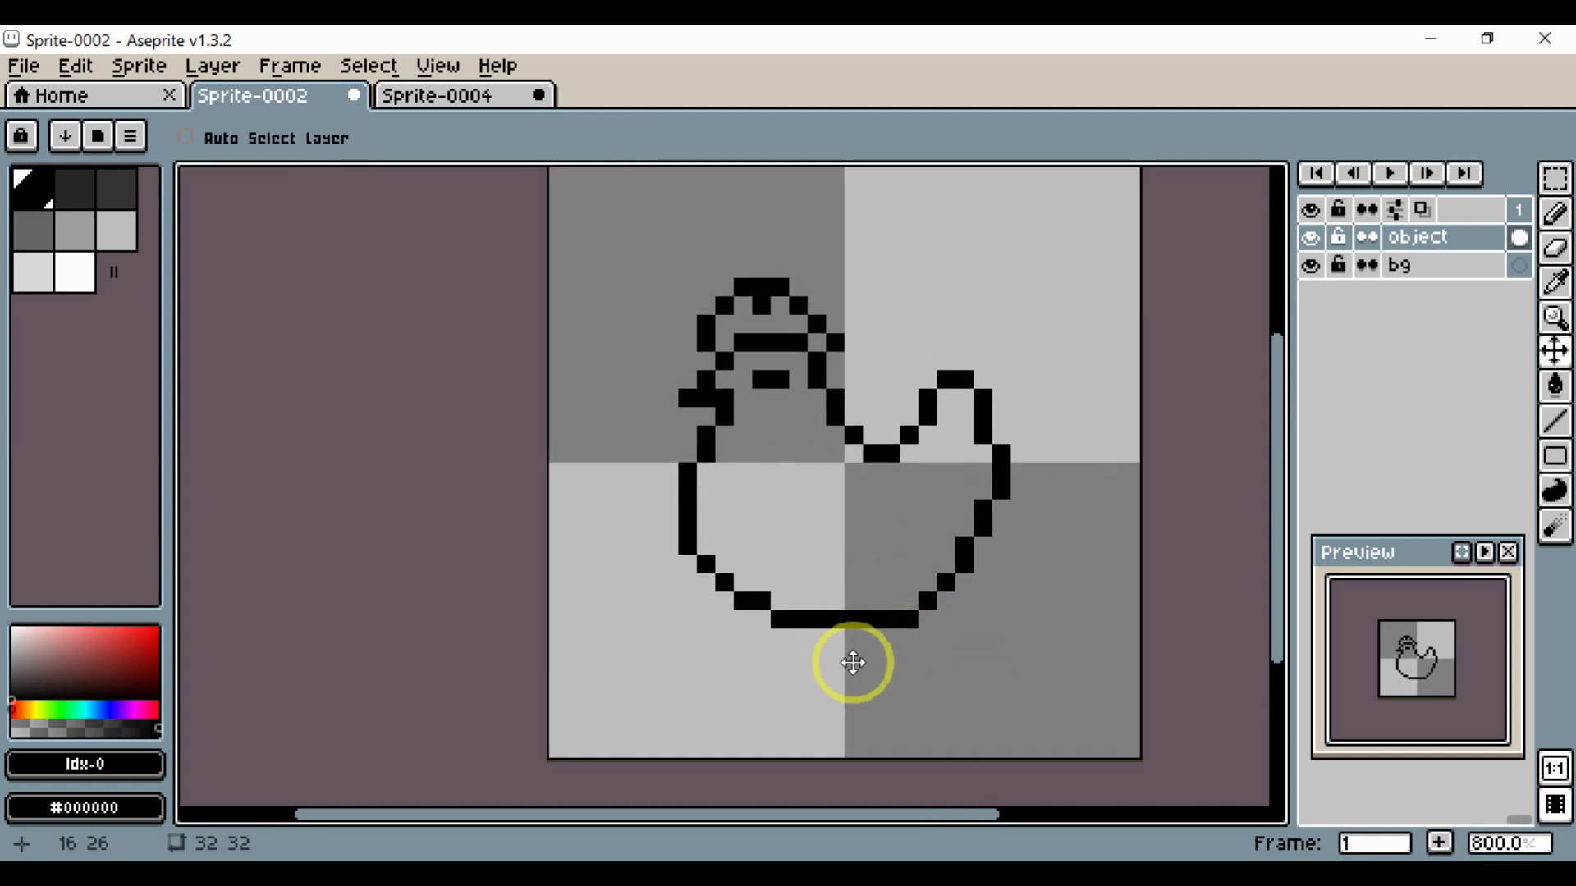
- Draw short black vertical lines beneath the belly as outlines for the chicken's legs
{"action": "scroll", "coordinate": [851, 649], "scroll_direction": "up", "scroll_amount": 2}
{"action": "key", "text": "i"}
{"action": "left_click", "coordinate": [875, 591]}
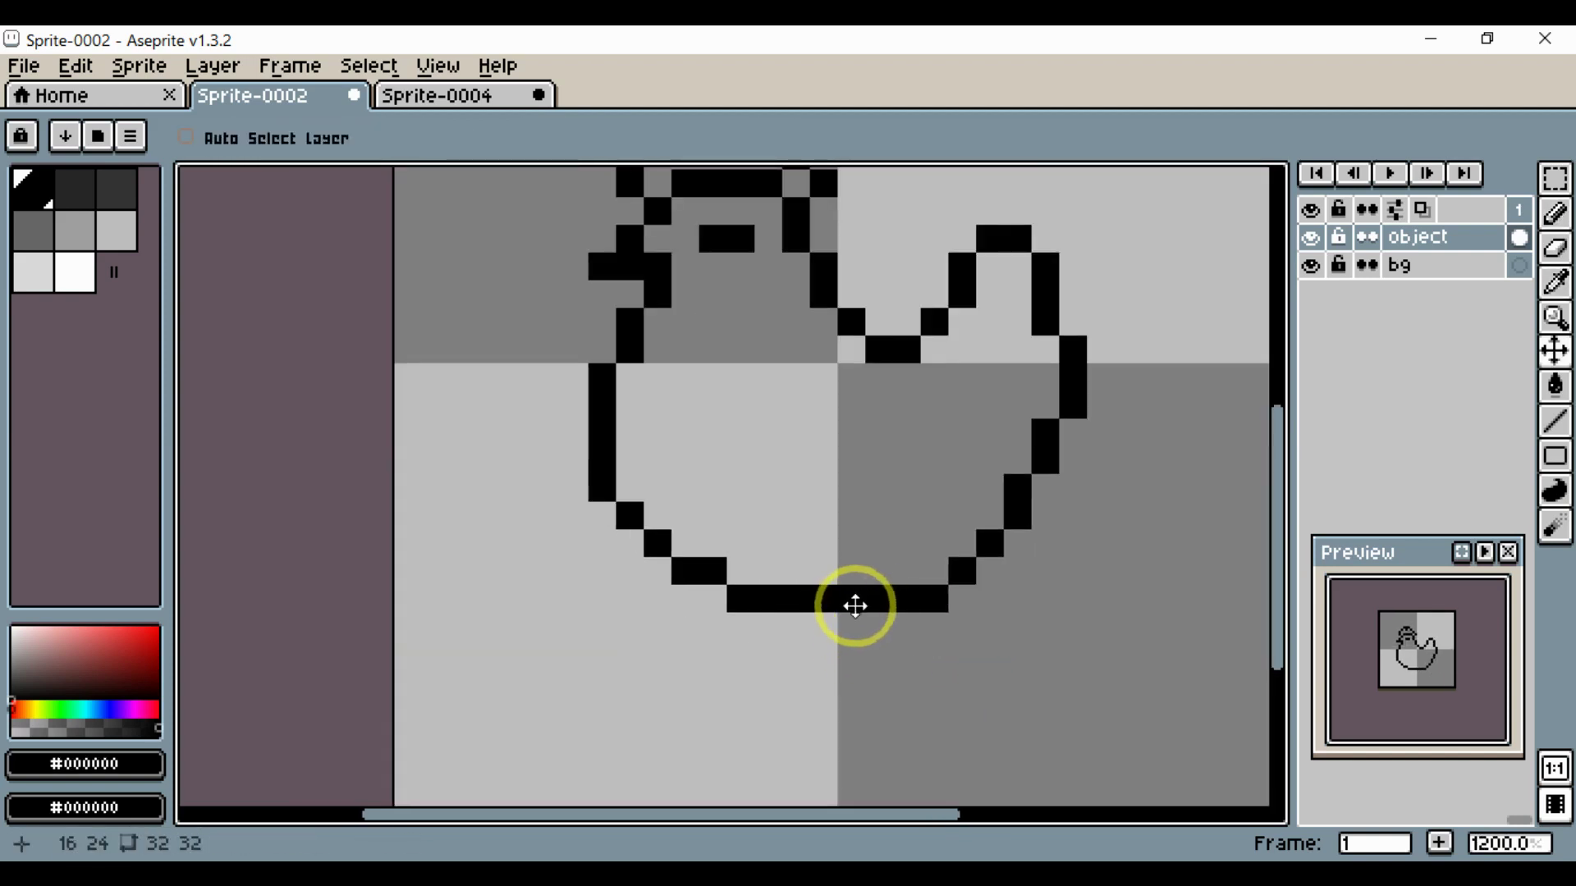
{"action": "key", "text": "b"}
{"action": "left_click", "coordinate": [835, 626]}
{"action": "key", "text": "ctrl+z"}
{"action": "left_click_drag", "start_coordinate": [823, 626], "coordinate": [825, 681]}
{"action": "left_click_drag", "start_coordinate": [864, 622], "coordinate": [854, 651]}
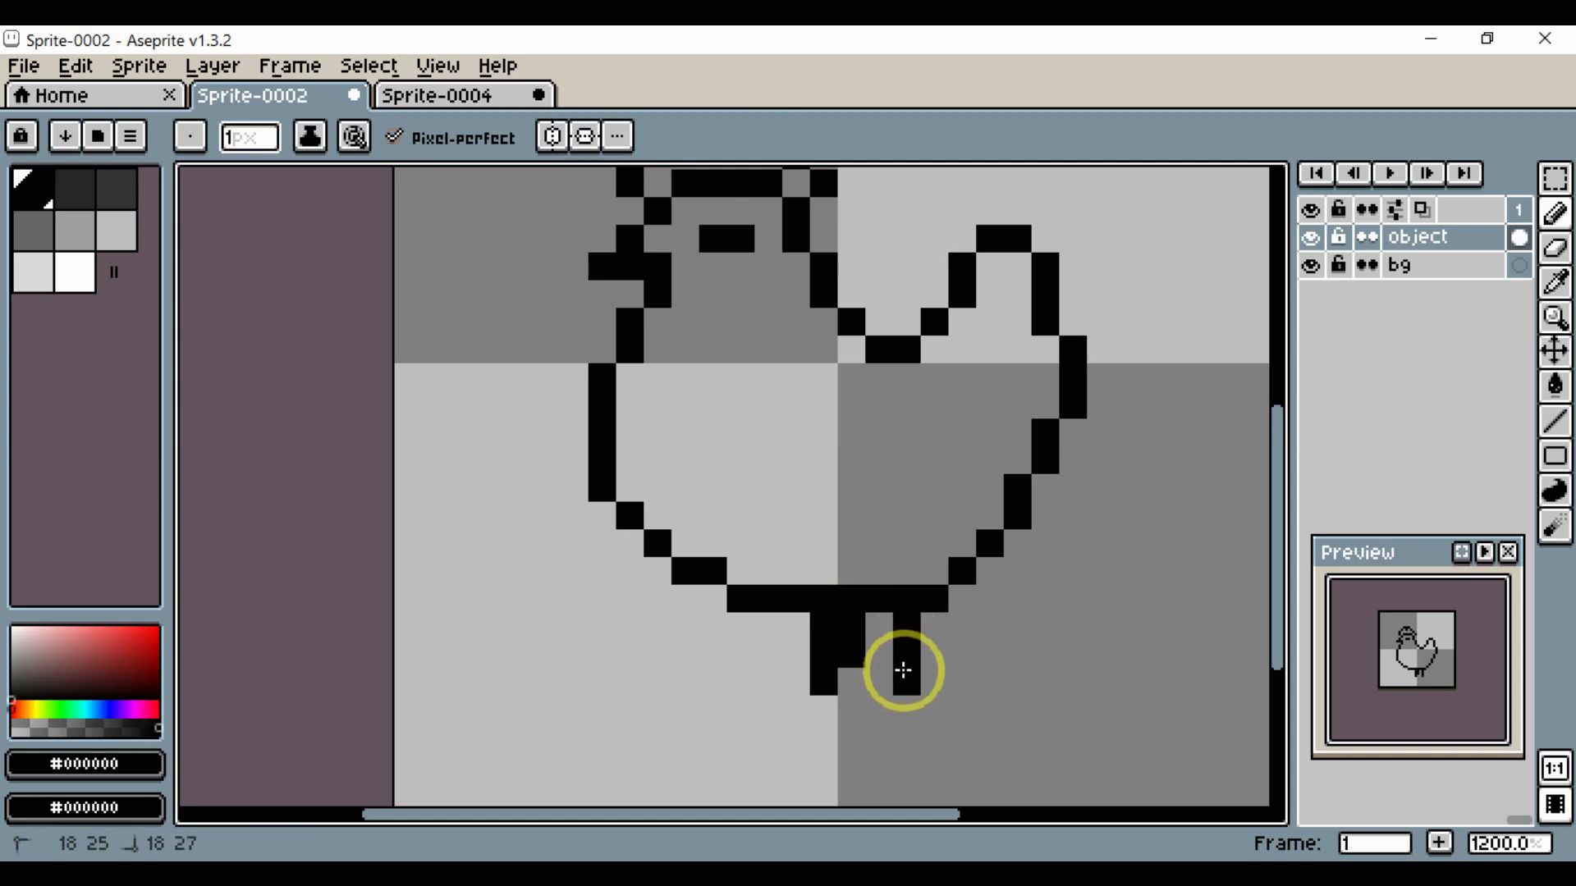
{"action": "key", "text": "space"}
{"action": "left_click_drag", "start_coordinate": [908, 731], "coordinate": [913, 679]}
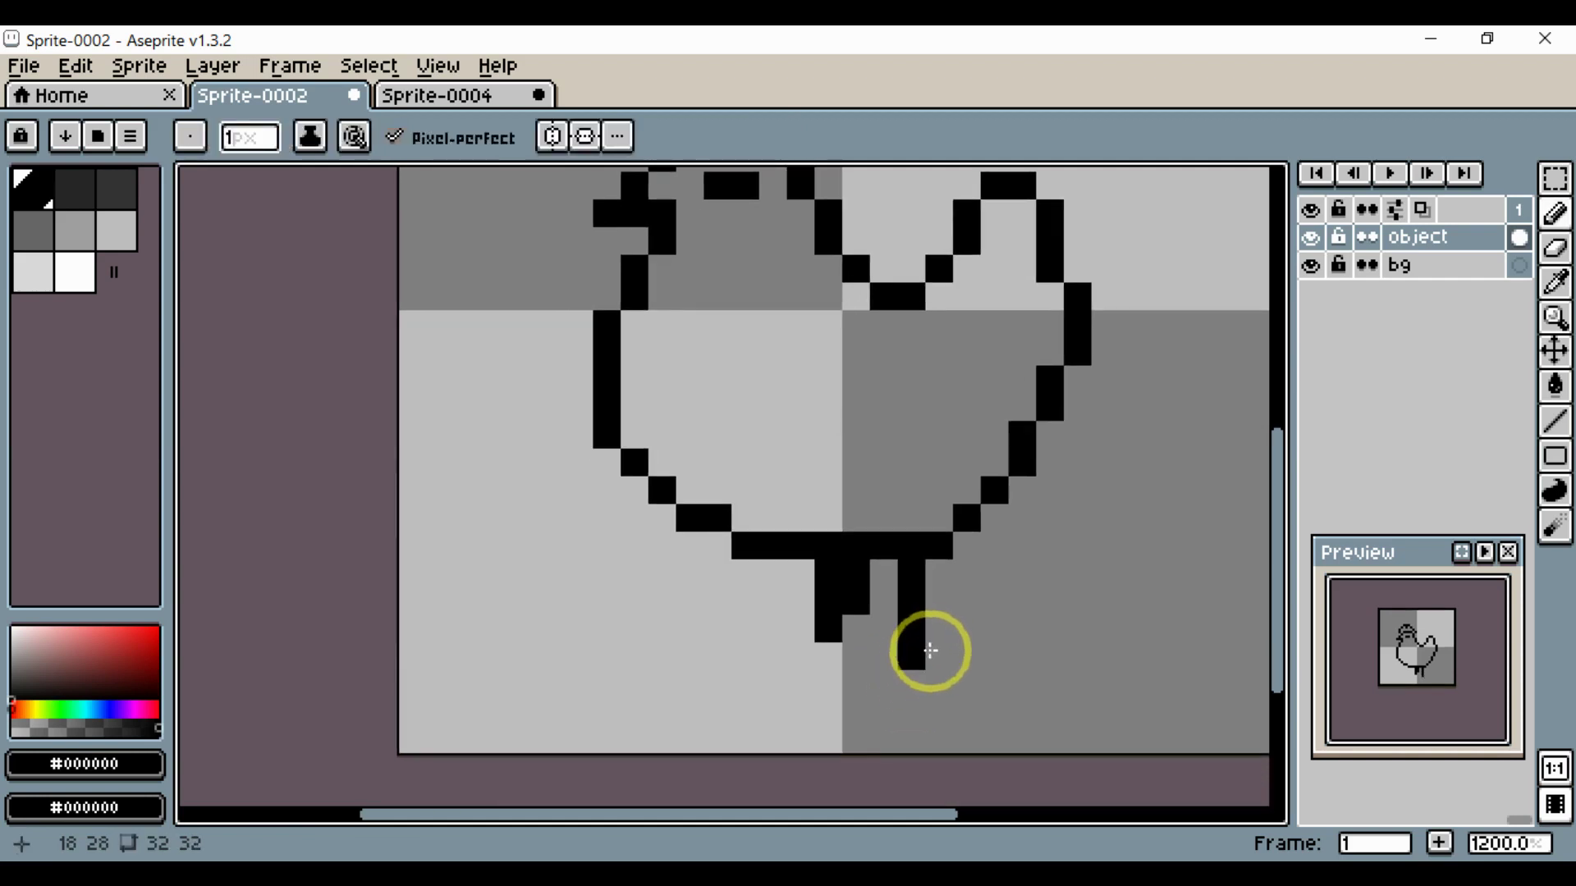
- Fill the rear leg between its black lines with dark gray palette color 1 and add three toe pixels below
{"action": "left_click", "coordinate": [87, 277]}
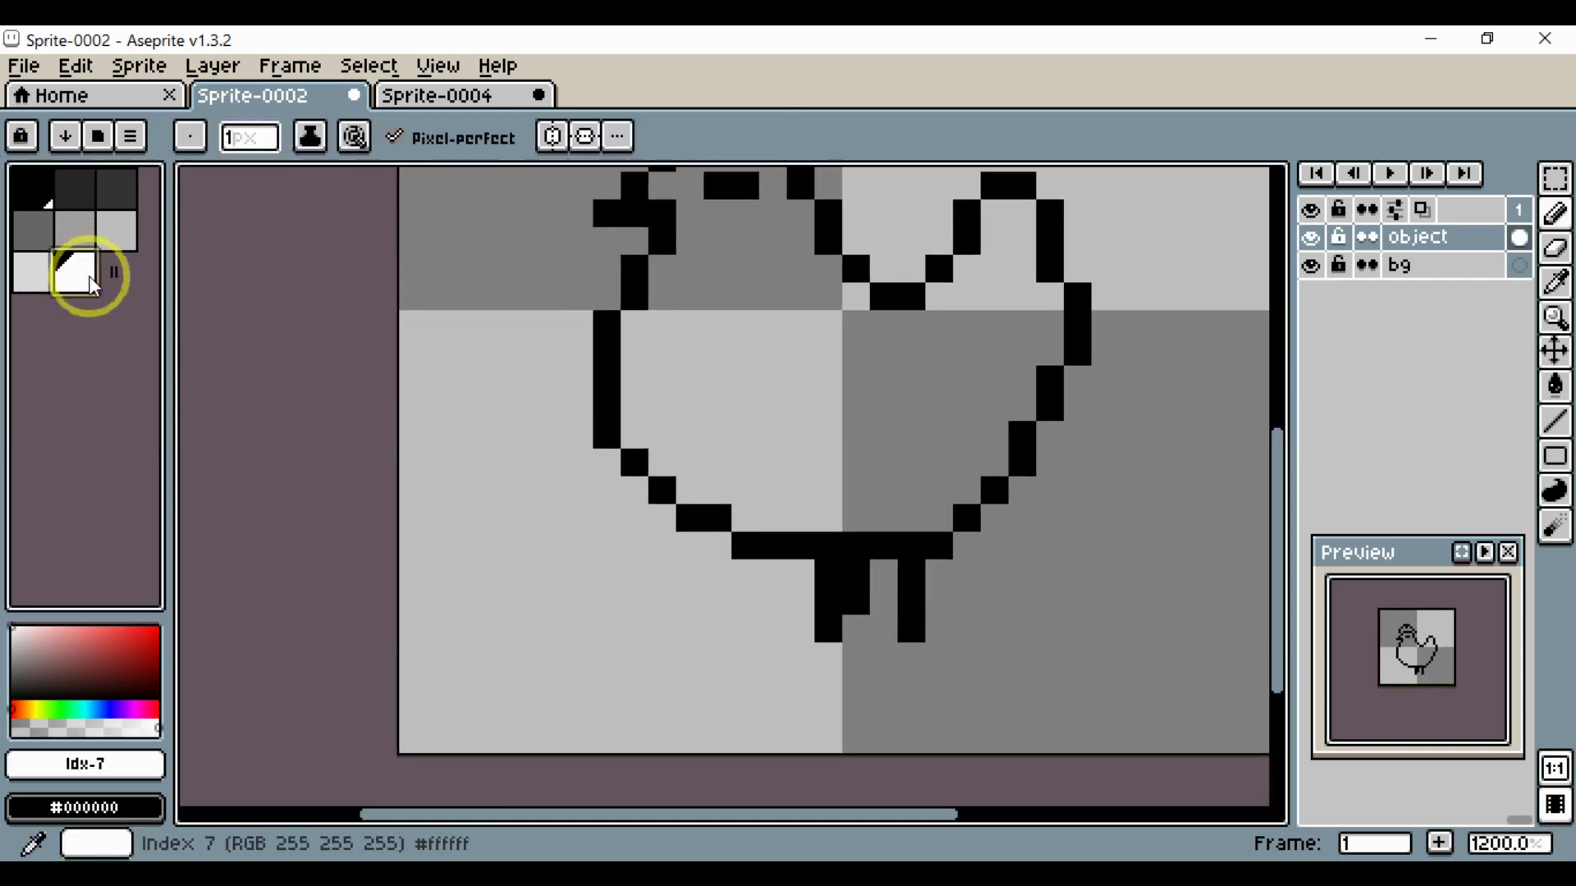
{"action": "left_click", "coordinate": [33, 231]}
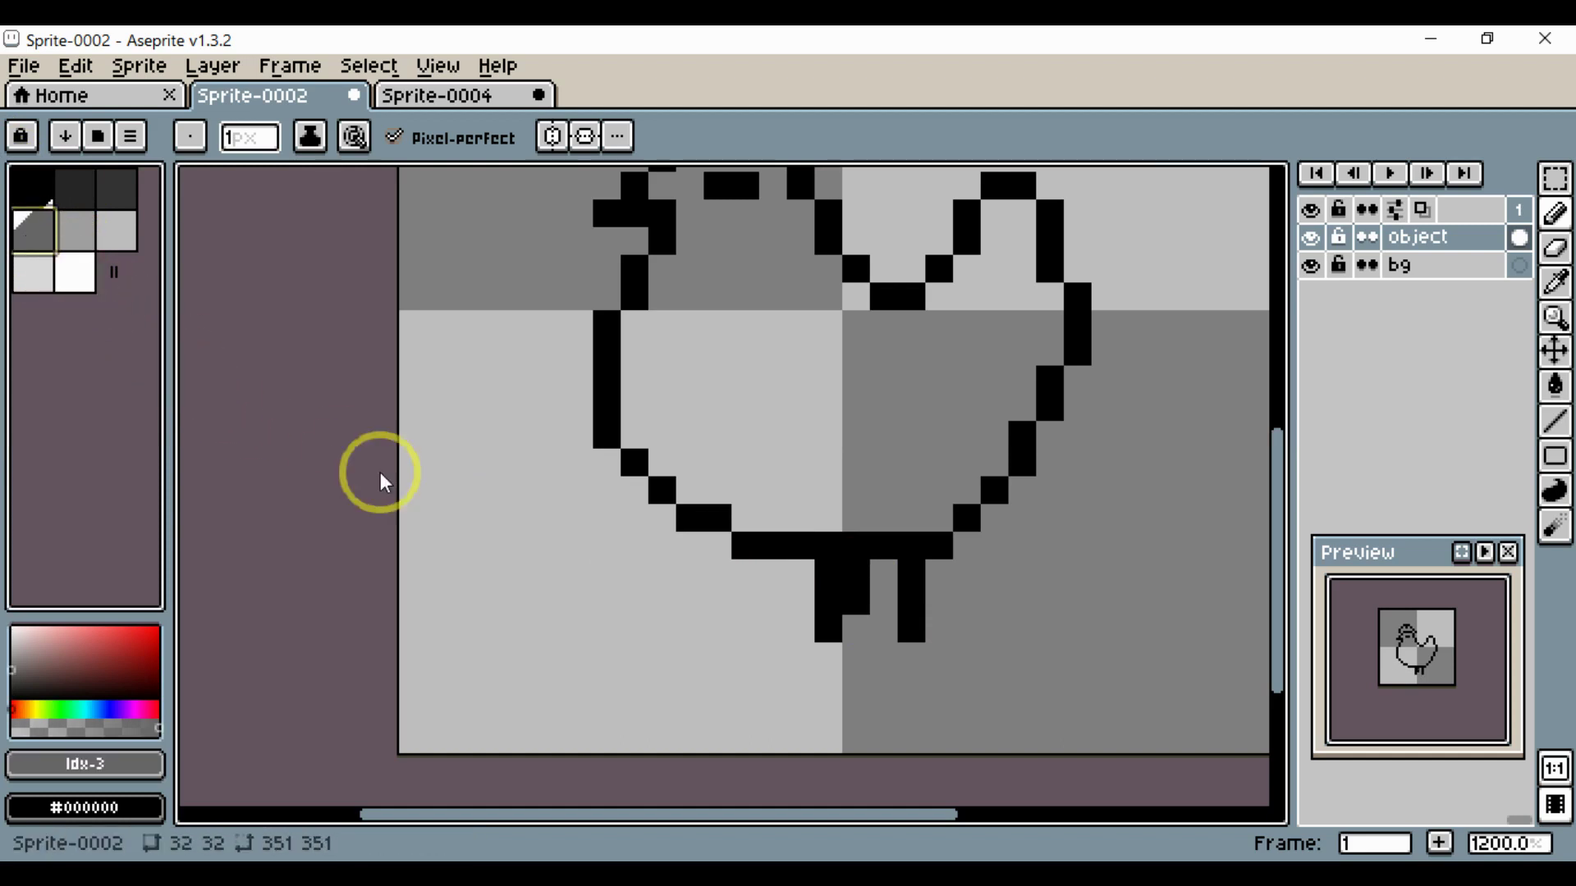
{"action": "left_click_drag", "start_coordinate": [885, 575], "coordinate": [887, 603]}
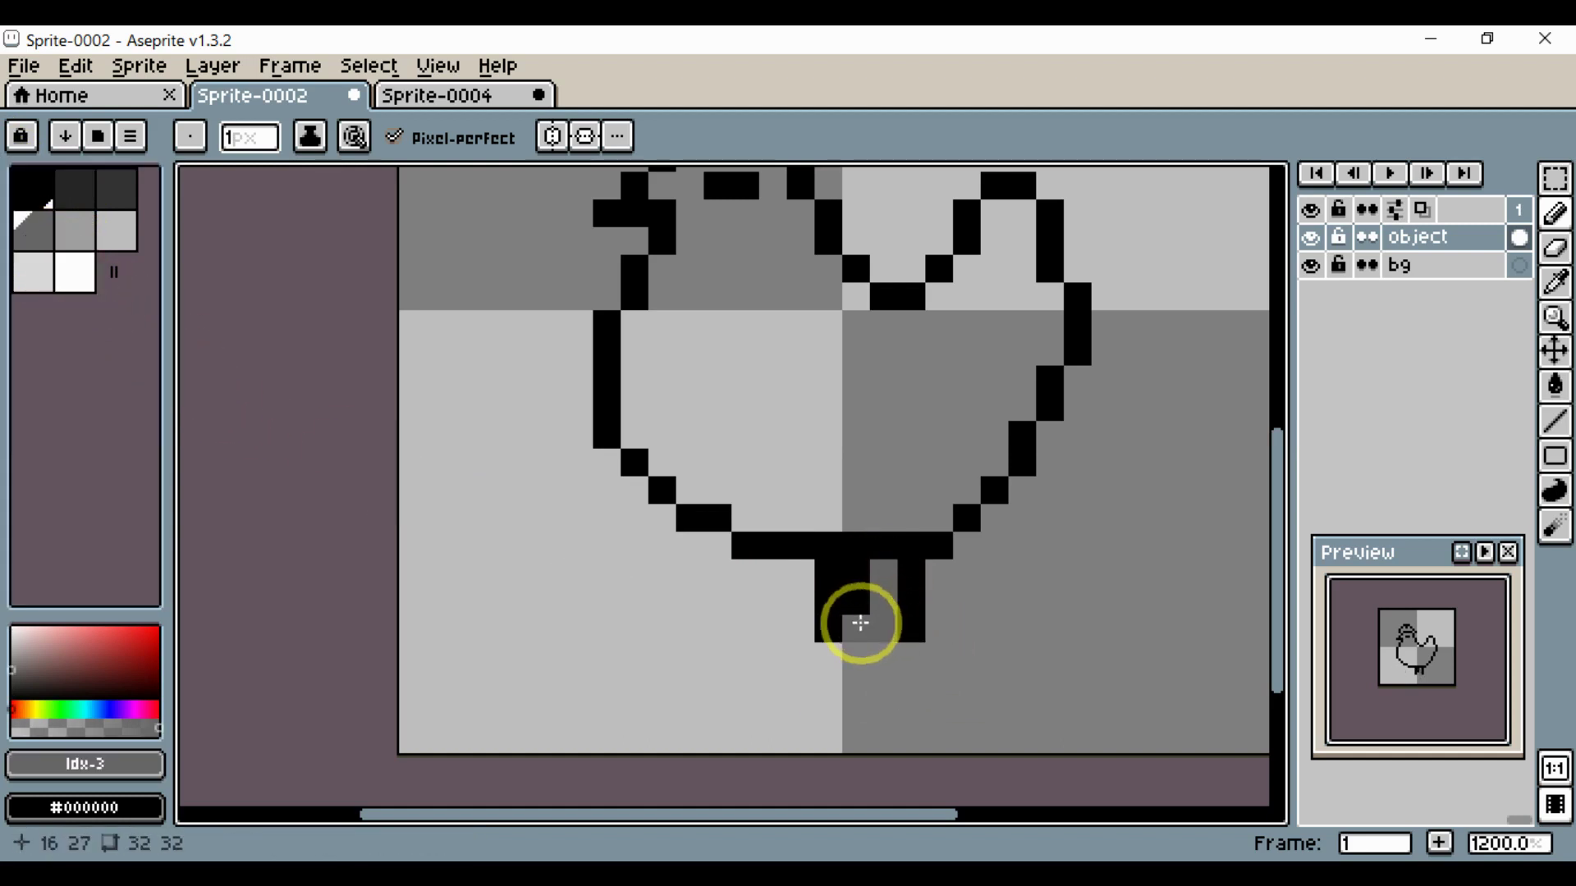
{"action": "scroll", "coordinate": [861, 621], "scroll_direction": "up", "scroll_amount": 2}
{"action": "mouse_move", "coordinate": [888, 581]}
{"action": "left_mouse_down"}
{"action": "mouse_move", "coordinate": [892, 623]}
{"action": "mouse_move", "coordinate": [864, 633]}
{"action": "mouse_move", "coordinate": [840, 682]}
{"action": "mouse_move", "coordinate": [837, 662]}
{"action": "mouse_move", "coordinate": [907, 632]}
{"action": "mouse_move", "coordinate": [938, 659]}
{"action": "mouse_move", "coordinate": [904, 673]}
{"action": "mouse_move", "coordinate": [873, 655]}
{"action": "left_mouse_up"}
{"action": "scroll", "coordinate": [873, 655], "scroll_direction": "down", "scroll_amount": 1}
{"action": "scroll", "coordinate": [879, 657], "scroll_direction": "up", "scroll_amount": 2}
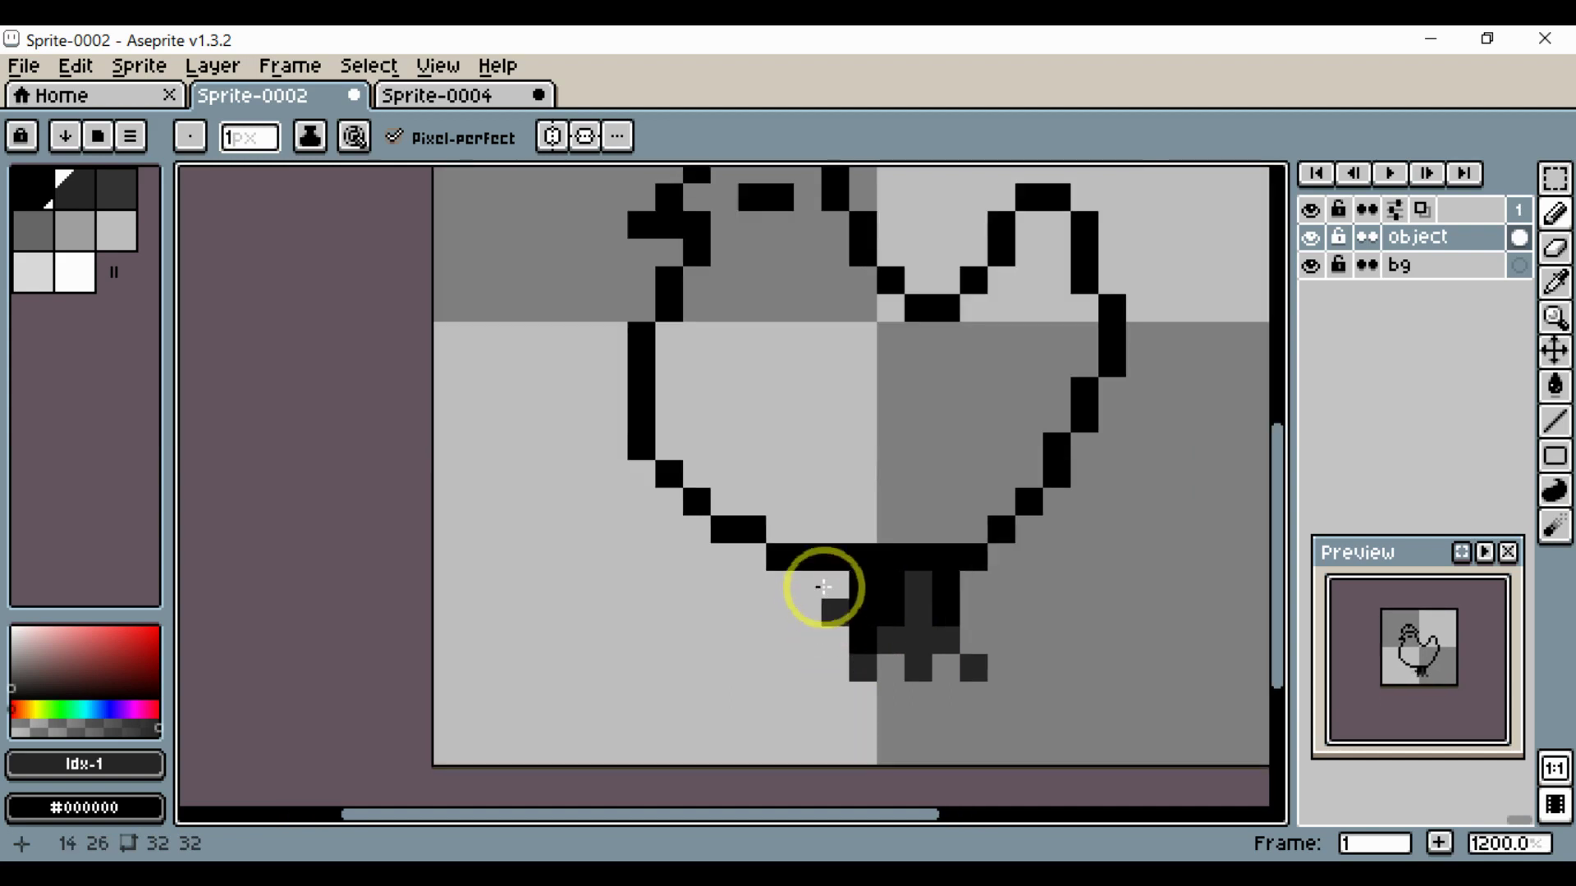
- Draw the front leg in the same dark gray, with toes stepping diagonally forward
{"action": "left_click", "coordinate": [824, 580]}
{"action": "left_click_drag", "start_coordinate": [824, 581], "coordinate": [828, 617]}
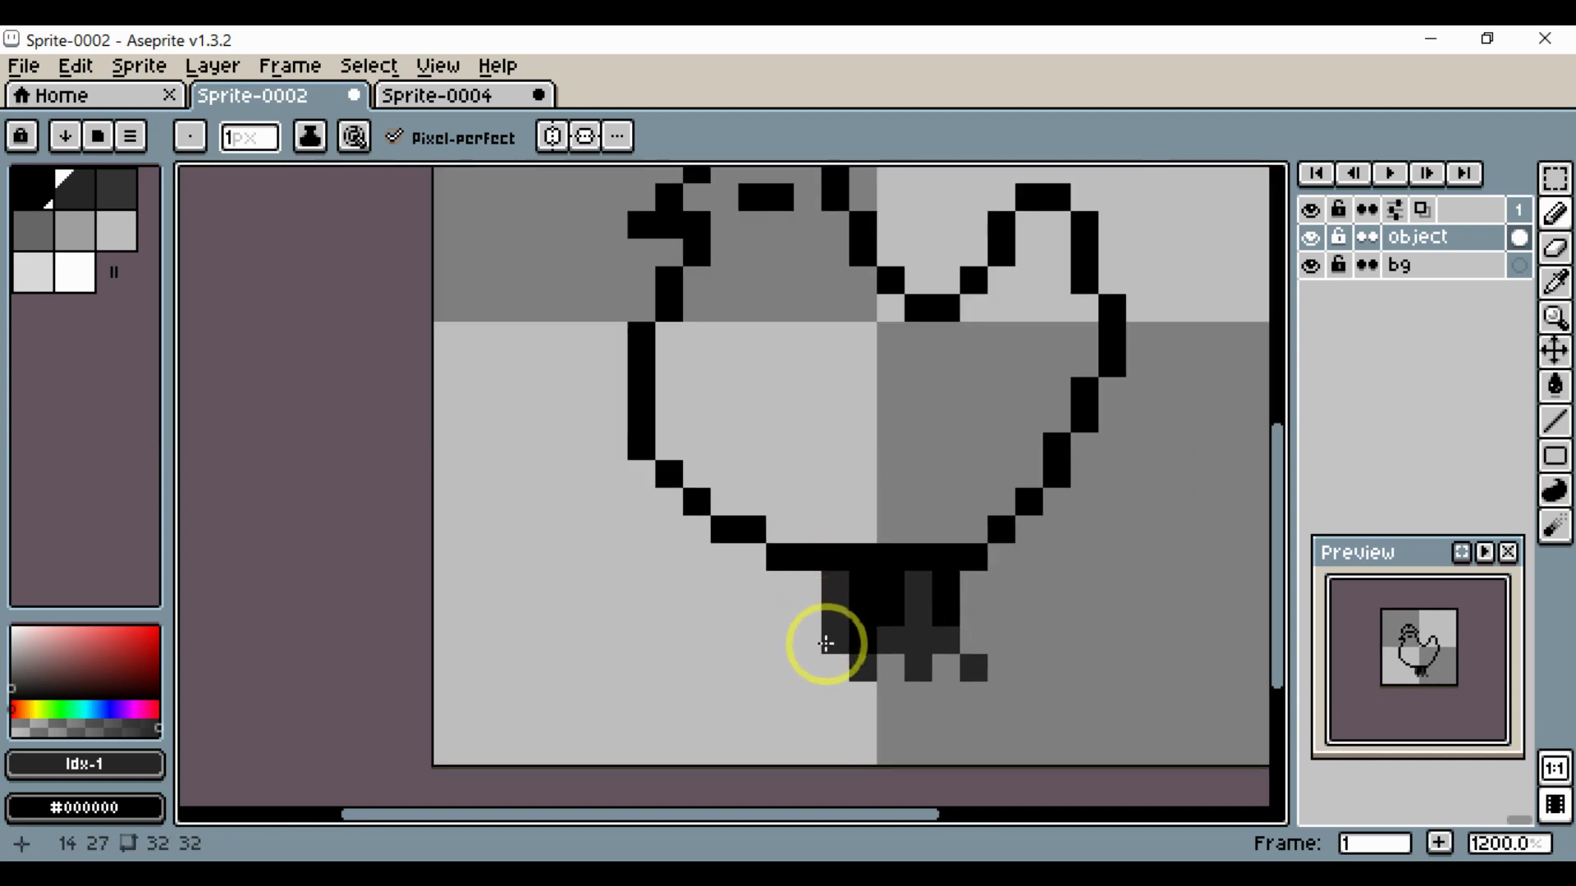
{"action": "left_click", "coordinate": [809, 614]}
{"action": "left_click", "coordinate": [784, 640]}
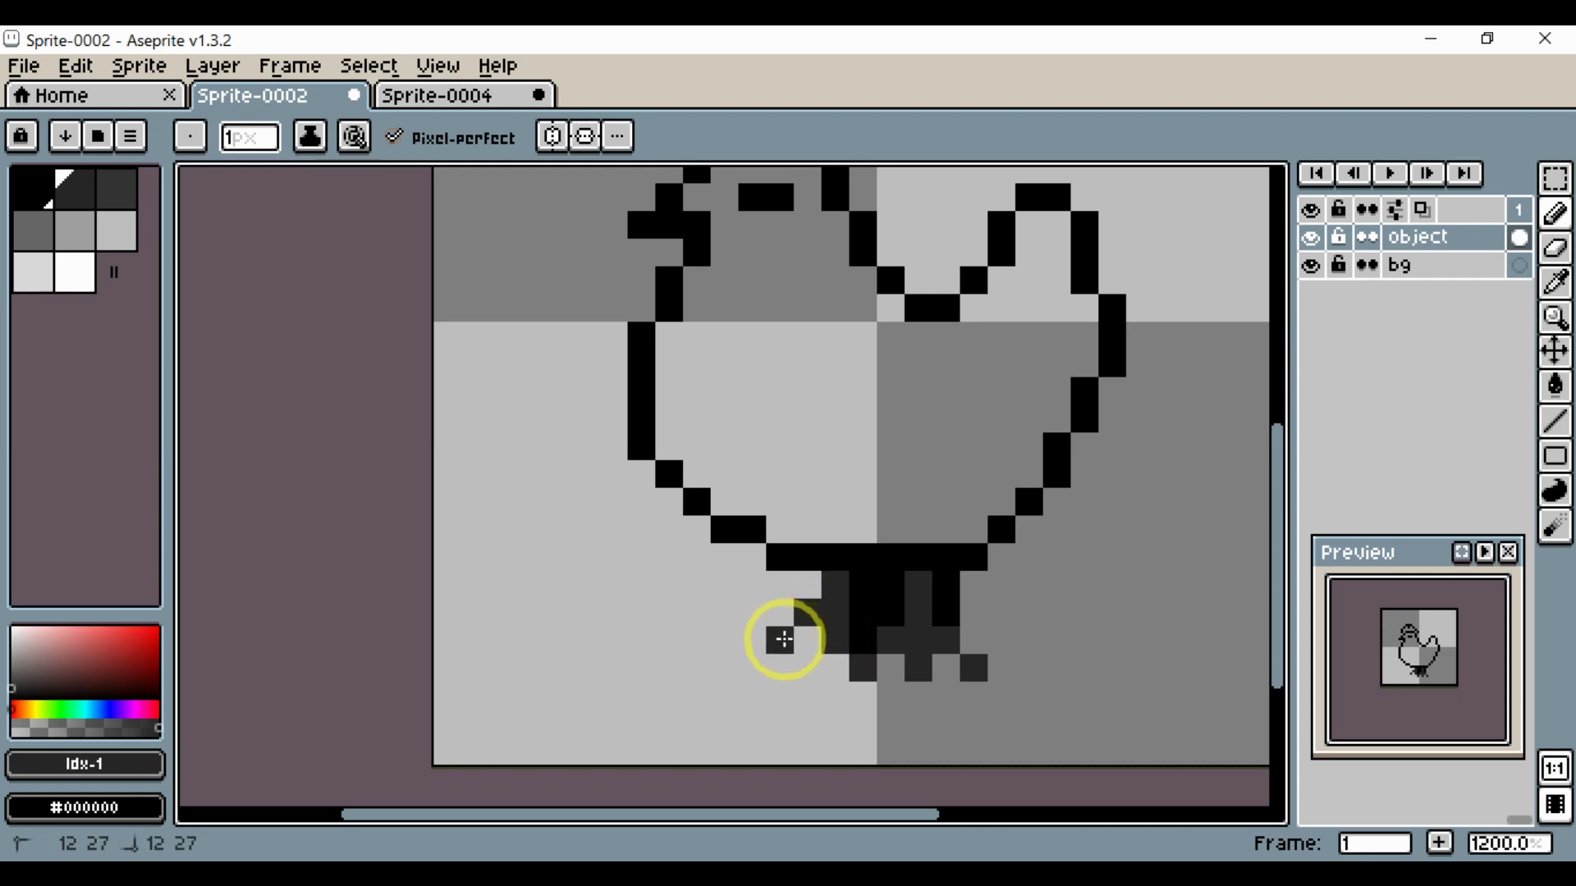
- Pick black from the drawing, outline the front leg and its forward toe, and erase the extra corner pixel
{"action": "left_click", "coordinate": [868, 611], "text": "alt"}
{"action": "mouse_move", "coordinate": [820, 597]}
{"action": "left_mouse_down"}
{"action": "mouse_move", "coordinate": [804, 640]}
{"action": "mouse_move", "coordinate": [784, 621]}
{"action": "mouse_move", "coordinate": [759, 654]}
{"action": "mouse_move", "coordinate": [755, 637]}
{"action": "mouse_move", "coordinate": [777, 662]}
{"action": "left_mouse_up"}
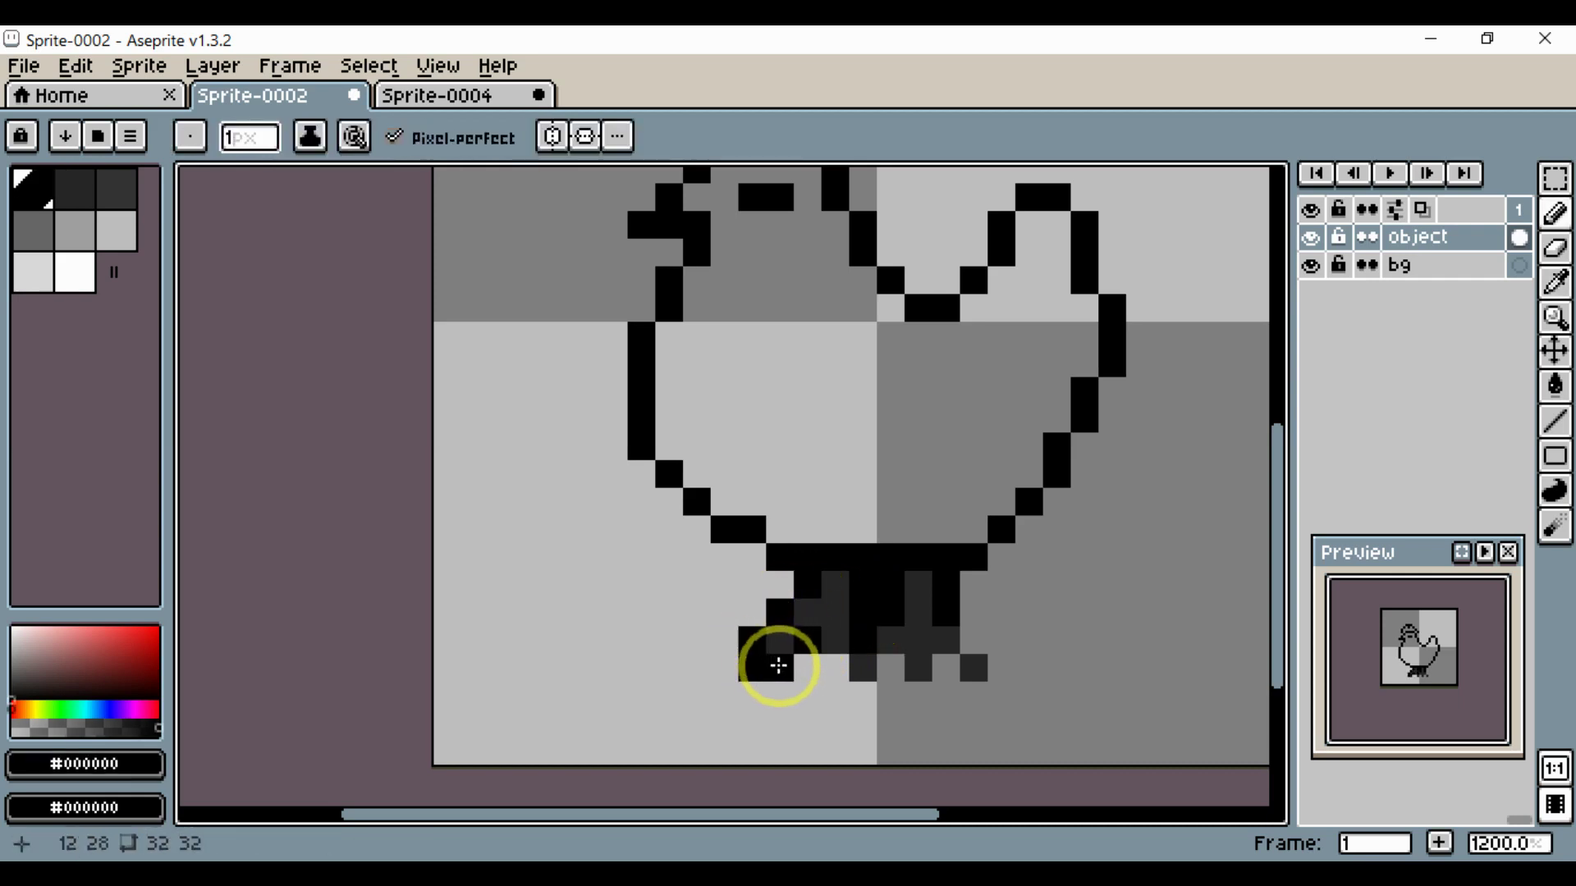
{"action": "key", "text": "e"}
{"action": "left_click", "coordinate": [756, 672]}
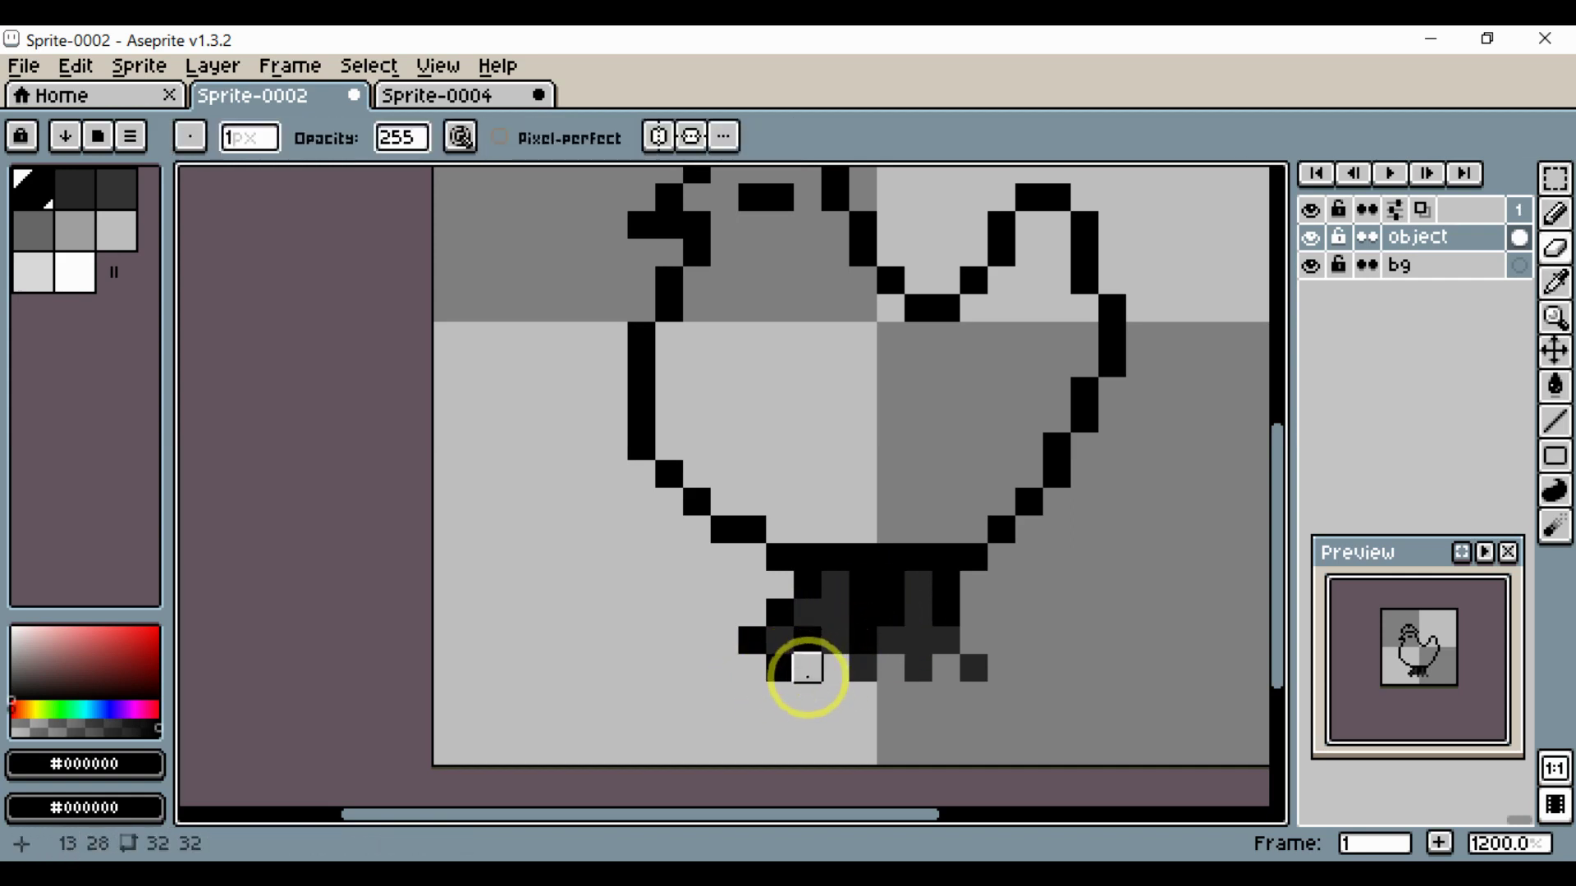
- Outline the undersides and tips of the toes in black and erase the surplus pixels between the rear foot's toes
{"action": "key", "text": "b"}
{"action": "mouse_move", "coordinate": [807, 671]}
{"action": "left_mouse_down"}
{"action": "mouse_move", "coordinate": [895, 674]}
{"action": "mouse_move", "coordinate": [860, 697]}
{"action": "mouse_move", "coordinate": [884, 680]}
{"action": "mouse_move", "coordinate": [885, 697]}
{"action": "mouse_move", "coordinate": [924, 697]}
{"action": "mouse_move", "coordinate": [937, 670]}
{"action": "mouse_move", "coordinate": [951, 689]}
{"action": "mouse_move", "coordinate": [985, 689]}
{"action": "mouse_move", "coordinate": [1006, 663]}
{"action": "mouse_move", "coordinate": [972, 627]}
{"action": "mouse_move", "coordinate": [976, 680]}
{"action": "mouse_move", "coordinate": [943, 704]}
{"action": "left_mouse_up"}
{"action": "key", "text": "e"}
{"action": "left_click", "coordinate": [943, 703]}
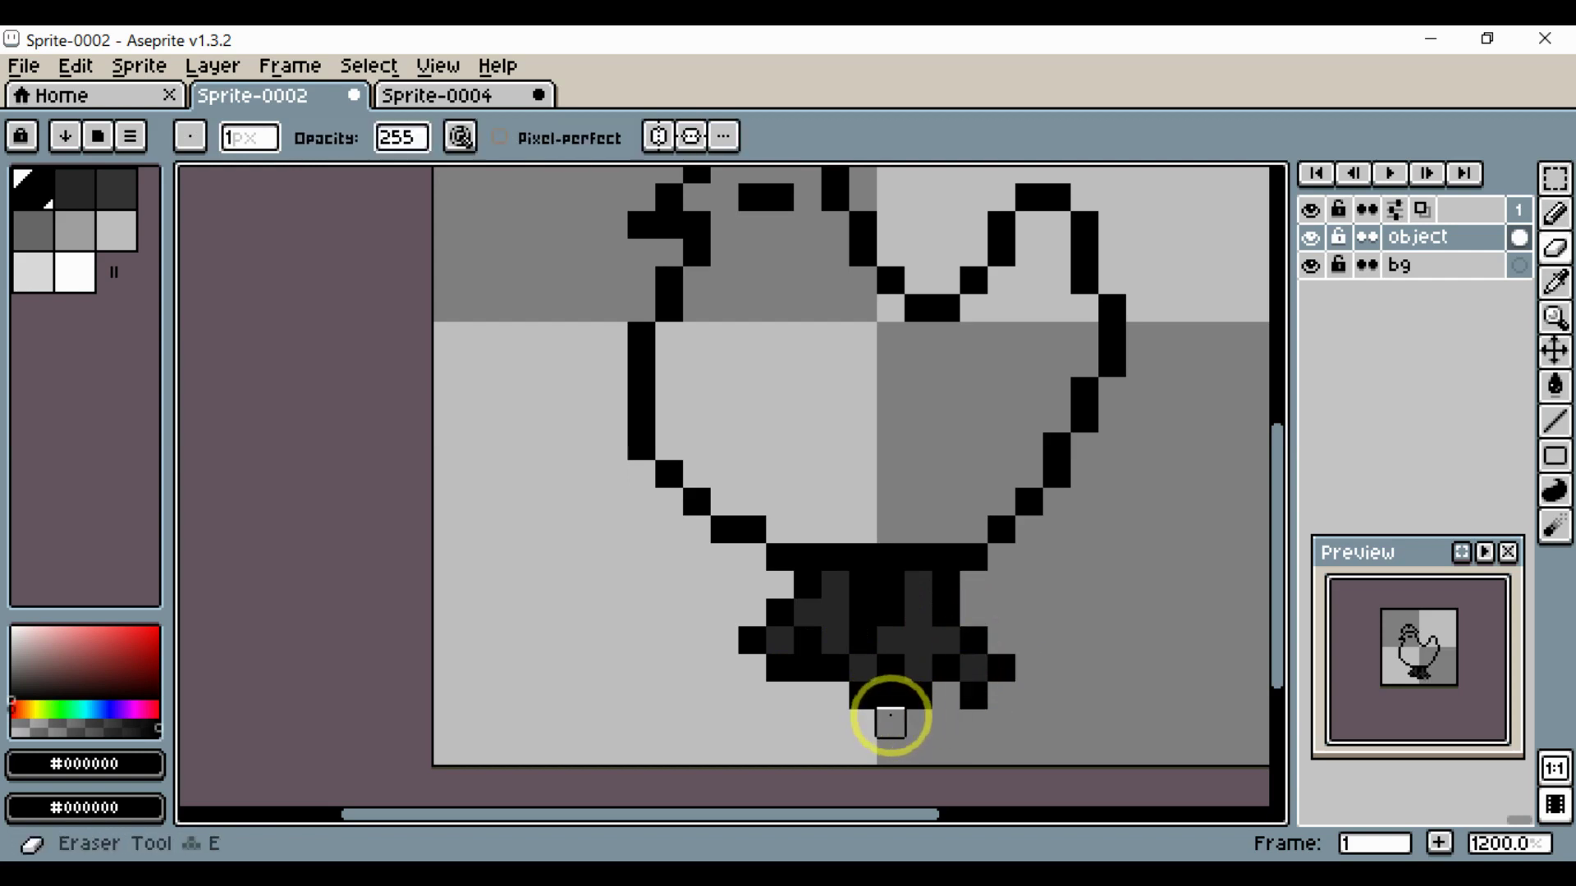
{"action": "left_click", "coordinate": [889, 696]}
- Erase the surplus black outline pixel beneath the front foot to separate its toes
{"action": "scroll", "coordinate": [982, 663], "scroll_direction": "down", "scroll_amount": 3}
{"action": "scroll", "coordinate": [1012, 620], "scroll_direction": "up", "scroll_amount": 4}
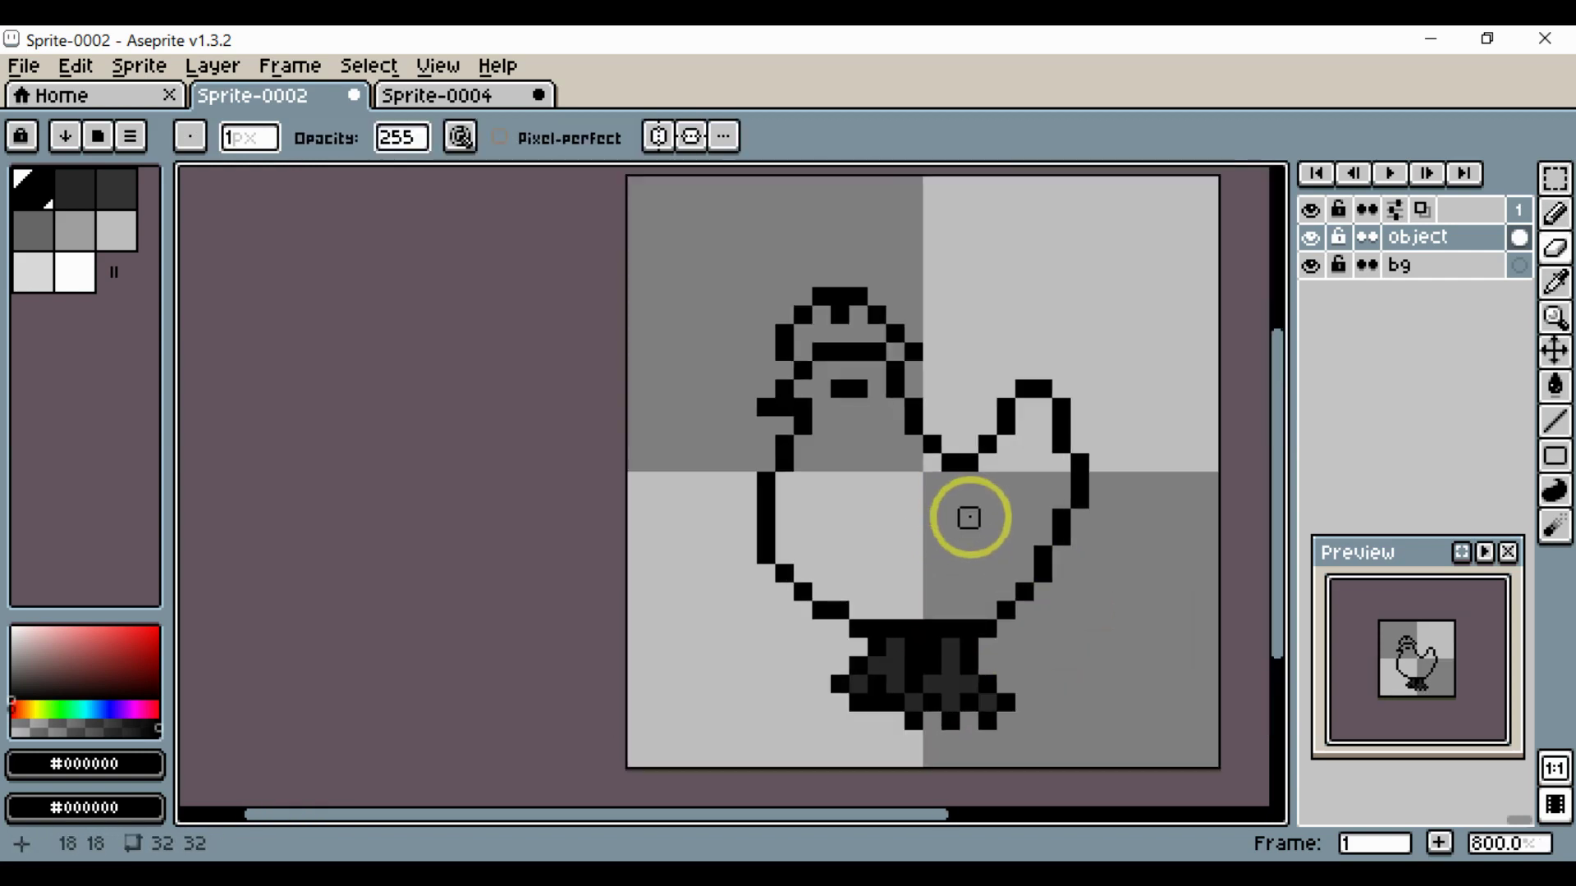
{"action": "key", "text": "z"}
{"action": "scroll", "coordinate": [1000, 486], "scroll_direction": "down", "scroll_amount": 3}
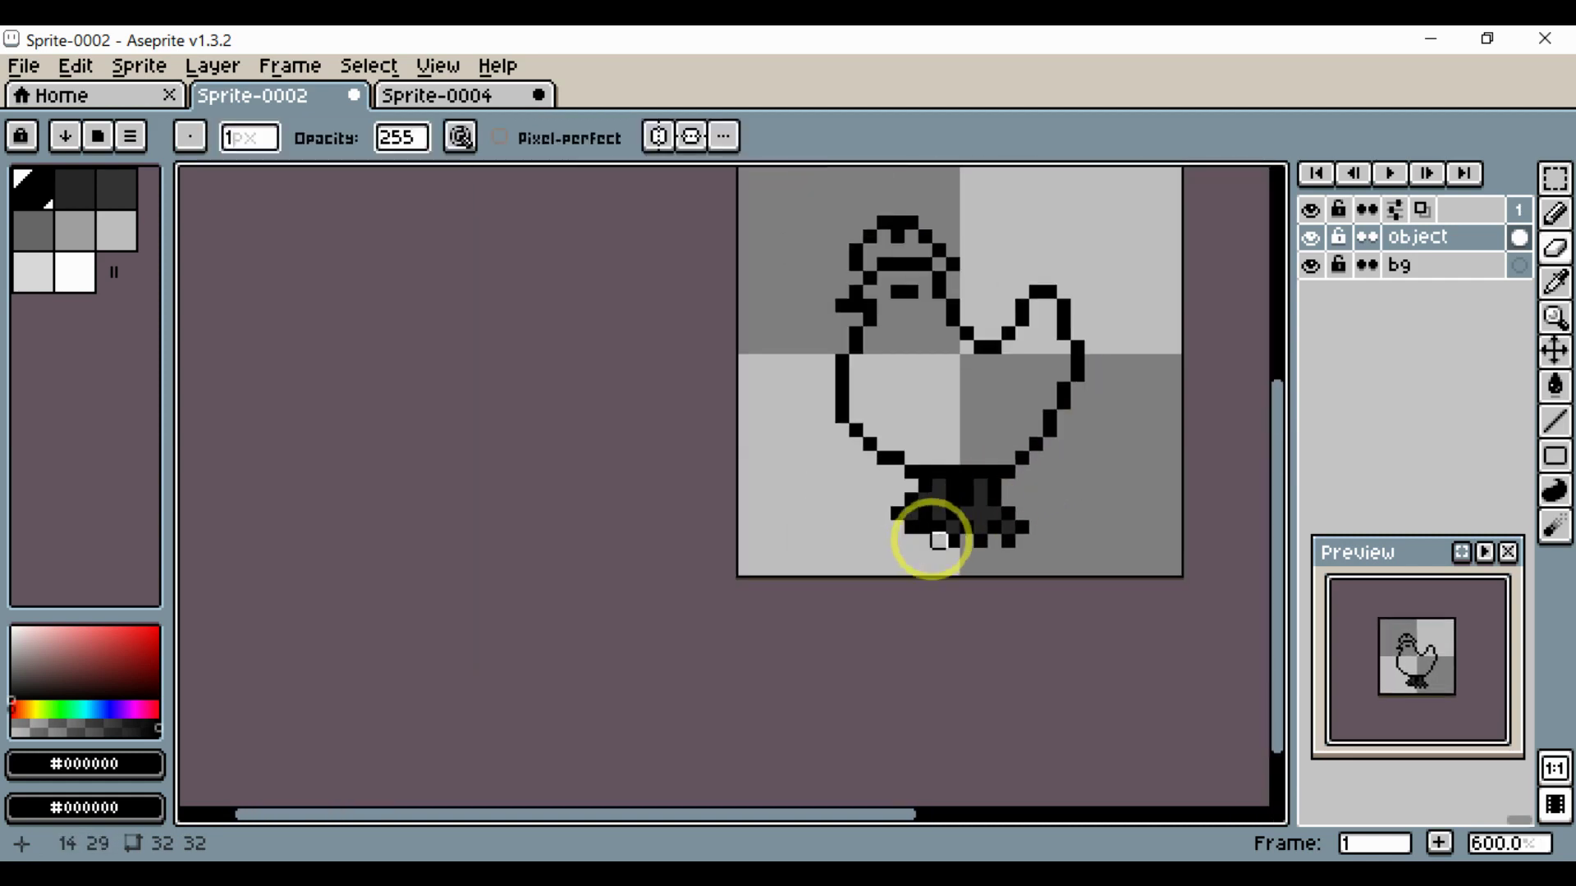
{"action": "scroll", "coordinate": [931, 542], "scroll_direction": "up", "scroll_amount": 2}
{"action": "left_click", "coordinate": [923, 523]}
{"action": "left_click_drag", "start_coordinate": [887, 606], "coordinate": [867, 642]}
{"action": "scroll", "coordinate": [1026, 513], "scroll_direction": "down", "scroll_amount": 1}
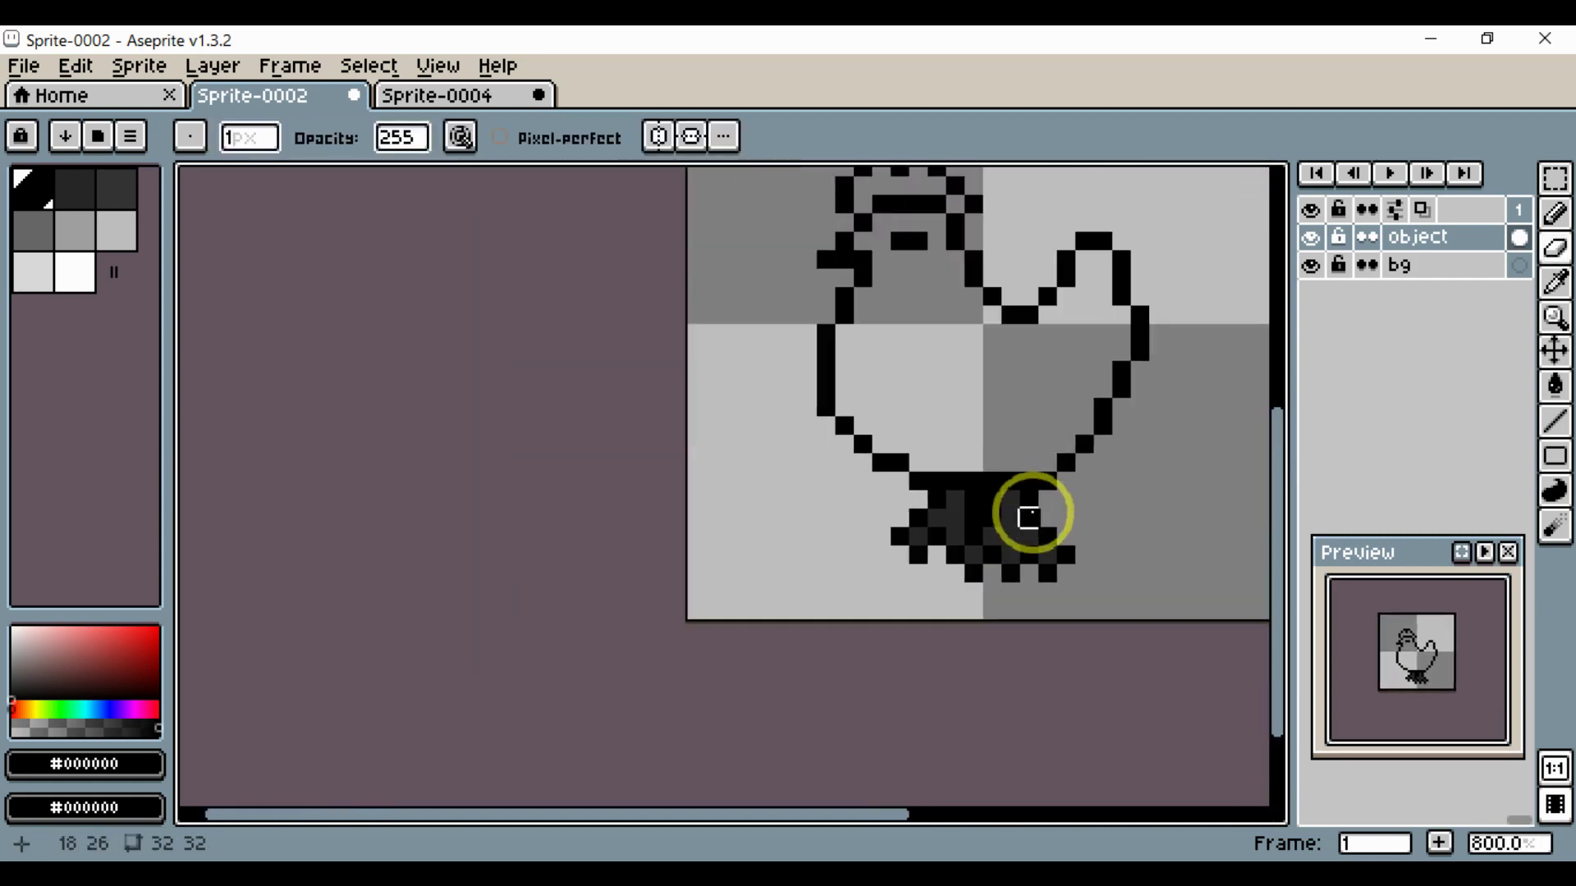
{"action": "left_click_drag", "start_coordinate": [1027, 514], "coordinate": [968, 674]}
{"action": "scroll", "coordinate": [964, 619], "scroll_direction": "up", "scroll_amount": 1}
{"action": "left_click_drag", "start_coordinate": [951, 479], "coordinate": [945, 530]}
{"action": "scroll", "coordinate": [944, 521], "scroll_direction": "down", "scroll_amount": 2}
{"action": "scroll", "coordinate": [946, 521], "scroll_direction": "up", "scroll_amount": 2}
- Try a black curved wing line across the middle of the body and erase its rear end
{"action": "key", "text": "i"}
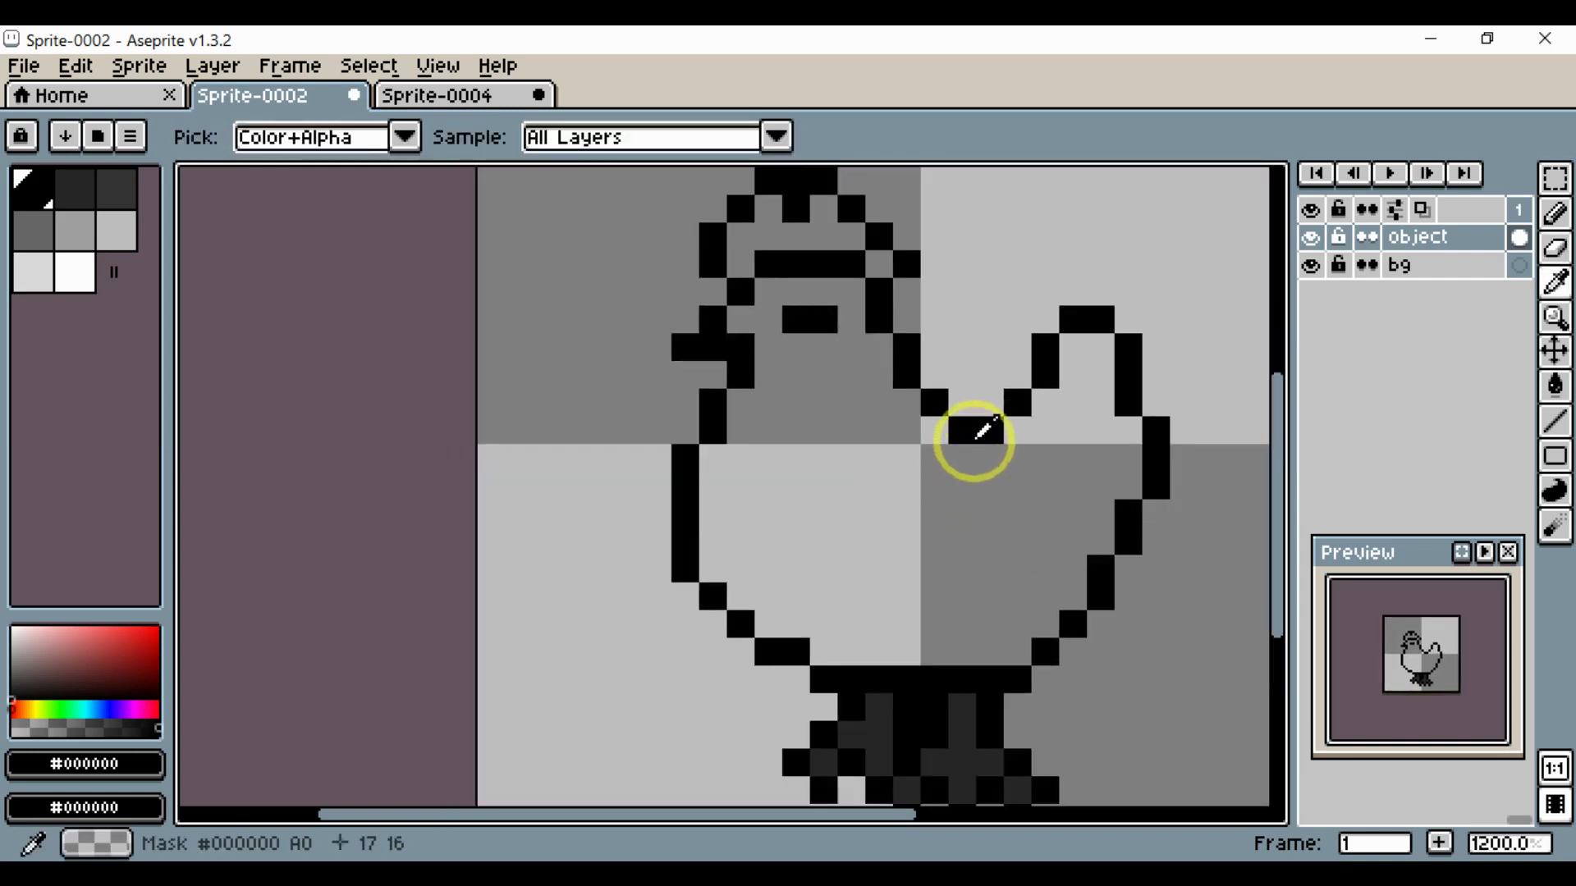
{"action": "key", "text": "b"}
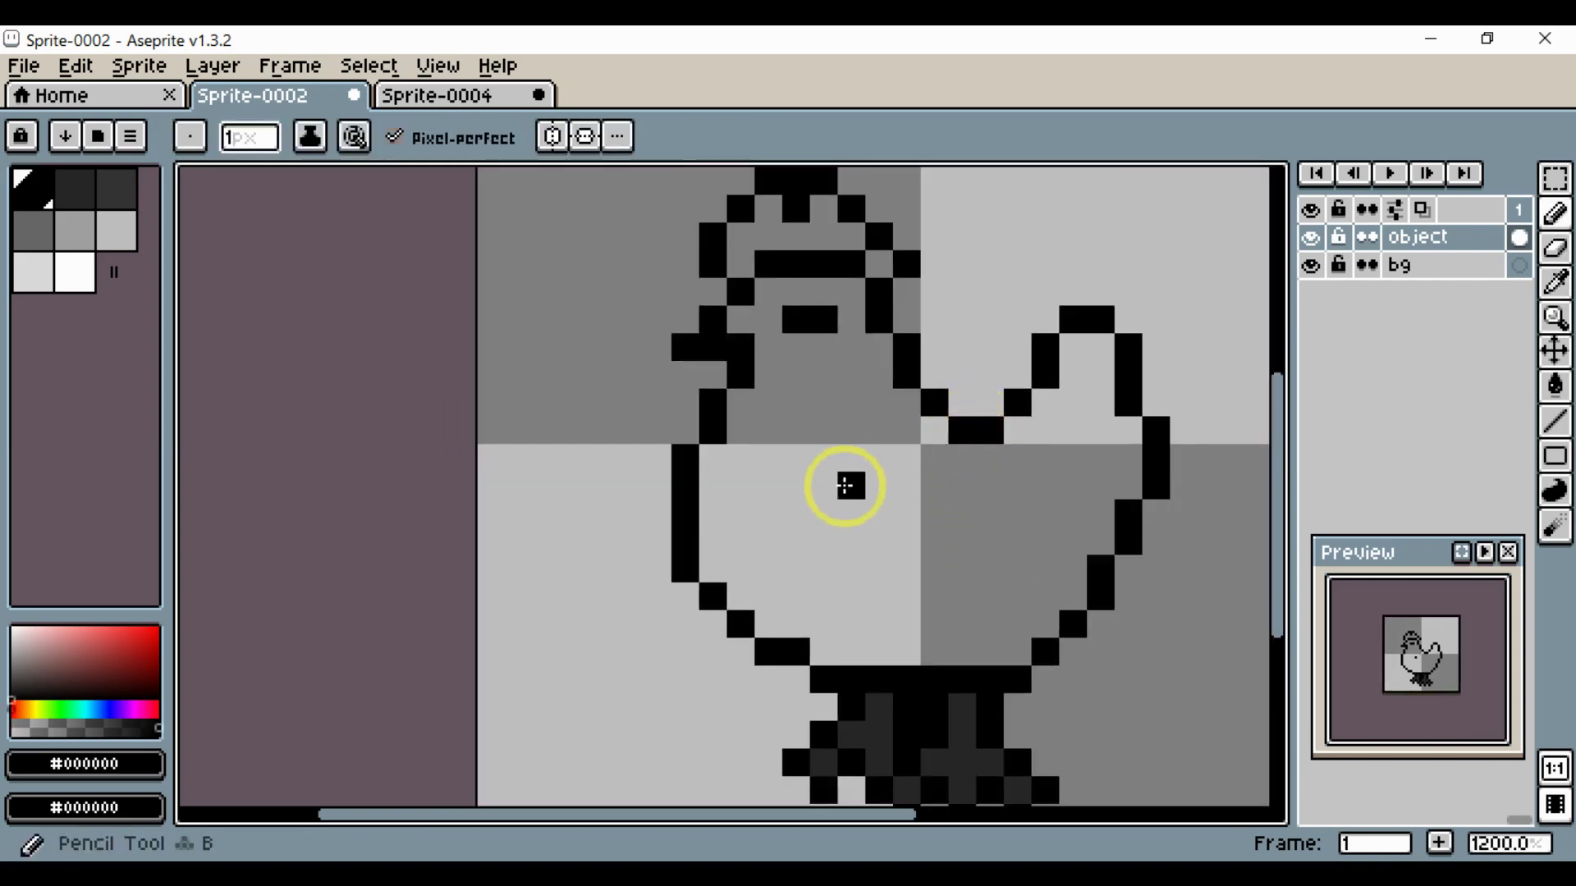
{"action": "mouse_move", "coordinate": [844, 495]}
{"action": "left_mouse_down"}
{"action": "mouse_move", "coordinate": [865, 552]}
{"action": "mouse_move", "coordinate": [949, 591]}
{"action": "mouse_move", "coordinate": [999, 597]}
{"action": "mouse_move", "coordinate": [1059, 545]}
{"action": "left_mouse_up"}
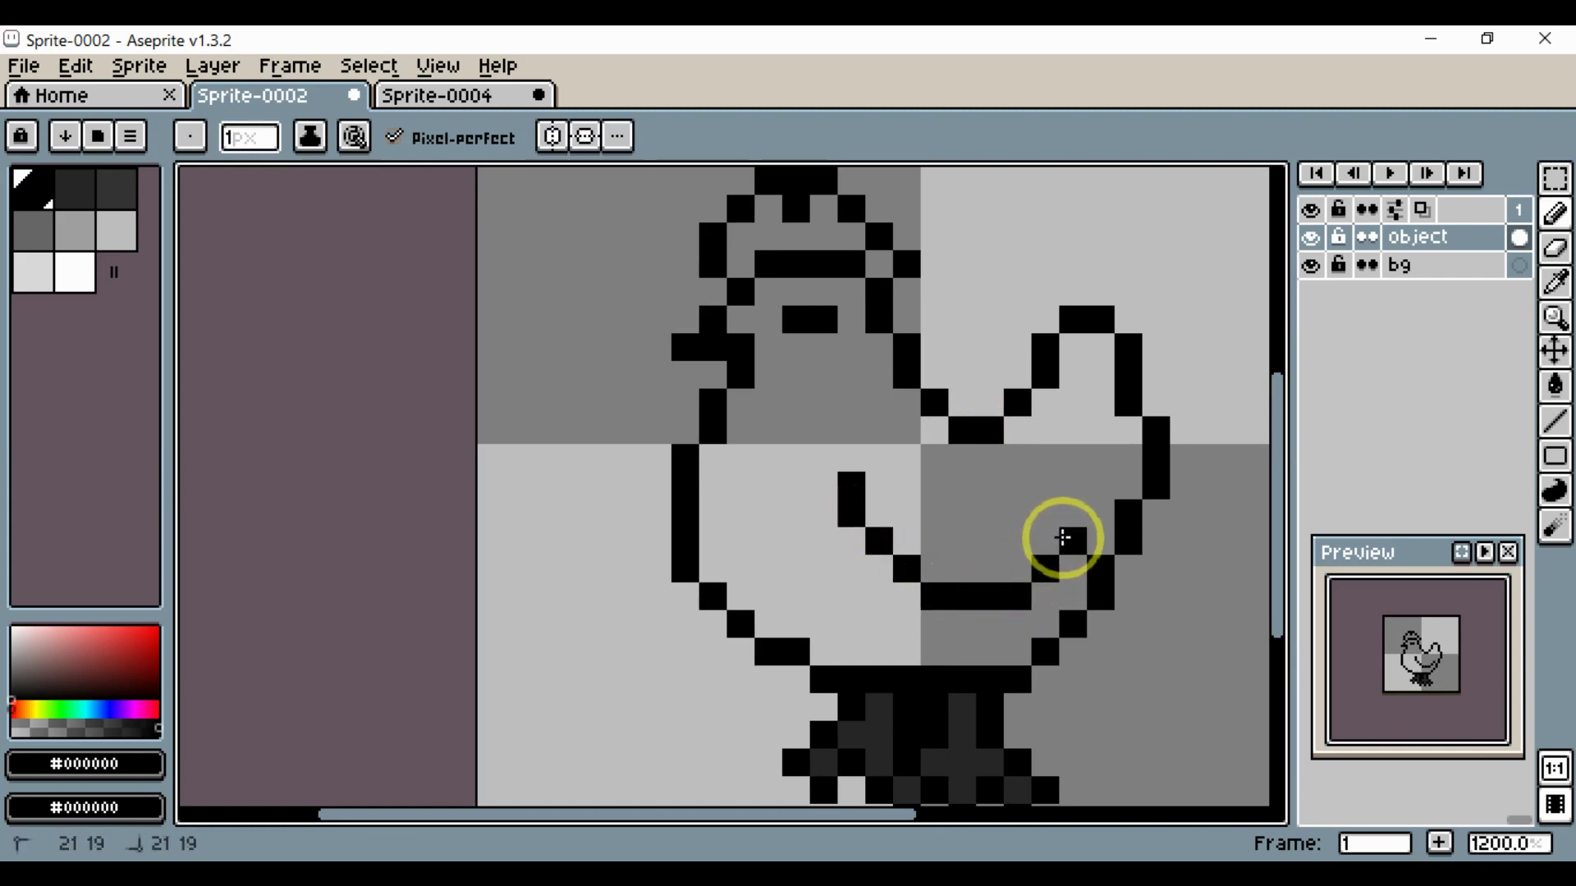
{"action": "left_click", "coordinate": [1072, 489]}
{"action": "key", "text": "e"}
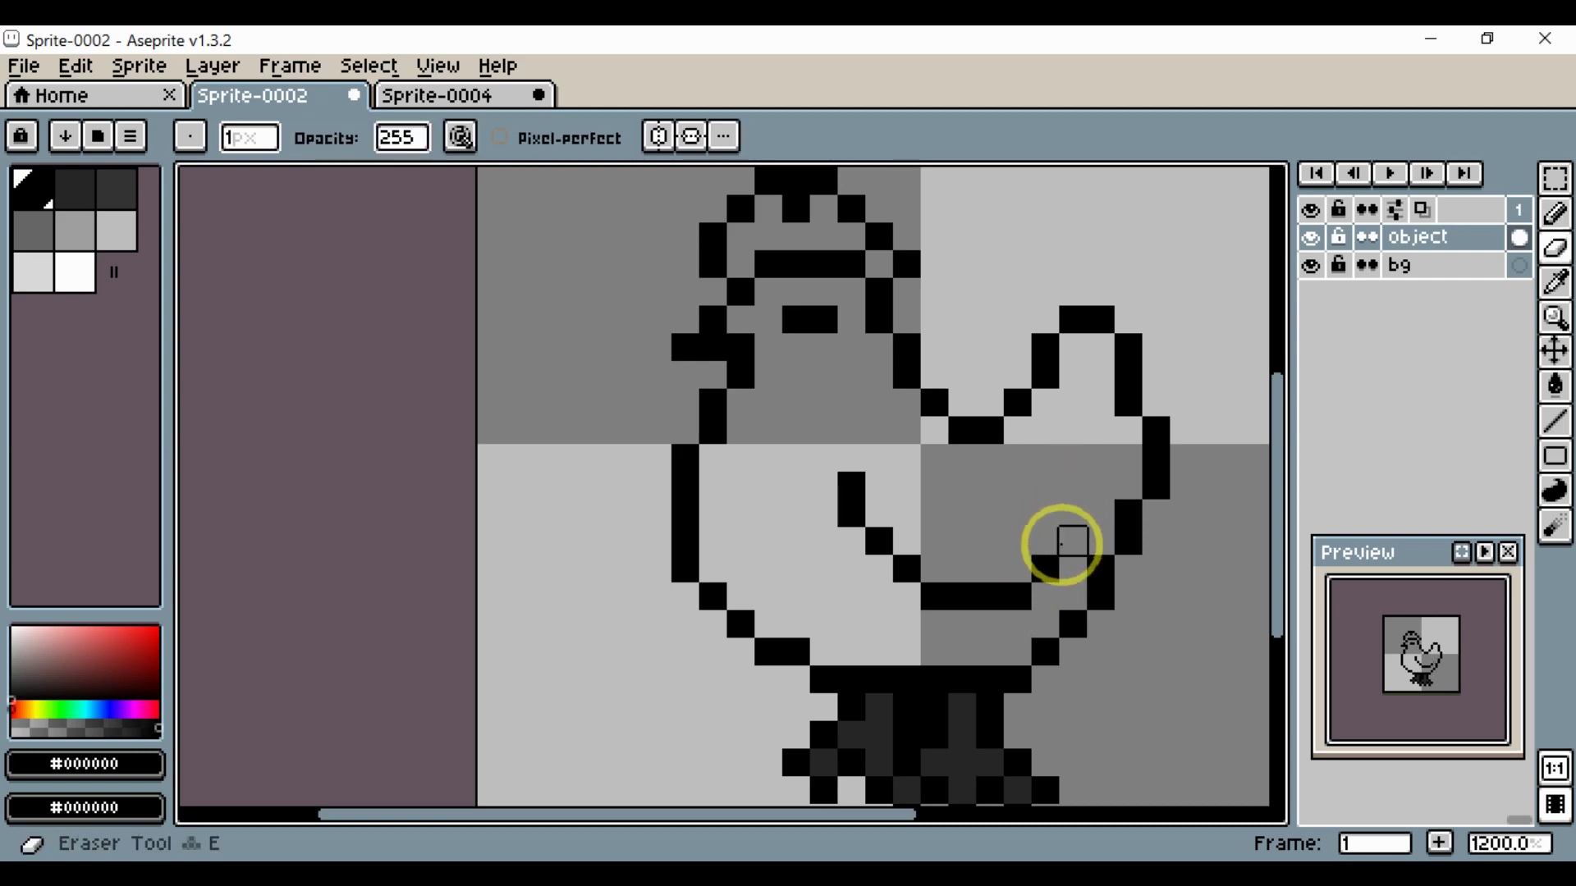
{"action": "mouse_move", "coordinate": [1059, 544]}
{"action": "left_mouse_down"}
{"action": "mouse_move", "coordinate": [996, 595]}
{"action": "mouse_move", "coordinate": [898, 589]}
{"action": "mouse_move", "coordinate": [856, 485]}
{"action": "mouse_move", "coordinate": [821, 494]}
{"action": "mouse_move", "coordinate": [816, 466]}
{"action": "mouse_move", "coordinate": [832, 528]}
{"action": "mouse_move", "coordinate": [842, 518]}
{"action": "mouse_move", "coordinate": [880, 545]}
{"action": "mouse_move", "coordinate": [851, 536]}
{"action": "mouse_move", "coordinate": [922, 589]}
{"action": "mouse_move", "coordinate": [908, 584]}
{"action": "mouse_move", "coordinate": [1006, 576]}
{"action": "left_mouse_up"}
- Redraw the wing curve one pixel farther forward, with a taller front edge and an upturned rear tip
{"action": "key", "text": "b"}
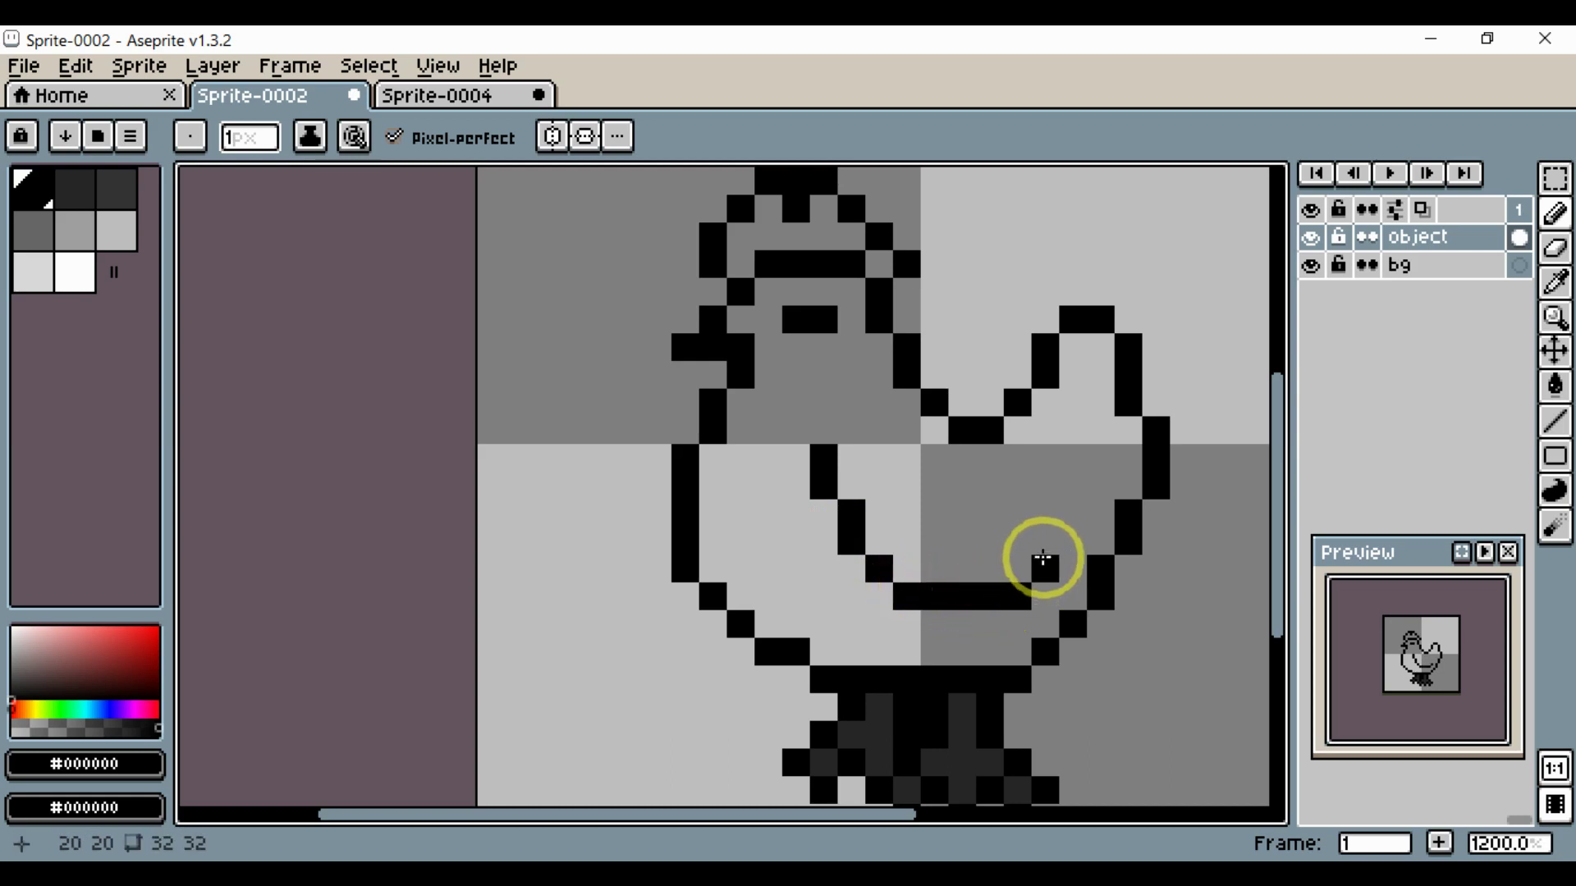
{"action": "key", "text": "e"}
{"action": "left_click", "coordinate": [1017, 592]}
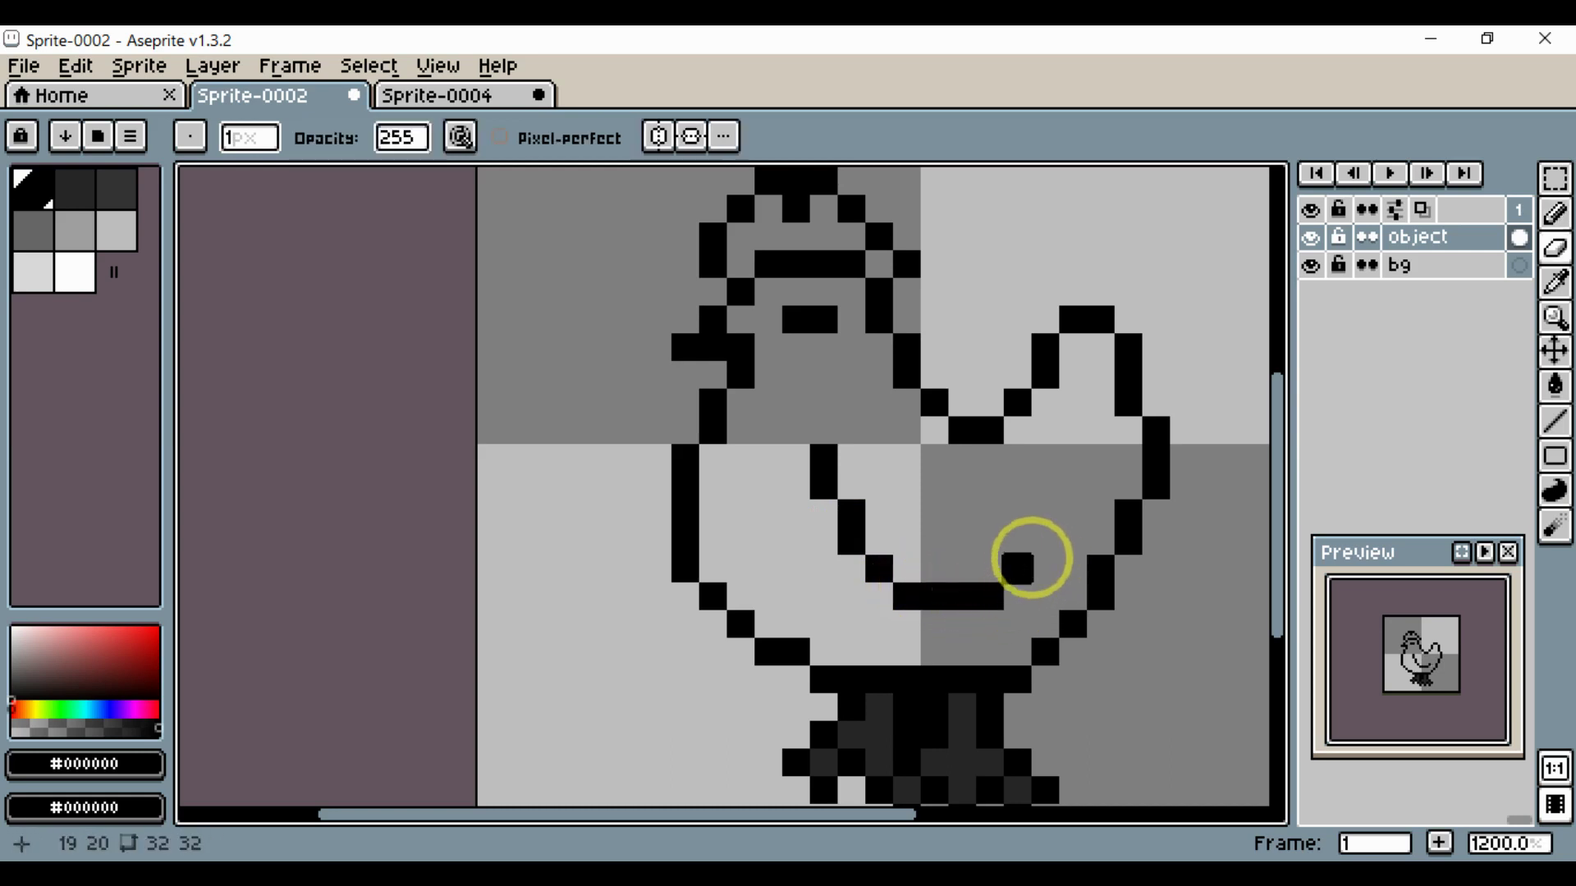
{"action": "key", "text": "i"}
{"action": "key", "text": "b"}
{"action": "left_click", "coordinate": [1042, 544]}
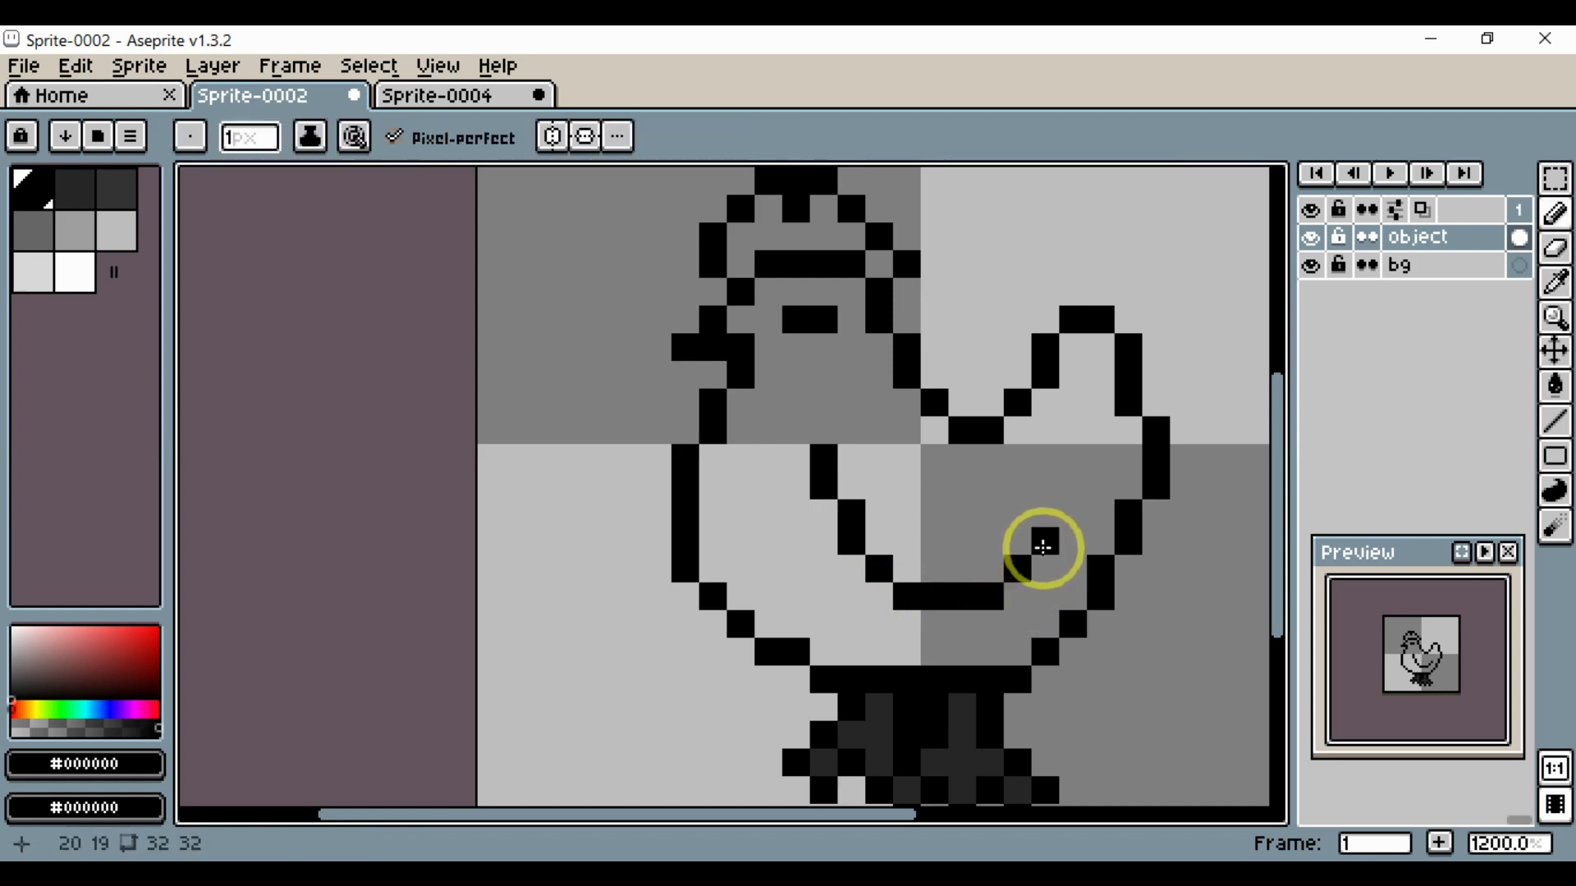
{"action": "left_click", "coordinate": [1070, 484]}
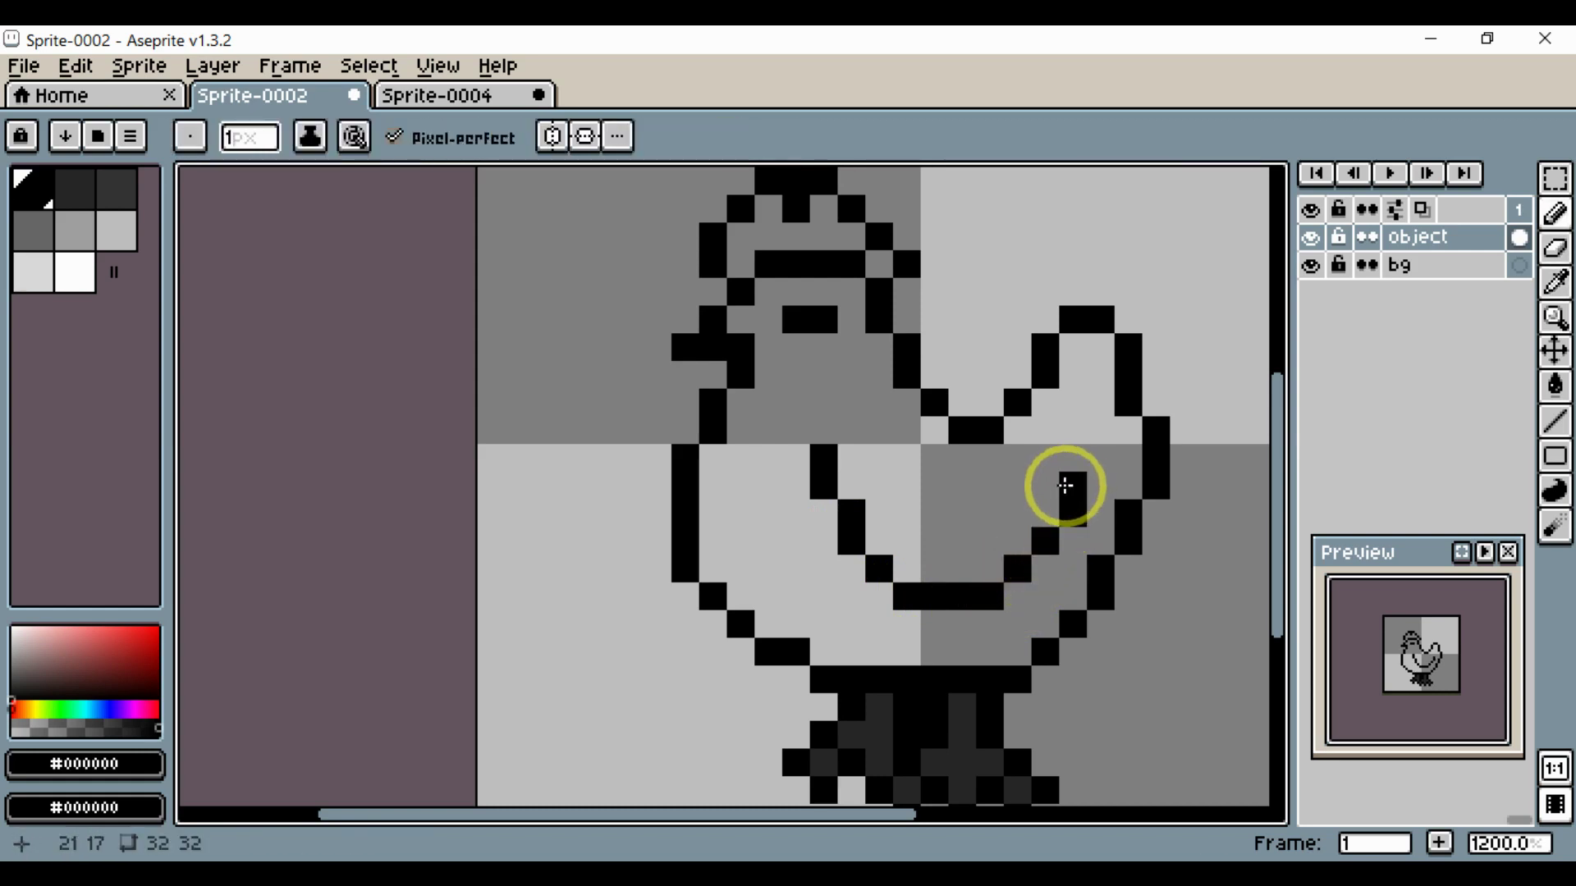
- Extend the wing's front edge down to three pixels tall and erase the surplus pixel beside it
{"action": "scroll", "coordinate": [1064, 485], "scroll_direction": "down", "scroll_amount": 4}
{"action": "scroll", "coordinate": [928, 510], "scroll_direction": "up", "scroll_amount": 4}
{"action": "left_click", "coordinate": [905, 481]}
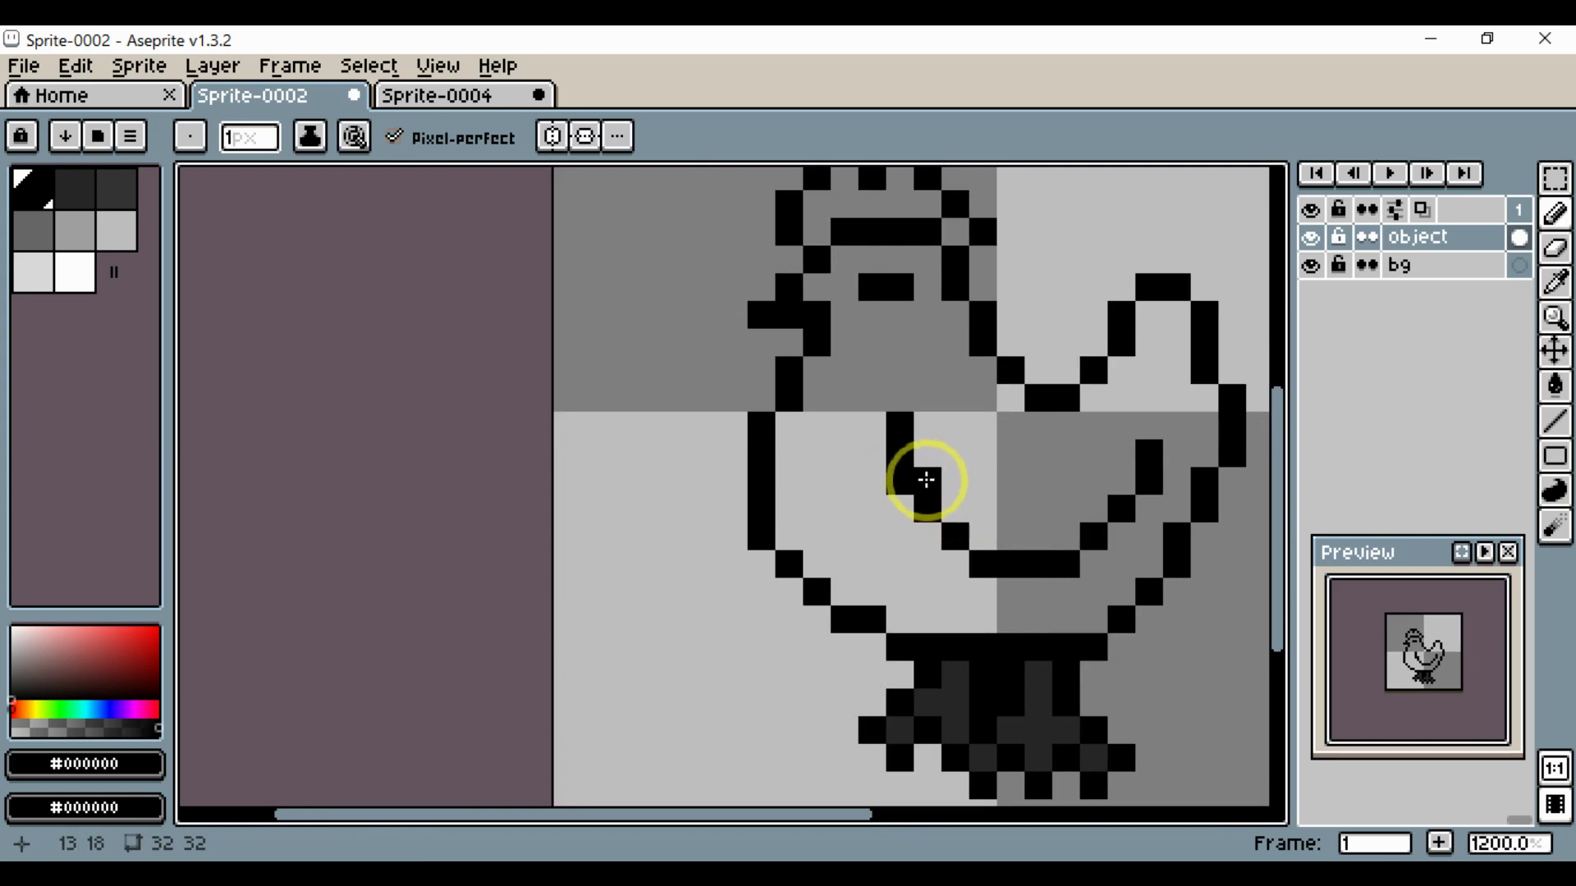
{"action": "key", "text": "e"}
{"action": "left_click", "coordinate": [932, 482]}
{"action": "scroll", "coordinate": [961, 492], "scroll_direction": "down", "scroll_amount": 3}
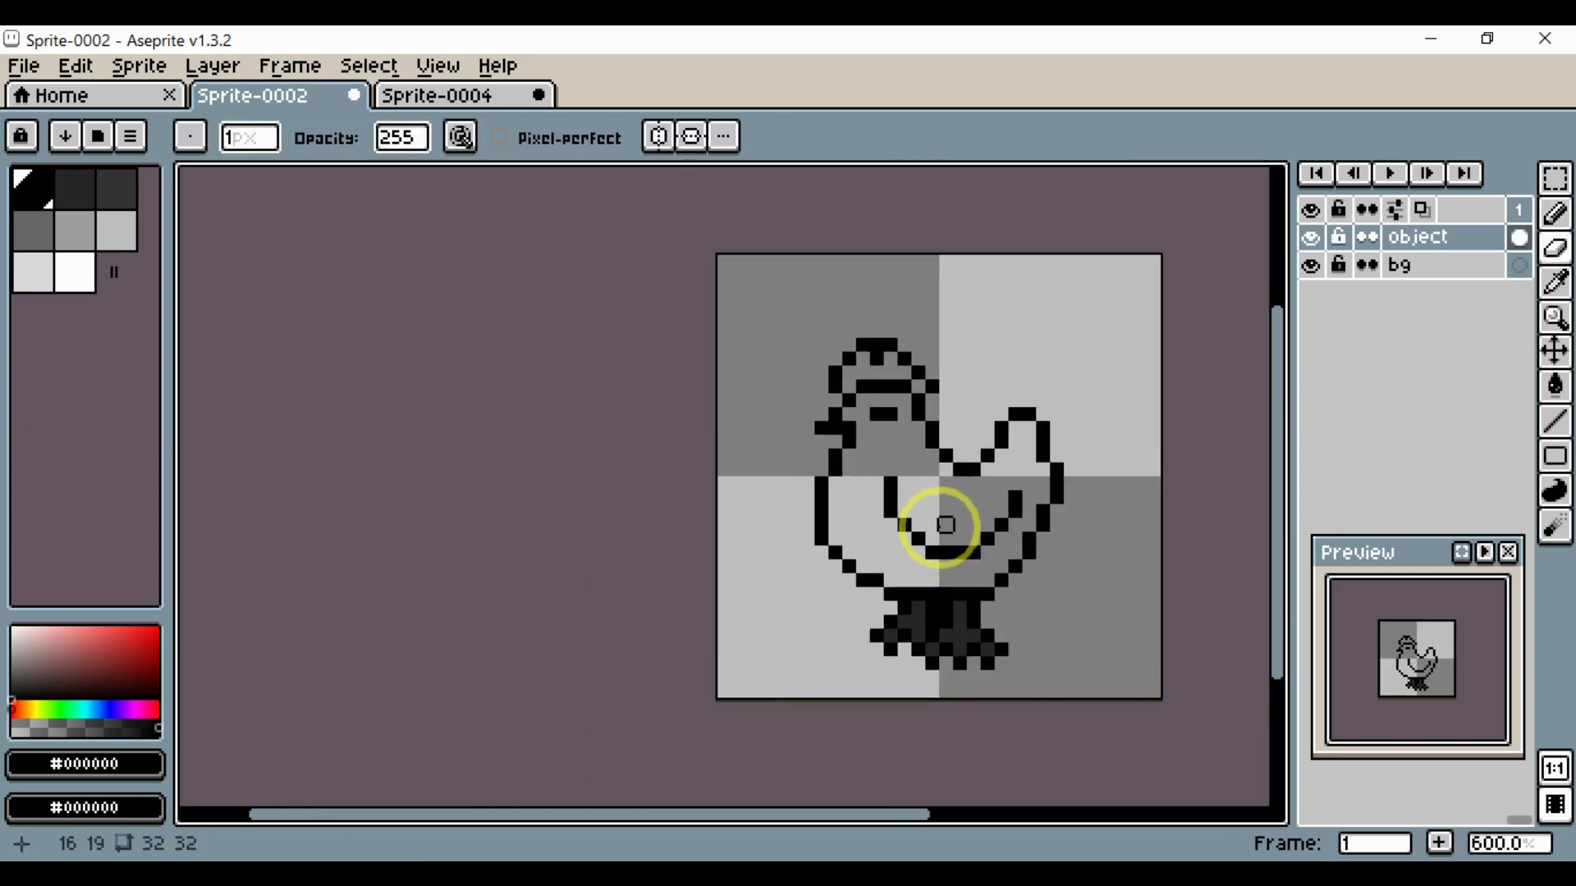
{"action": "scroll", "coordinate": [968, 518], "scroll_direction": "up", "scroll_amount": 1}
{"action": "scroll", "coordinate": [923, 534], "scroll_direction": "down", "scroll_amount": 3}
{"action": "scroll", "coordinate": [944, 525], "scroll_direction": "up", "scroll_amount": 3}
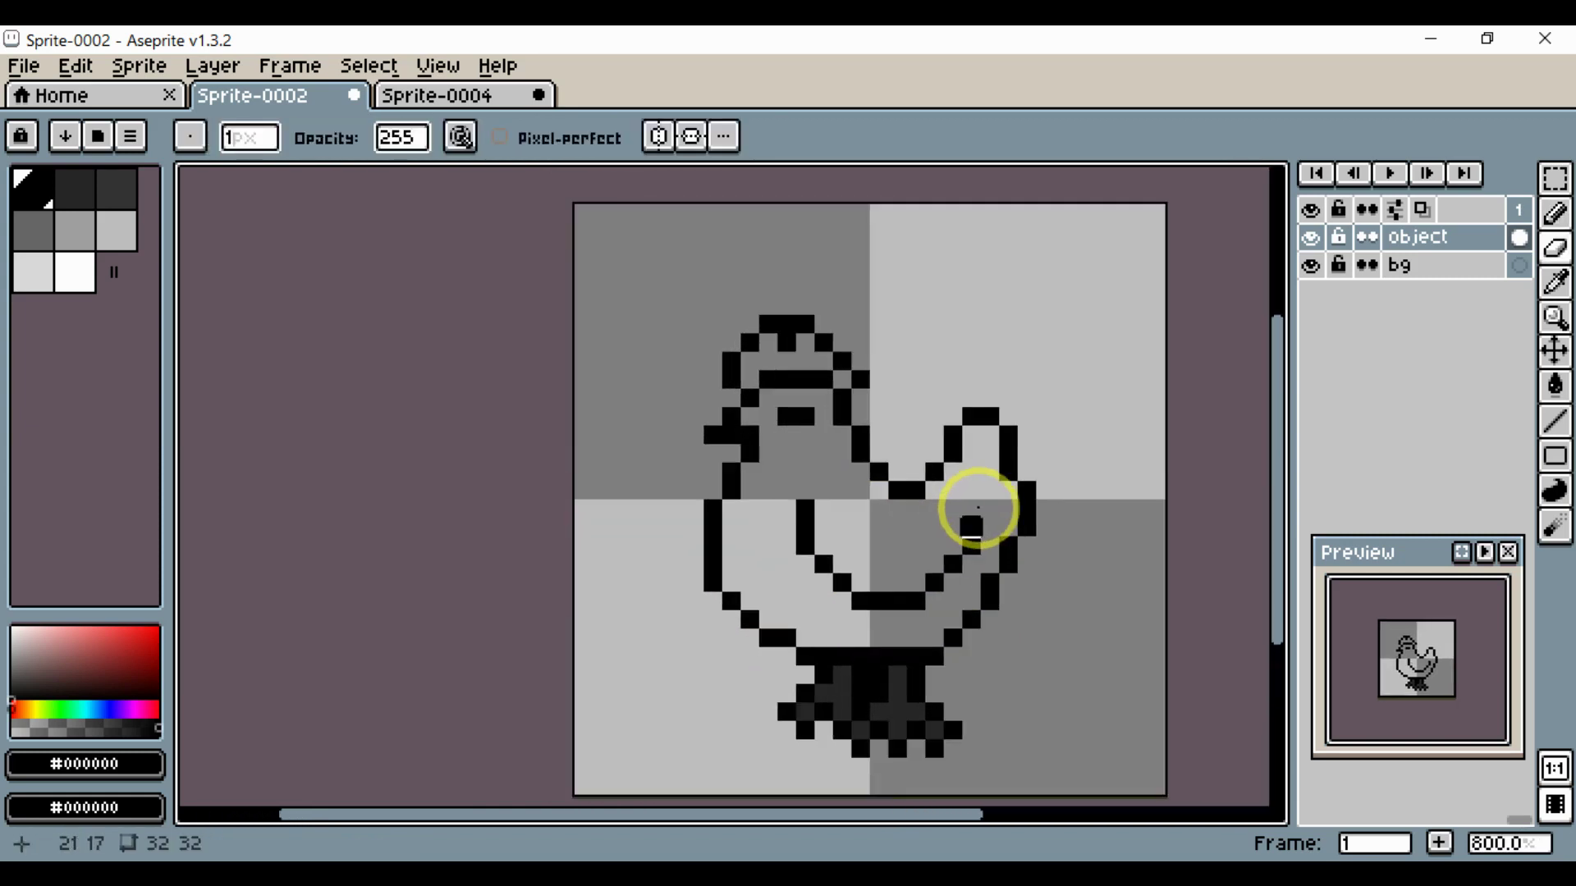
- Reshape the front of the tail into a one-pixel-wide tip, stepping the black outline down to the back
{"action": "left_click_drag", "start_coordinate": [970, 435], "coordinate": [970, 433]}
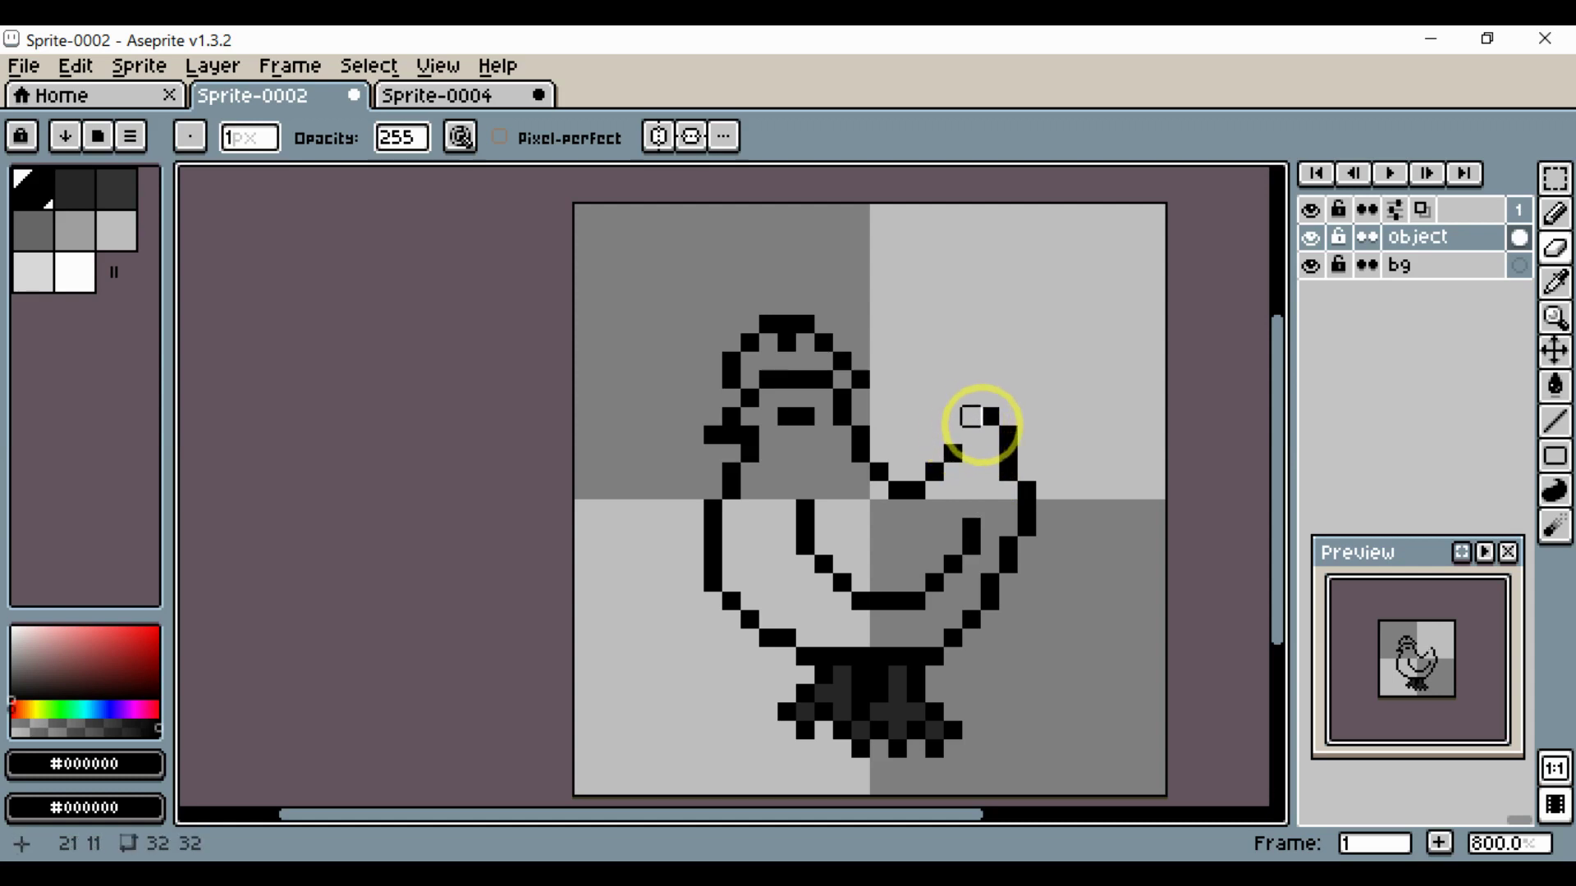
{"action": "key", "text": "b"}
{"action": "scroll", "coordinate": [991, 455], "scroll_direction": "down", "scroll_amount": 3}
{"action": "scroll", "coordinate": [1023, 474], "scroll_direction": "up", "scroll_amount": 3}
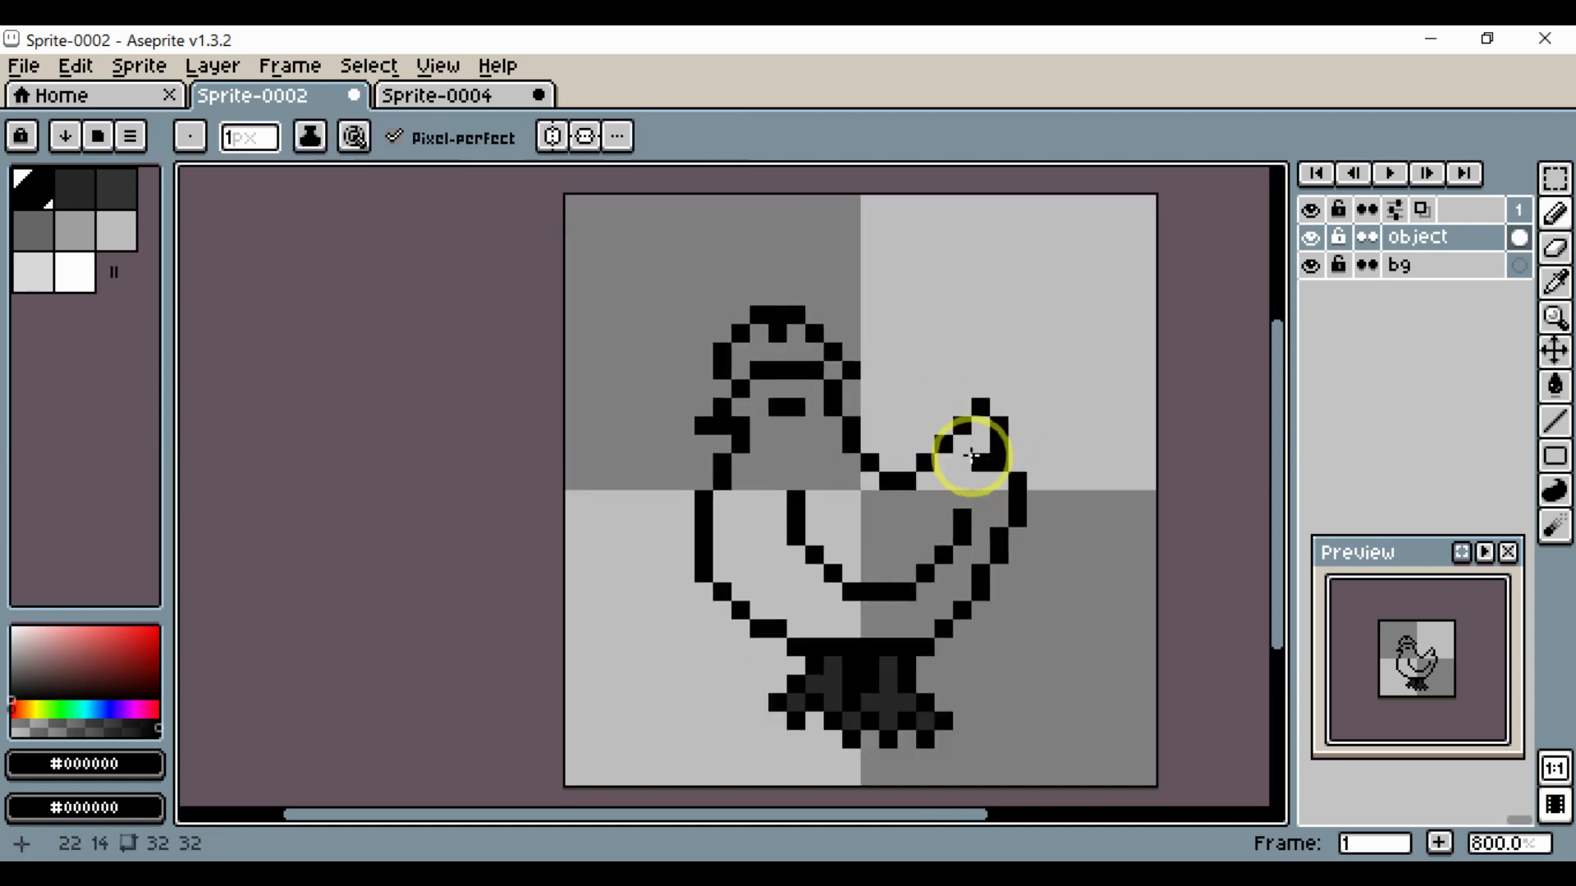
{"action": "key", "text": "e"}
{"action": "left_click", "coordinate": [942, 444]}
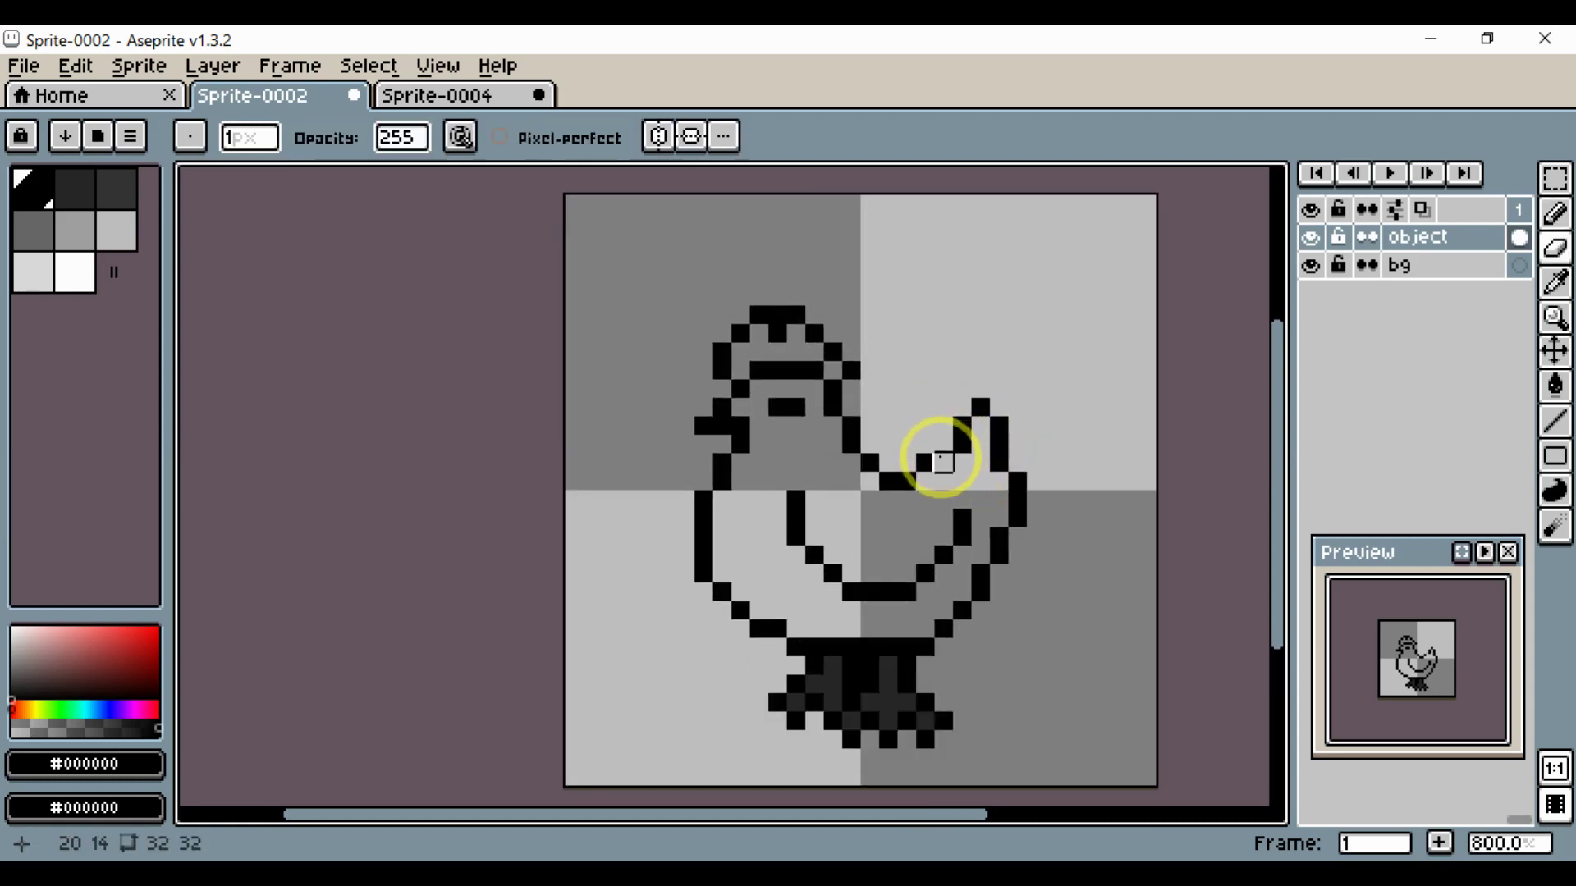
{"action": "key", "text": "b"}
{"action": "left_click", "coordinate": [942, 462]}
{"action": "scroll", "coordinate": [977, 492], "scroll_direction": "down", "scroll_amount": 4}
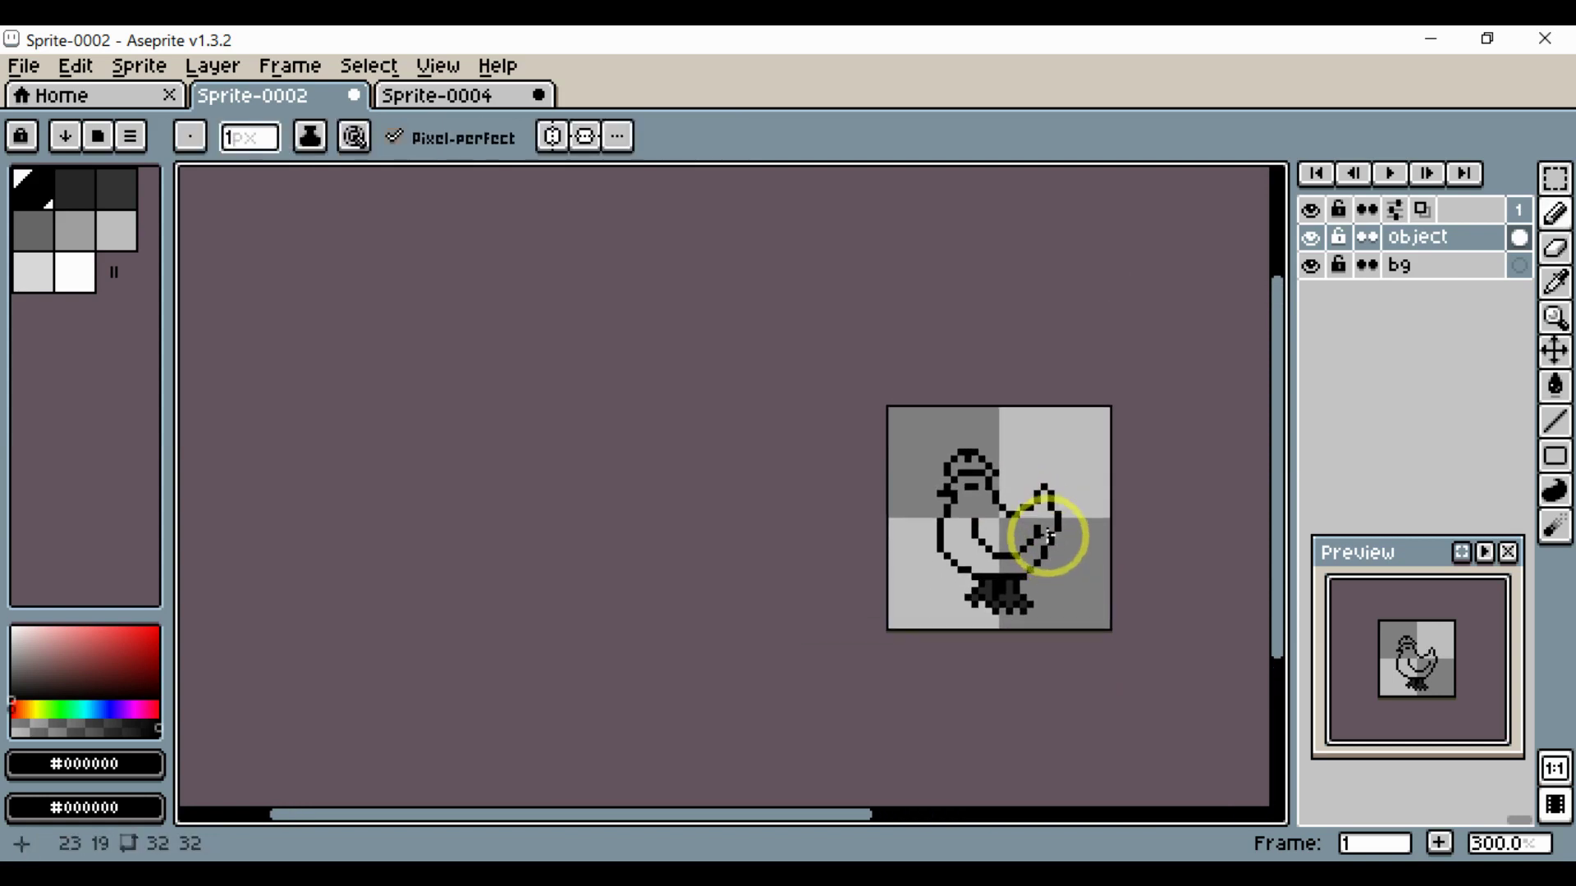
{"action": "scroll", "coordinate": [1041, 515], "scroll_direction": "up", "scroll_amount": 4}
{"action": "scroll", "coordinate": [1041, 515], "scroll_direction": "up", "scroll_amount": 2}
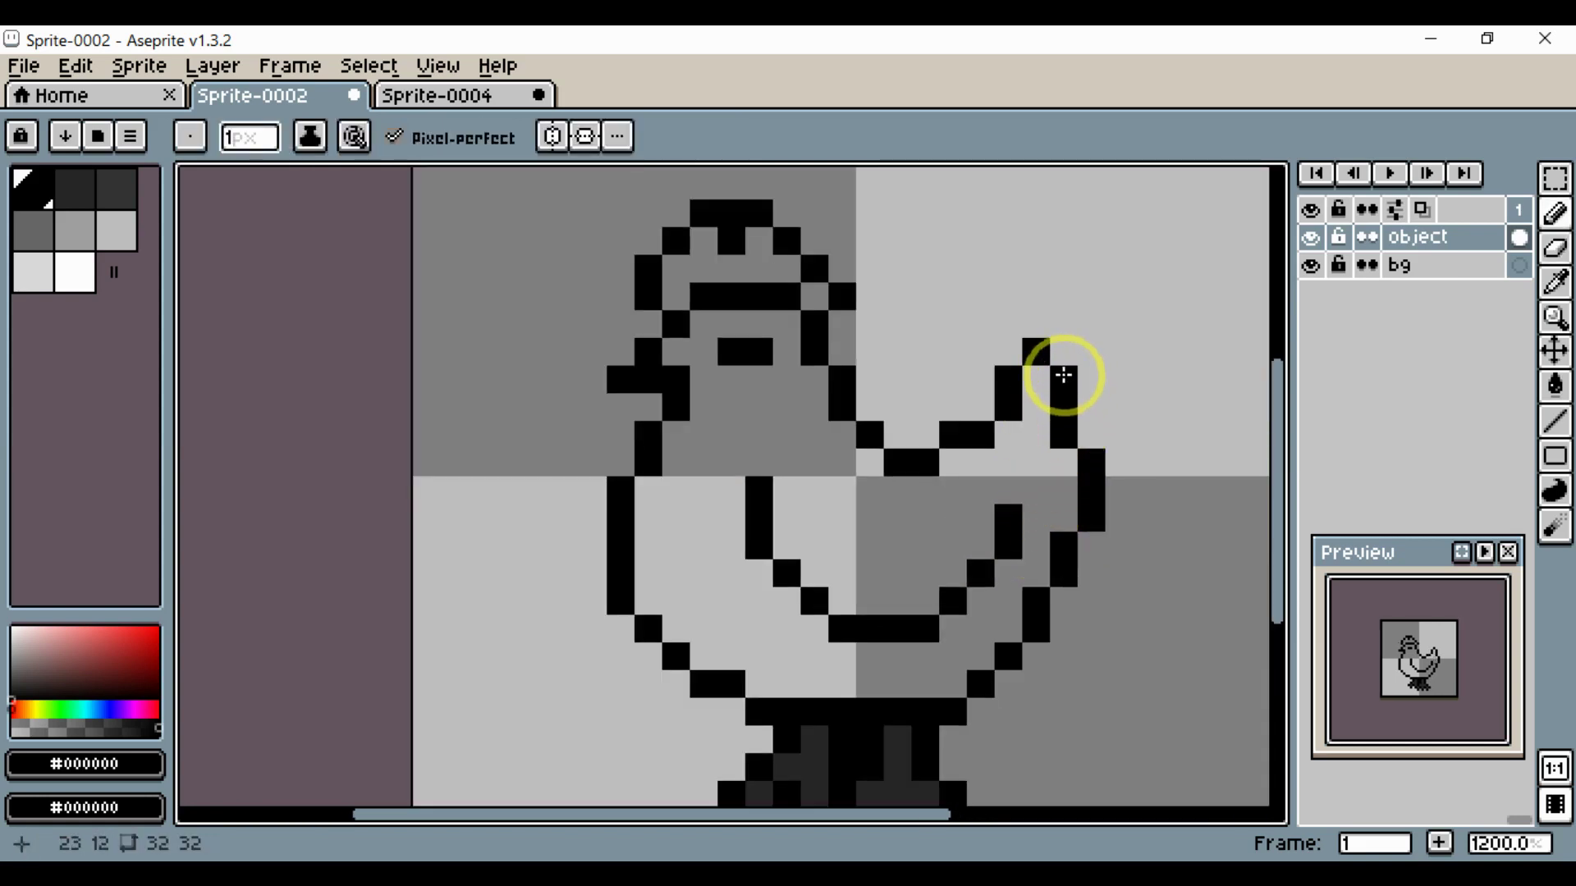
- Shift the upper rear edge of the tail outward by one pixel, erasing the two inner outline pixels
{"action": "left_click", "coordinate": [1084, 430]}
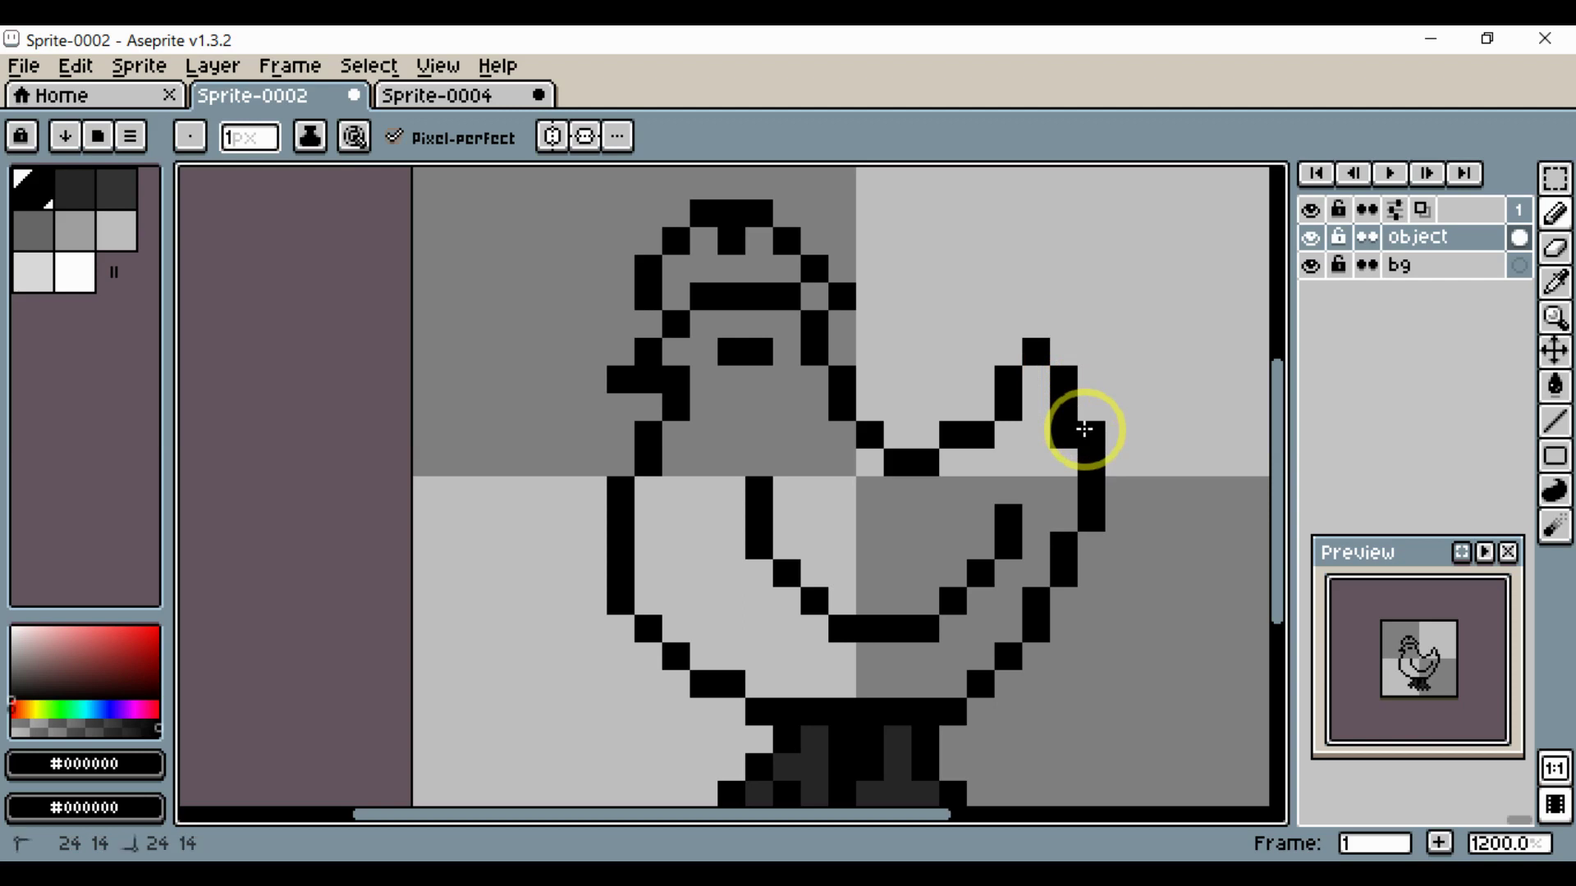
{"action": "key", "text": "e"}
{"action": "left_click", "coordinate": [1065, 430]}
{"action": "key", "text": "b"}
{"action": "left_click", "coordinate": [1081, 407]}
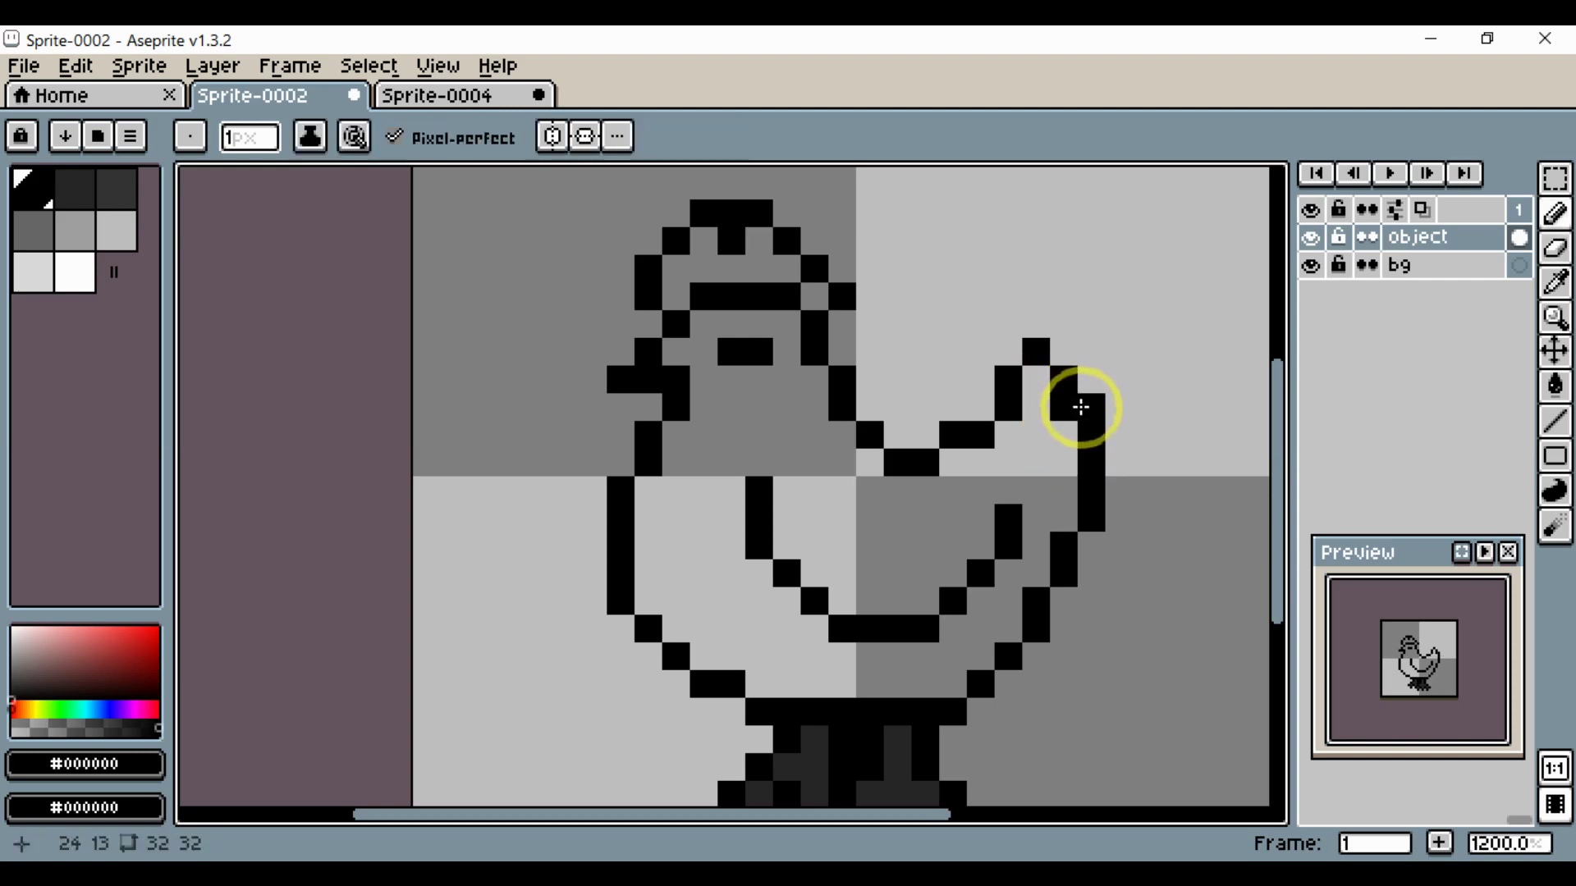
{"action": "key", "text": "e"}
{"action": "left_click", "coordinate": [1064, 407]}
{"action": "scroll", "coordinate": [1072, 503], "scroll_direction": "down", "scroll_amount": 3}
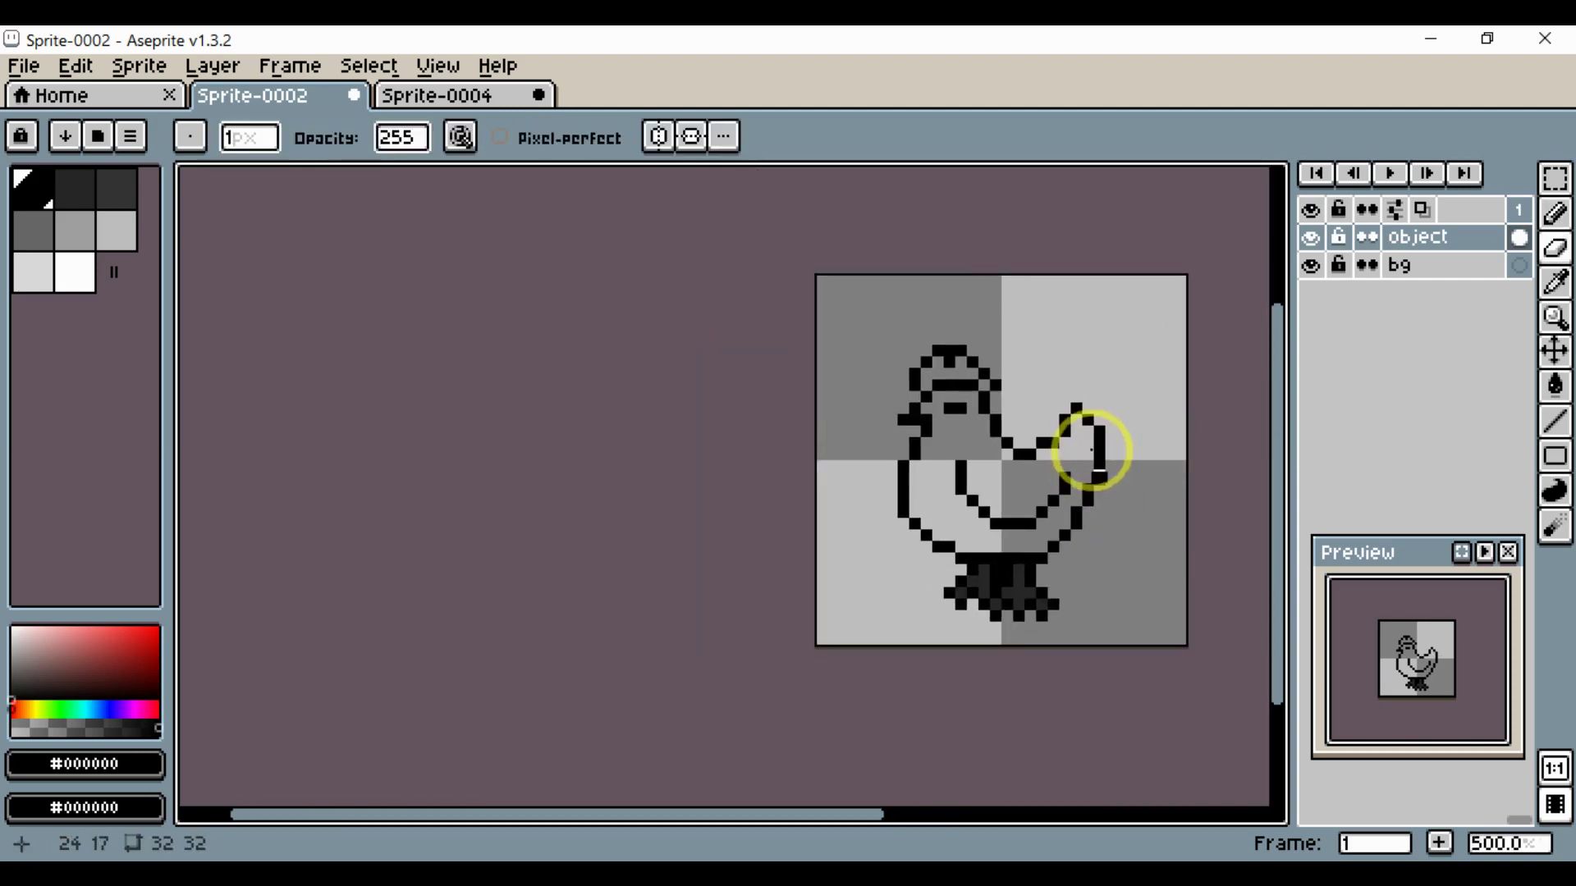
{"action": "scroll", "coordinate": [1092, 449], "scroll_direction": "up", "scroll_amount": 2}
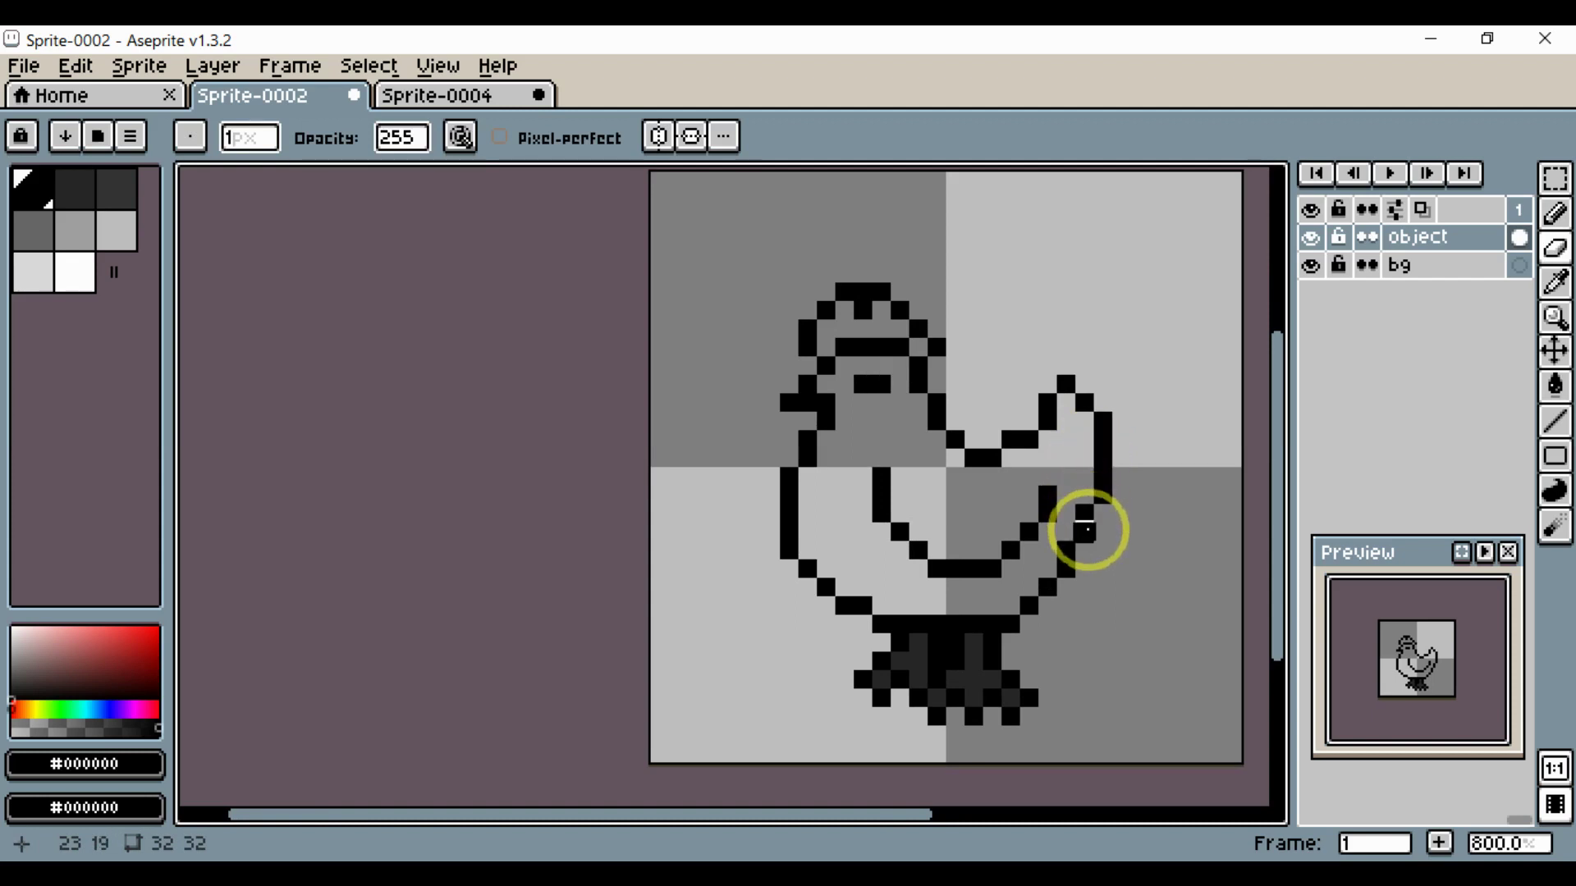
- Erase the two outline pixels just below the tail's rear edge and redraw them in black
{"action": "scroll", "coordinate": [1083, 517], "scroll_direction": "up", "scroll_amount": 2}
{"action": "left_click_drag", "start_coordinate": [1083, 510], "coordinate": [1083, 524]}
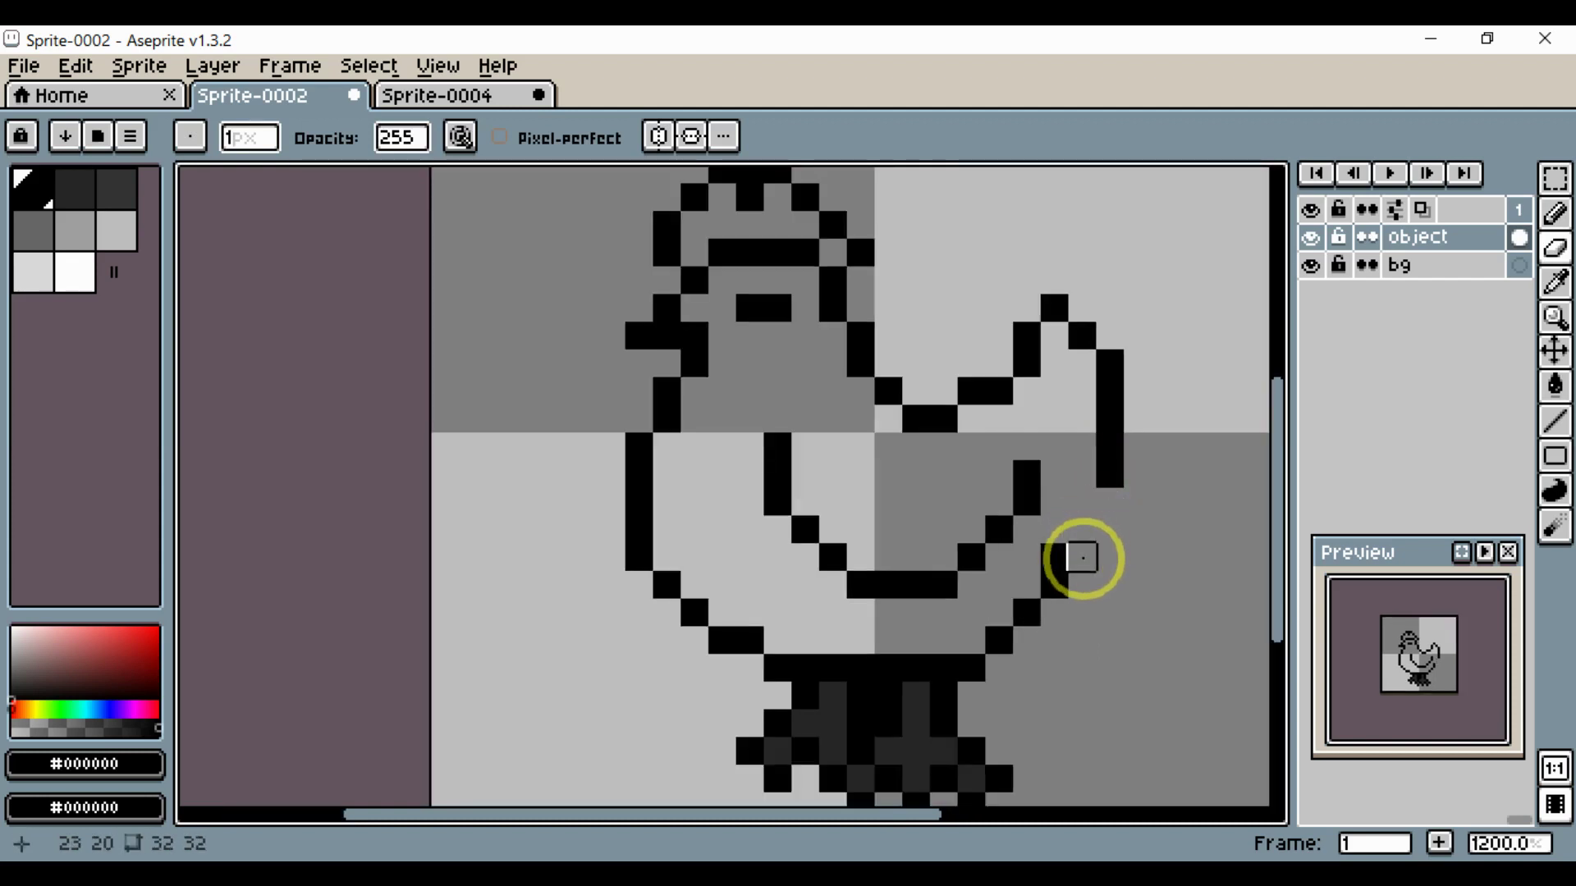
{"action": "key", "text": "b"}
{"action": "left_click_drag", "start_coordinate": [1084, 501], "coordinate": [1087, 528]}
{"action": "scroll", "coordinate": [1087, 520], "scroll_direction": "down", "scroll_amount": 4}
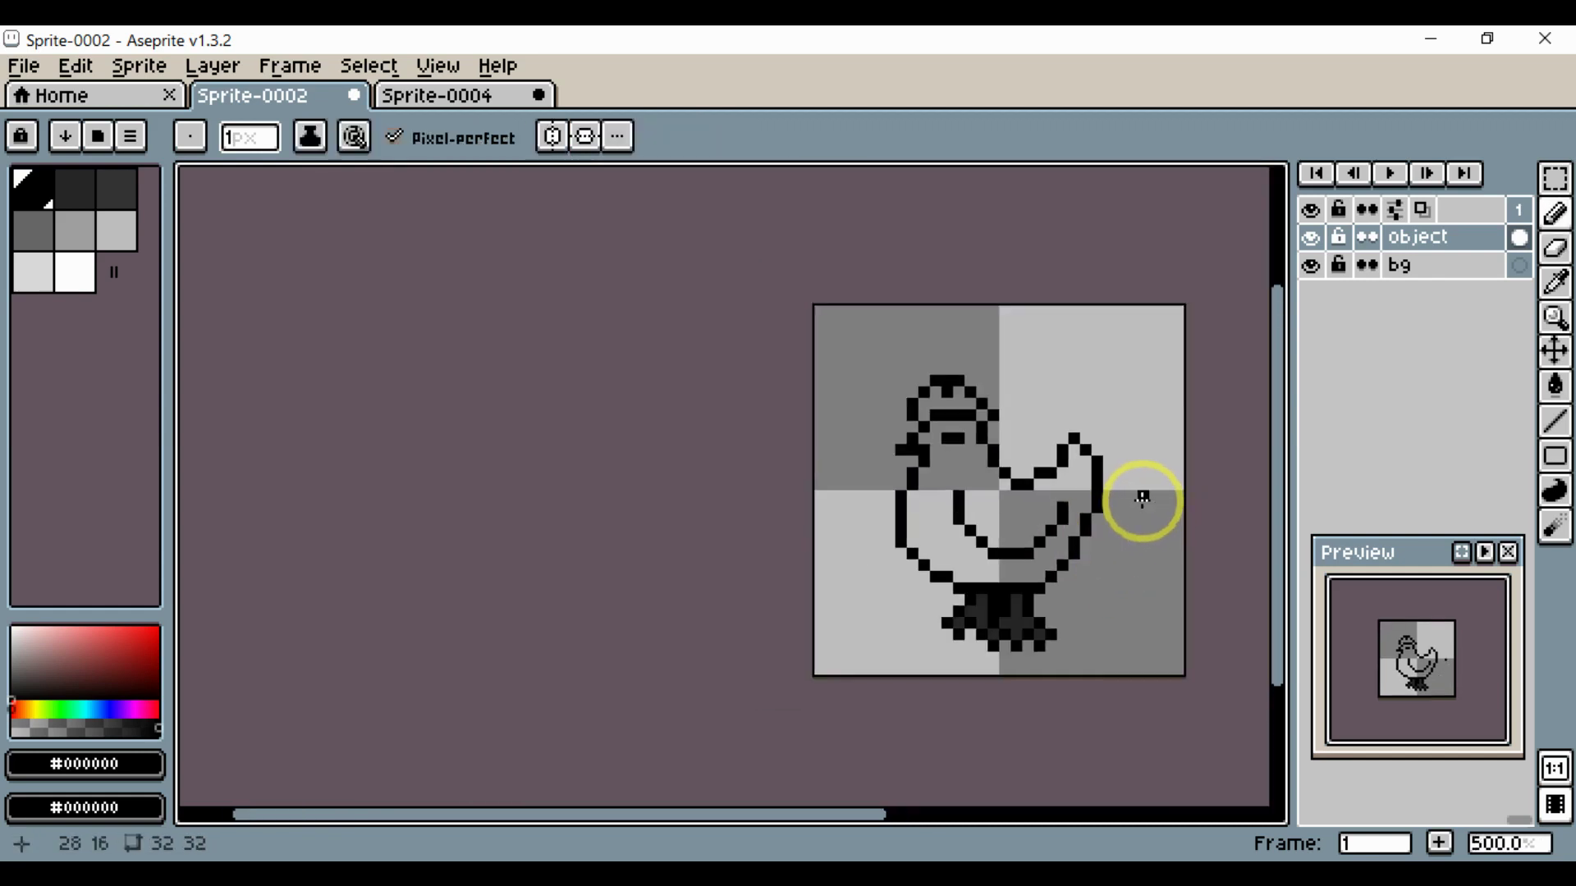
- Extend the lowest part of the back outline one black pixel toward the tail and erase the surplus pixel above it
{"action": "scroll", "coordinate": [1021, 488], "scroll_direction": "up", "scroll_amount": 2}
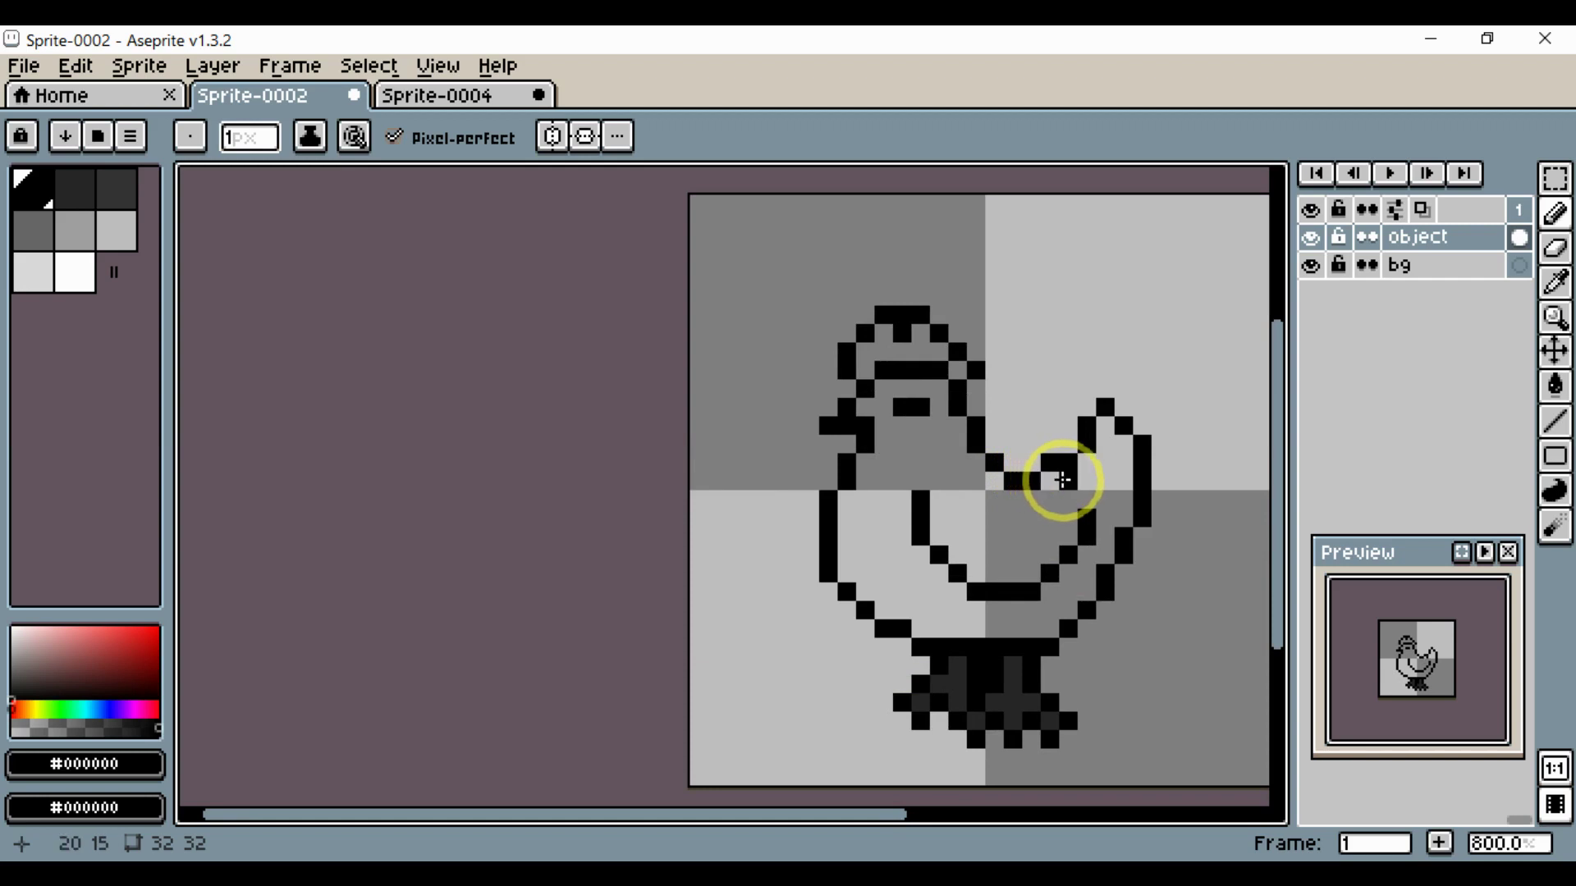
{"action": "key", "text": "e"}
{"action": "mouse_move", "coordinate": [1048, 460]}
{"action": "left_mouse_down"}
{"action": "mouse_move", "coordinate": [1091, 501]}
{"action": "mouse_move", "coordinate": [1165, 499]}
{"action": "mouse_move", "coordinate": [1177, 518]}
{"action": "mouse_move", "coordinate": [1069, 566]}
{"action": "mouse_move", "coordinate": [1003, 559]}
{"action": "mouse_move", "coordinate": [1029, 544]}
{"action": "mouse_move", "coordinate": [889, 552]}
{"action": "left_mouse_up"}
{"action": "scroll", "coordinate": [1164, 501], "scroll_direction": "down", "scroll_amount": 1}
{"action": "scroll", "coordinate": [1163, 501], "scroll_direction": "down", "scroll_amount": 4}
{"action": "scroll", "coordinate": [1140, 529], "scroll_direction": "up", "scroll_amount": 4}
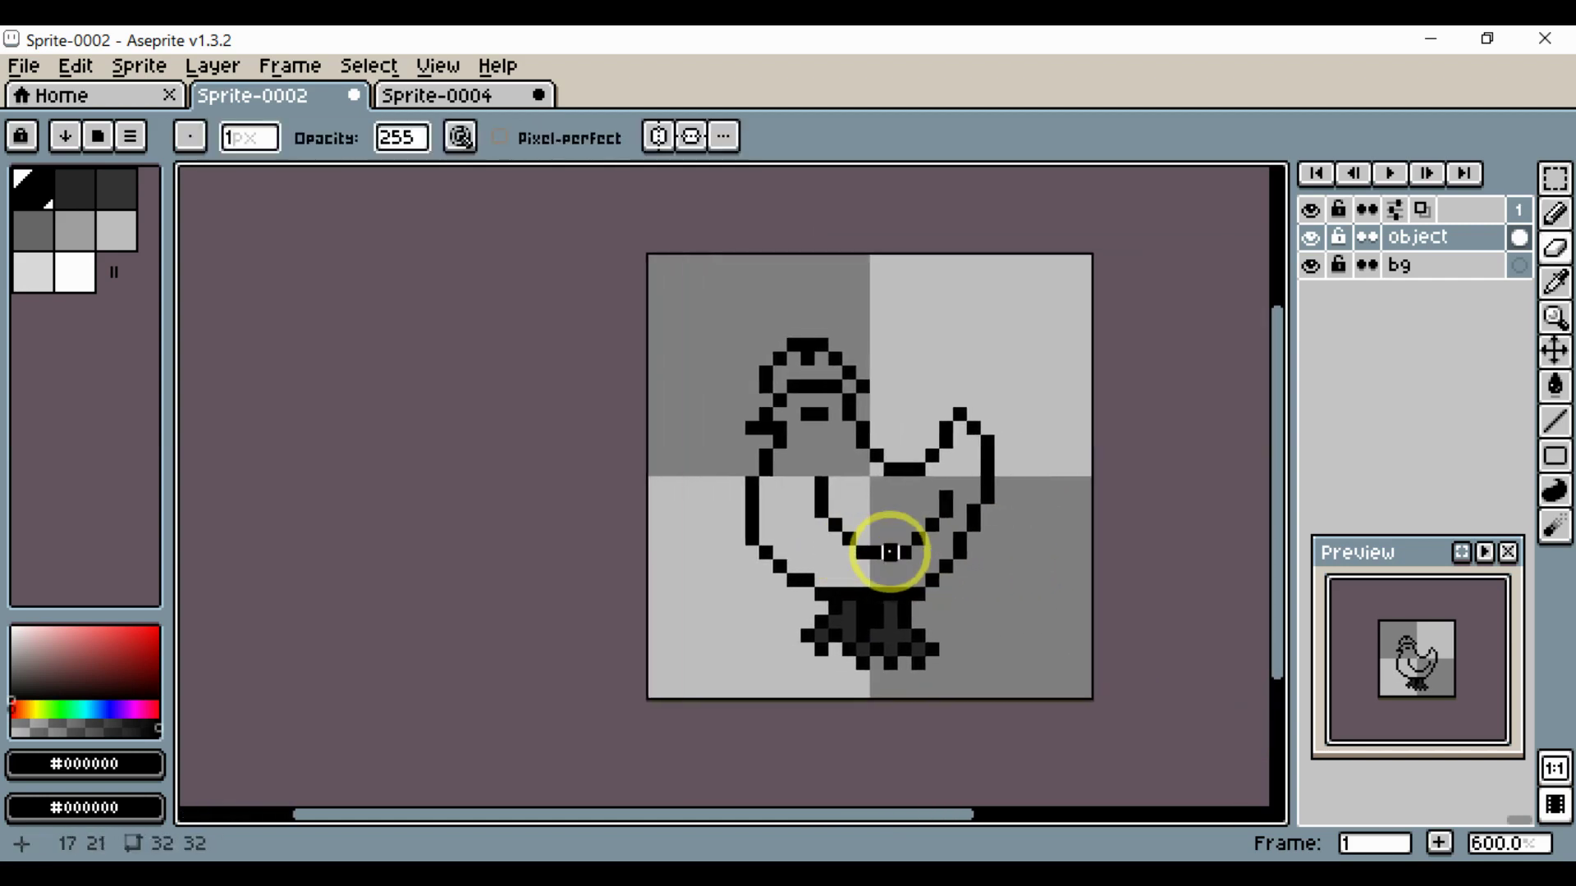
- Fill the chicken's head, body and wing with the mid grey Idx-4
{"action": "scroll", "coordinate": [889, 552], "scroll_direction": "up", "scroll_amount": 3}
{"action": "left_click", "coordinate": [70, 231]}
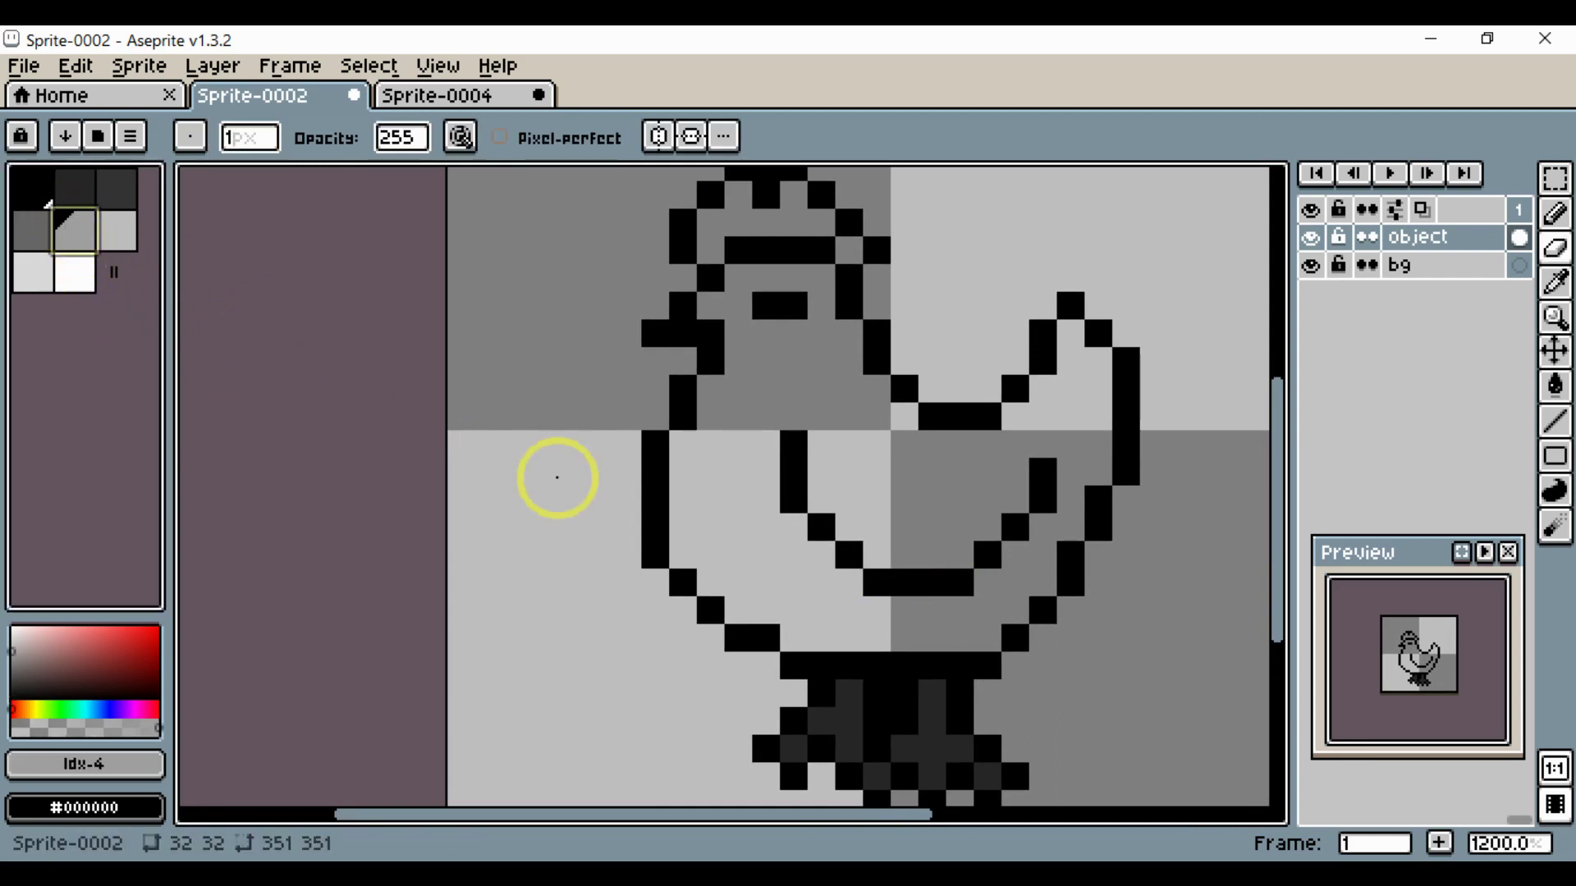
{"action": "key", "text": "g"}
{"action": "left_click", "coordinate": [718, 475]}
{"action": "scroll", "coordinate": [728, 476], "scroll_direction": "down", "scroll_amount": 4}
{"action": "scroll", "coordinate": [757, 462], "scroll_direction": "up", "scroll_amount": 4}
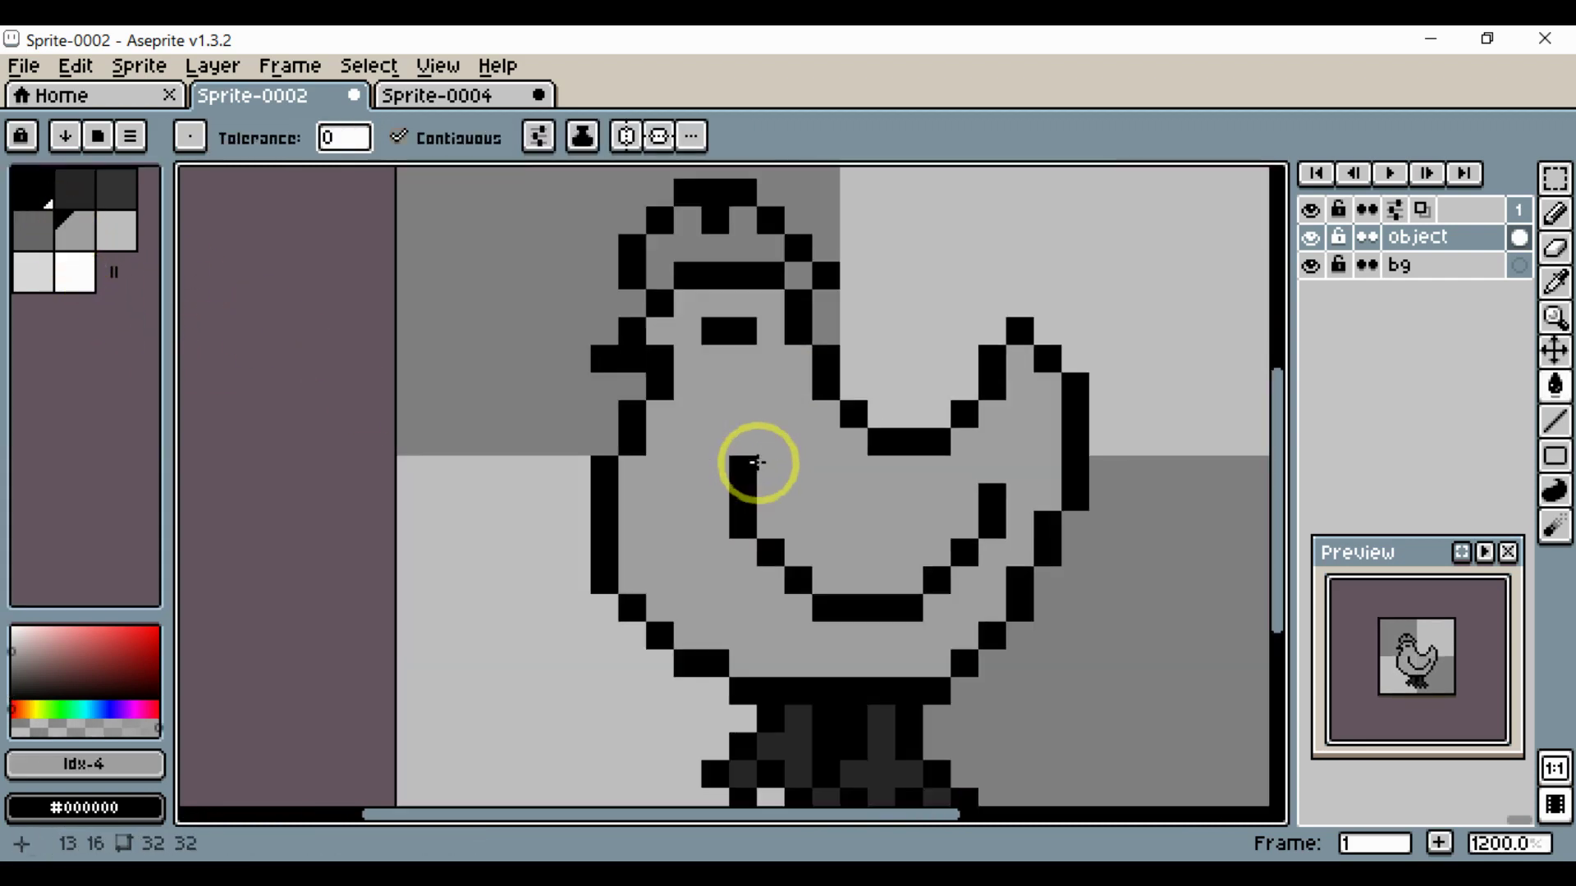
- Fill the inside of the chicken's comb with the light grey Idx-5
{"action": "scroll", "coordinate": [661, 274], "scroll_direction": "down", "scroll_amount": 1, "text": "alt"}
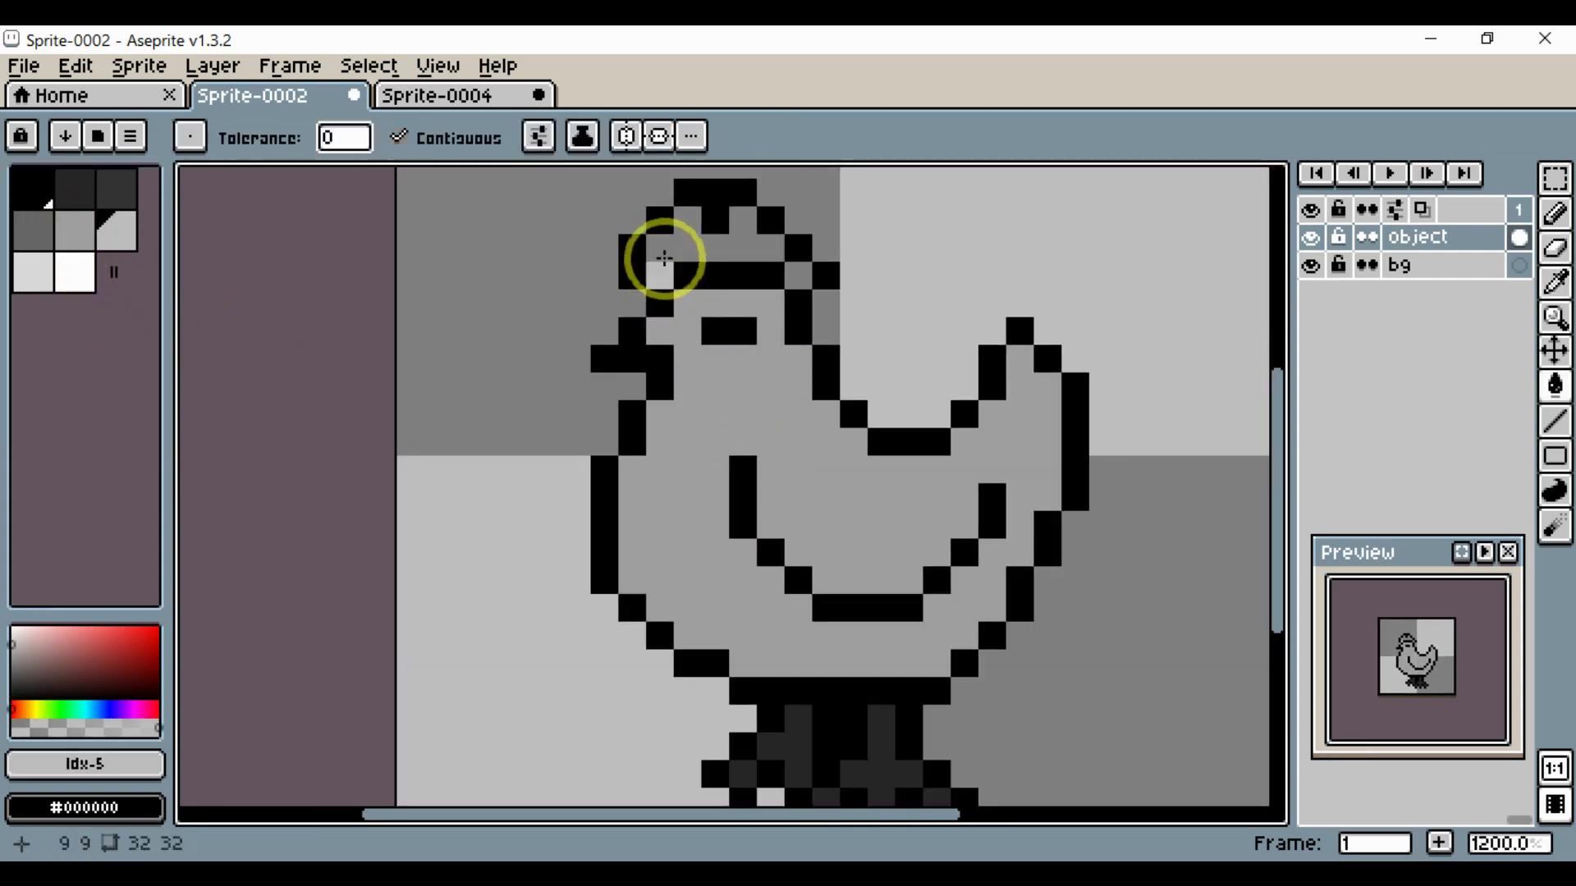
{"action": "scroll", "coordinate": [693, 257], "scroll_direction": "down", "scroll_amount": 3}
{"action": "scroll", "coordinate": [742, 263], "scroll_direction": "up", "scroll_amount": 1}
{"action": "key", "text": "space"}
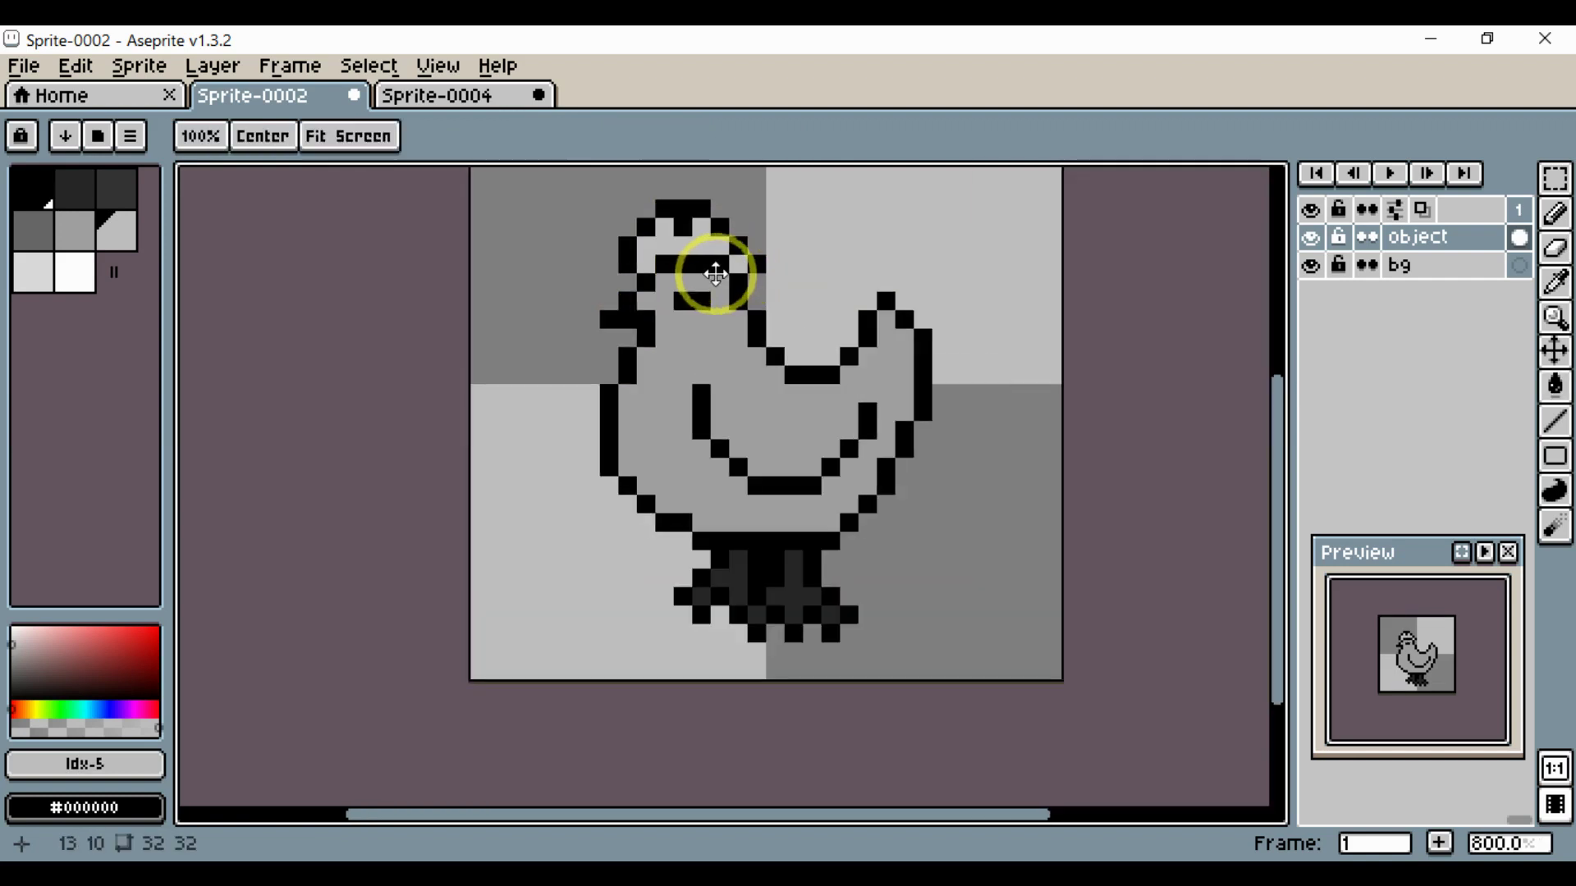
{"action": "left_click_drag", "start_coordinate": [716, 273], "coordinate": [847, 334]}
{"action": "scroll", "coordinate": [847, 334], "scroll_direction": "up", "scroll_amount": 2}
- Fill the chicken's head, body and wing with the lighter grey Idx-6
{"action": "left_click", "coordinate": [839, 539], "text": "alt"}
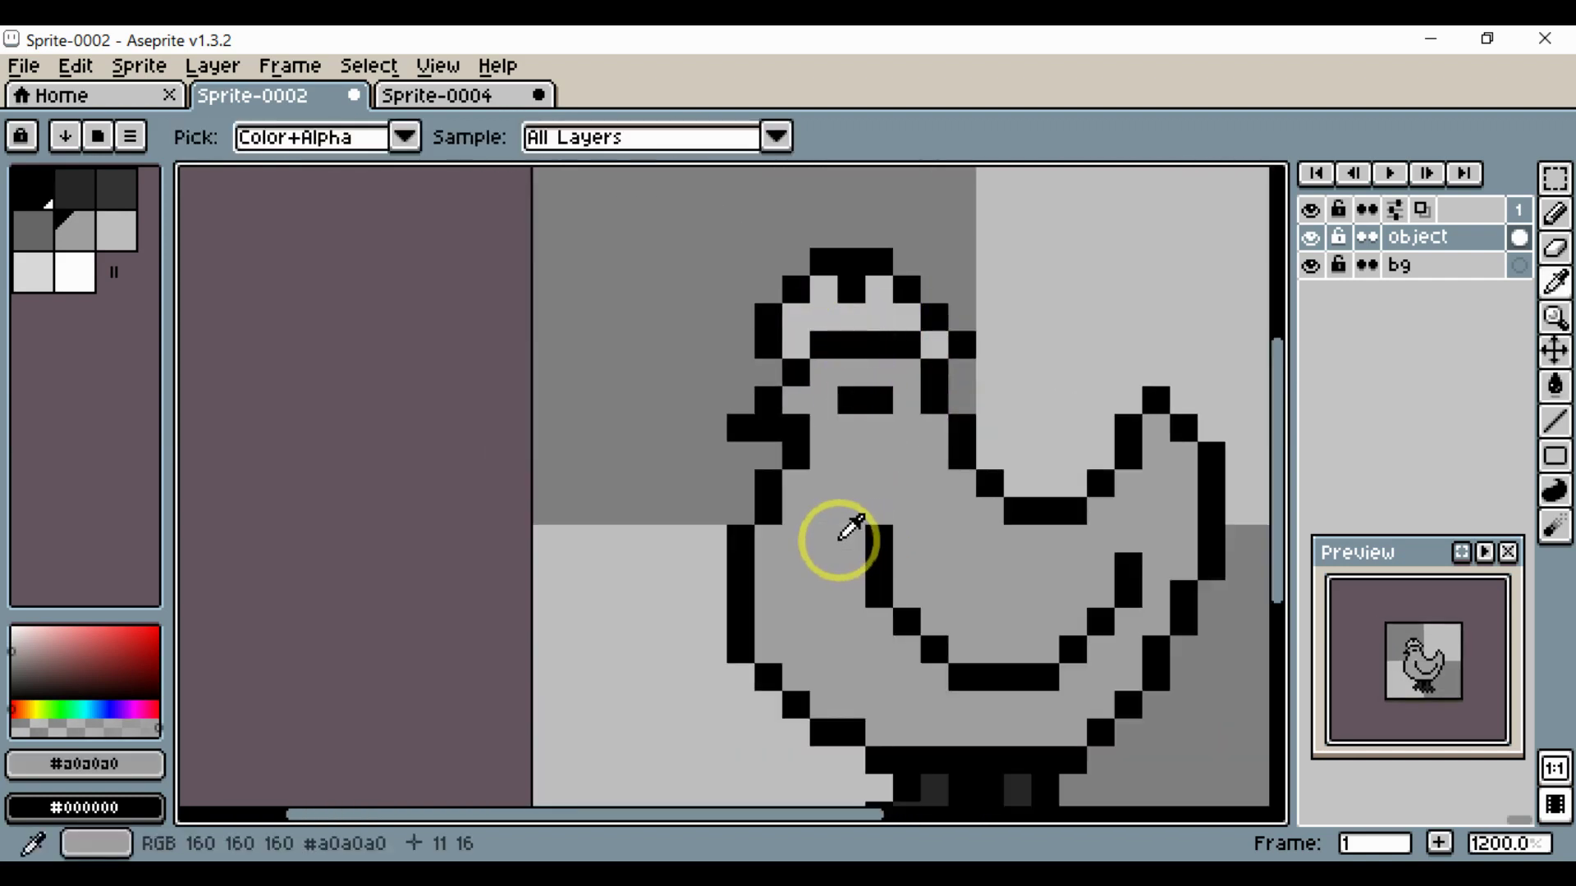
{"action": "scroll", "coordinate": [839, 539], "scroll_direction": "down", "scroll_amount": 2, "text": "alt"}
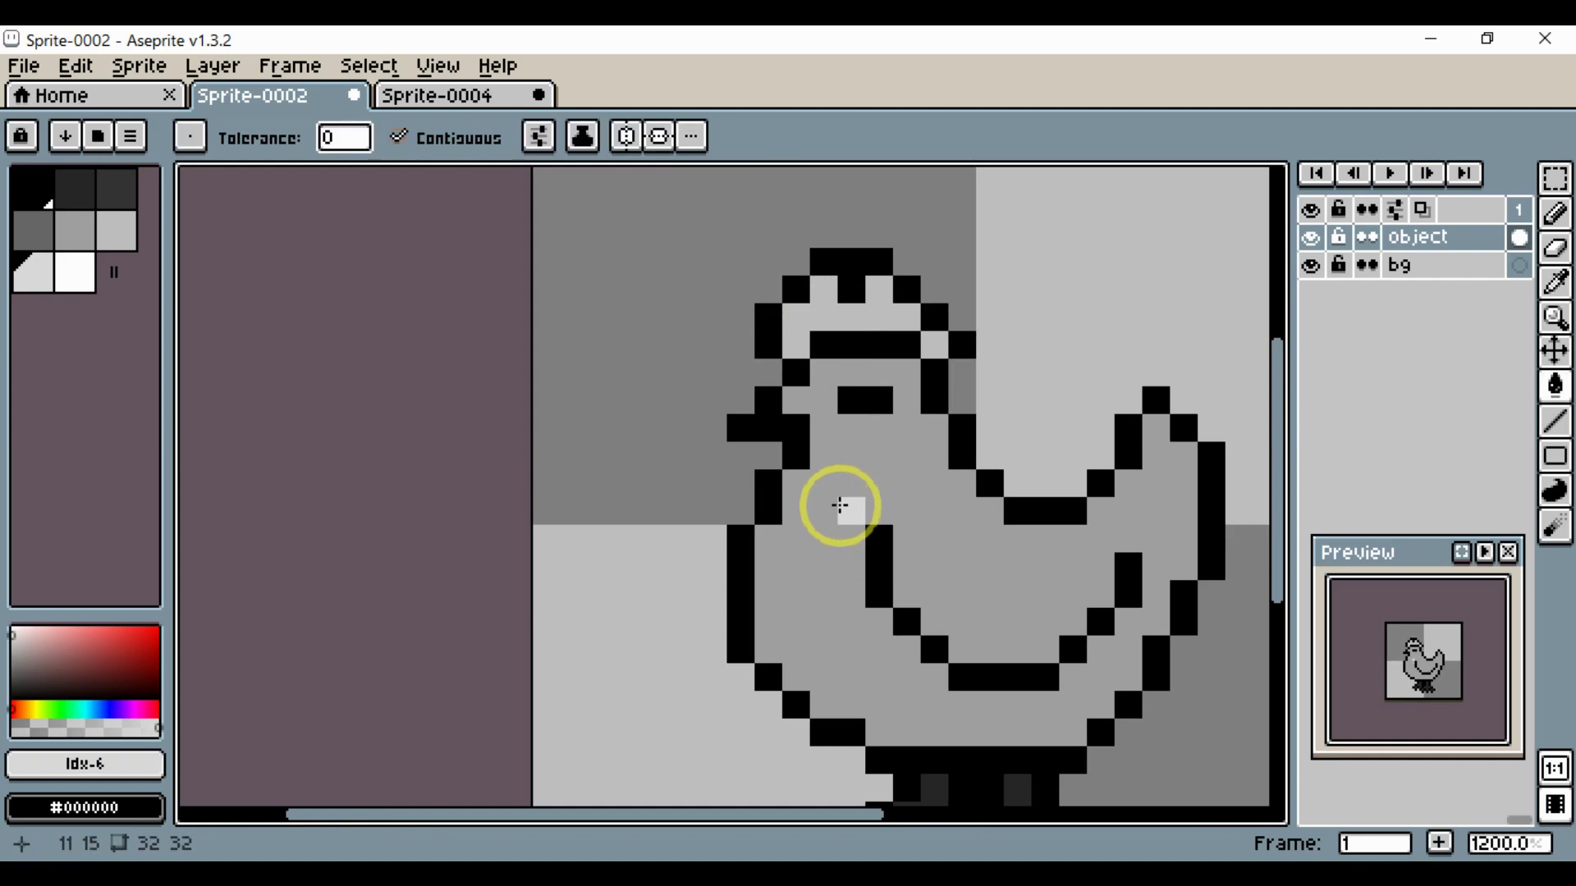
{"action": "left_click", "coordinate": [839, 505]}
{"action": "scroll", "coordinate": [839, 506], "scroll_direction": "down", "scroll_amount": 2}
{"action": "scroll", "coordinate": [854, 541], "scroll_direction": "up", "scroll_amount": 2}
- Shade the body just beneath the wing curve with Idx-5 grey pixels from the front edge to the rear tip
{"action": "scroll", "coordinate": [839, 564], "scroll_direction": "up", "scroll_amount": 1, "text": "alt"}
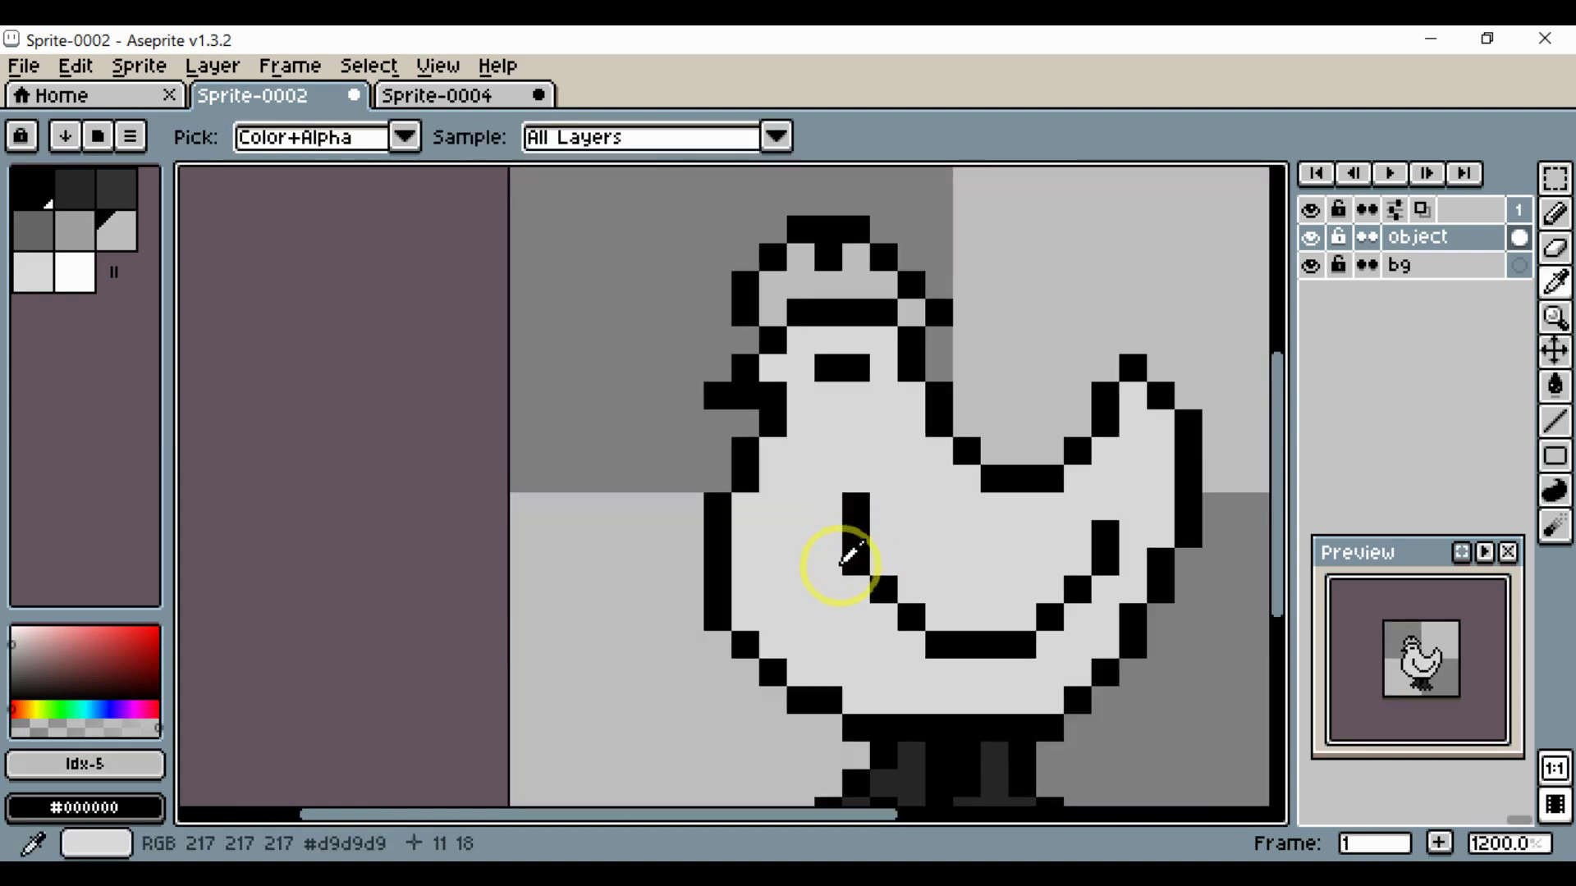
{"action": "key", "text": "9"}
{"action": "left_click", "coordinate": [856, 589]}
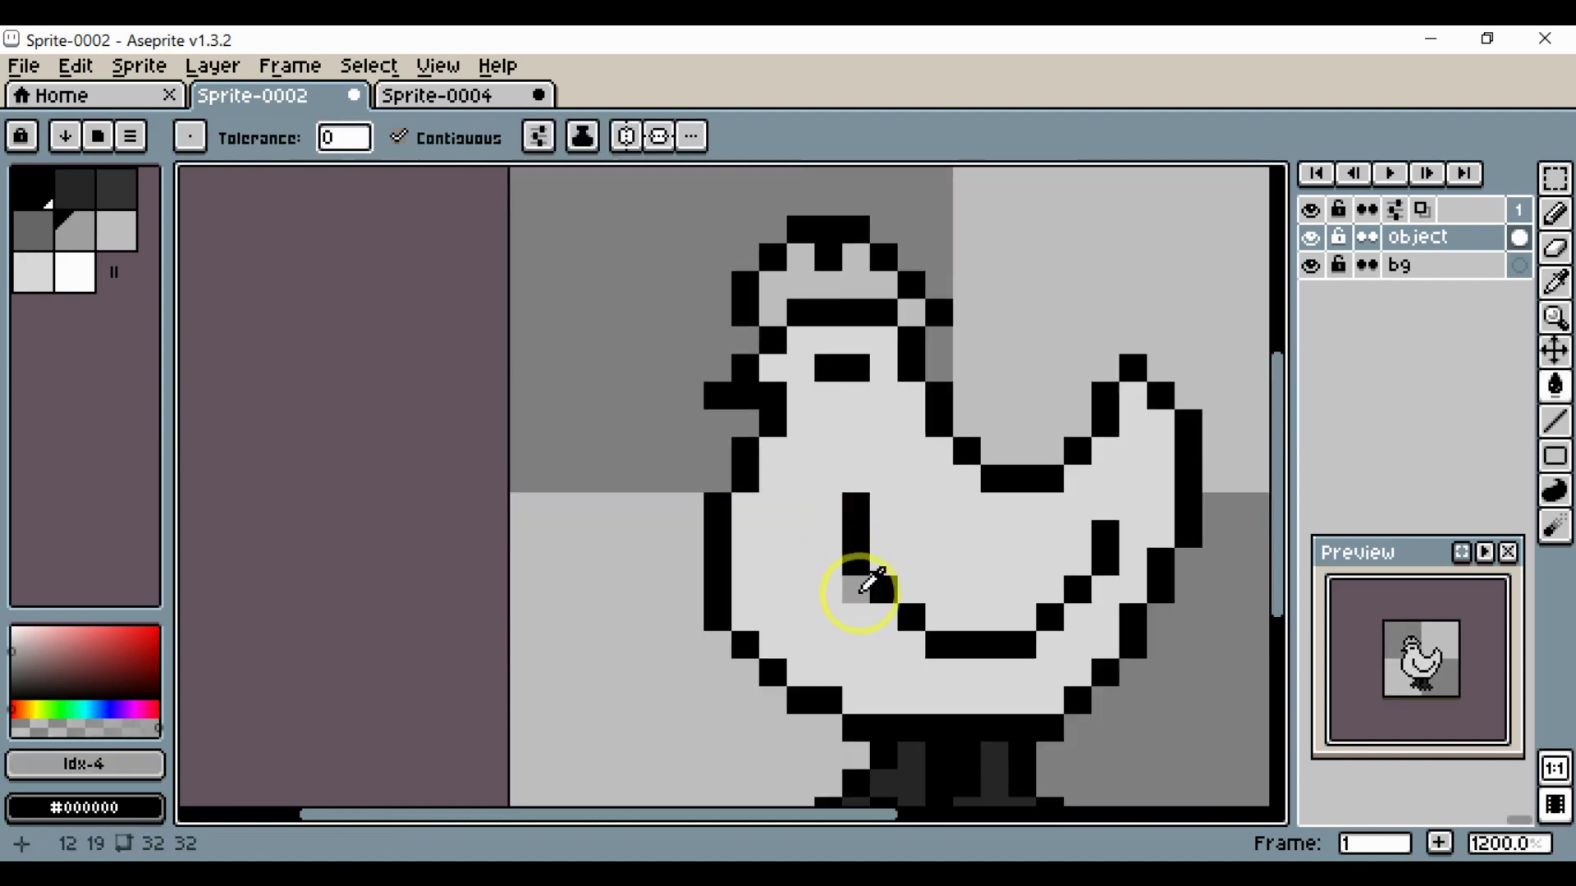
{"action": "key", "text": "0"}
{"action": "left_click", "coordinate": [857, 592]}
{"action": "key", "text": "b"}
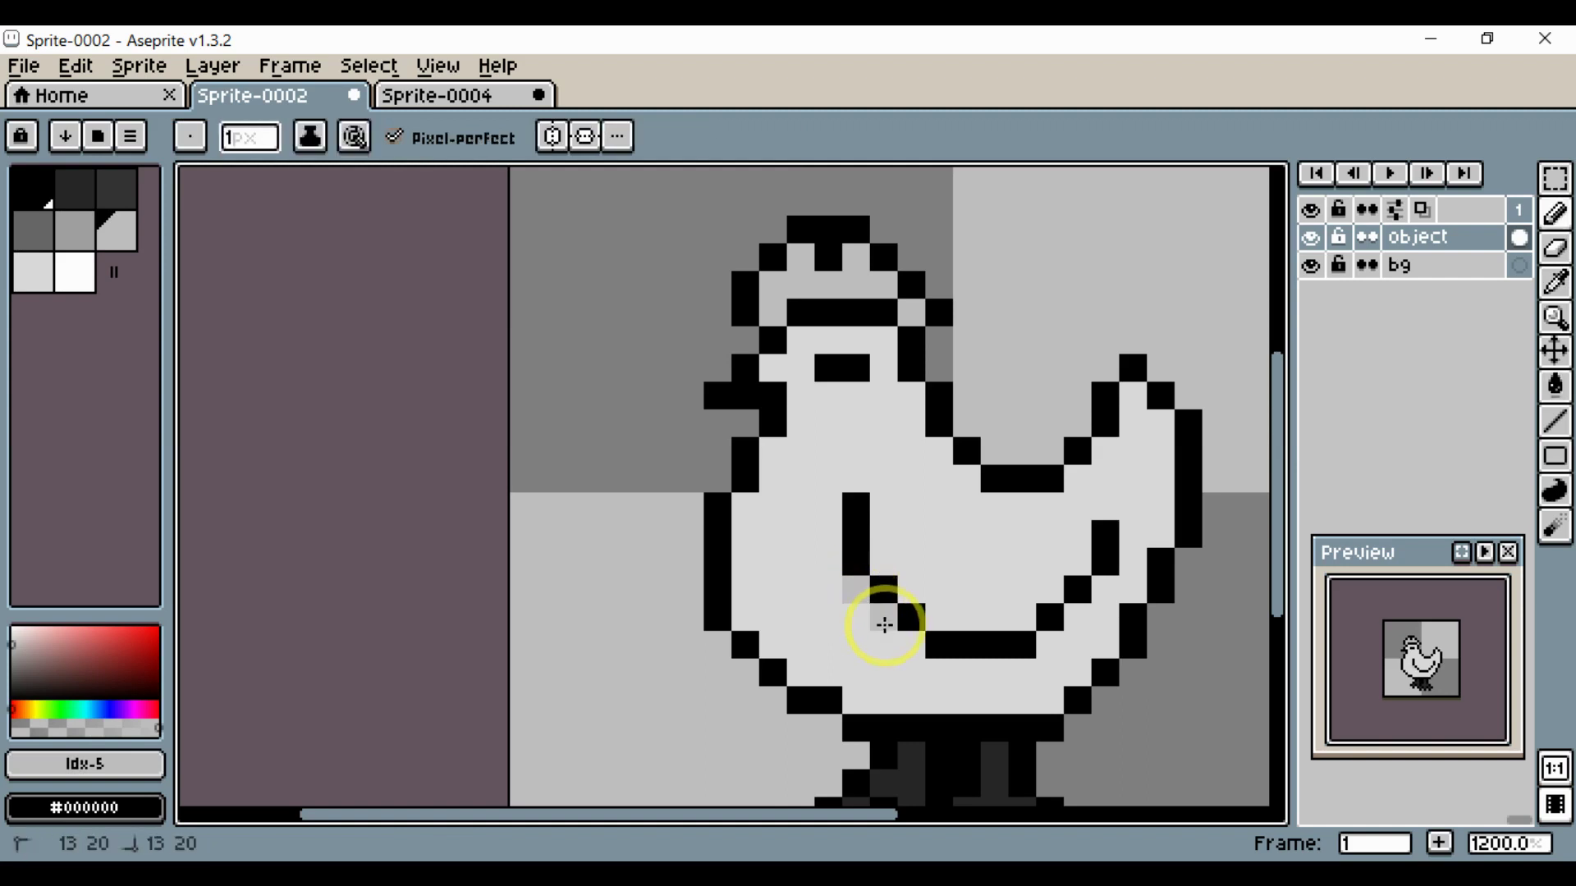
{"action": "left_click", "coordinate": [1105, 590]}
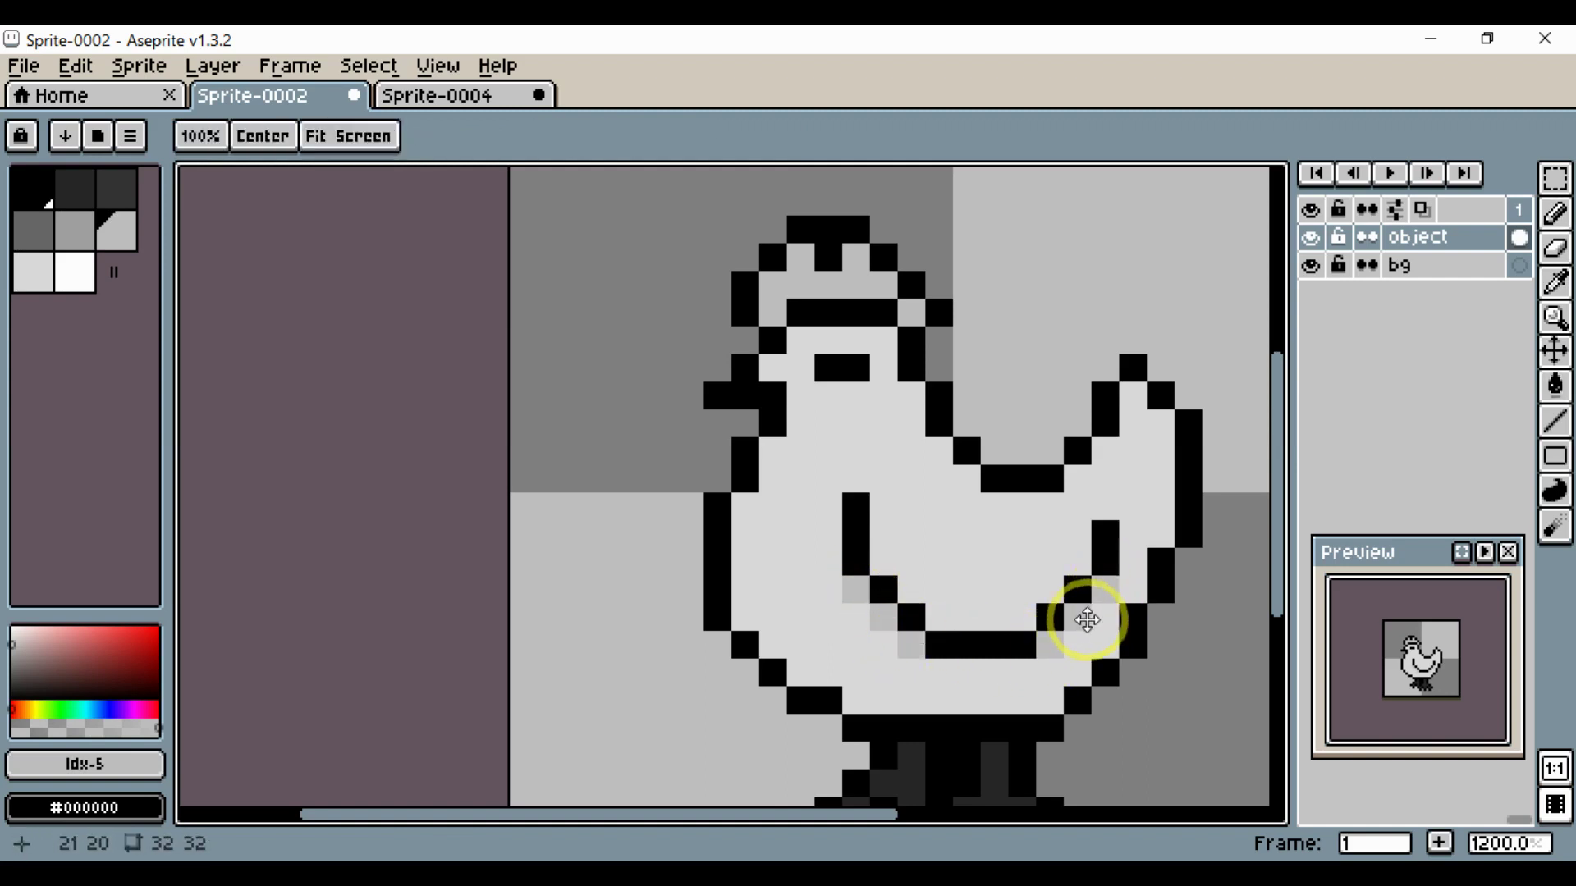
{"action": "left_click_drag", "start_coordinate": [1086, 623], "coordinate": [1089, 568]}
{"action": "mouse_move", "coordinate": [942, 611]}
{"action": "left_mouse_down"}
{"action": "mouse_move", "coordinate": [1011, 613]}
{"action": "mouse_move", "coordinate": [1008, 564]}
{"action": "left_mouse_up"}
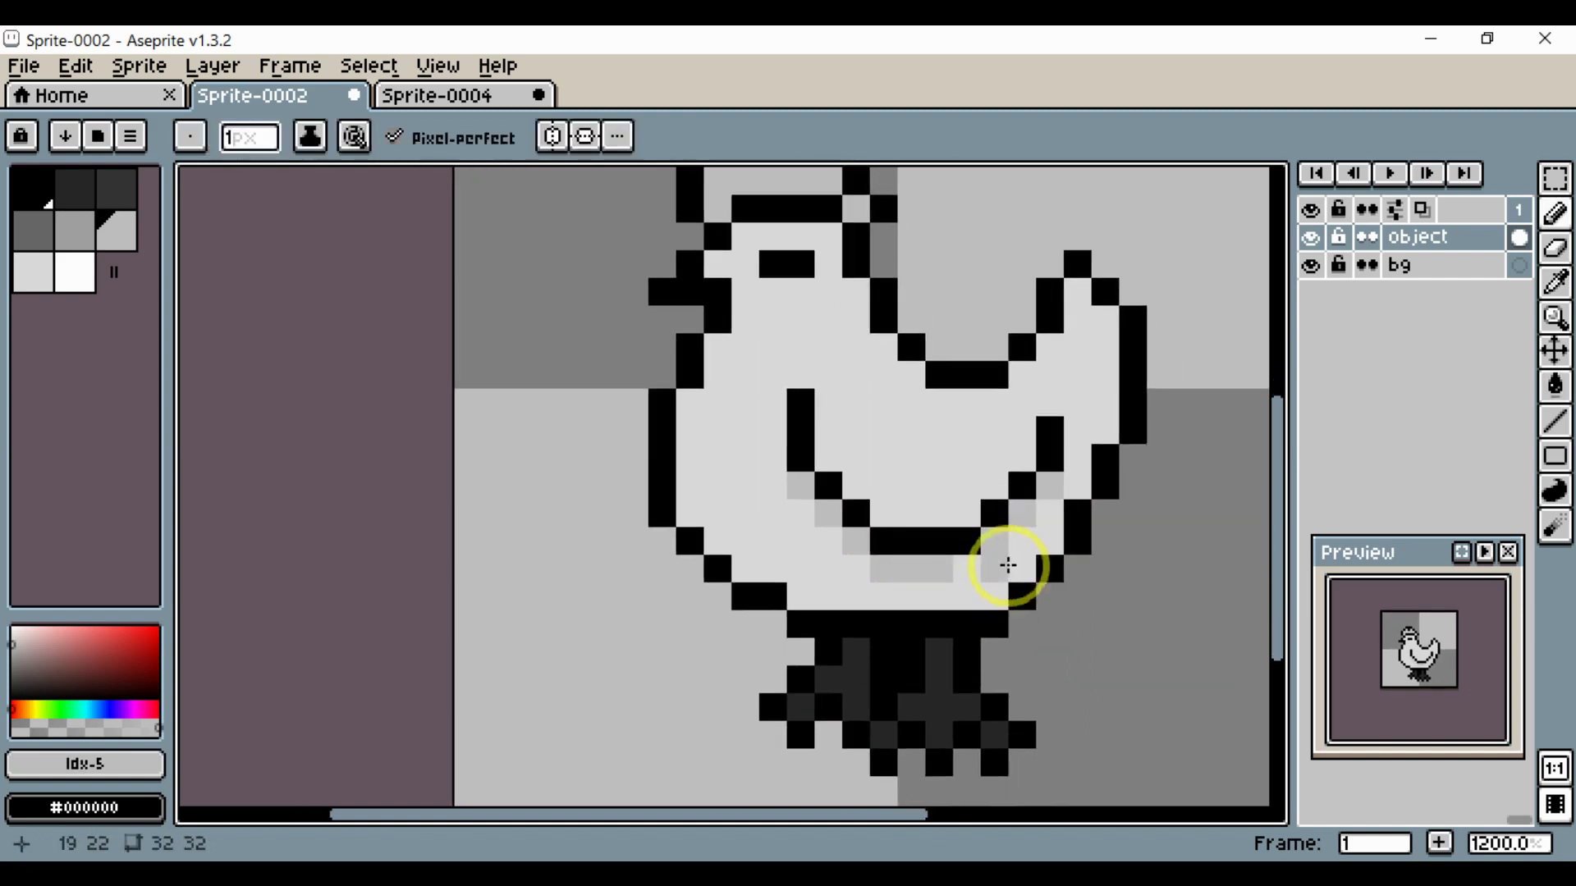
- Shade the belly's lower front edge, the chest and the spot beneath the beak with Idx-5 grey
{"action": "left_click_drag", "start_coordinate": [938, 602], "coordinate": [971, 581]}
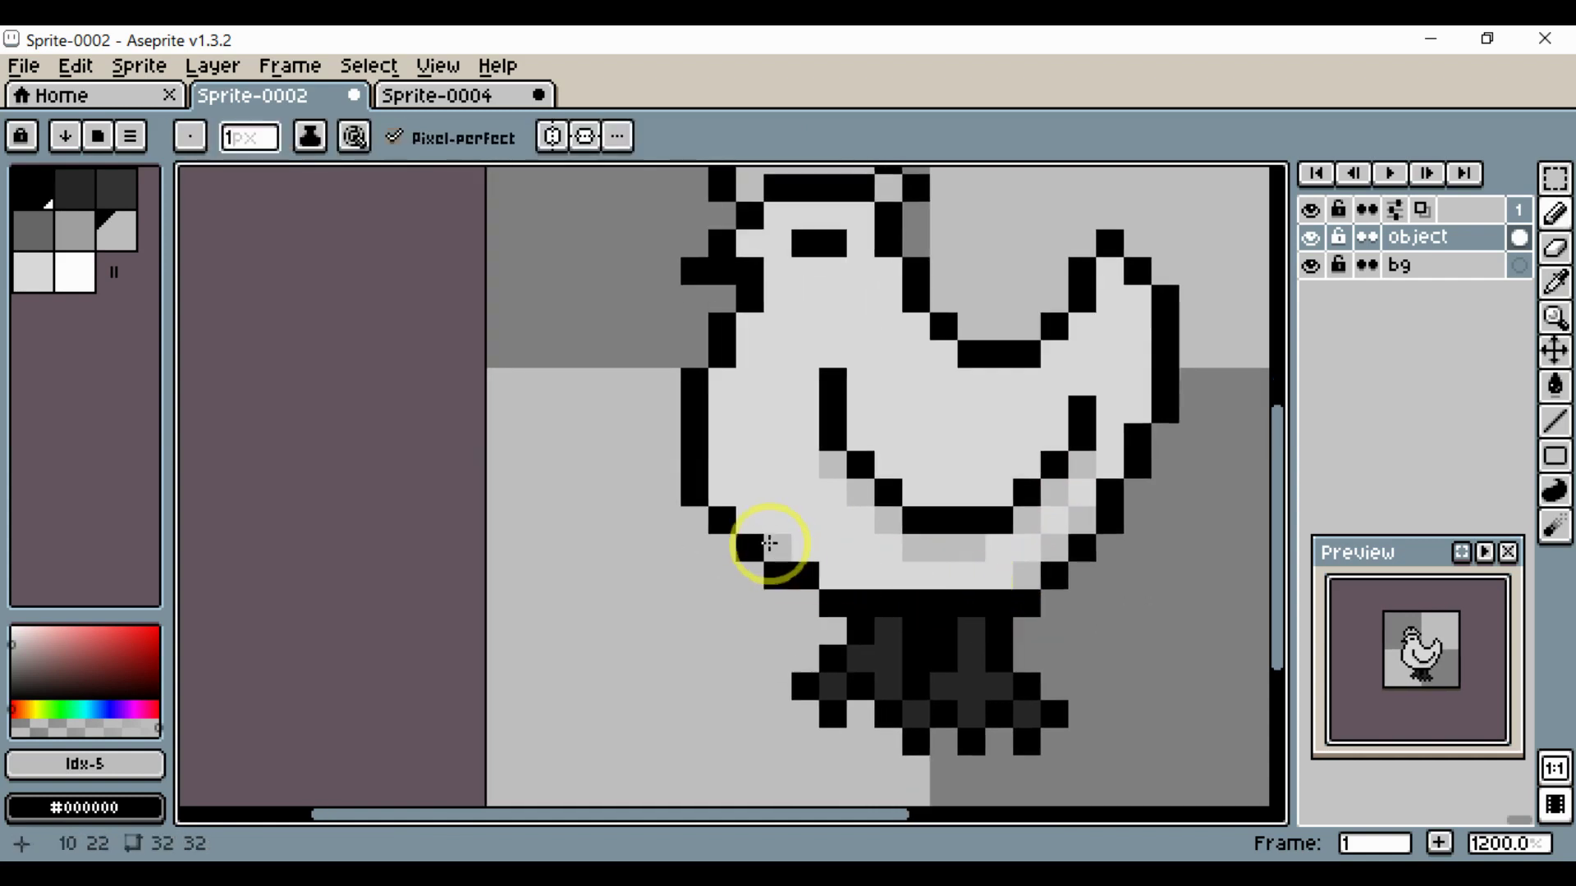
{"action": "left_click_drag", "start_coordinate": [720, 494], "coordinate": [854, 577]}
{"action": "scroll", "coordinate": [809, 550], "scroll_direction": "down", "scroll_amount": 2}
{"action": "scroll", "coordinate": [767, 527], "scroll_direction": "up", "scroll_amount": 1}
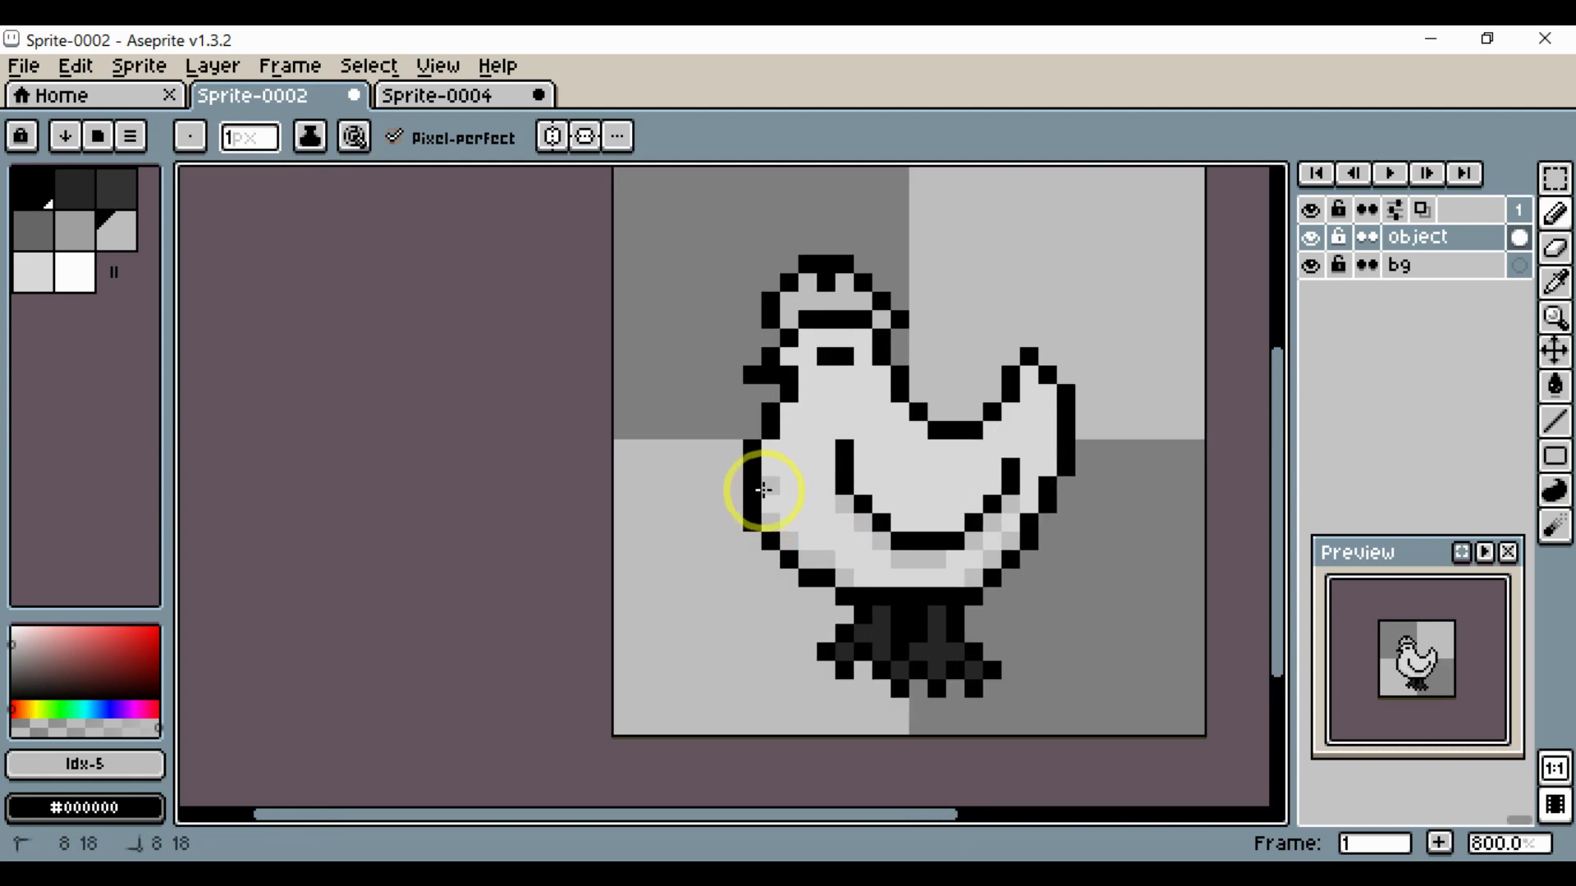
{"action": "mouse_move", "coordinate": [785, 475]}
{"action": "left_mouse_down"}
{"action": "mouse_move", "coordinate": [788, 538]}
{"action": "mouse_move", "coordinate": [775, 461]}
{"action": "mouse_move", "coordinate": [774, 513]}
{"action": "left_mouse_up"}
{"action": "scroll", "coordinate": [778, 489], "scroll_direction": "up", "scroll_amount": 2}
- Add a black mouth pixel behind the lower beak and paint the outline pixel at the beak's base light grey #d9d9d9
{"action": "left_click", "coordinate": [771, 447], "text": "alt"}
{"action": "left_click", "coordinate": [797, 473]}
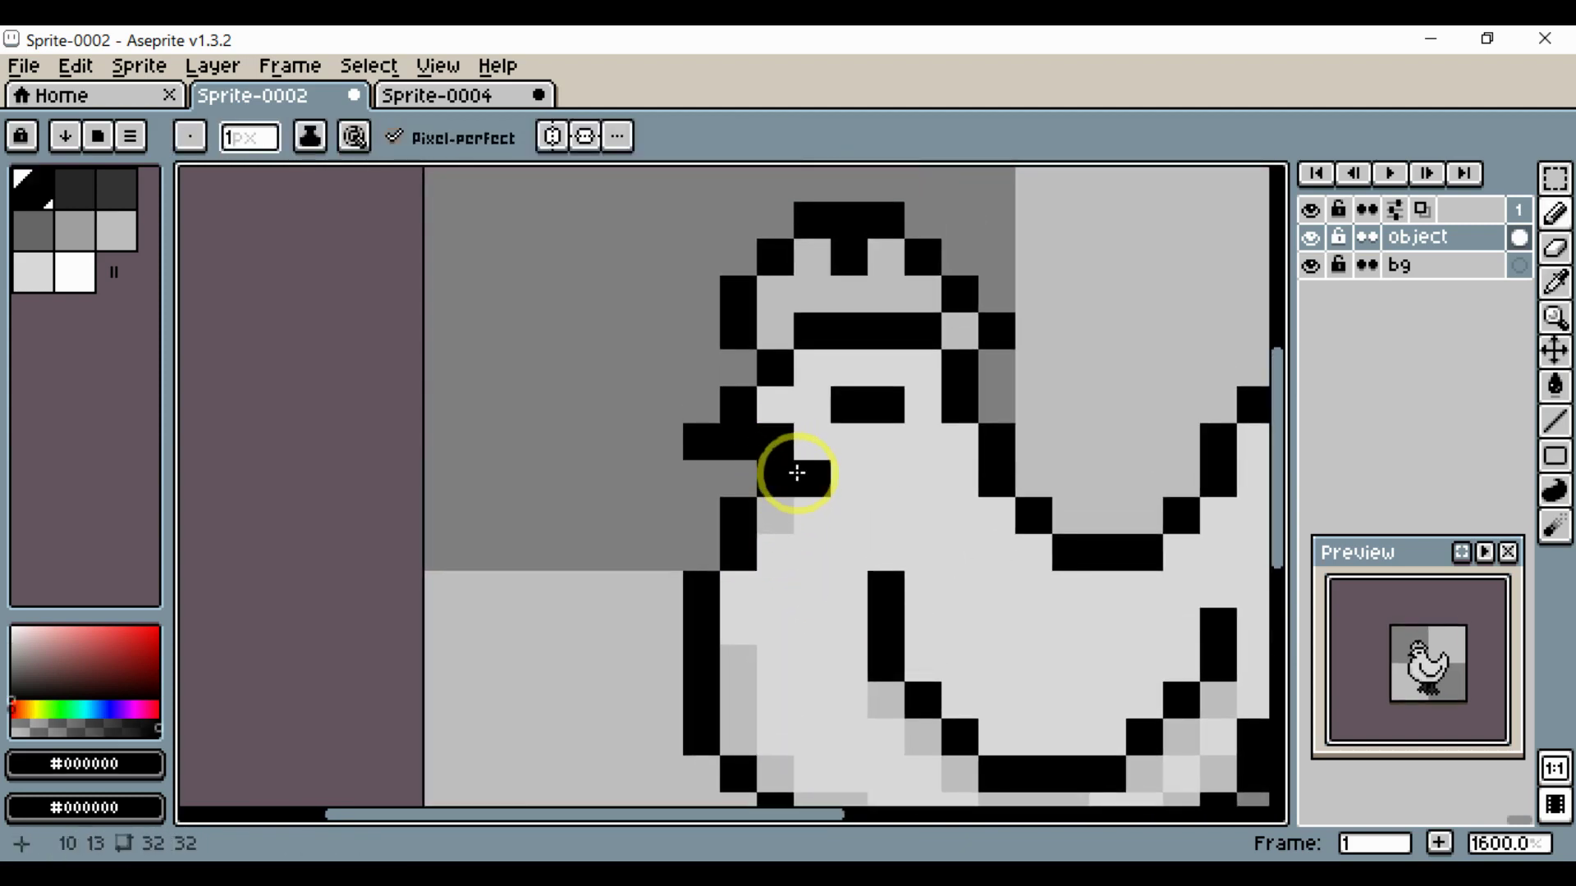
{"action": "scroll", "coordinate": [853, 512], "scroll_direction": "down", "scroll_amount": 1}
{"action": "scroll", "coordinate": [854, 513], "scroll_direction": "up", "scroll_amount": 1}
{"action": "left_click", "coordinate": [759, 421], "text": "alt"}
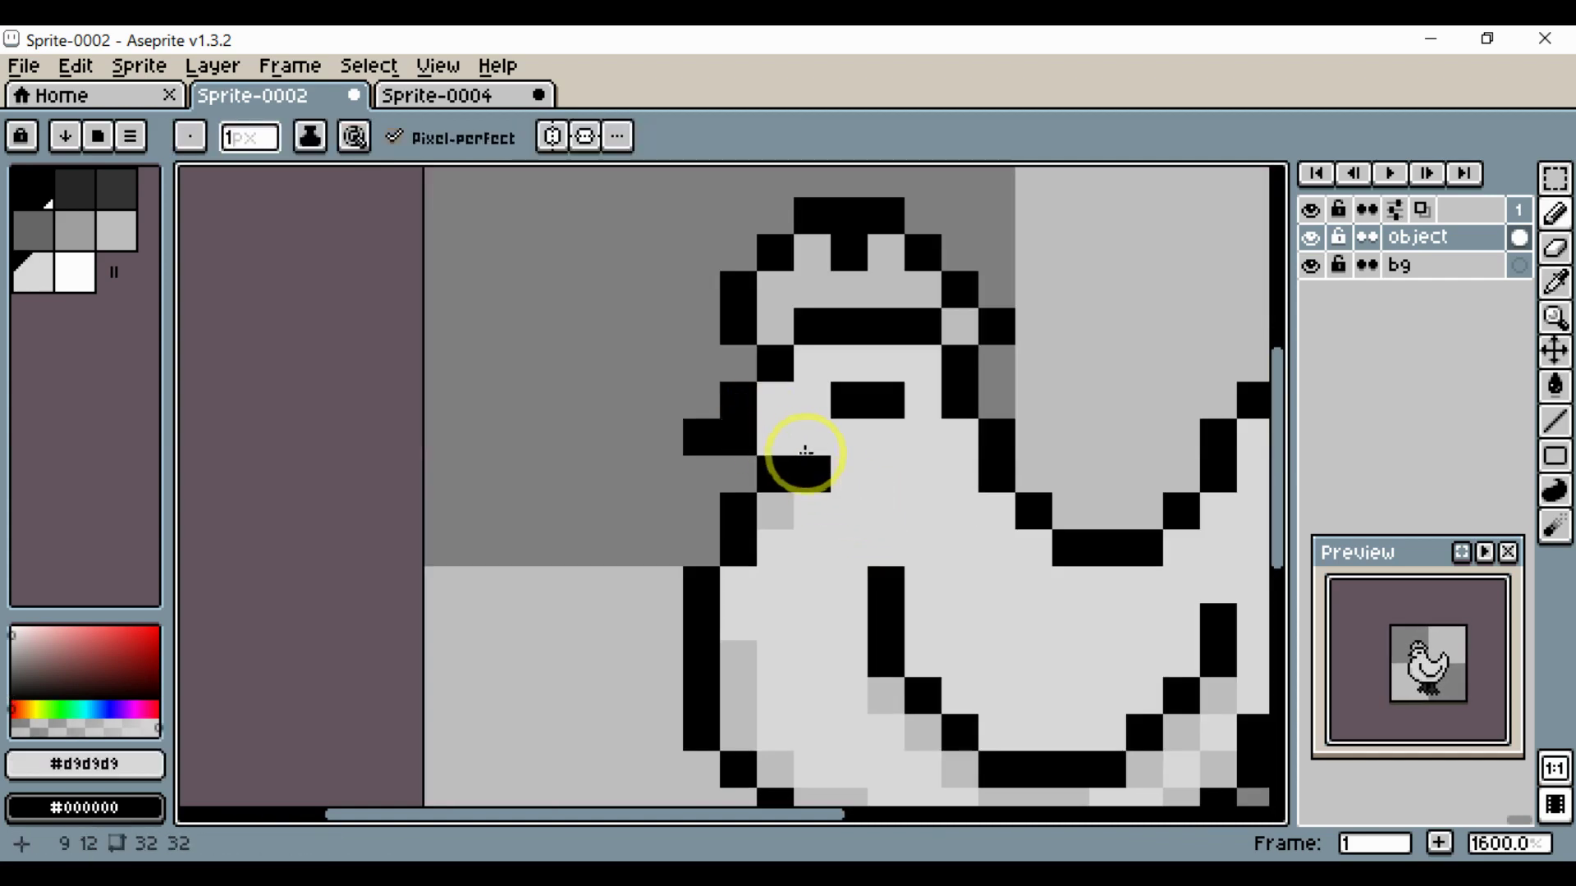
{"action": "scroll", "coordinate": [956, 528], "scroll_direction": "down", "scroll_amount": 3}
{"action": "scroll", "coordinate": [961, 516], "scroll_direction": "up", "scroll_amount": 2}
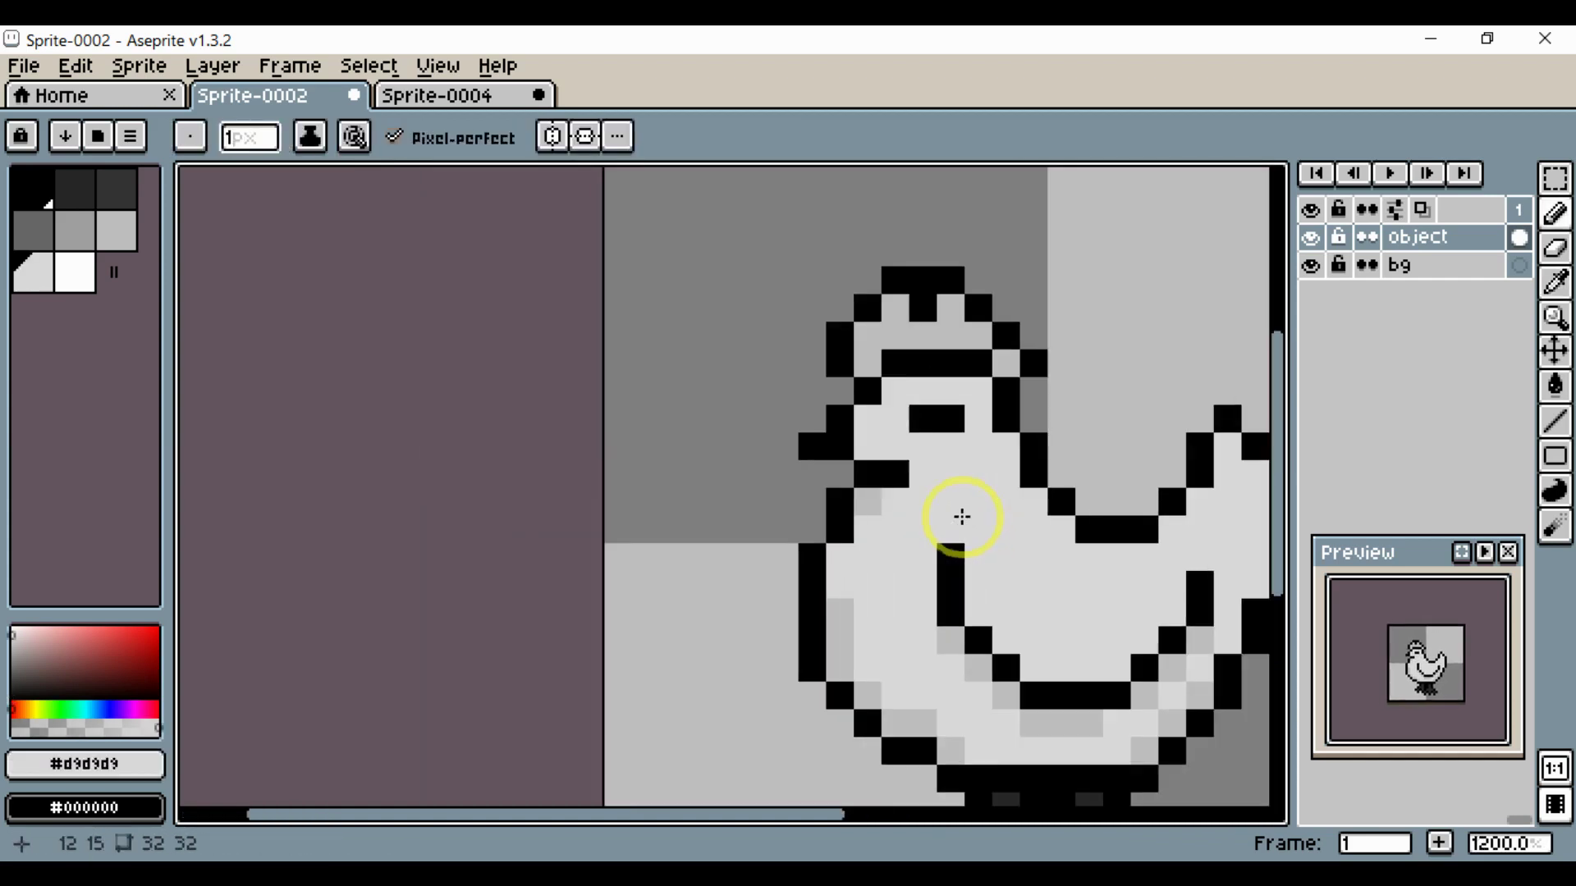
- Try a black pixel between the beak and the eye and paint it over with #d9d9d9
{"action": "left_click", "coordinate": [868, 399], "text": "alt"}
{"action": "left_click", "coordinate": [867, 419]}
{"action": "scroll", "coordinate": [890, 457], "scroll_direction": "down", "scroll_amount": 2}
{"action": "scroll", "coordinate": [890, 462], "scroll_direction": "up", "scroll_amount": 2}
{"action": "left_click", "coordinate": [878, 431], "text": "alt"}
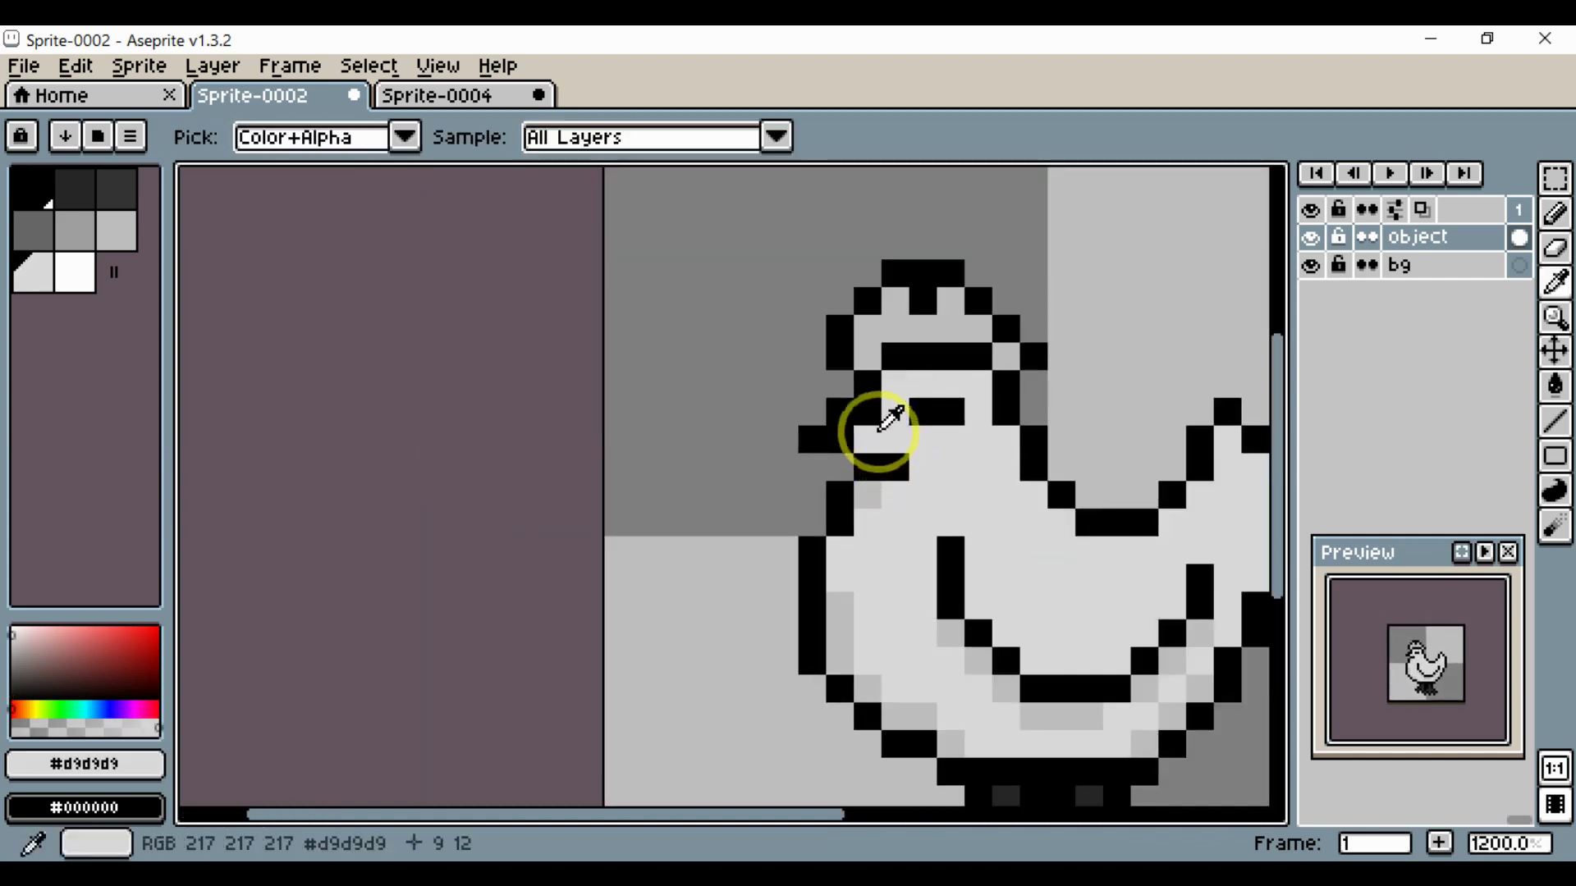
{"action": "scroll", "coordinate": [872, 485], "scroll_direction": "down", "scroll_amount": 1}
{"action": "scroll", "coordinate": [860, 501], "scroll_direction": "up", "scroll_amount": 1}
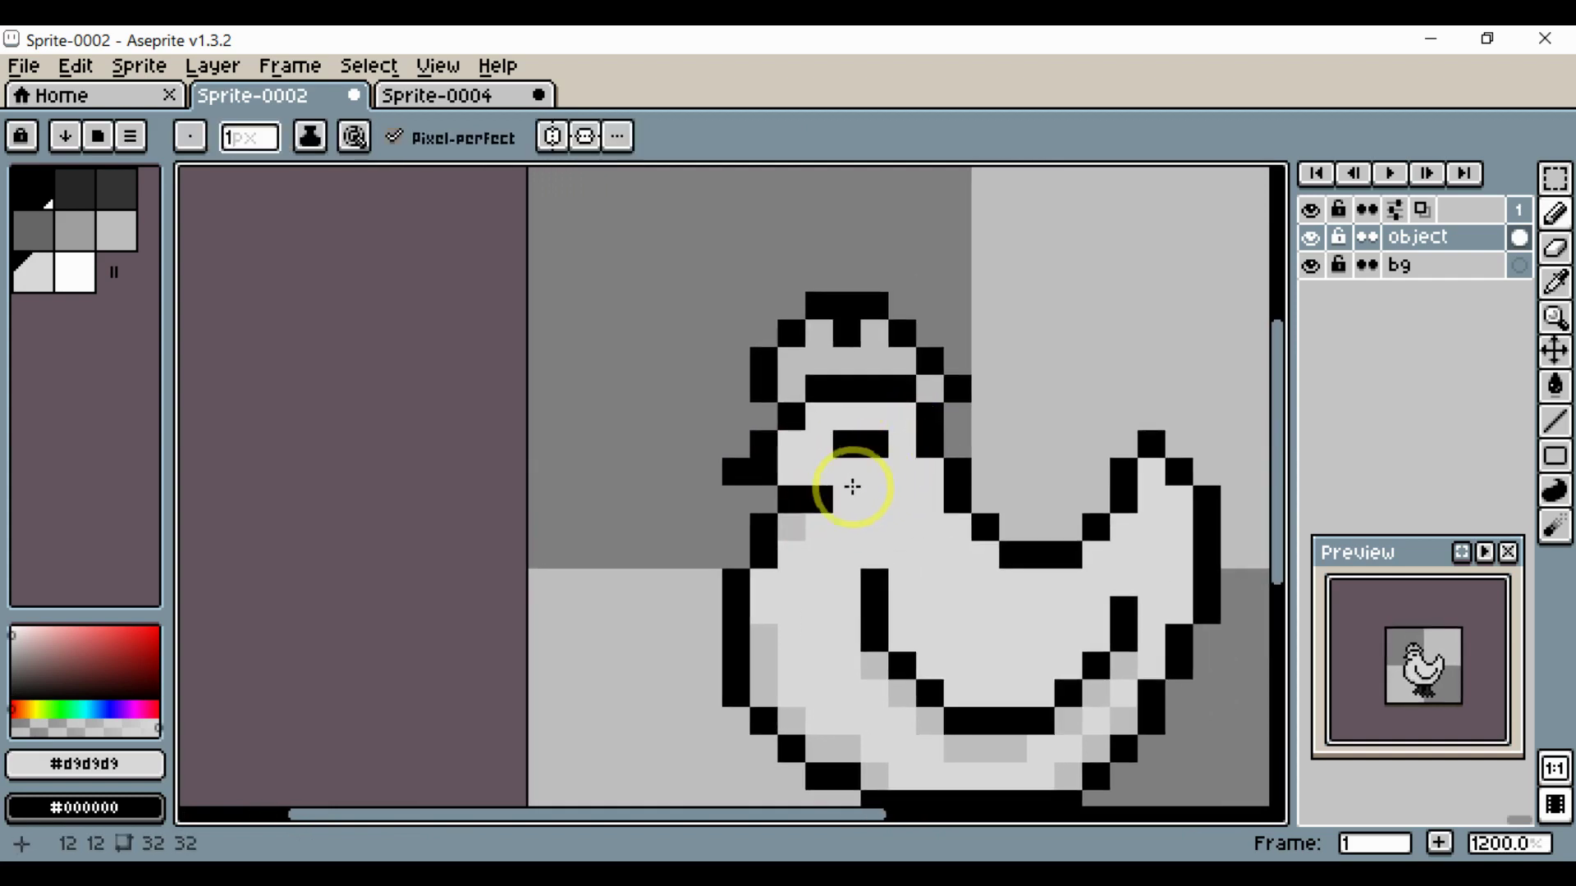
- Paint over the extra black mouth pixel behind the lower beak with #d9d9d9
{"action": "scroll", "coordinate": [823, 502], "scroll_direction": "down", "scroll_amount": 3}
{"action": "scroll", "coordinate": [833, 545], "scroll_direction": "up", "scroll_amount": 2}
{"action": "scroll", "coordinate": [862, 553], "scroll_direction": "down", "scroll_amount": 1}
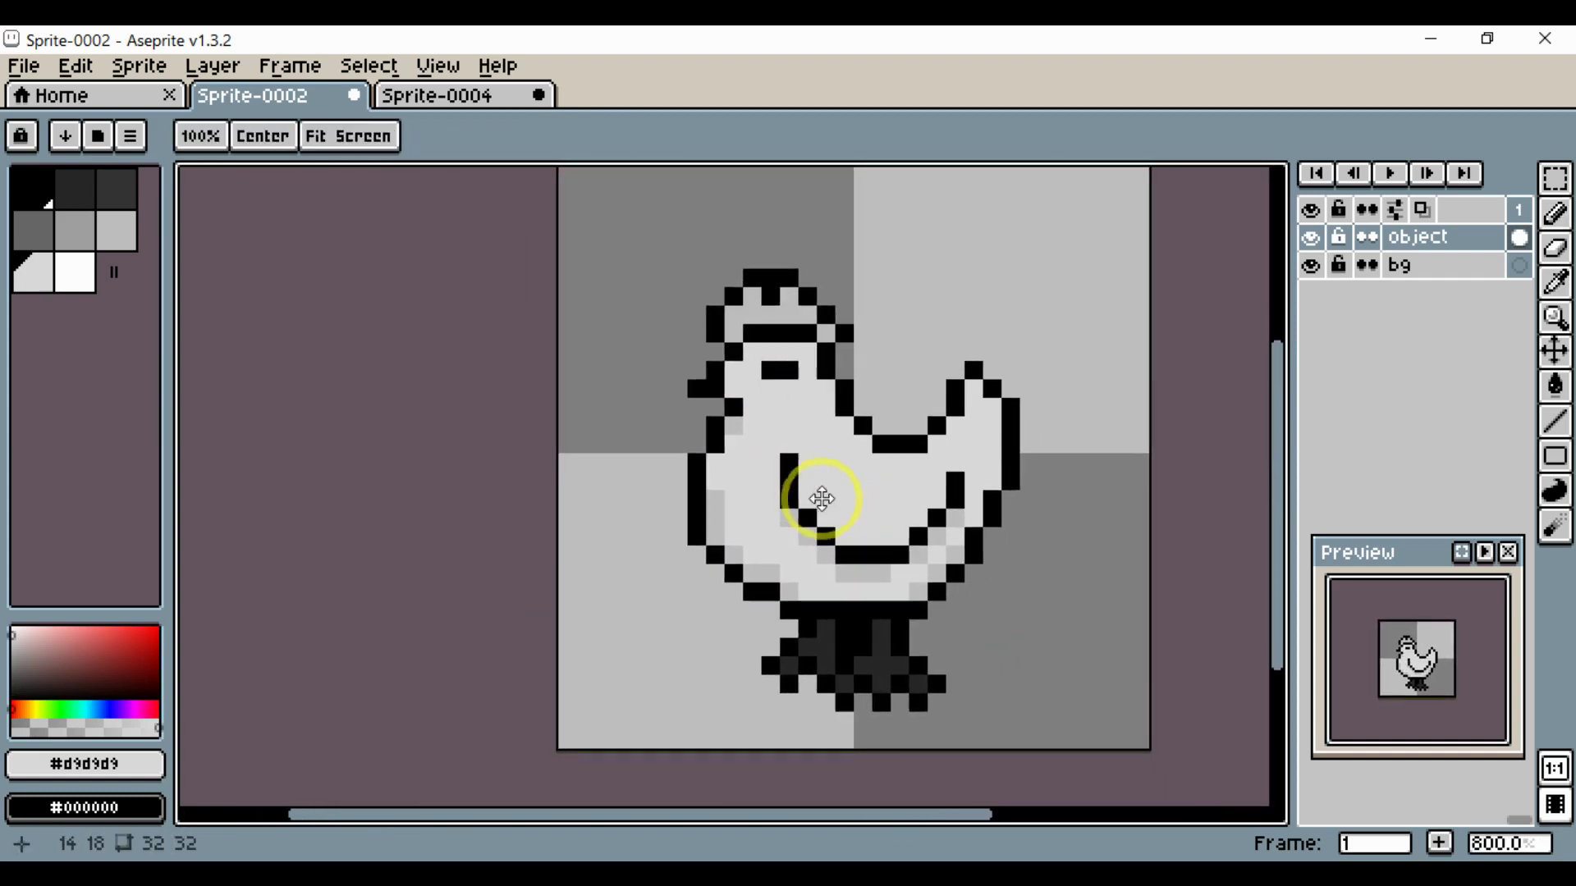
- Shade the chest alongside the wing's front edge with two pixels of Idx-5 grey
{"action": "left_click", "coordinate": [808, 498], "text": "alt"}
{"action": "scroll", "coordinate": [780, 514], "scroll_direction": "up", "scroll_amount": 5}
{"action": "left_click", "coordinate": [738, 415]}
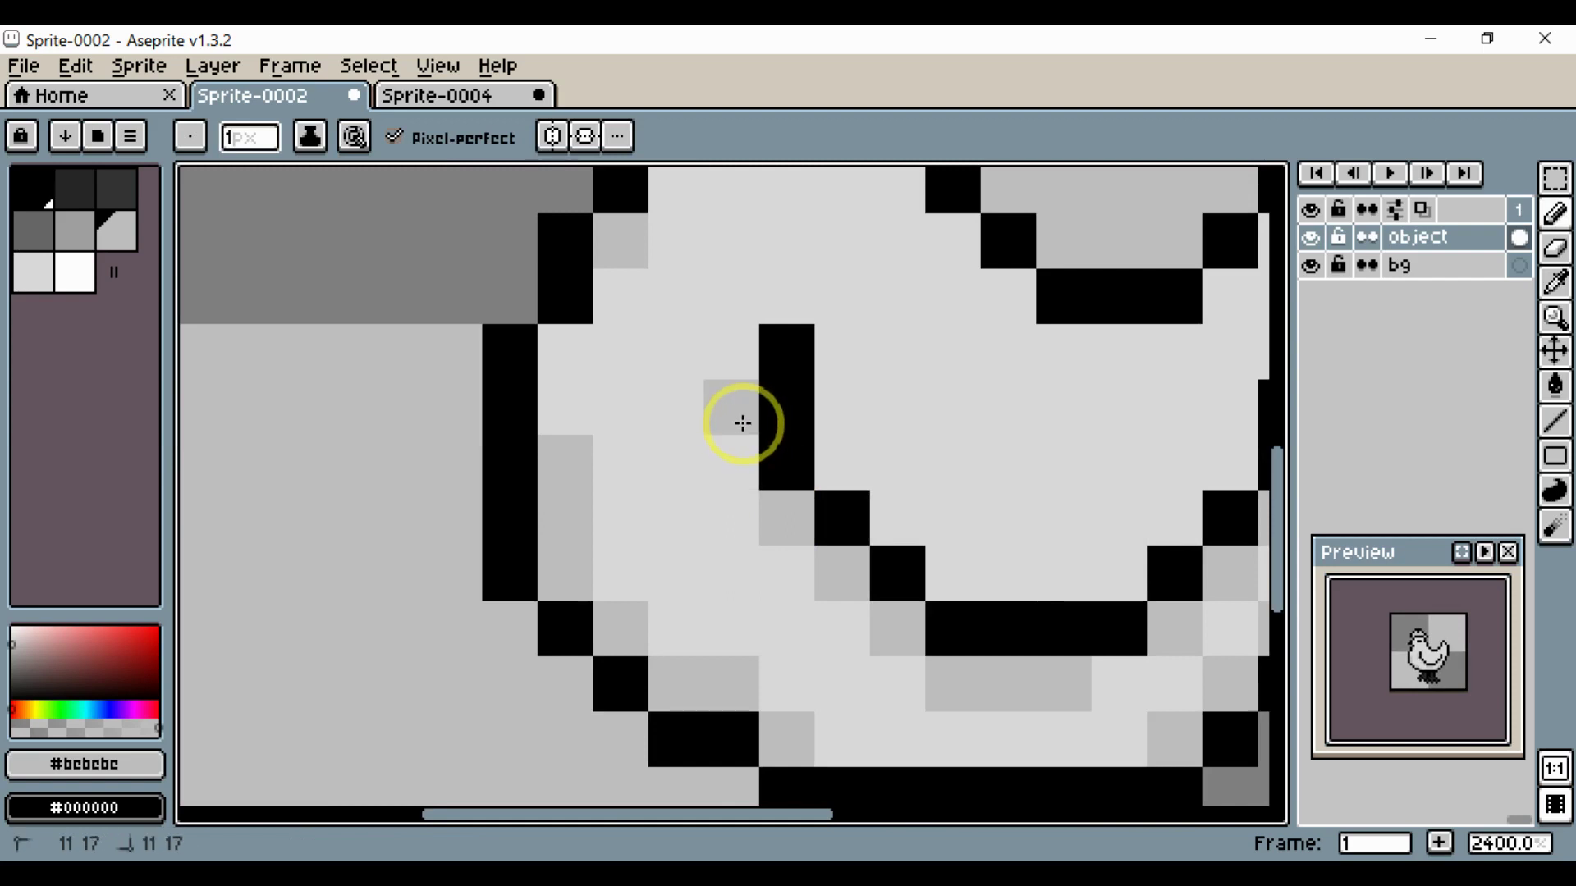
{"action": "left_click_drag", "start_coordinate": [739, 415], "coordinate": [766, 493]}
{"action": "scroll", "coordinate": [766, 493], "scroll_direction": "down", "scroll_amount": 5}
{"action": "scroll", "coordinate": [879, 521], "scroll_direction": "up", "scroll_amount": 3}
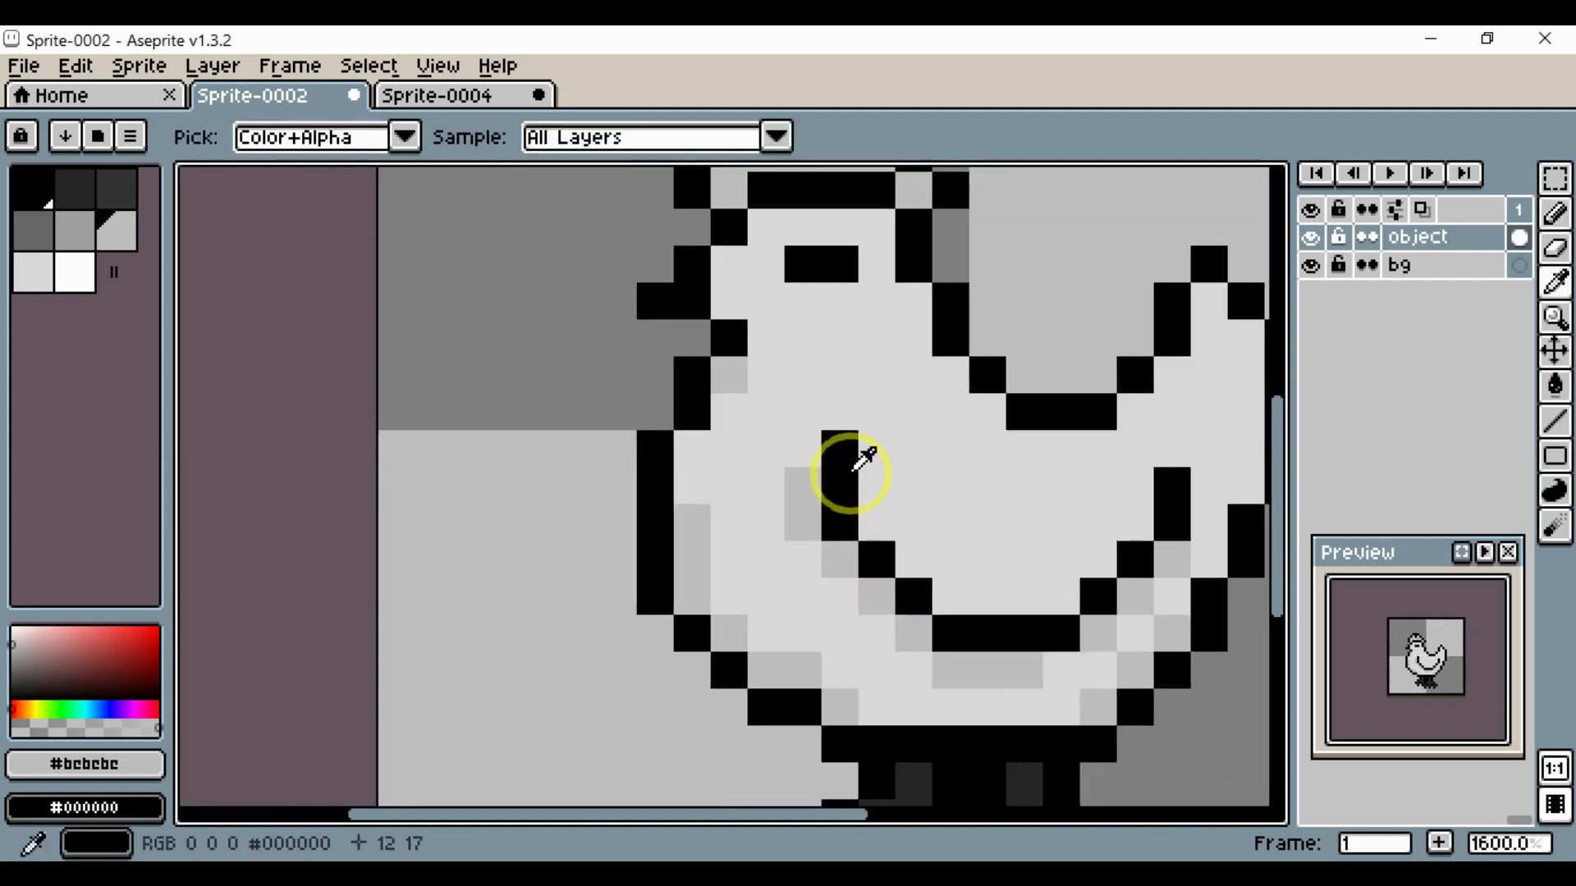
- Shift the wing's upper front tip one pixel forward in black and paint over the old tip with #d9d9d9
{"action": "left_click", "coordinate": [854, 457], "text": "alt"}
{"action": "left_click", "coordinate": [798, 447]}
{"action": "left_click", "coordinate": [855, 405], "text": "alt"}
{"action": "left_click", "coordinate": [837, 443]}
{"action": "scroll", "coordinate": [887, 493], "scroll_direction": "down", "scroll_amount": 5}
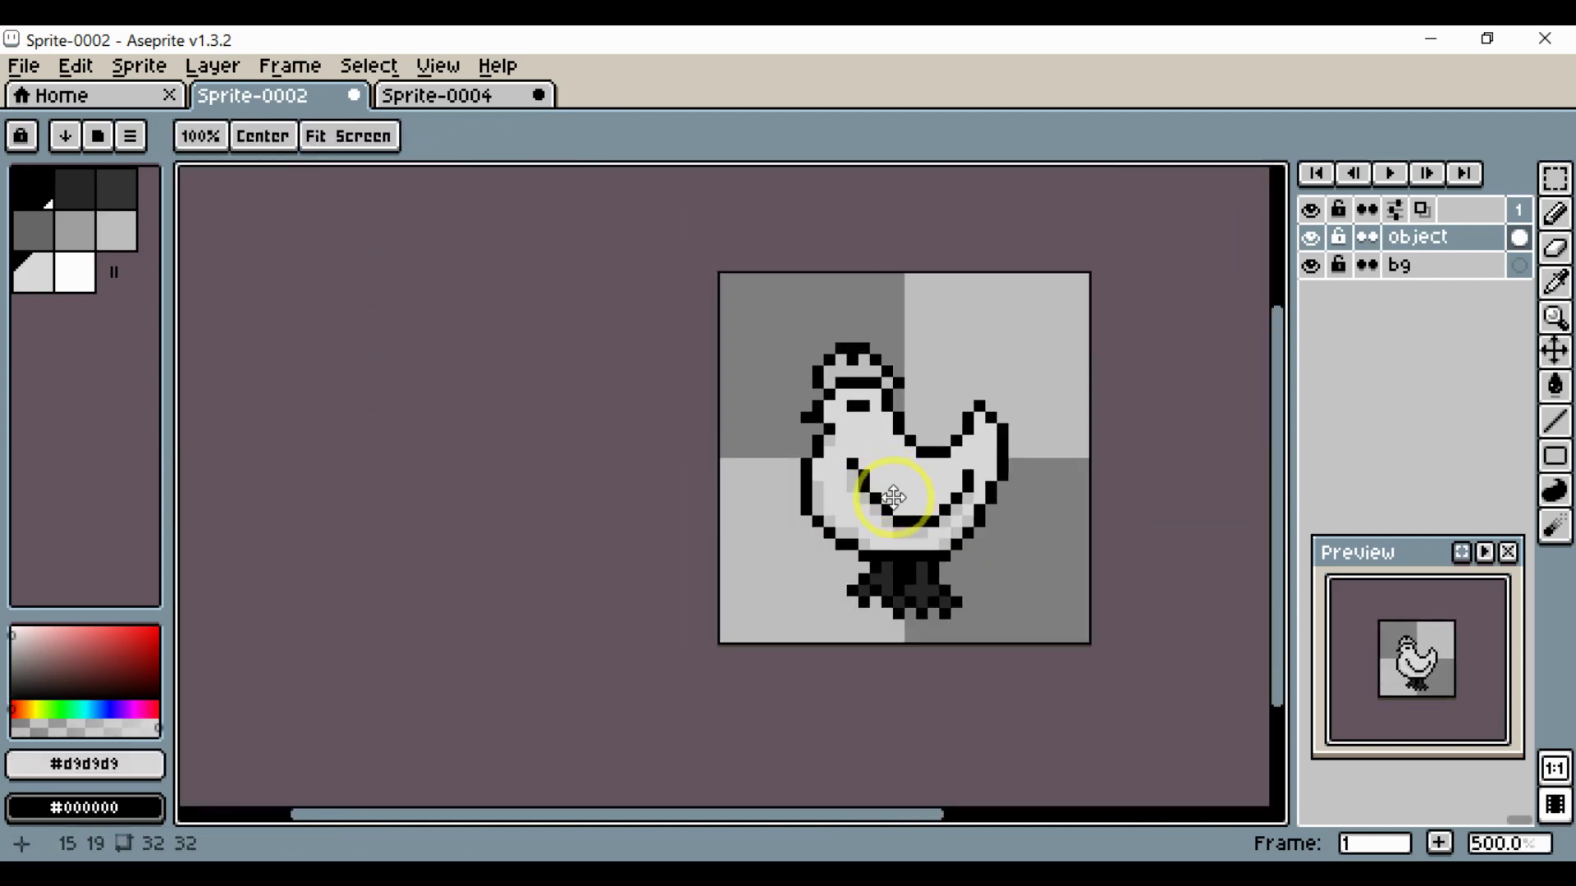
{"action": "scroll", "coordinate": [830, 502], "scroll_direction": "up", "scroll_amount": 1}
{"action": "scroll", "coordinate": [830, 502], "scroll_direction": "up", "scroll_amount": 4}
{"action": "left_click_drag", "start_coordinate": [803, 445], "coordinate": [768, 505]}
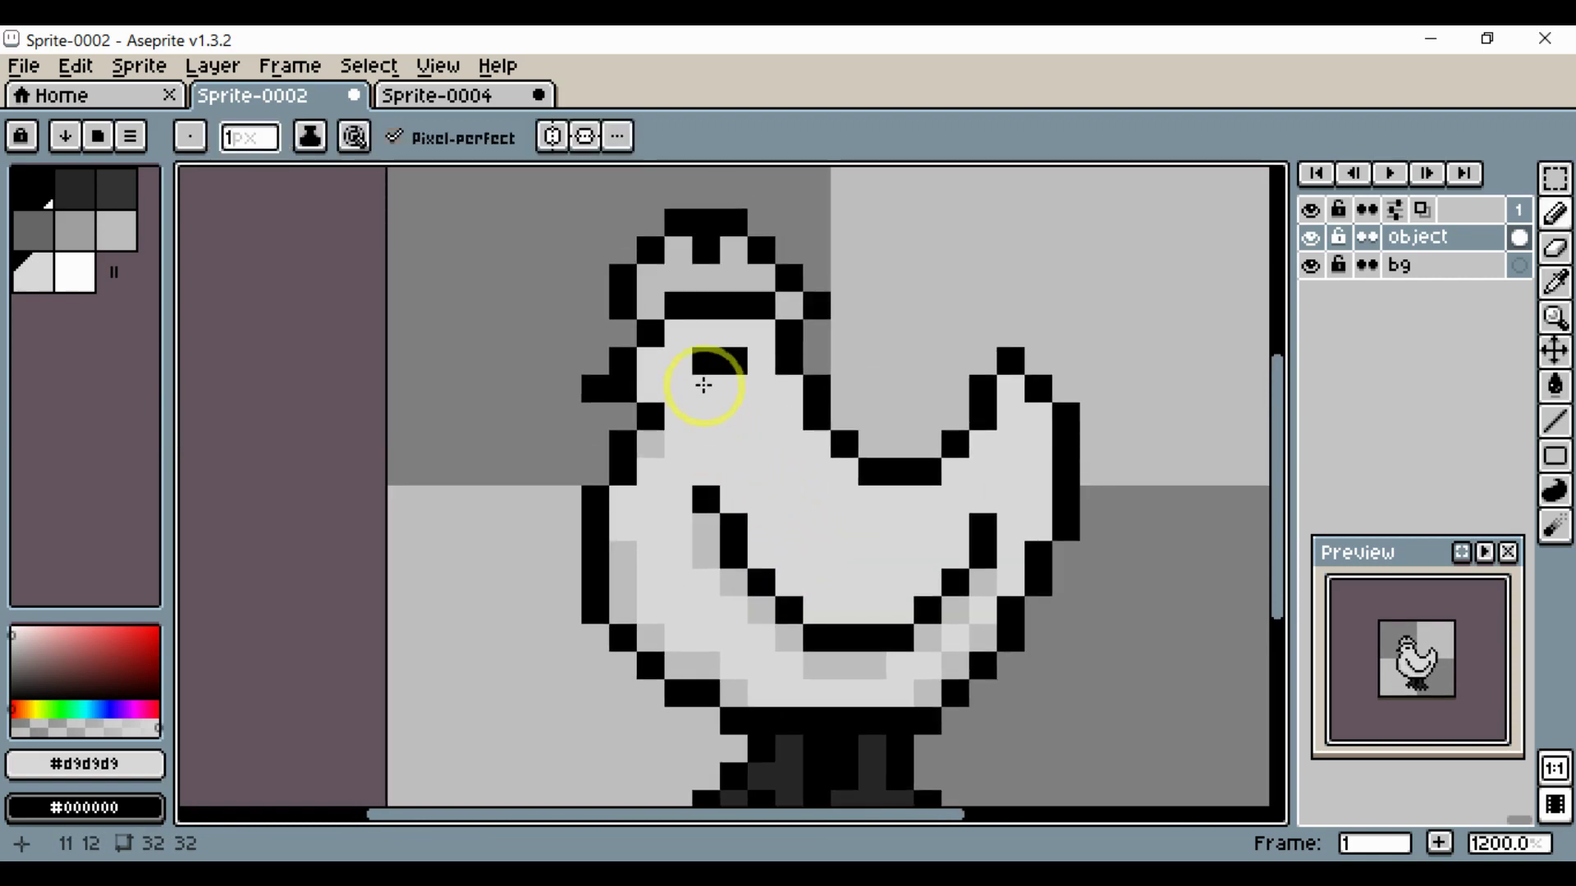
- Shade the lower part of the comb with Idx-4 grey and undo the stray pixel
{"action": "left_click", "coordinate": [77, 226]}
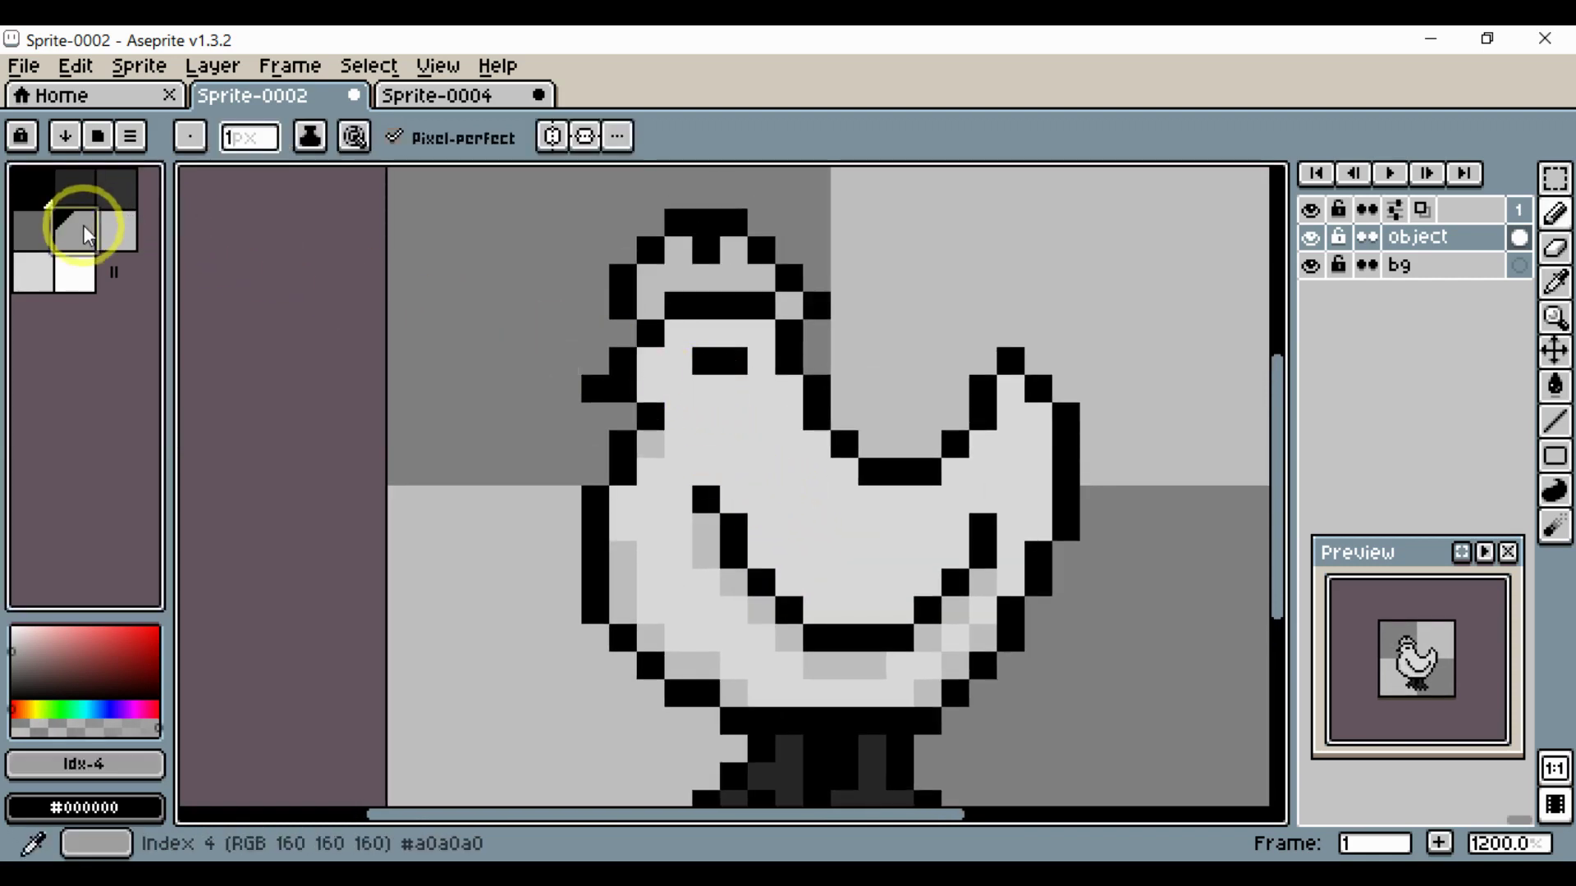
{"action": "scroll", "coordinate": [721, 281], "scroll_direction": "up", "scroll_amount": 1}
{"action": "left_click", "coordinate": [601, 312]}
{"action": "key", "text": "ctrl+z"}
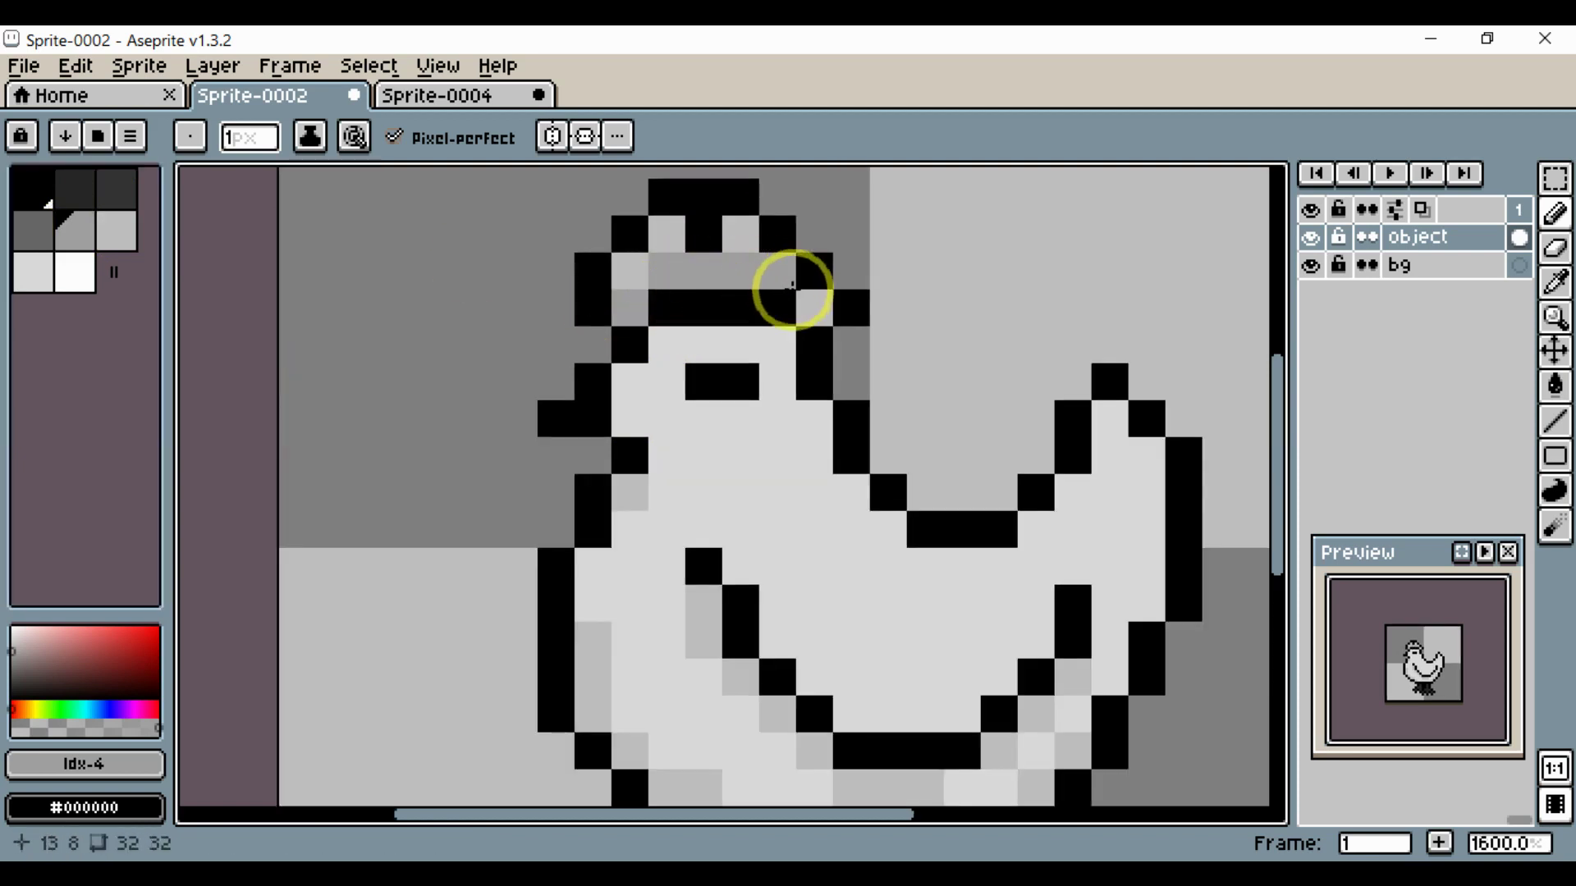
- Shade along the back of the neck, beneath the dip of the back and at the tail's base with Idx-4 grey (#a0a0a0)
{"action": "scroll", "coordinate": [855, 412], "scroll_direction": "down", "scroll_amount": 3}
{"action": "left_click_drag", "start_coordinate": [855, 413], "coordinate": [976, 391]}
{"action": "scroll", "coordinate": [975, 415], "scroll_direction": "up", "scroll_amount": 2}
{"action": "left_click_drag", "start_coordinate": [1019, 449], "coordinate": [1047, 450]}
{"action": "left_click", "coordinate": [956, 375]}
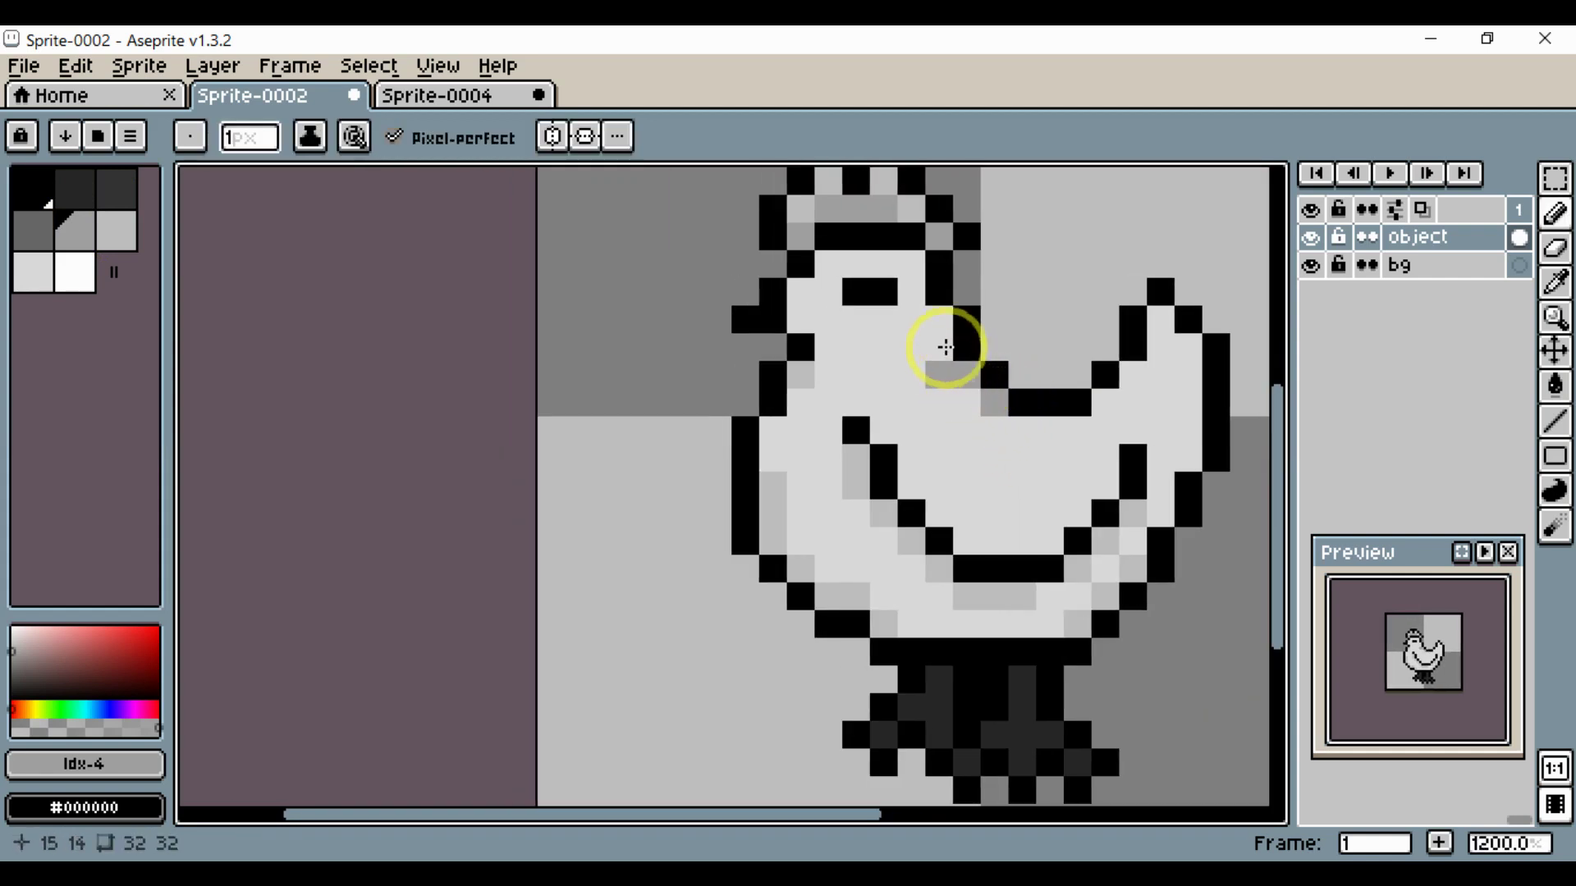
{"action": "left_click", "coordinate": [944, 348]}
{"action": "left_click", "coordinate": [943, 398], "text": "alt"}
{"action": "left_click", "coordinate": [937, 384]}
{"action": "mouse_move", "coordinate": [1030, 431]}
{"action": "left_mouse_down"}
{"action": "mouse_move", "coordinate": [973, 426]}
{"action": "mouse_move", "coordinate": [1049, 398]}
{"action": "left_mouse_up"}
{"action": "left_click", "coordinate": [949, 405], "text": "alt"}
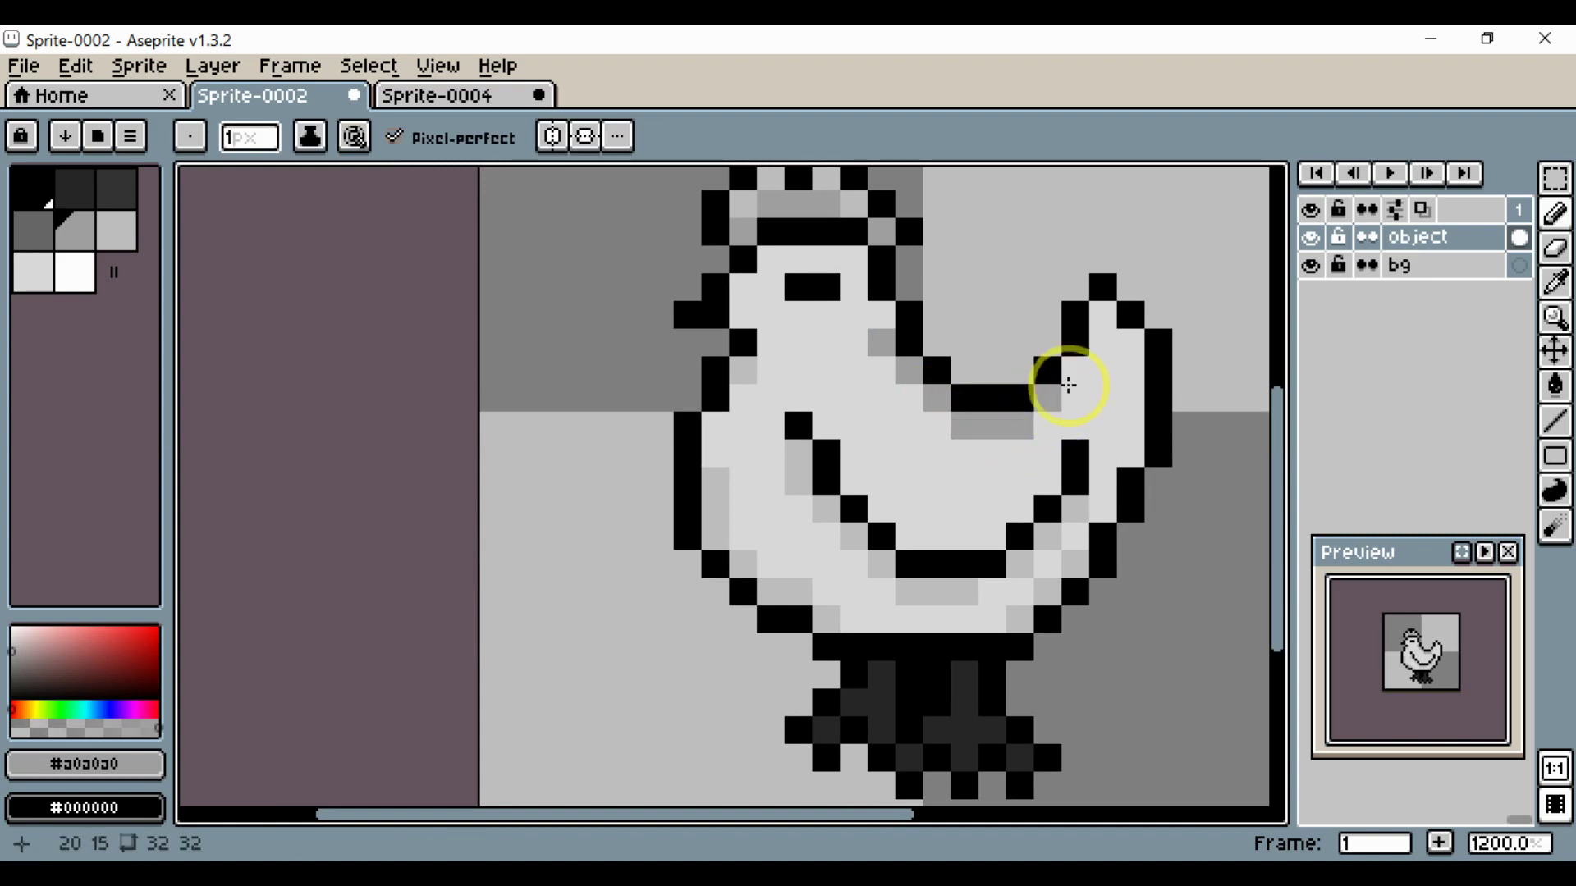
- Shade the belly's bottom row and its lower front edge with #a0a0a0 grey
{"action": "scroll", "coordinate": [1069, 435], "scroll_direction": "down", "scroll_amount": 4}
{"action": "scroll", "coordinate": [1076, 443], "scroll_direction": "up", "scroll_amount": 4}
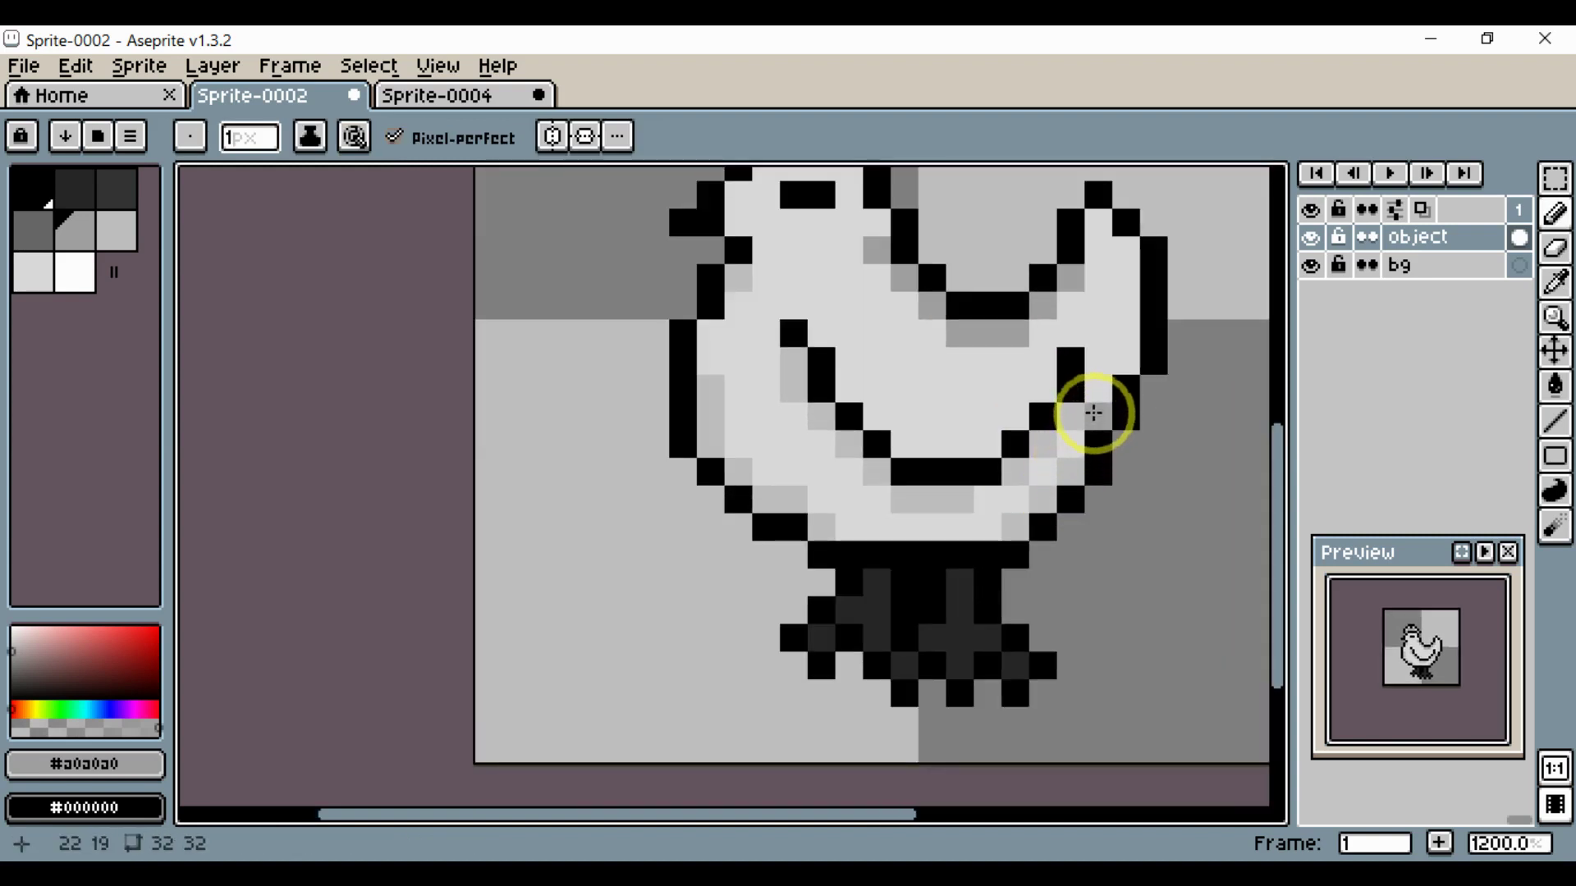
{"action": "mouse_move", "coordinate": [1042, 469]}
{"action": "left_mouse_down"}
{"action": "mouse_move", "coordinate": [973, 531]}
{"action": "mouse_move", "coordinate": [853, 532]}
{"action": "left_mouse_up"}
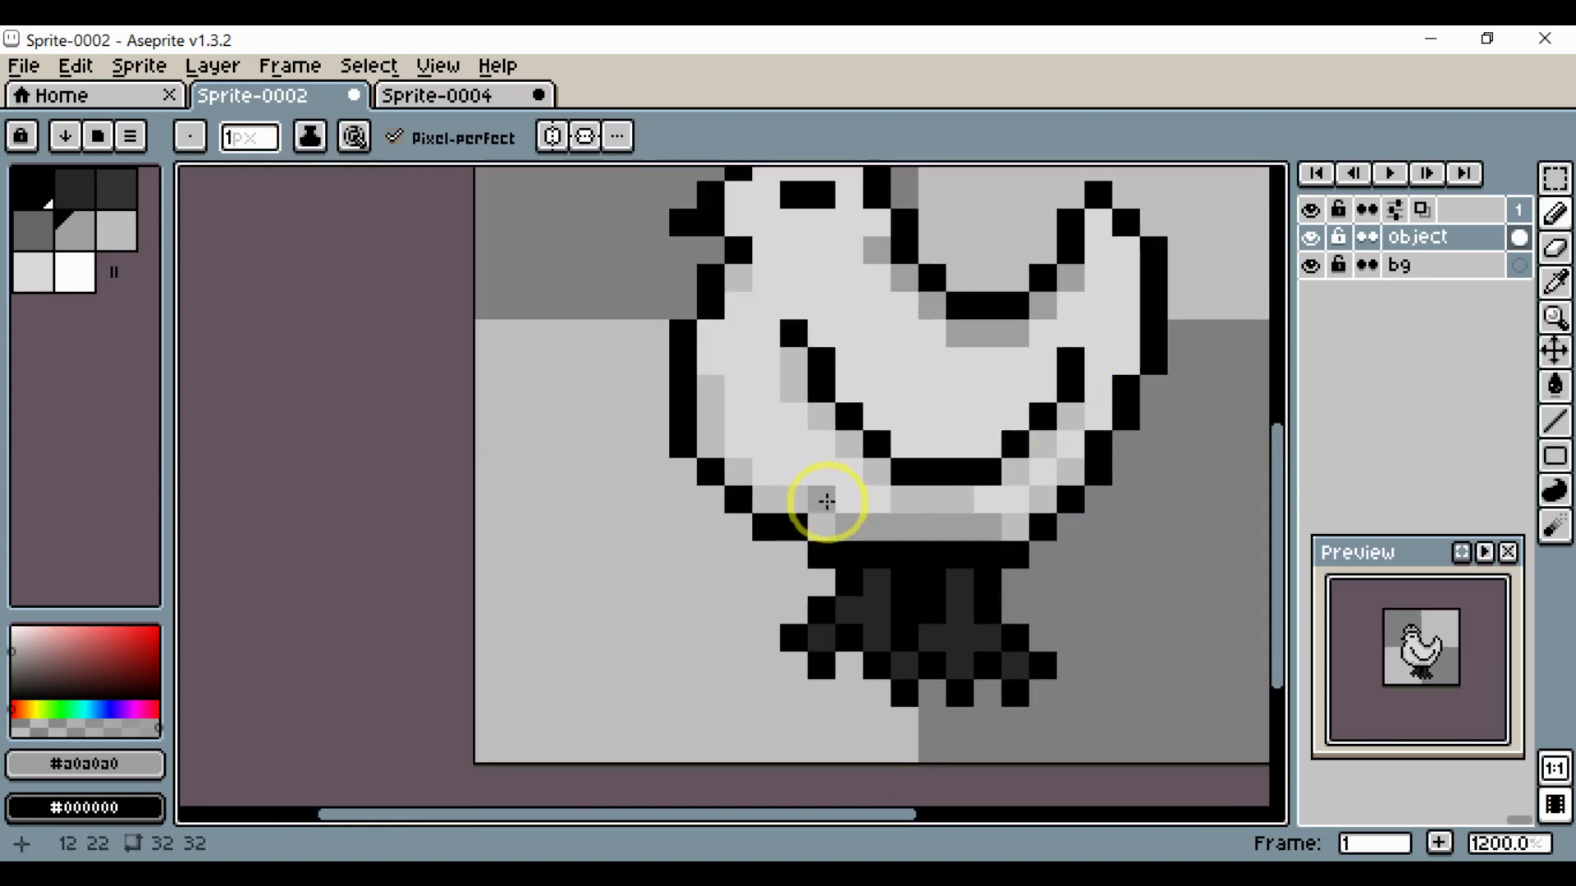
{"action": "left_click", "coordinate": [826, 501]}
{"action": "left_click", "coordinate": [825, 506], "text": "alt"}
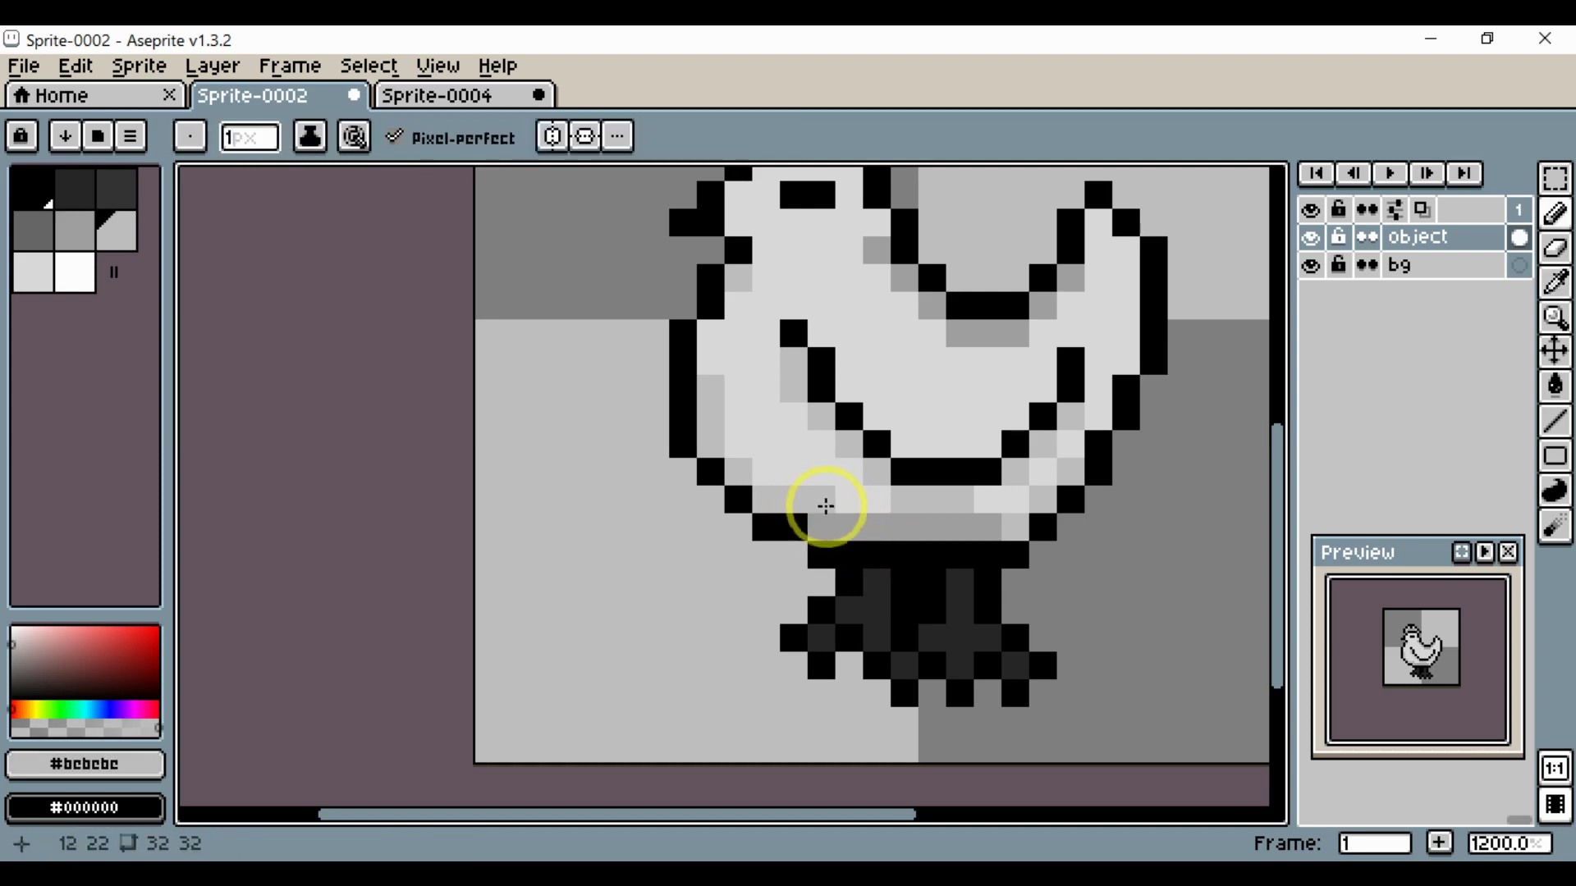
{"action": "left_click", "coordinate": [834, 528], "text": "alt"}
{"action": "left_click", "coordinate": [760, 500]}
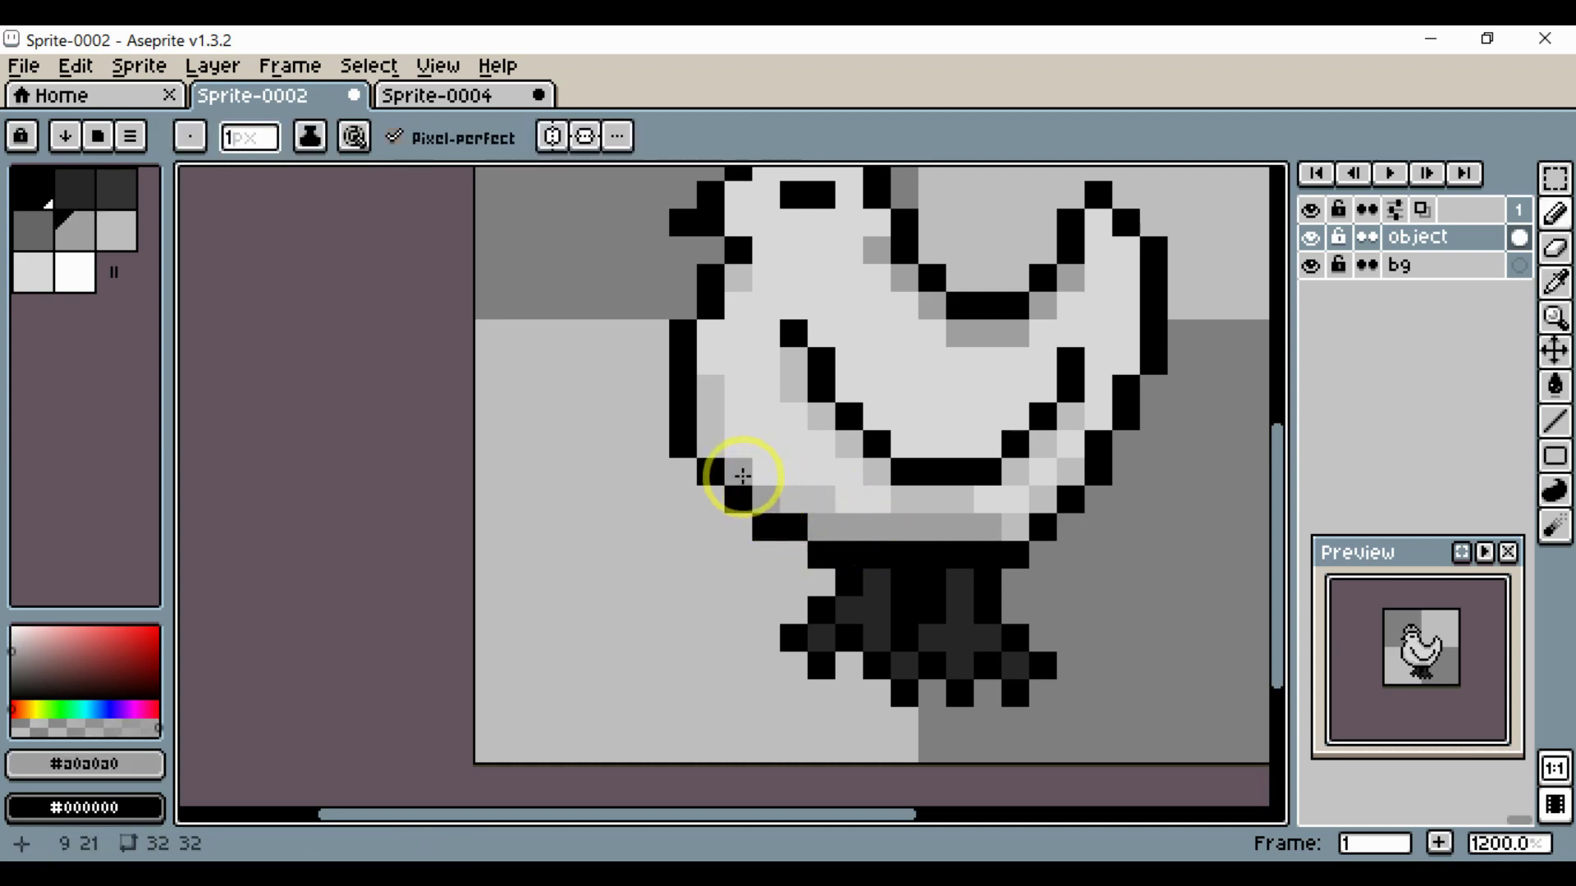
{"action": "left_click", "coordinate": [711, 440], "text": "alt"}
{"action": "scroll", "coordinate": [908, 545], "scroll_direction": "down", "scroll_amount": 5}
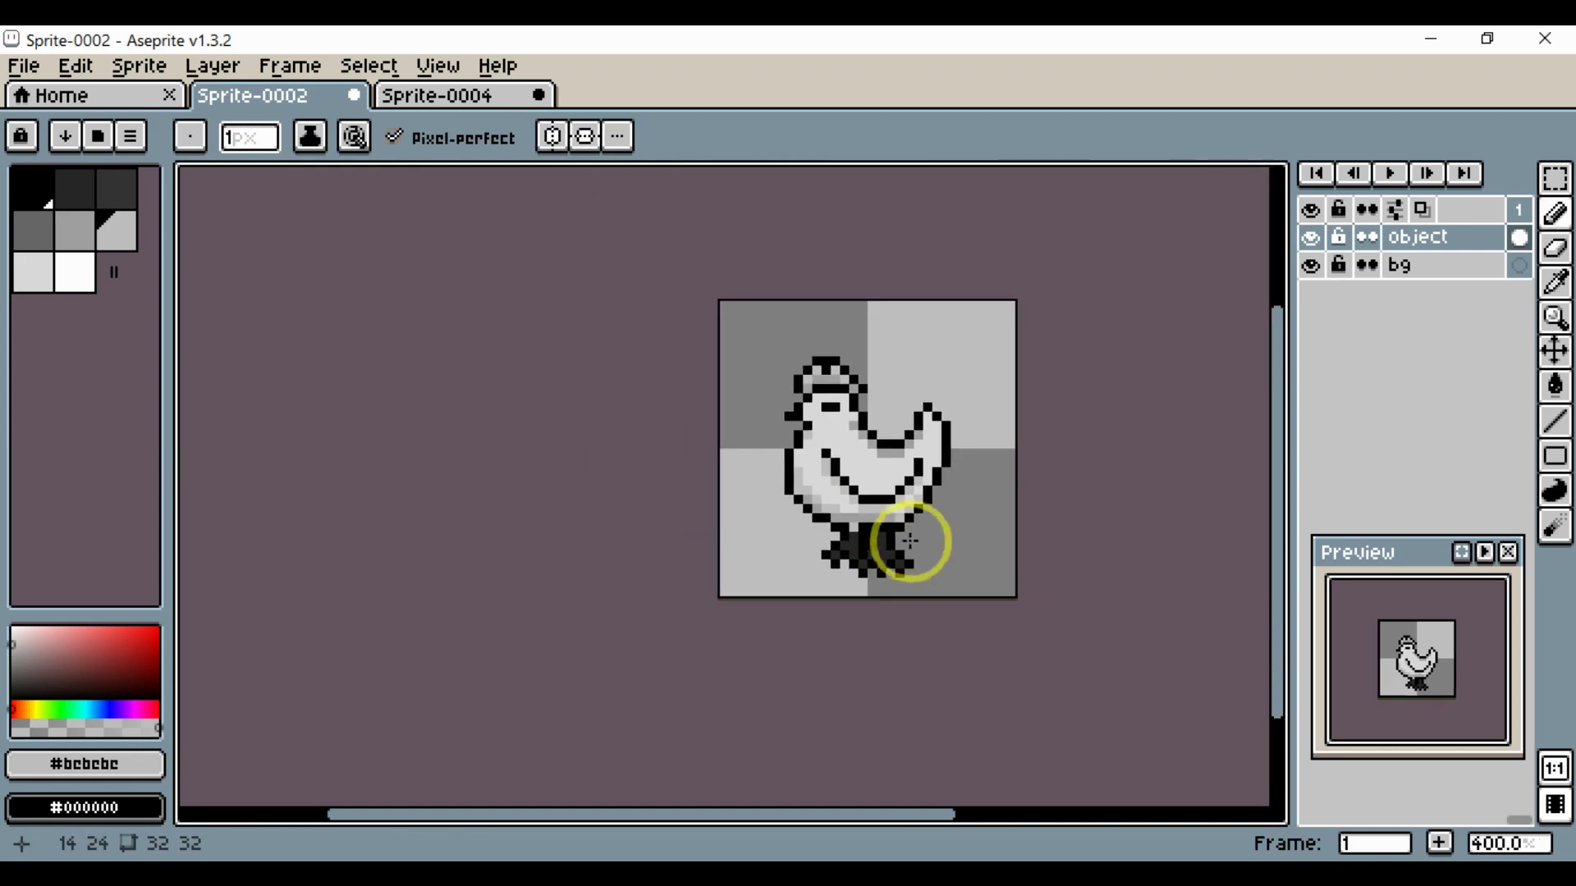
- Extend the #a0a0a0 shading to the end of the bottom row and up the belly's lower rear edge
{"action": "scroll", "coordinate": [938, 495], "scroll_direction": "up", "scroll_amount": 3}
{"action": "scroll", "coordinate": [889, 475], "scroll_direction": "up", "scroll_amount": 5}
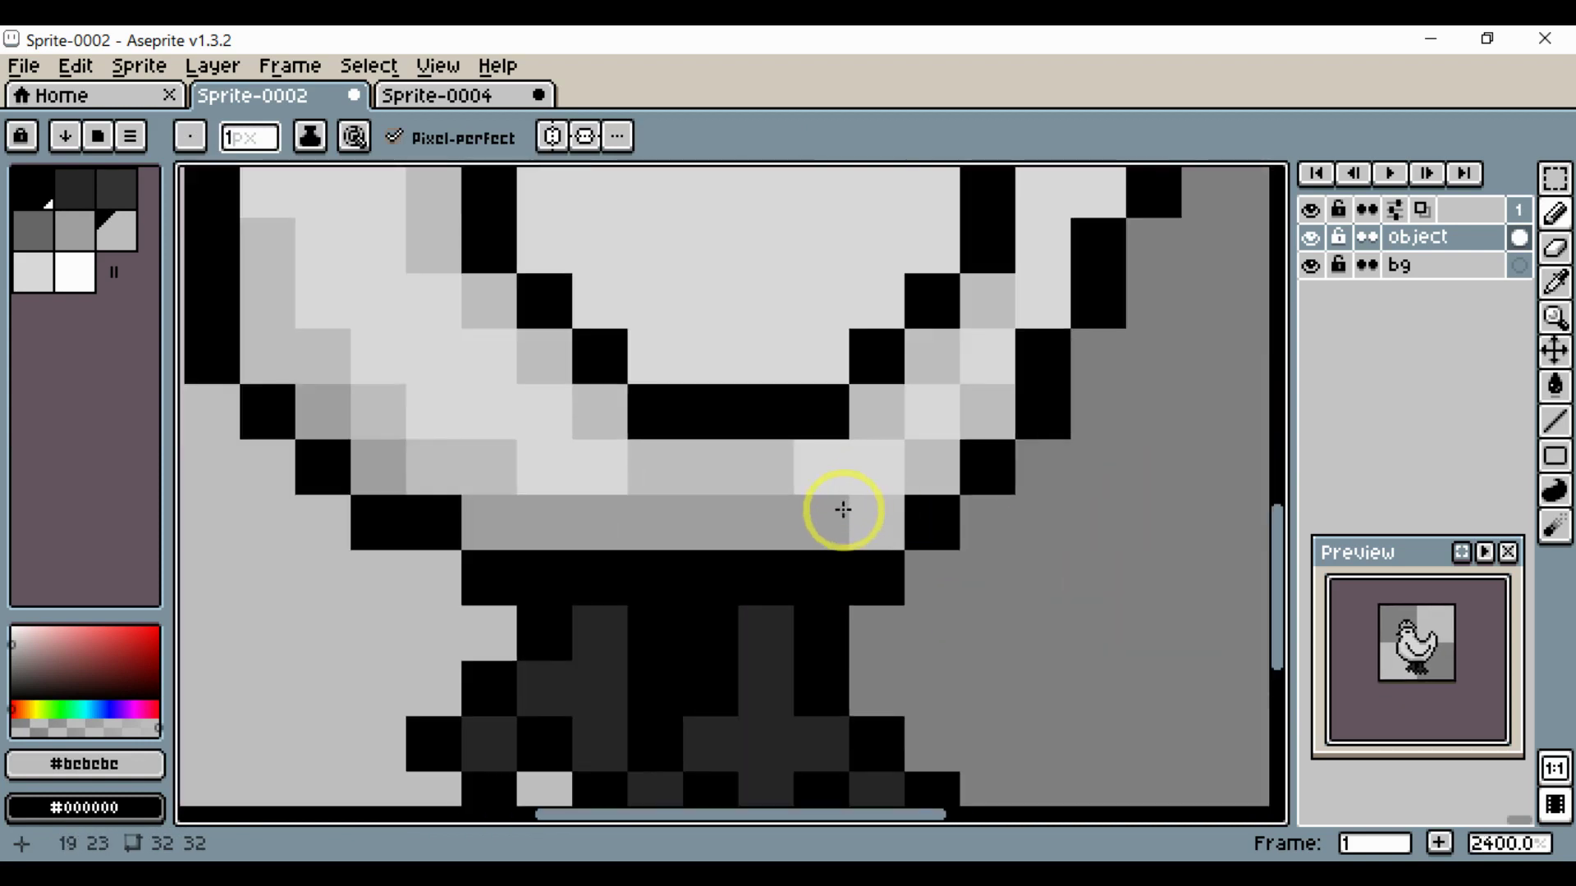
{"action": "left_click", "coordinate": [858, 528], "text": "alt"}
{"action": "left_click", "coordinate": [928, 467]}
{"action": "left_click", "coordinate": [990, 410]}
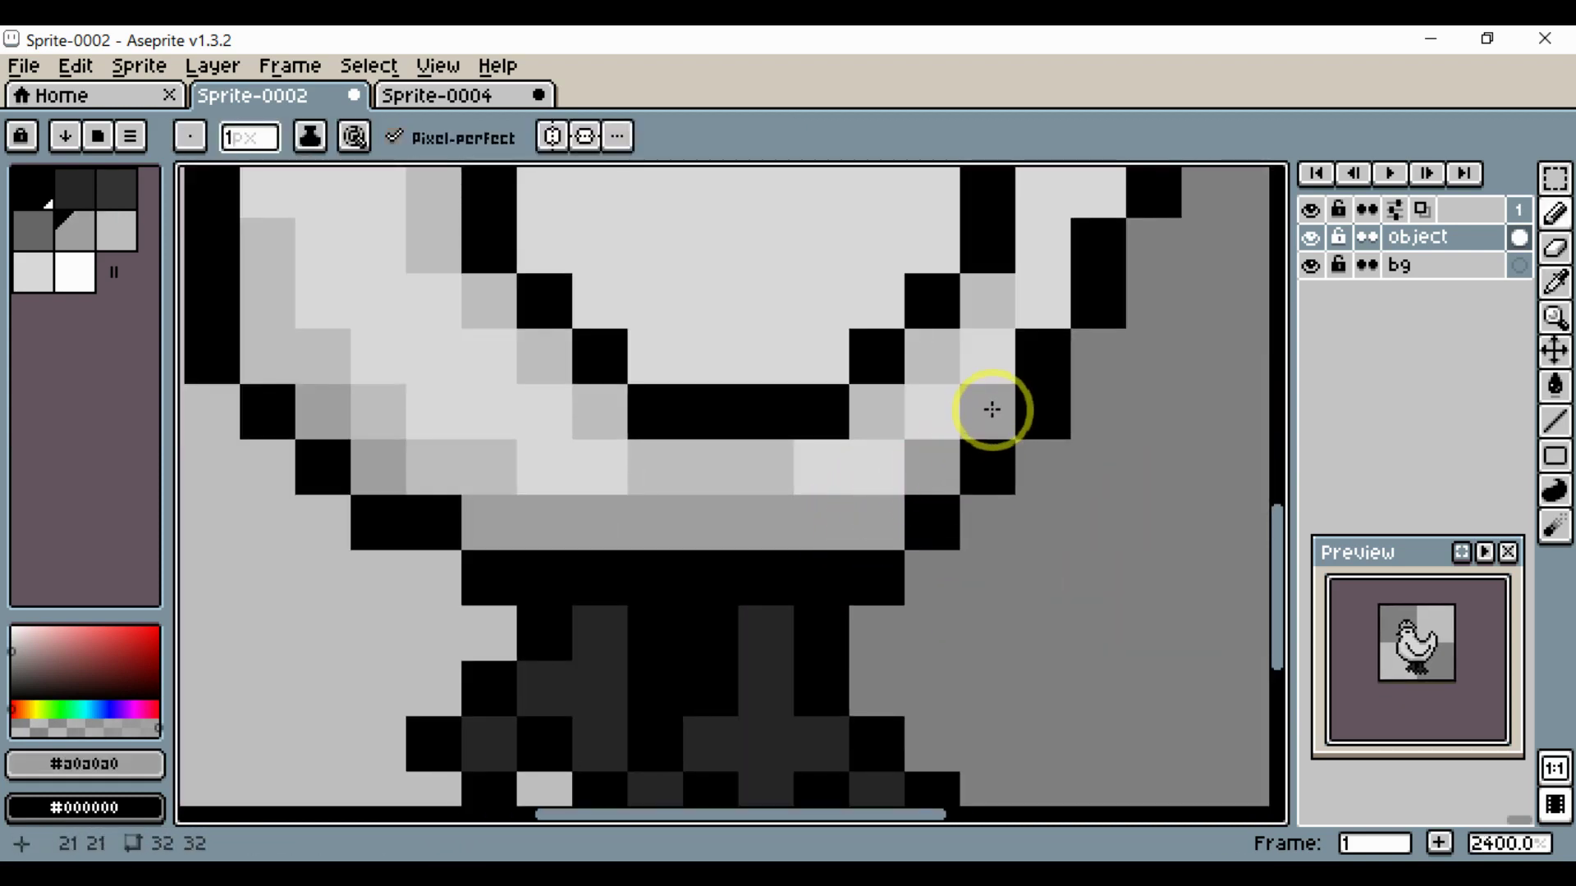
- Fill the light gaps between the wing and the belly's lower rear edge with Idx-5 grey
{"action": "left_click", "coordinate": [927, 369], "text": "alt"}
{"action": "left_click", "coordinate": [929, 411]}
{"action": "scroll", "coordinate": [897, 482], "scroll_direction": "down", "scroll_amount": 3}
{"action": "scroll", "coordinate": [907, 429], "scroll_direction": "up", "scroll_amount": 2}
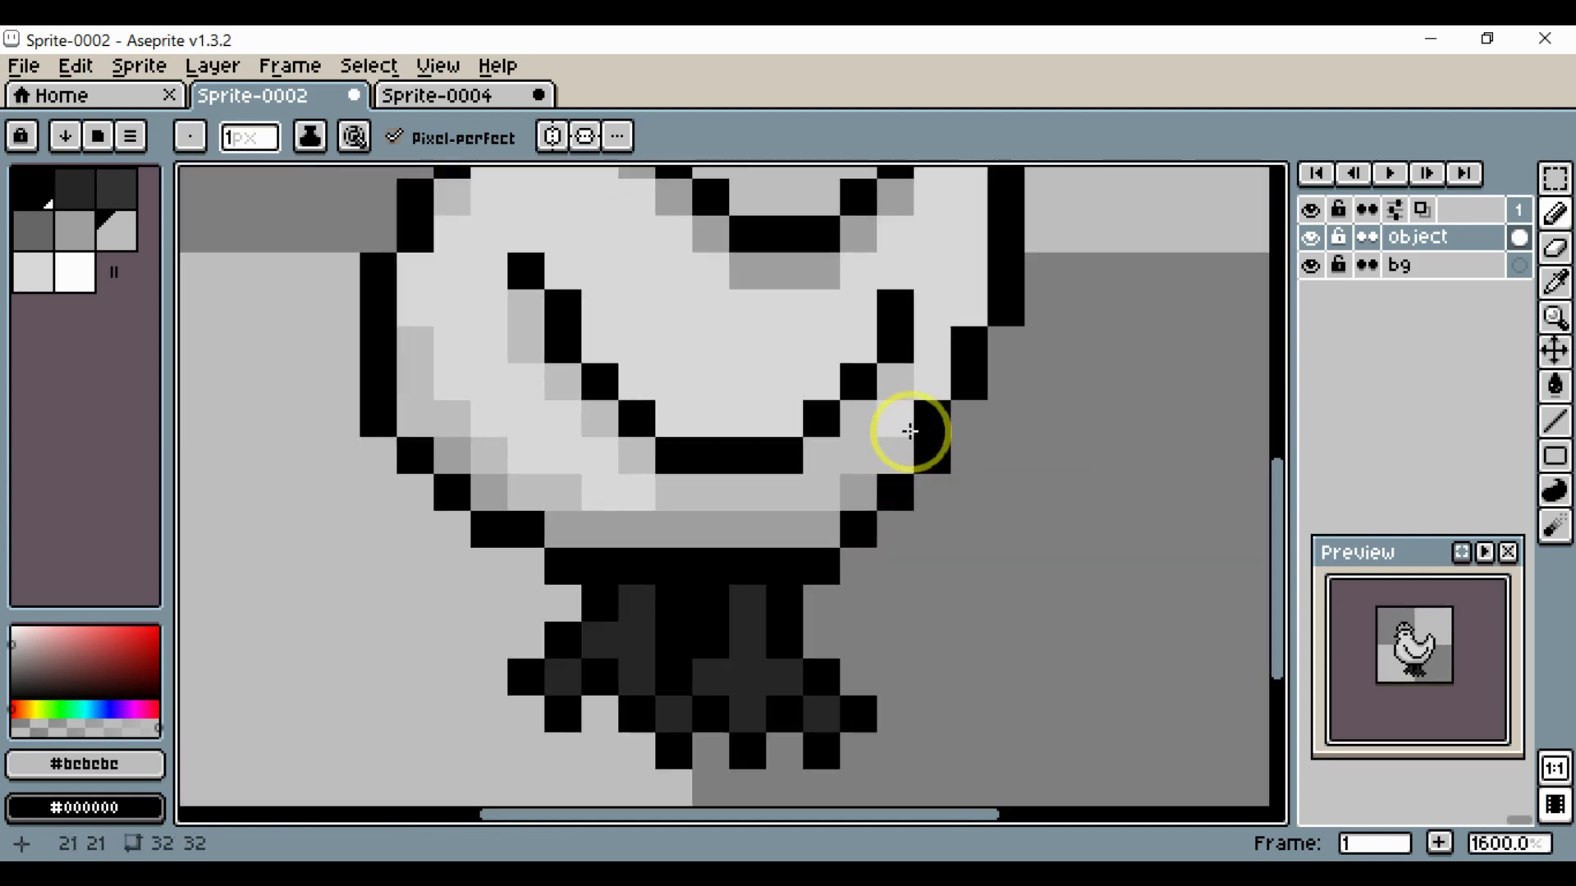
{"action": "scroll", "coordinate": [967, 397], "scroll_direction": "down", "scroll_amount": 1}
{"action": "scroll", "coordinate": [976, 397], "scroll_direction": "down", "scroll_amount": 1}
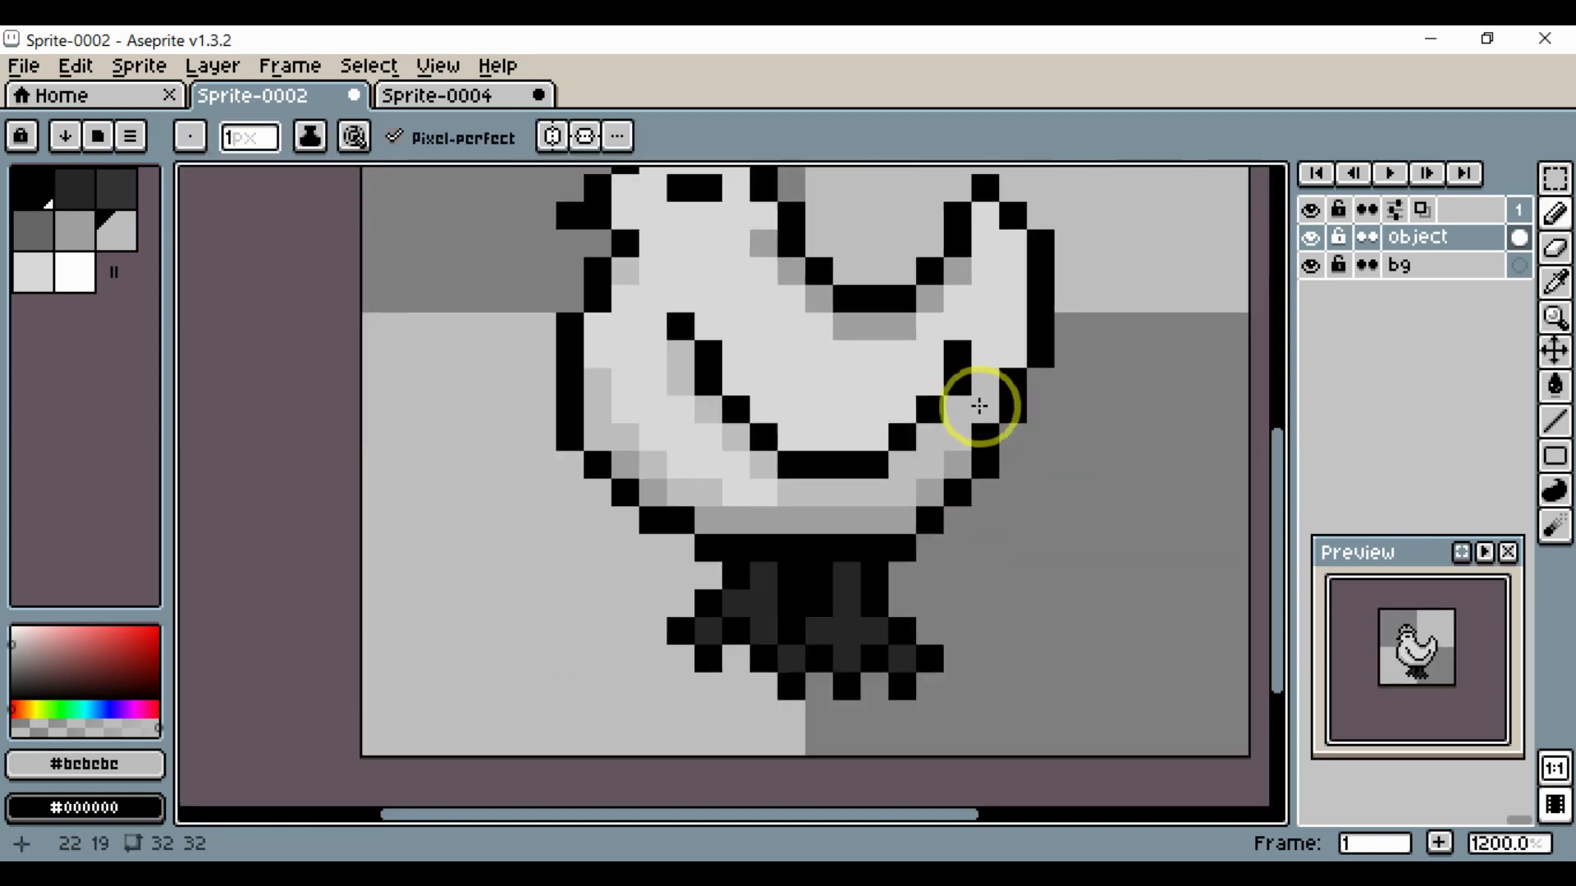
{"action": "scroll", "coordinate": [976, 397], "scroll_direction": "down", "scroll_amount": 3}
{"action": "key", "text": "space"}
{"action": "scroll", "coordinate": [1025, 485], "scroll_direction": "up", "scroll_amount": 4}
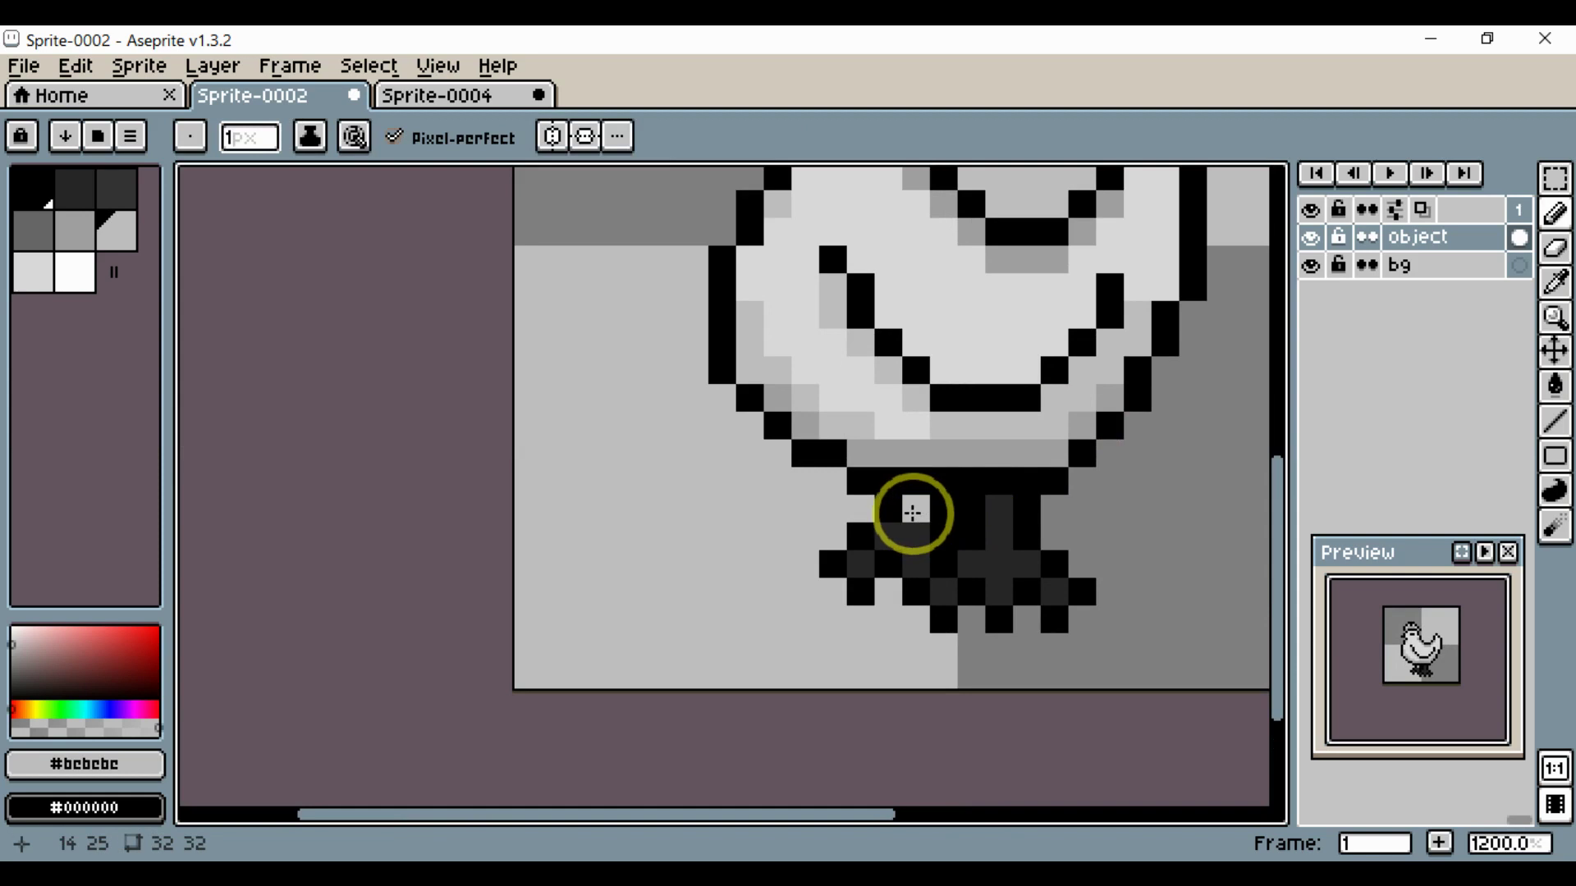
{"action": "left_click", "coordinate": [918, 507], "text": "alt"}
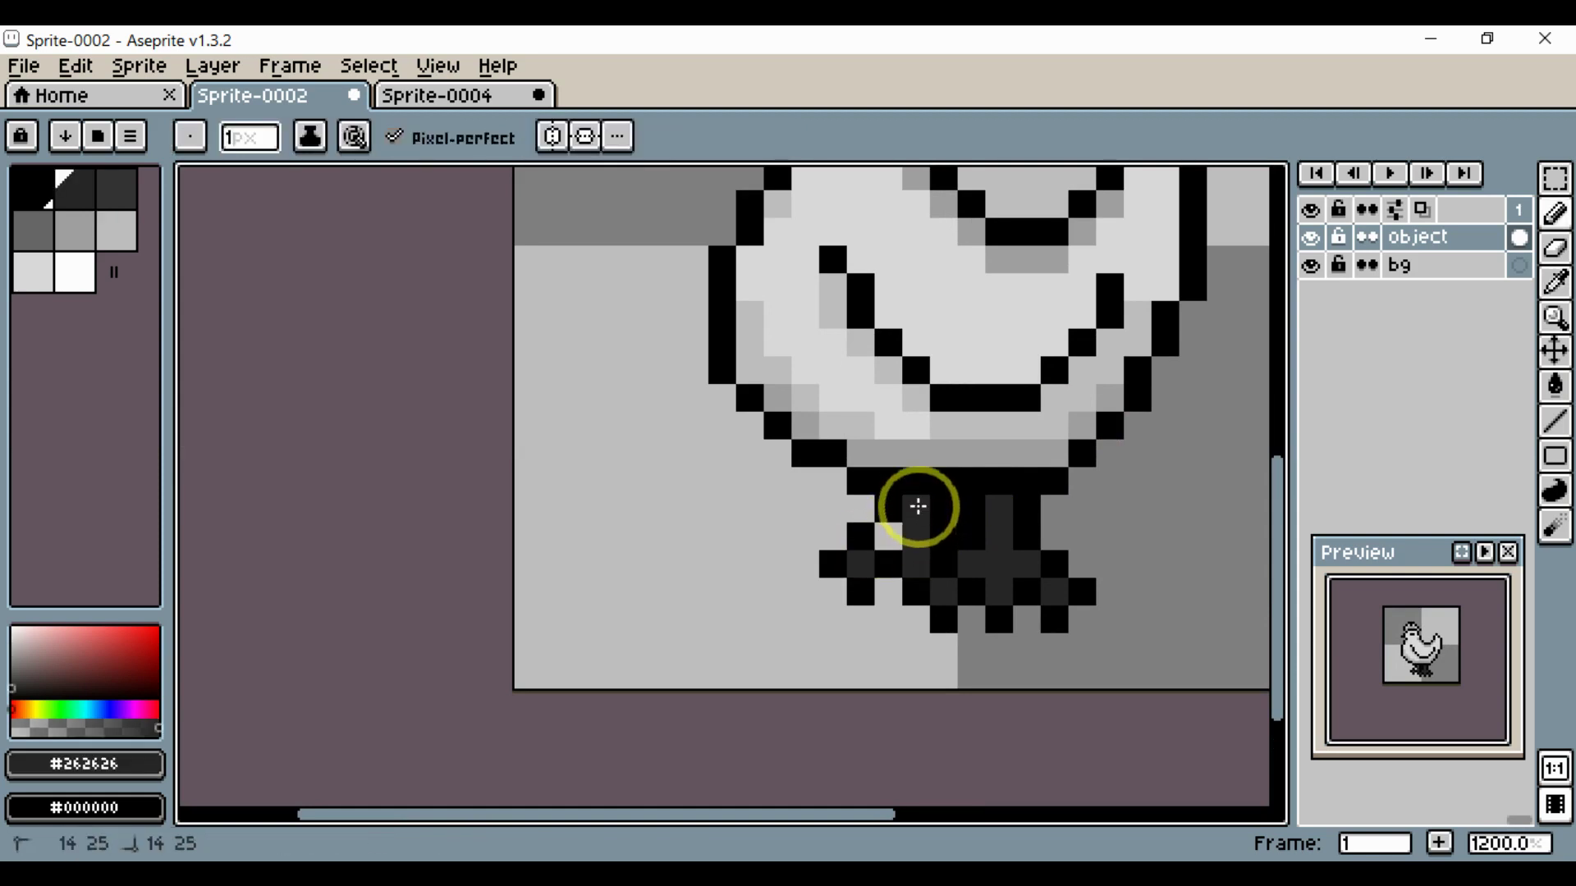
{"action": "scroll", "coordinate": [923, 525], "scroll_direction": "down", "scroll_amount": 4}
{"action": "scroll", "coordinate": [928, 538], "scroll_direction": "up", "scroll_amount": 2}
{"action": "left_click", "coordinate": [929, 540], "text": "alt"}
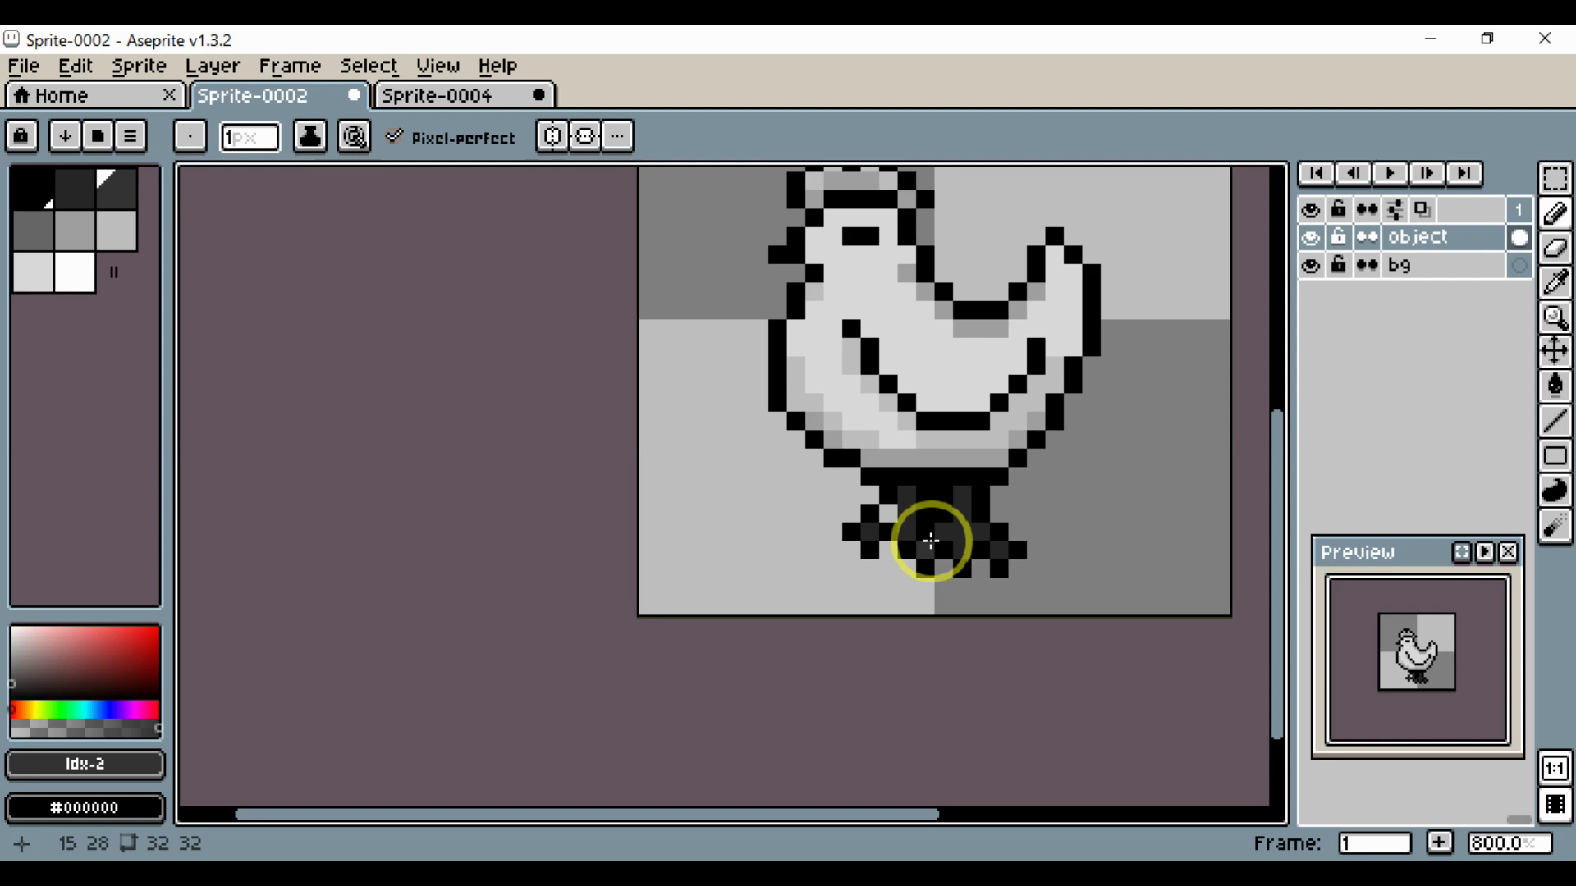
{"action": "scroll", "coordinate": [930, 538], "scroll_direction": "up", "scroll_amount": 5}
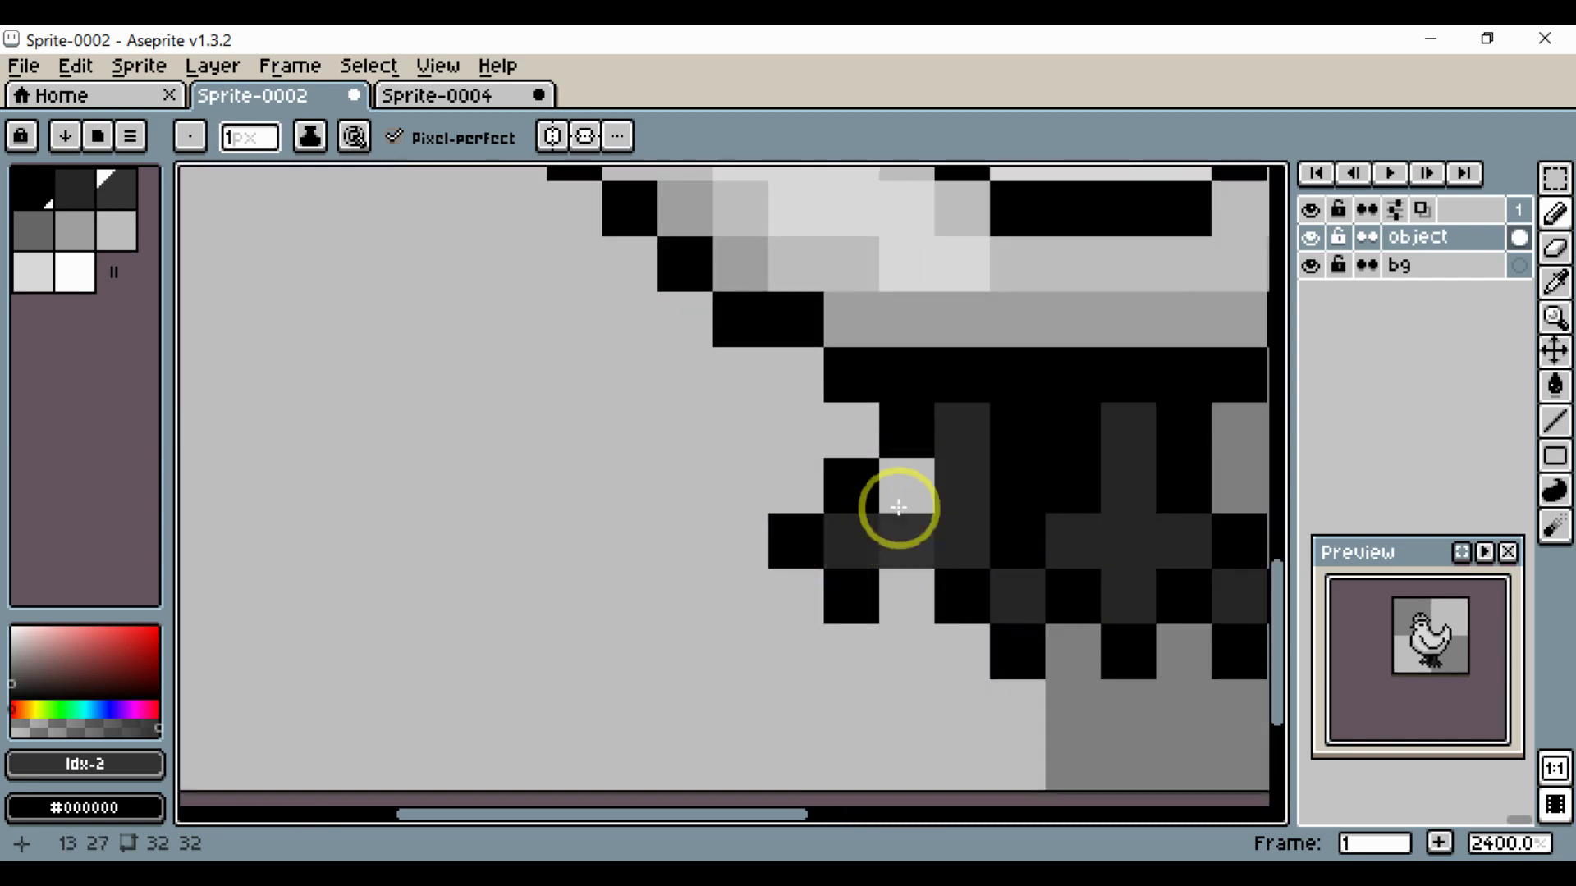
{"action": "left_click", "coordinate": [966, 429], "text": "alt"}
{"action": "scroll", "coordinate": [893, 496], "scroll_direction": "down", "scroll_amount": 5}
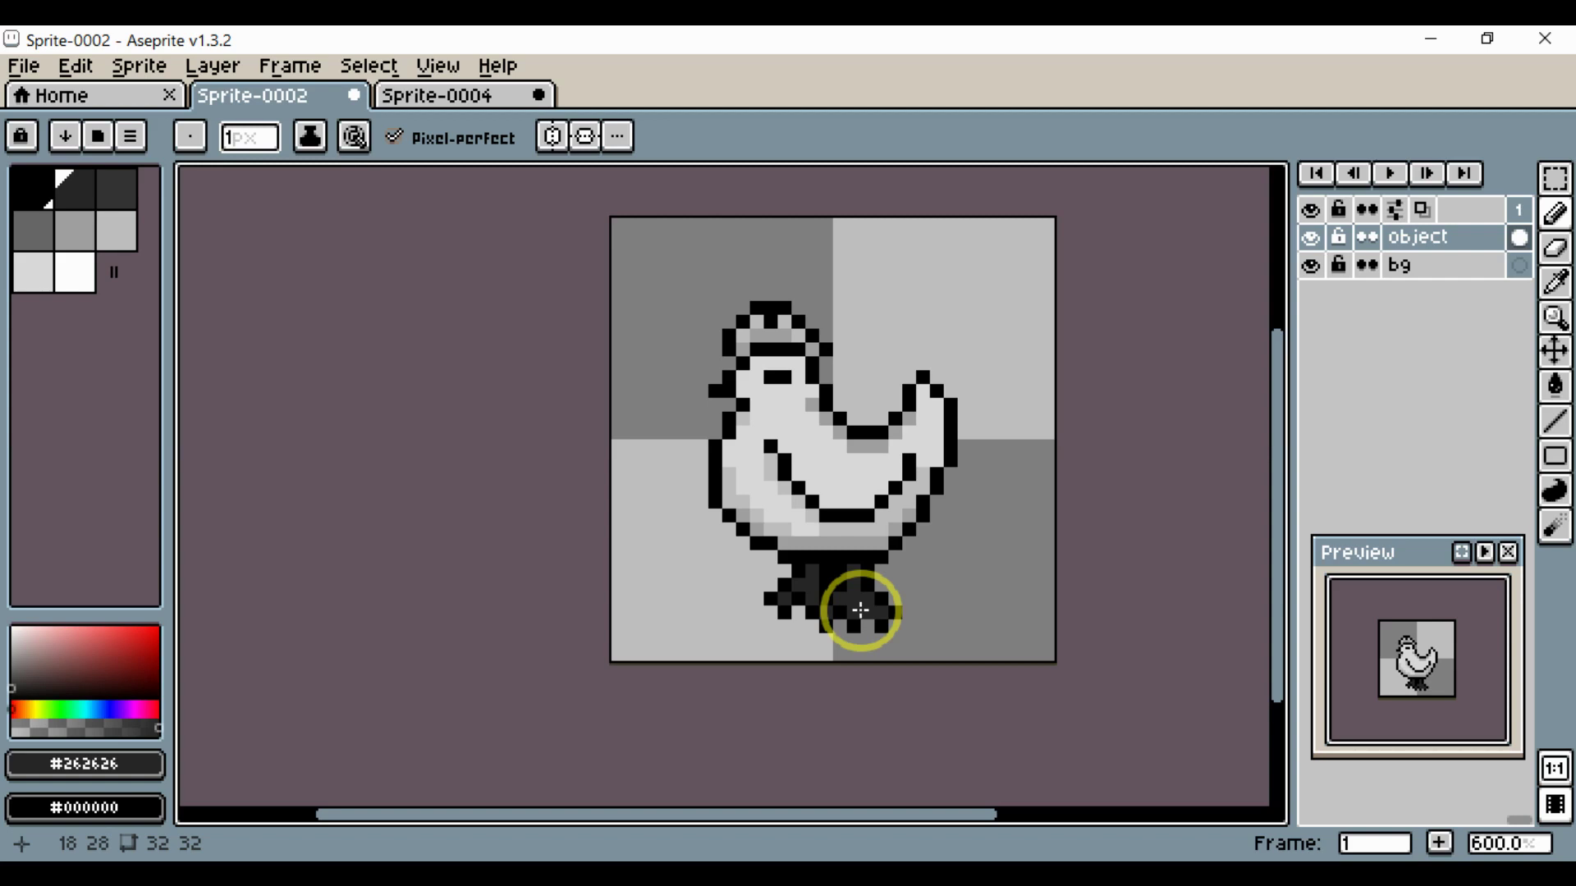
- Shade the front of the neck and the upper chest below the beak with Idx-5 grey
{"action": "scroll", "coordinate": [845, 558], "scroll_direction": "up", "scroll_amount": 2}
{"action": "scroll", "coordinate": [816, 485], "scroll_direction": "down", "scroll_amount": 2}
{"action": "scroll", "coordinate": [815, 405], "scroll_direction": "up", "scroll_amount": 4}
{"action": "scroll", "coordinate": [844, 422], "scroll_direction": "down", "scroll_amount": 1}
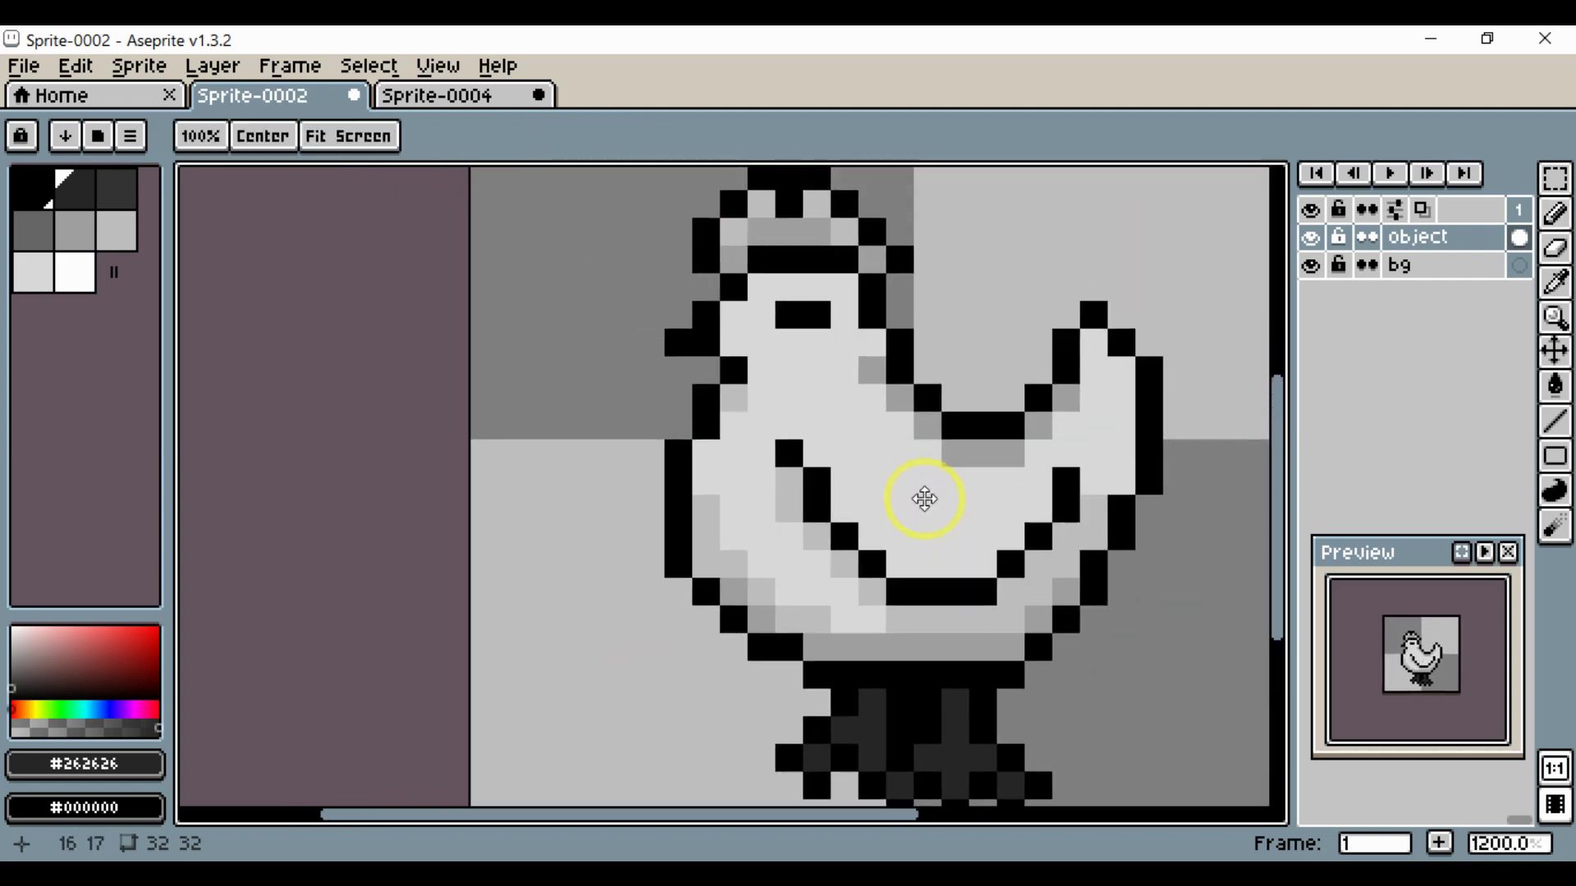
{"action": "scroll", "coordinate": [780, 410], "scroll_direction": "up", "scroll_amount": 3}
{"action": "left_click", "coordinate": [690, 384], "text": "alt"}
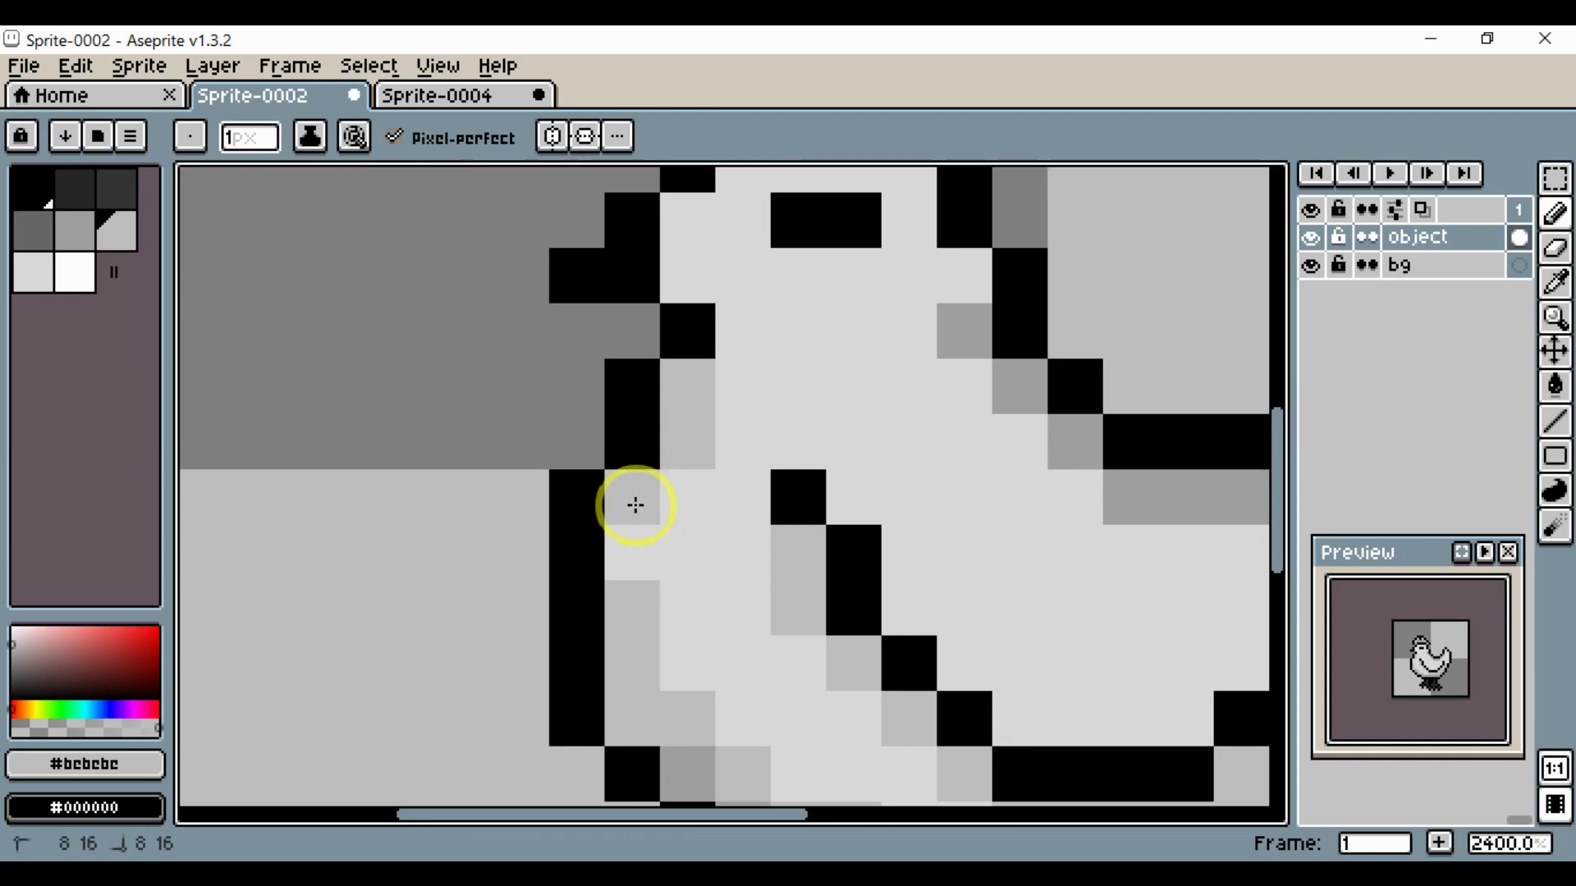
{"action": "scroll", "coordinate": [636, 505], "scroll_direction": "down", "scroll_amount": 5}
{"action": "scroll", "coordinate": [728, 522], "scroll_direction": "up", "scroll_amount": 4}
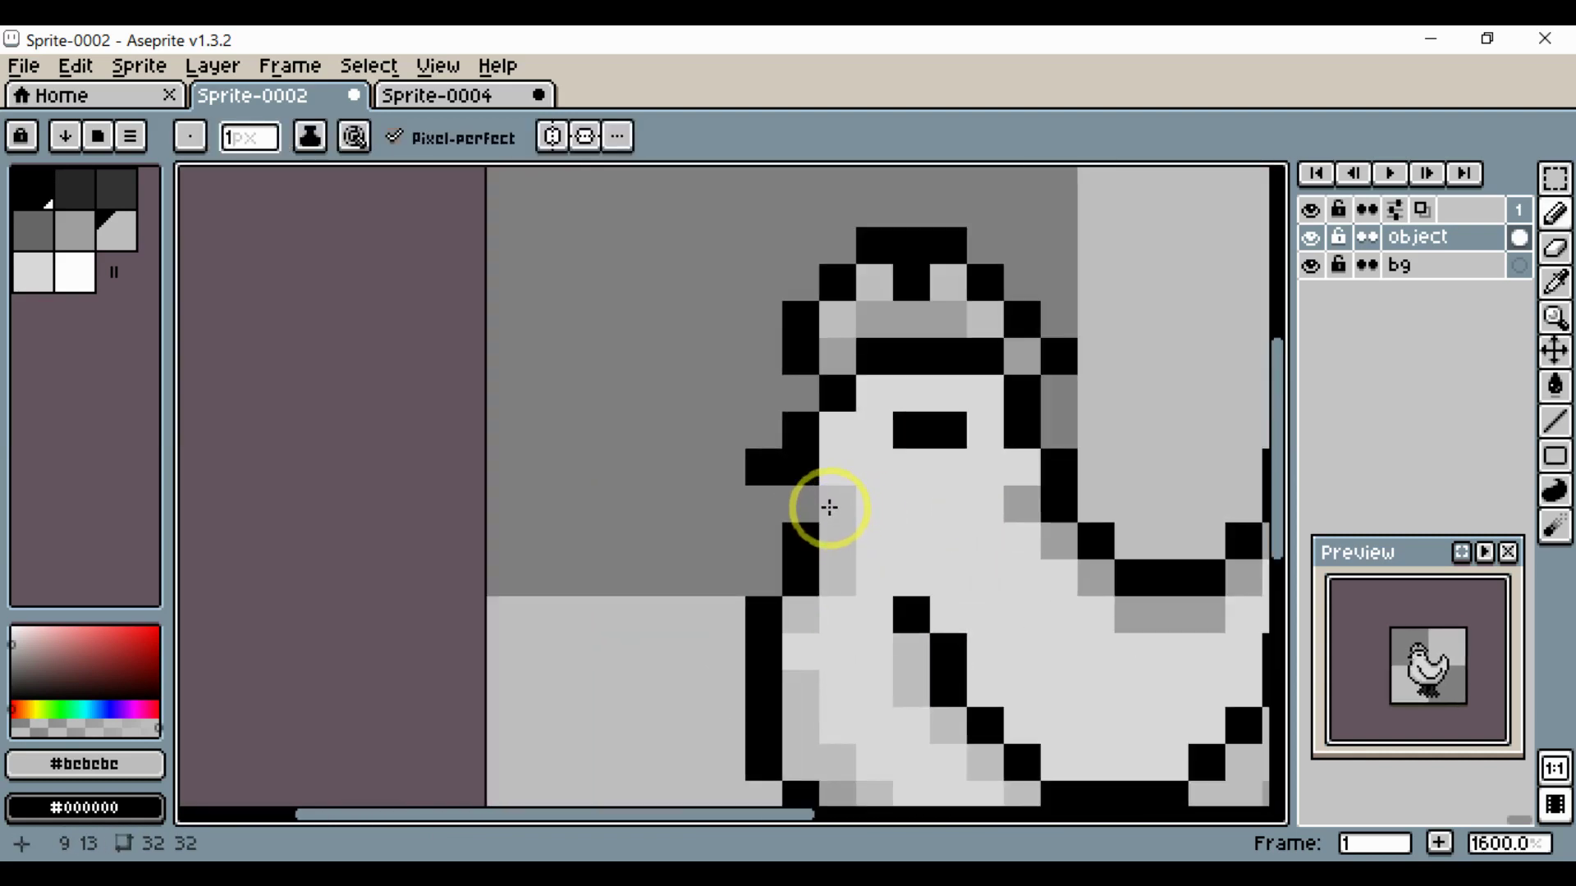
- Straighten the throat outline with a black pixel below the beak and extend the beak one pixel forward in black
{"action": "left_click", "coordinate": [800, 467], "text": "alt"}
{"action": "scroll", "coordinate": [845, 517], "scroll_direction": "down", "scroll_amount": 2}
{"action": "scroll", "coordinate": [845, 522], "scroll_direction": "up", "scroll_amount": 2}
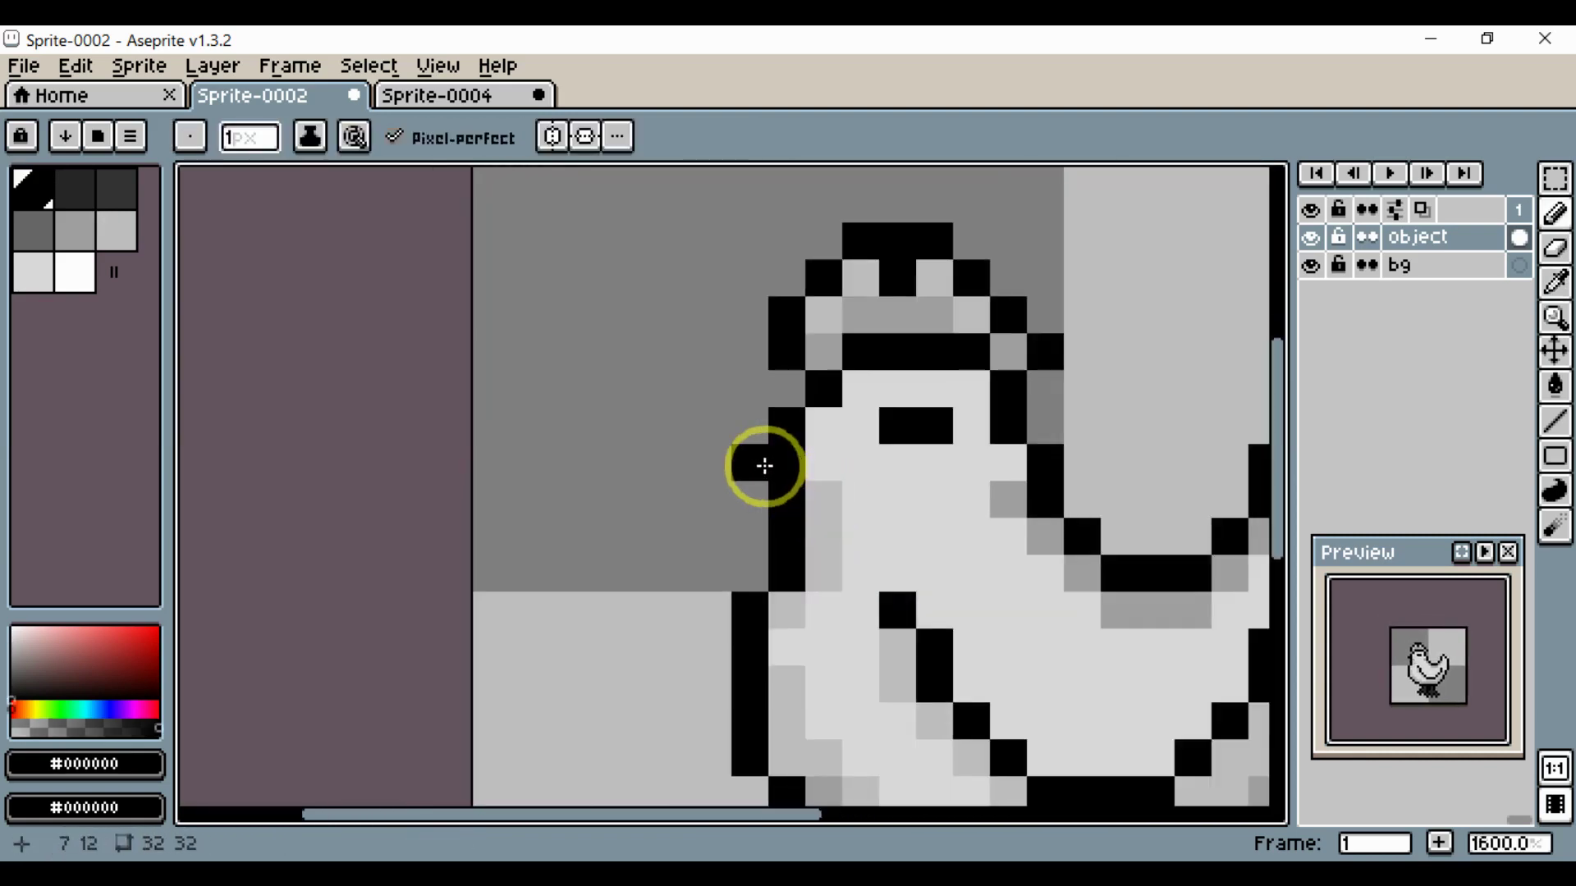
{"action": "scroll", "coordinate": [802, 523], "scroll_direction": "down", "scroll_amount": 4}
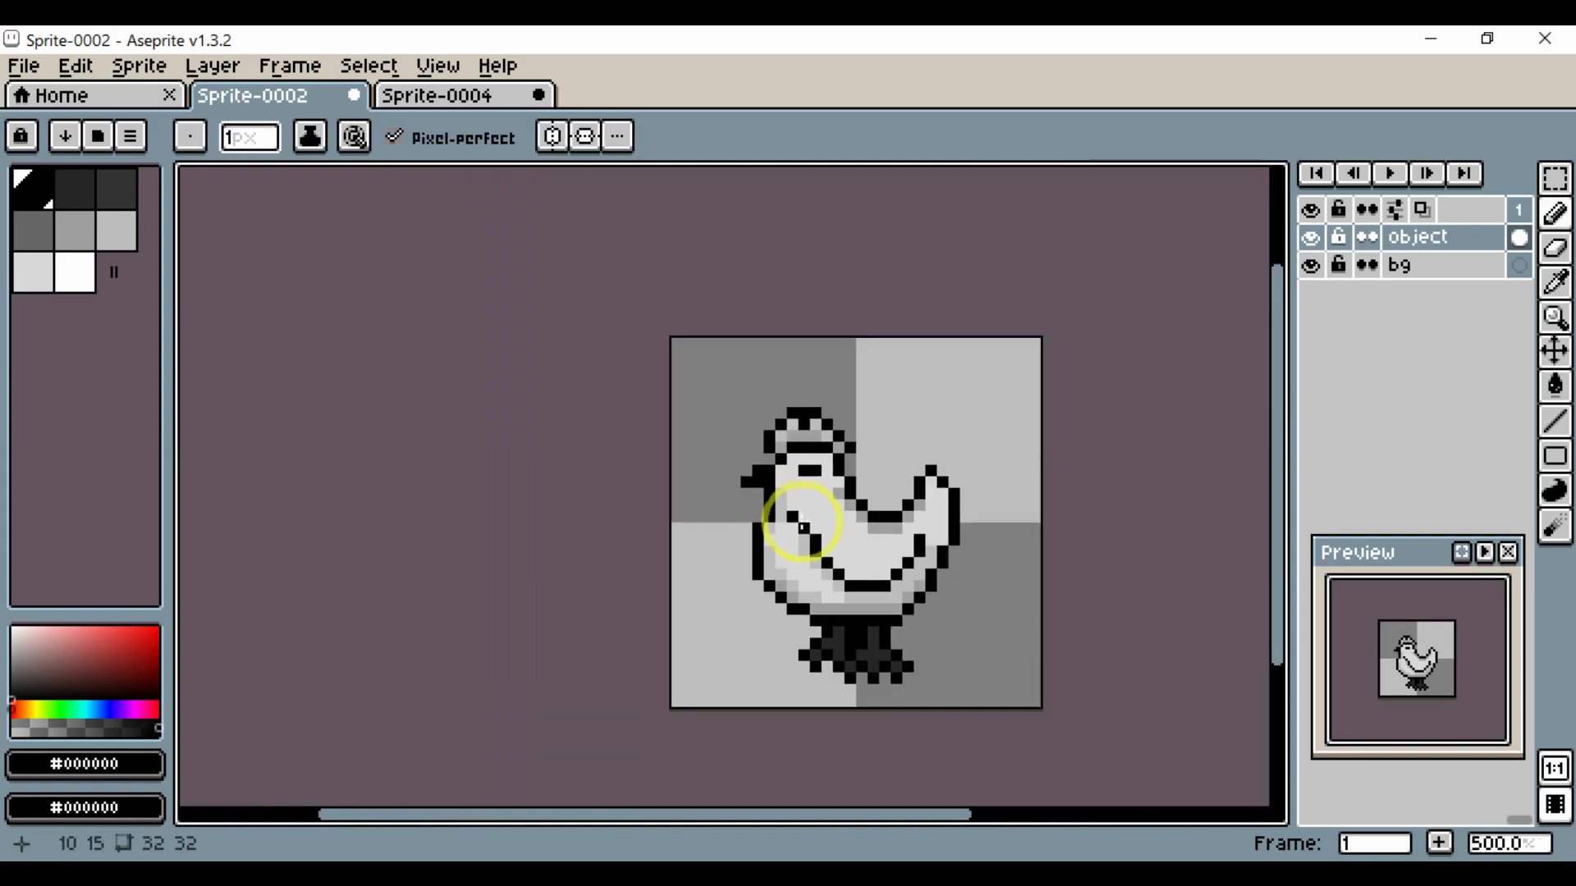
- Paint the black pixels at the beak's base with #d9d9d9
{"action": "scroll", "coordinate": [834, 517], "scroll_direction": "up", "scroll_amount": 4}
{"action": "left_click", "coordinate": [844, 429], "text": "alt"}
{"action": "scroll", "coordinate": [893, 476], "scroll_direction": "down", "scroll_amount": 4}
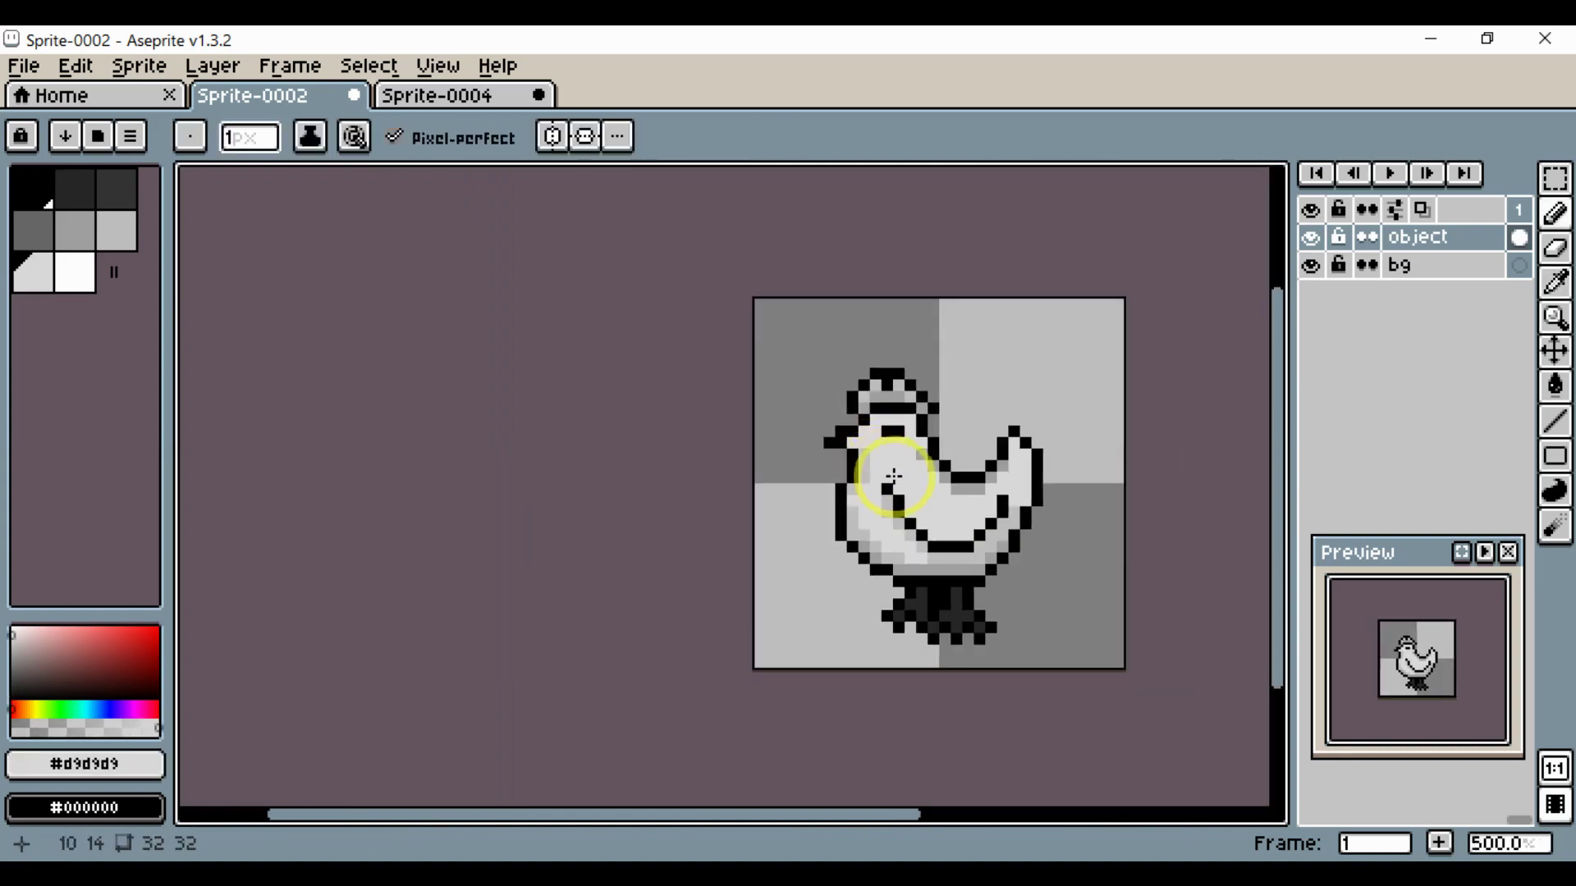
{"action": "scroll", "coordinate": [849, 433], "scroll_direction": "up", "scroll_amount": 4}
- Close the face outline between the comb and the beak with black pixels
{"action": "left_click", "coordinate": [862, 401], "text": "alt"}
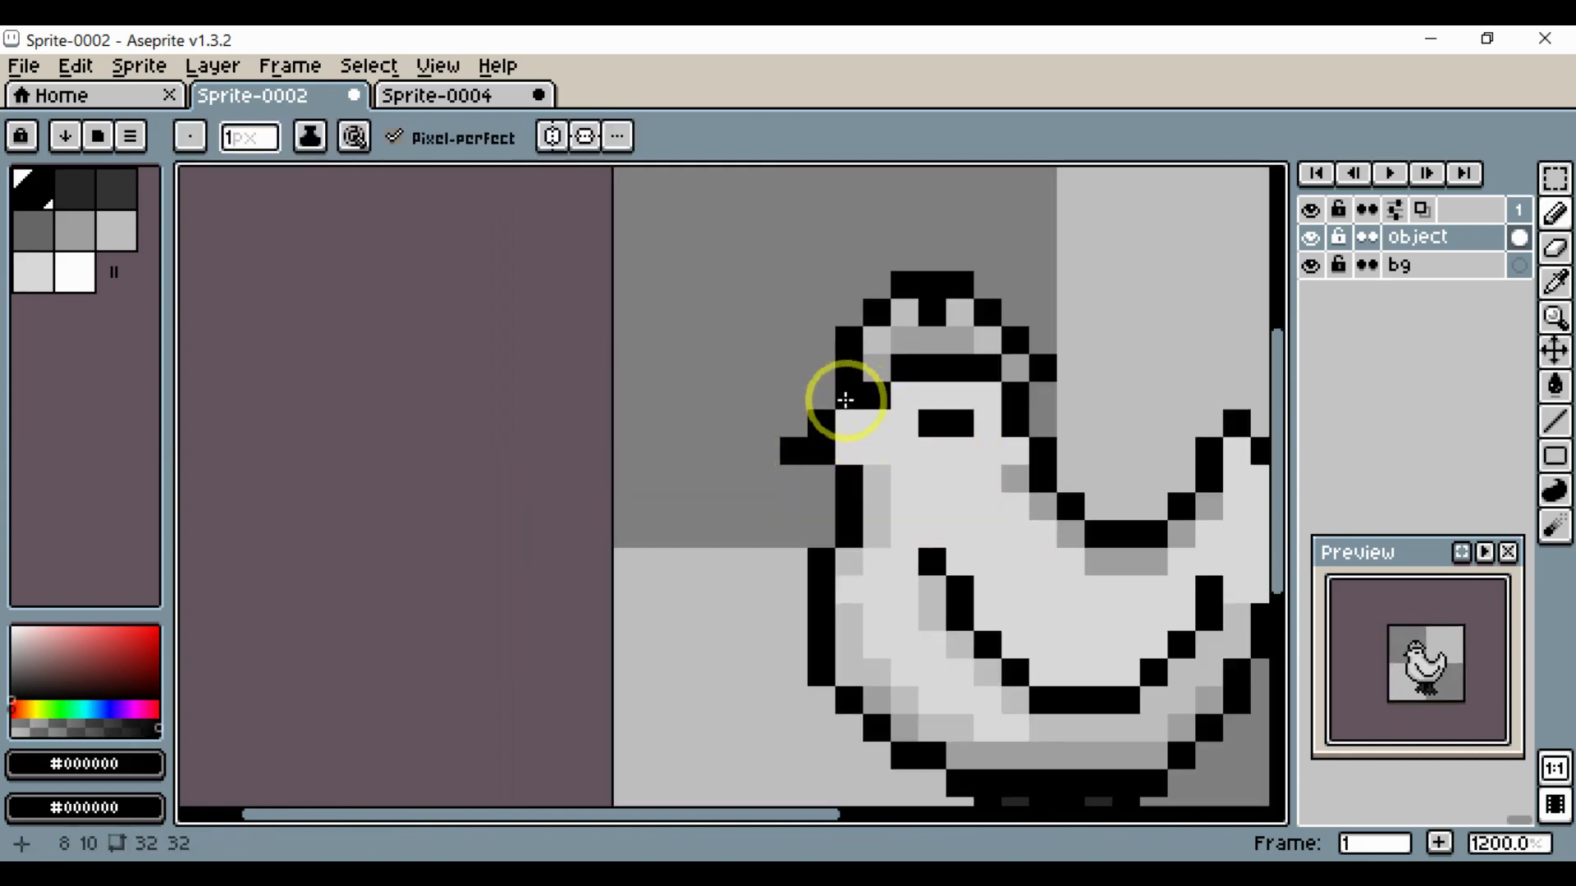
{"action": "scroll", "coordinate": [870, 435], "scroll_direction": "down", "scroll_amount": 4}
{"action": "scroll", "coordinate": [833, 435], "scroll_direction": "up", "scroll_amount": 4}
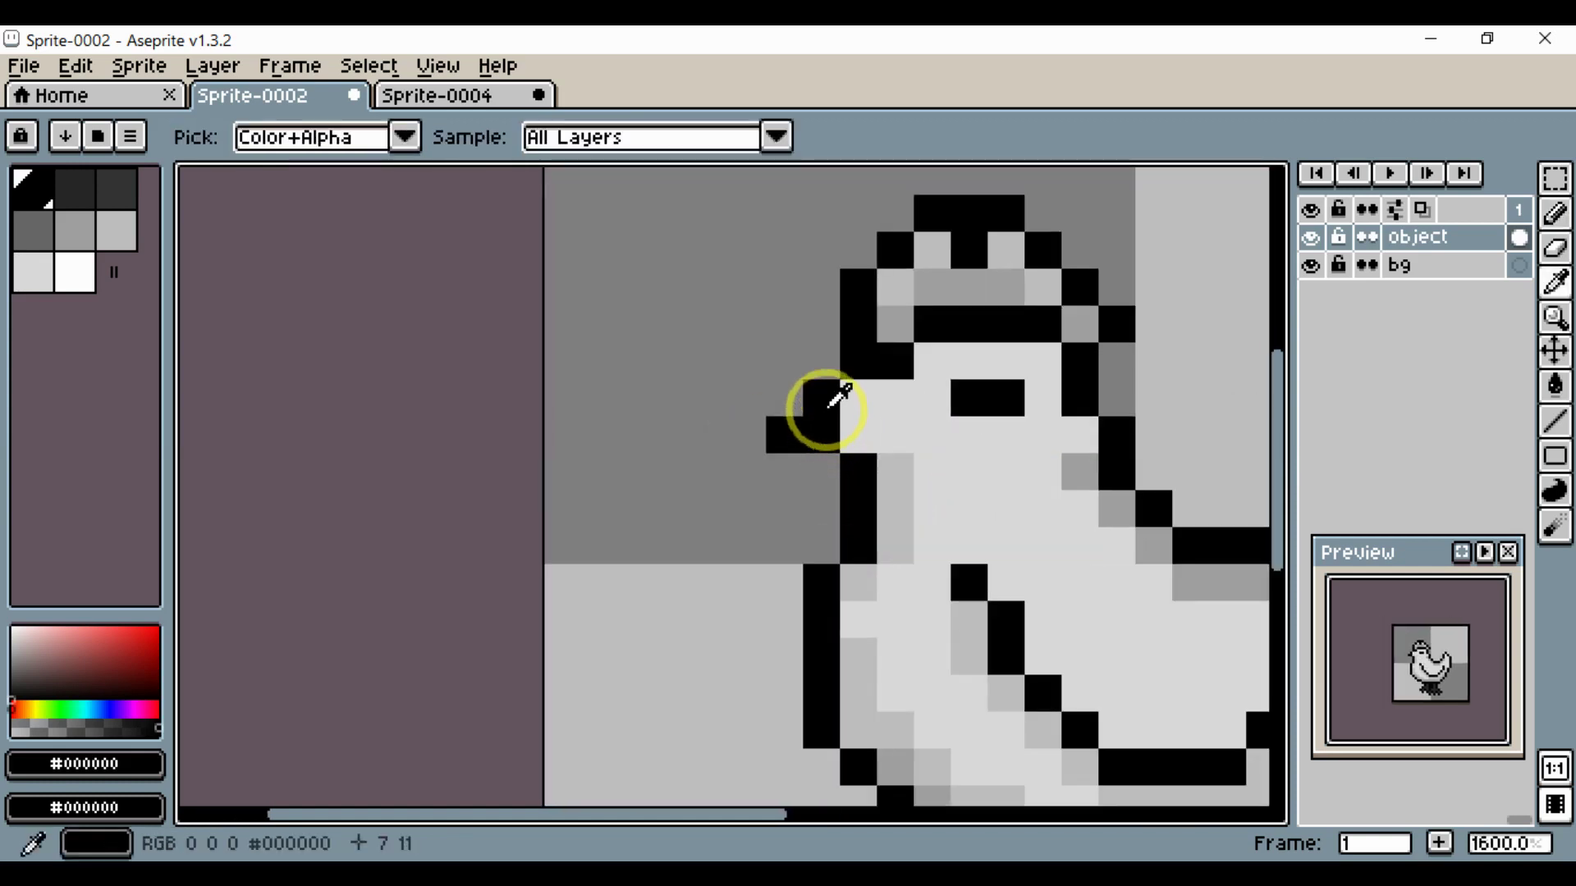
{"action": "left_click", "coordinate": [823, 431]}
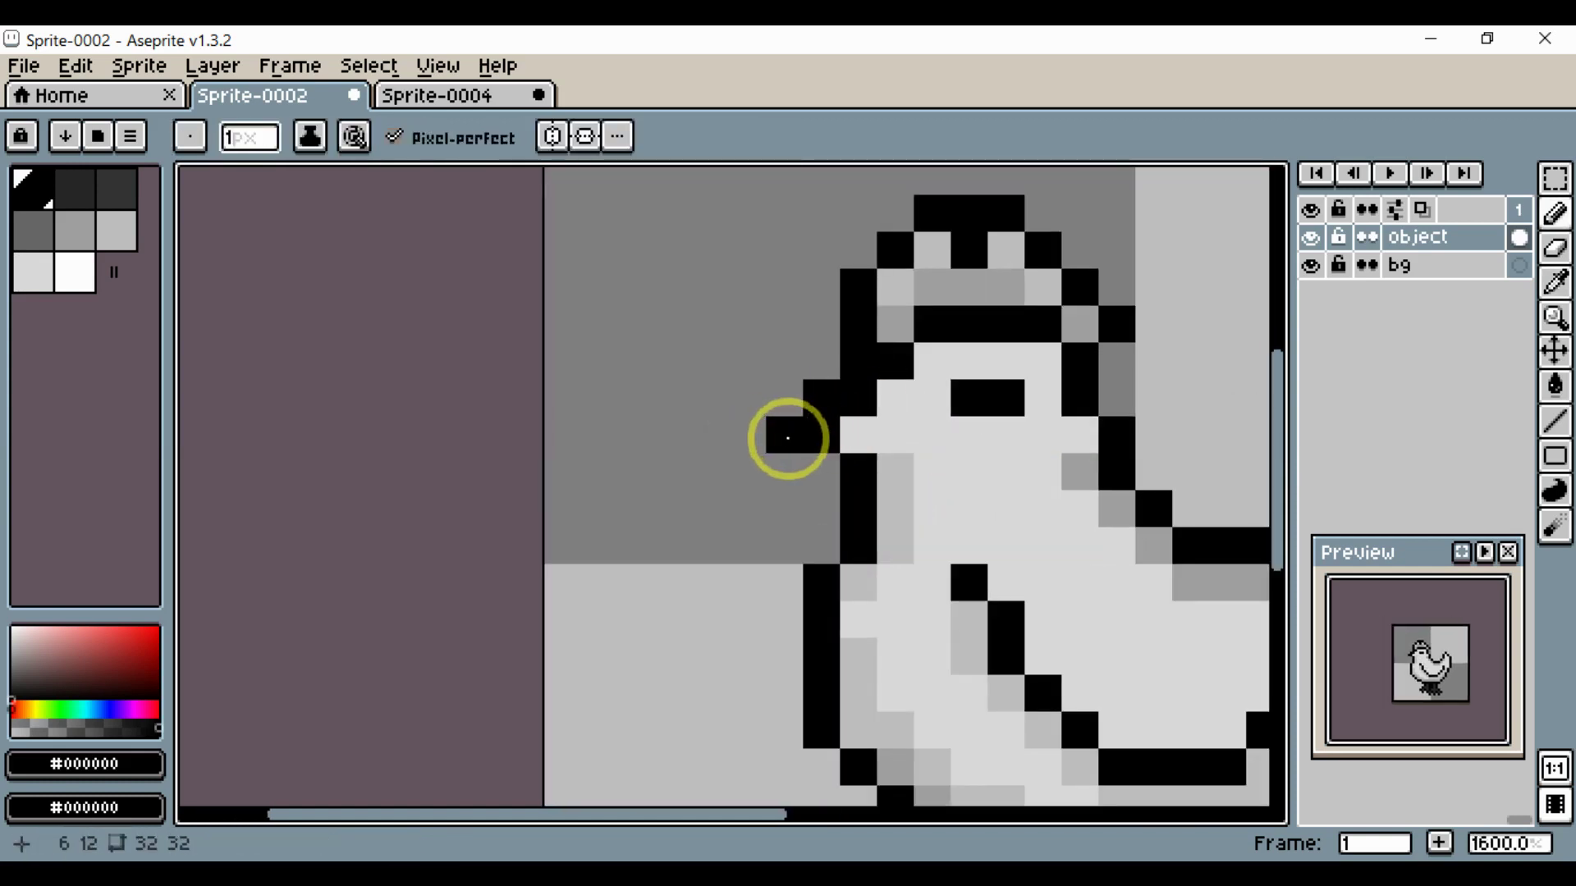
- Try a shorter beak by erasing its tip pixel and its upper pixel
{"action": "key", "text": "e"}
{"action": "left_click", "coordinate": [790, 435]}
{"action": "left_click", "coordinate": [823, 400]}
{"action": "scroll", "coordinate": [823, 400], "scroll_direction": "down", "scroll_amount": 4}
{"action": "scroll", "coordinate": [878, 460], "scroll_direction": "up", "scroll_amount": 4}
{"action": "key", "text": "alt"}
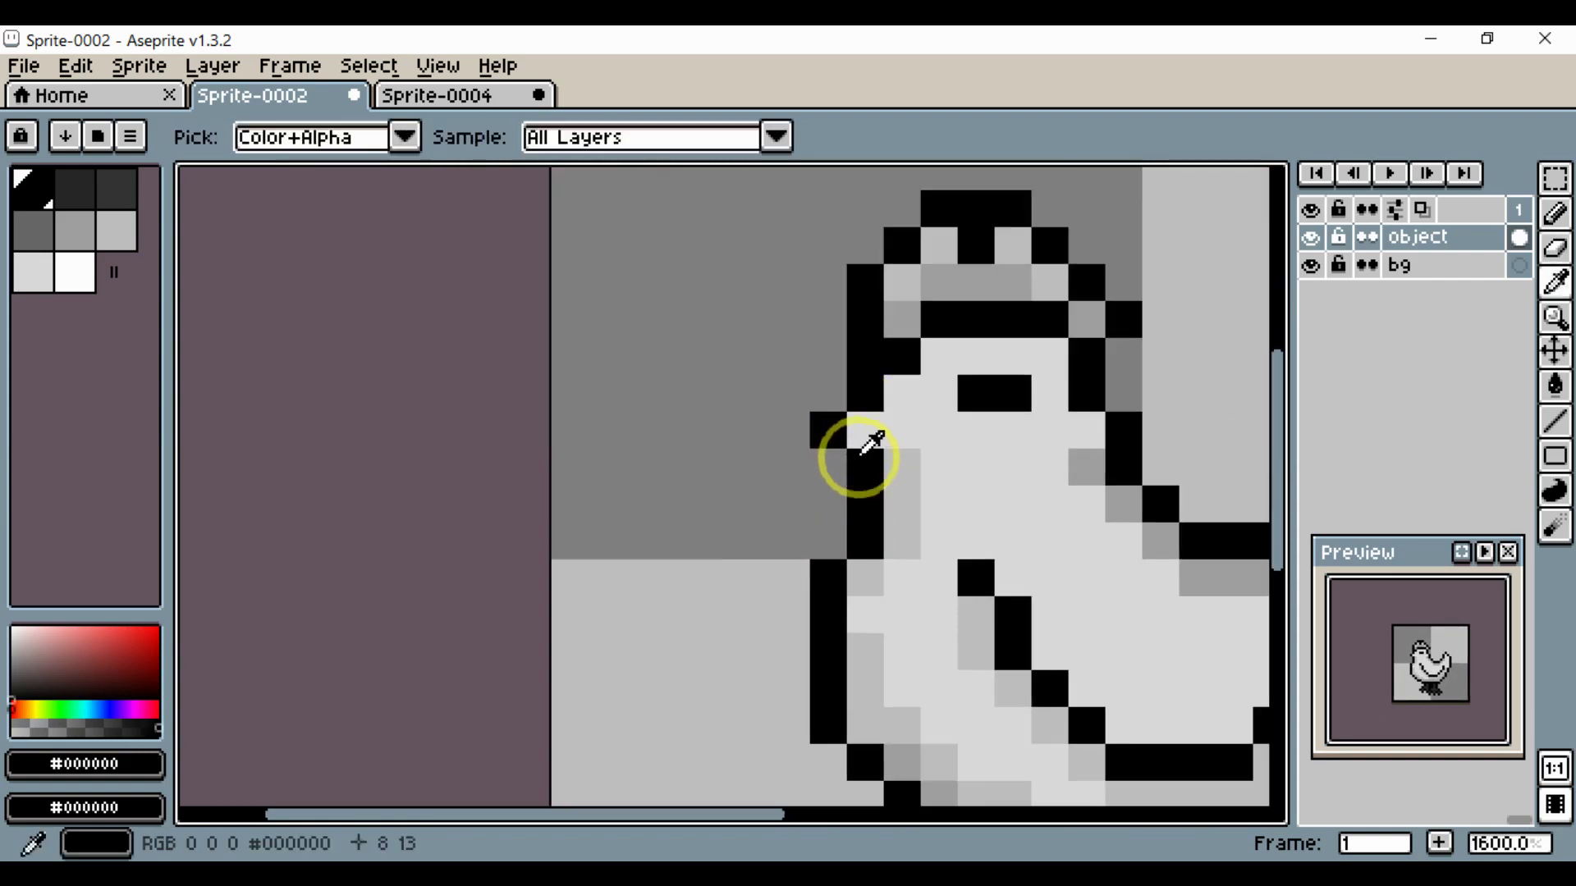
- Indent the throat below the beak by painting the inner pixel black and erasing the outer outline pixel
{"action": "left_click", "coordinate": [886, 460]}
{"action": "scroll", "coordinate": [897, 467], "scroll_direction": "down", "scroll_amount": 3}
{"action": "scroll", "coordinate": [882, 457], "scroll_direction": "up", "scroll_amount": 2}
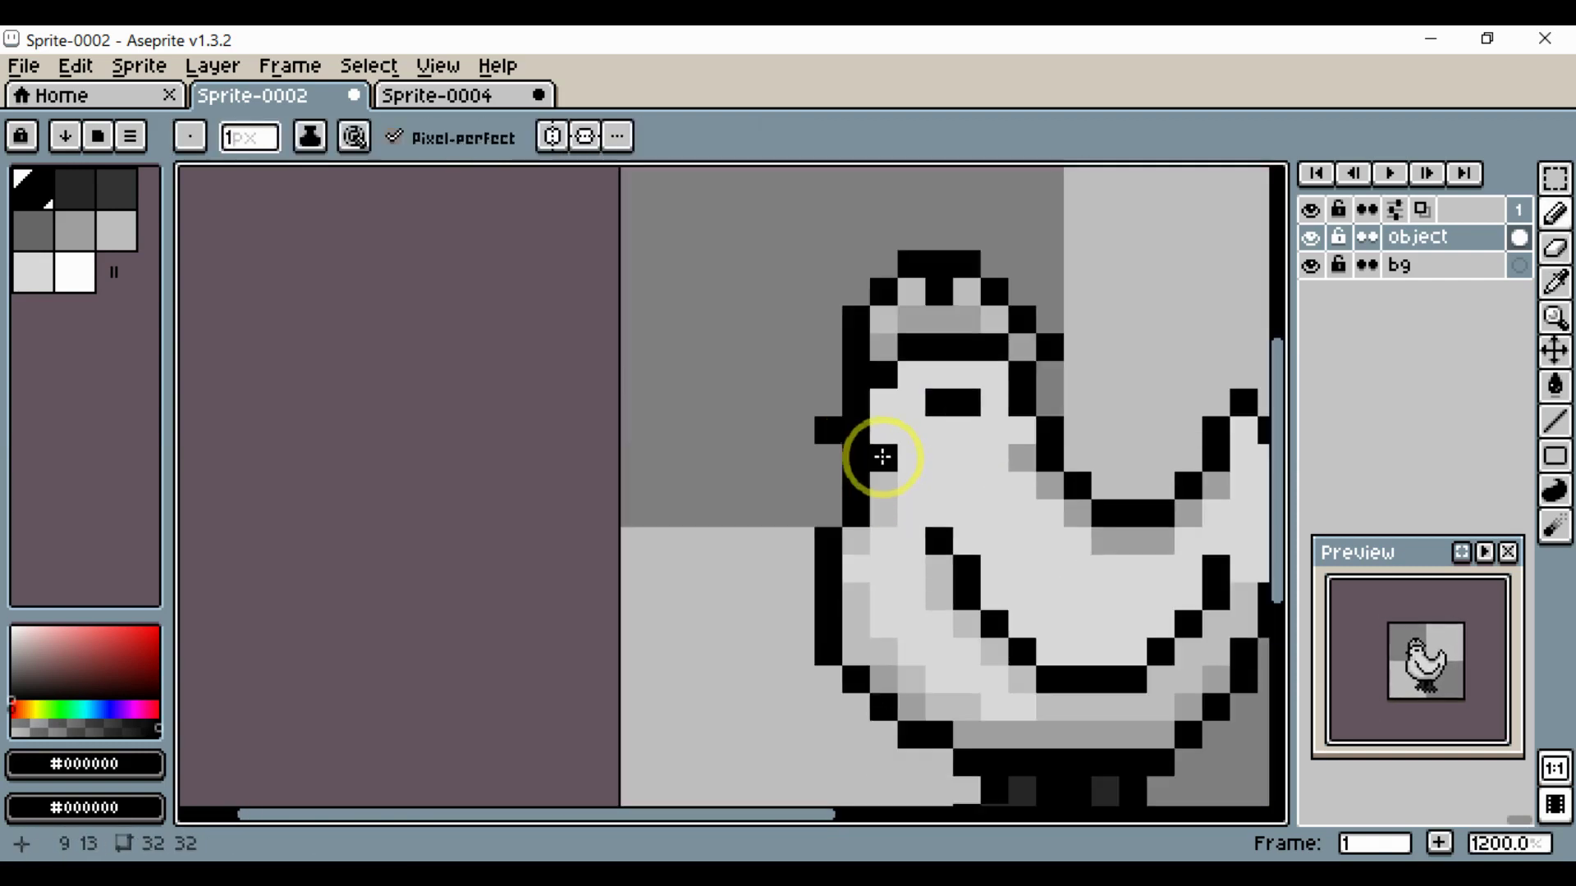
{"action": "key", "text": "e"}
{"action": "left_click", "coordinate": [855, 459]}
- Repaint the beak's tip pixel and its upper pixel in black with the Pencil
{"action": "scroll", "coordinate": [890, 498], "scroll_direction": "down", "scroll_amount": 3}
{"action": "mouse_move", "coordinate": [925, 520]}
{"action": "left_mouse_down"}
{"action": "mouse_move", "coordinate": [814, 516]}
{"action": "mouse_move", "coordinate": [823, 565]}
{"action": "left_mouse_up"}
{"action": "scroll", "coordinate": [762, 484], "scroll_direction": "up", "scroll_amount": 3}
{"action": "key", "text": "alt"}
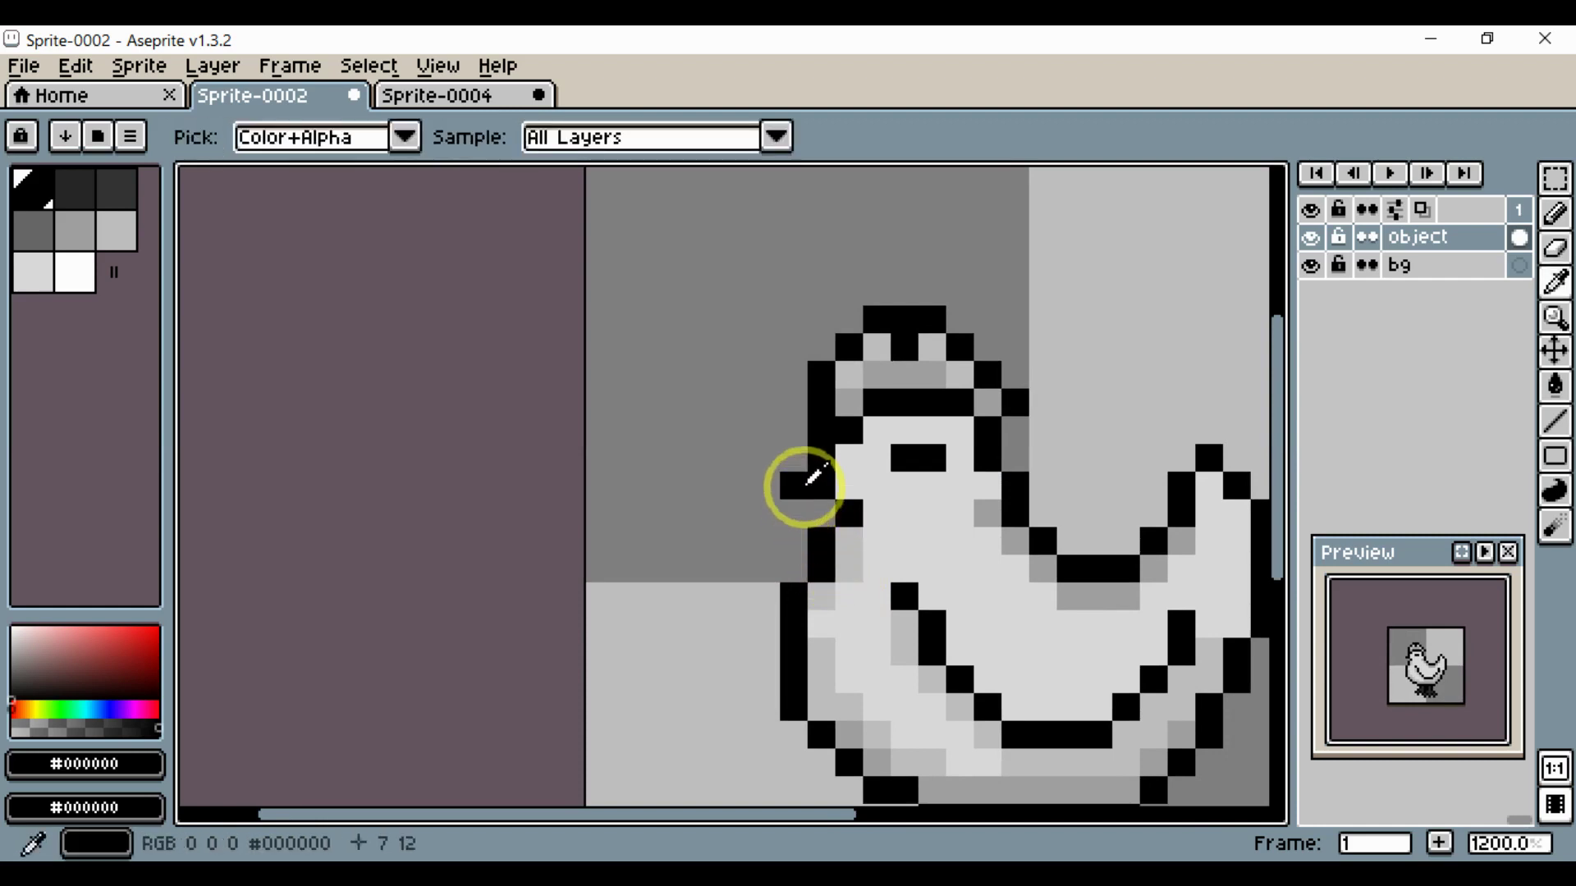
{"action": "left_click", "coordinate": [808, 485]}
{"action": "key", "text": "b"}
{"action": "left_click", "coordinate": [777, 484]}
{"action": "left_click", "coordinate": [797, 460]}
{"action": "scroll", "coordinate": [869, 506], "scroll_direction": "down", "scroll_amount": 2}
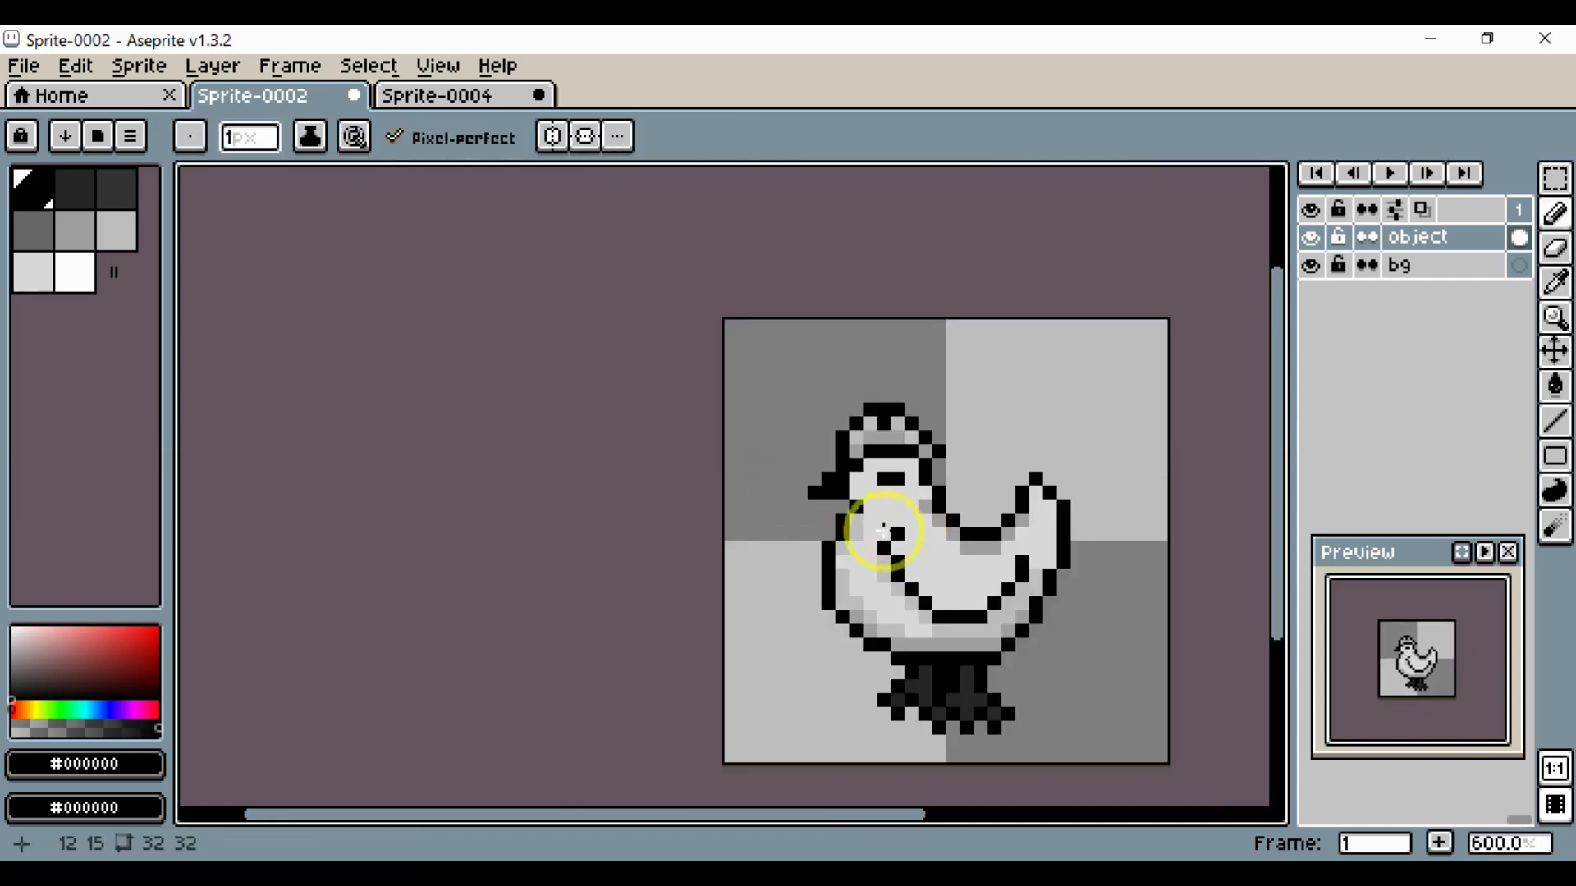
{"action": "scroll", "coordinate": [887, 529], "scroll_direction": "up", "scroll_amount": 1}
{"action": "scroll", "coordinate": [903, 484], "scroll_direction": "down", "scroll_amount": 3}
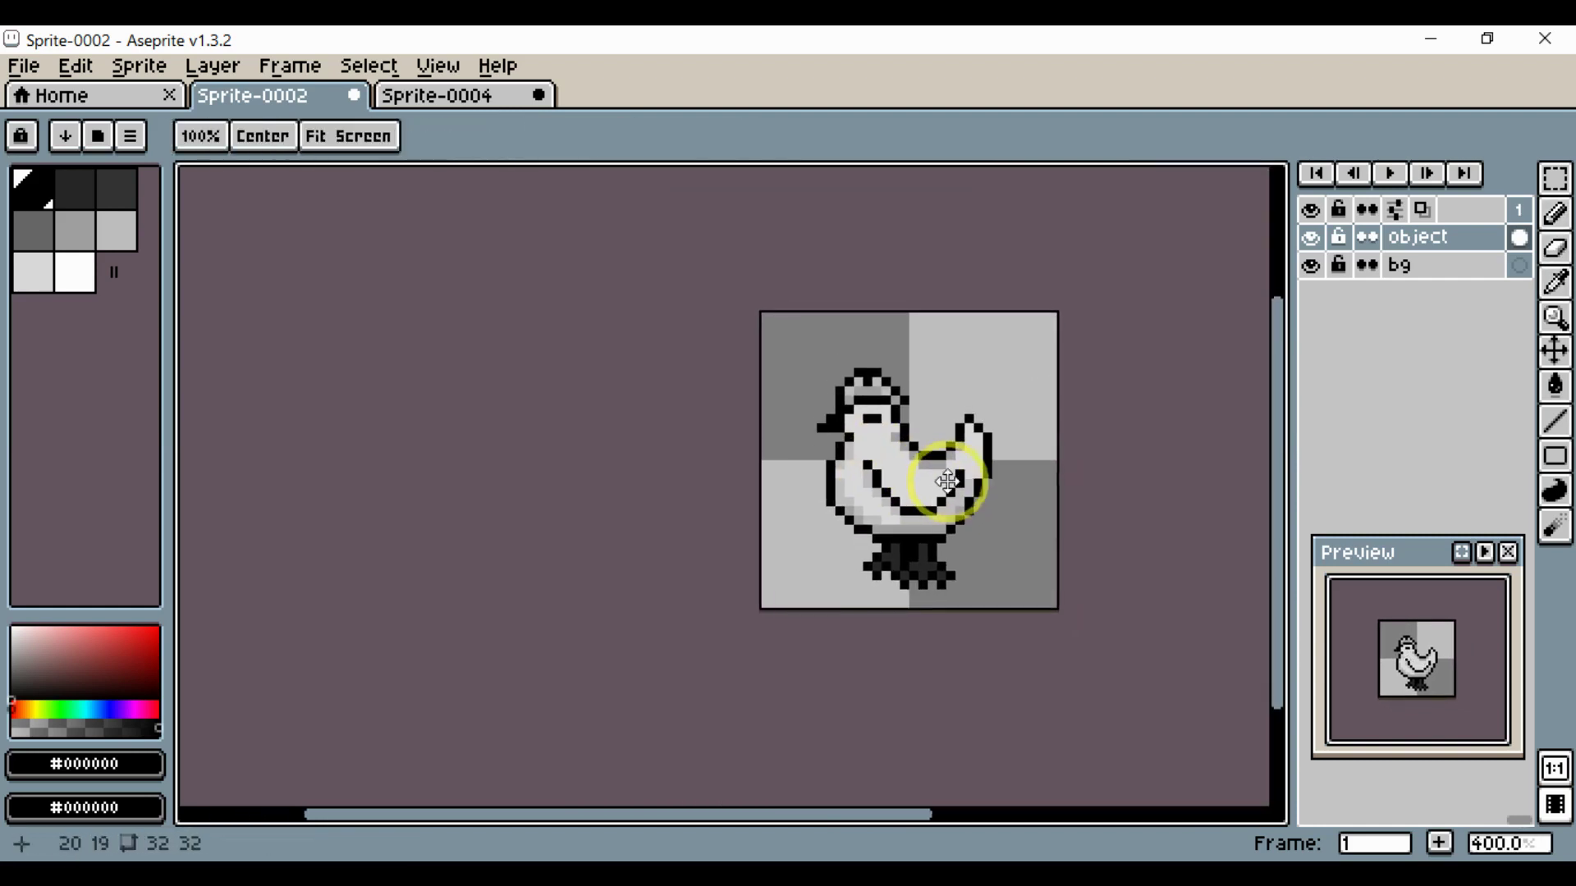
{"action": "scroll", "coordinate": [932, 484], "scroll_direction": "up", "scroll_amount": 1}
{"action": "scroll", "coordinate": [967, 539], "scroll_direction": "up", "scroll_amount": 2}
{"action": "left_click_drag", "start_coordinate": [957, 534], "coordinate": [998, 562]}
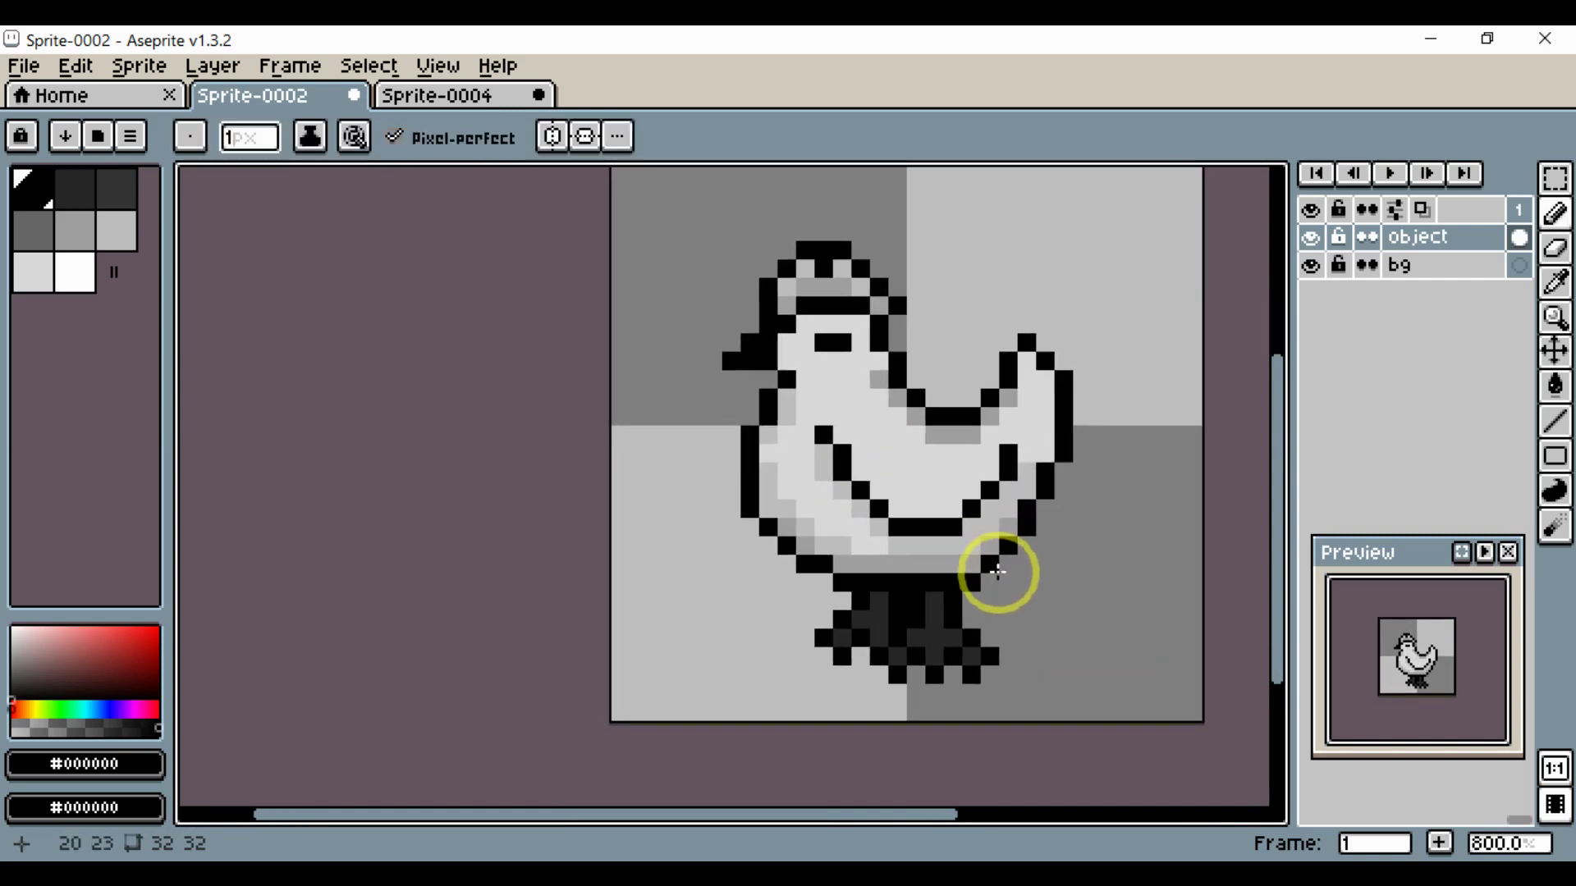
- Try a light grey shading pixel beside the upper end of the wing line, and repaint it with the body's #d9d9d9
{"action": "scroll", "coordinate": [1026, 525], "scroll_direction": "up", "scroll_amount": 3}
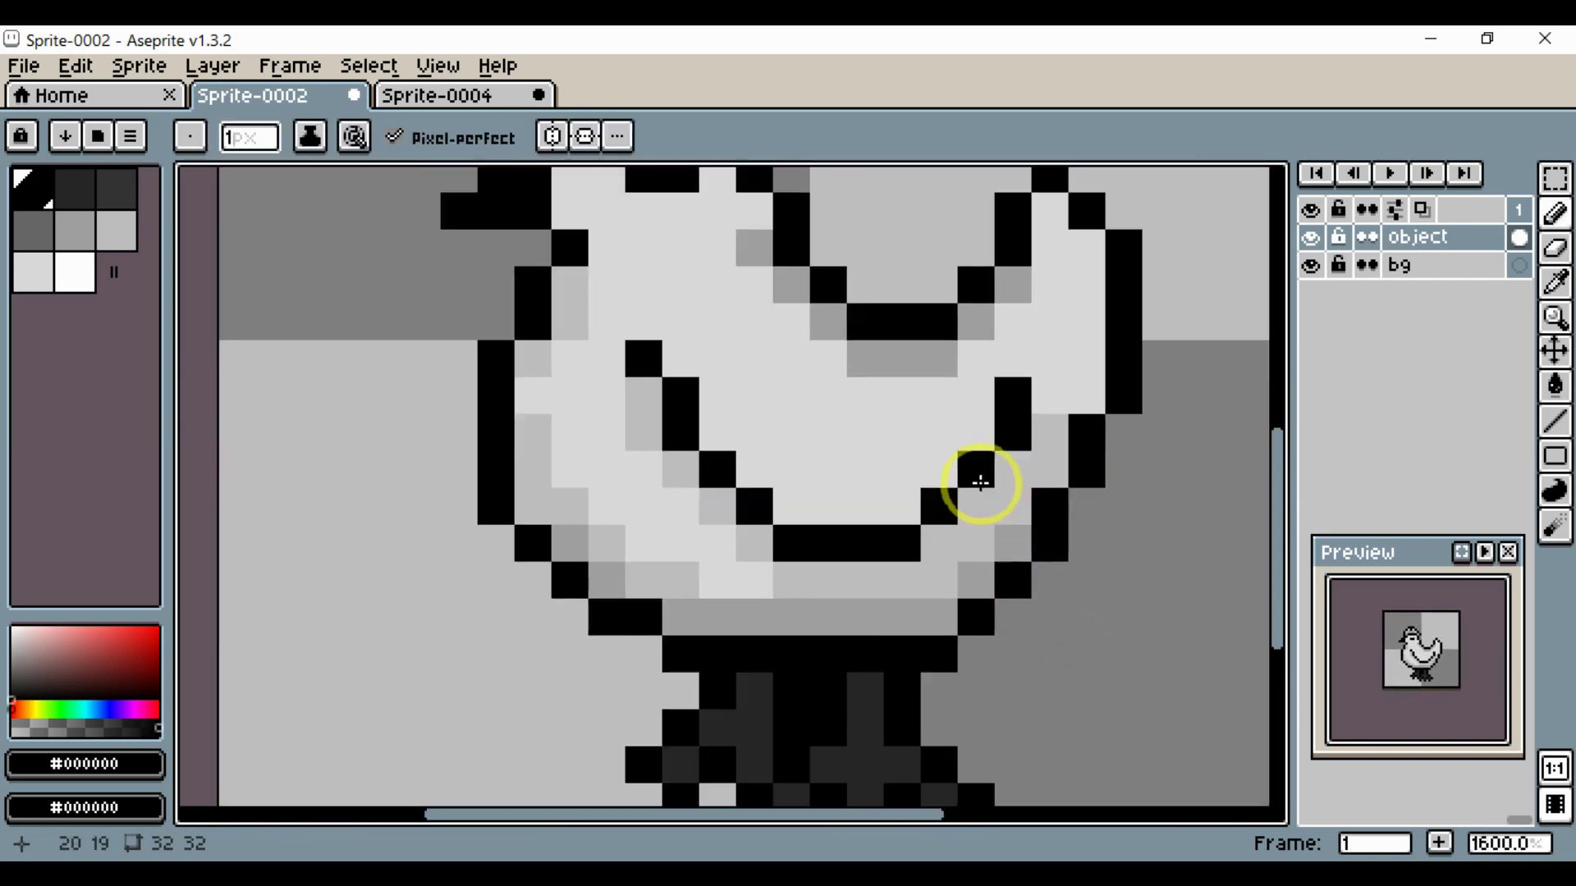
{"action": "left_click_drag", "start_coordinate": [985, 482], "coordinate": [1062, 520]}
{"action": "left_click", "coordinate": [915, 495]}
{"action": "key", "text": "ctrl+z"}
{"action": "left_click", "coordinate": [75, 230]}
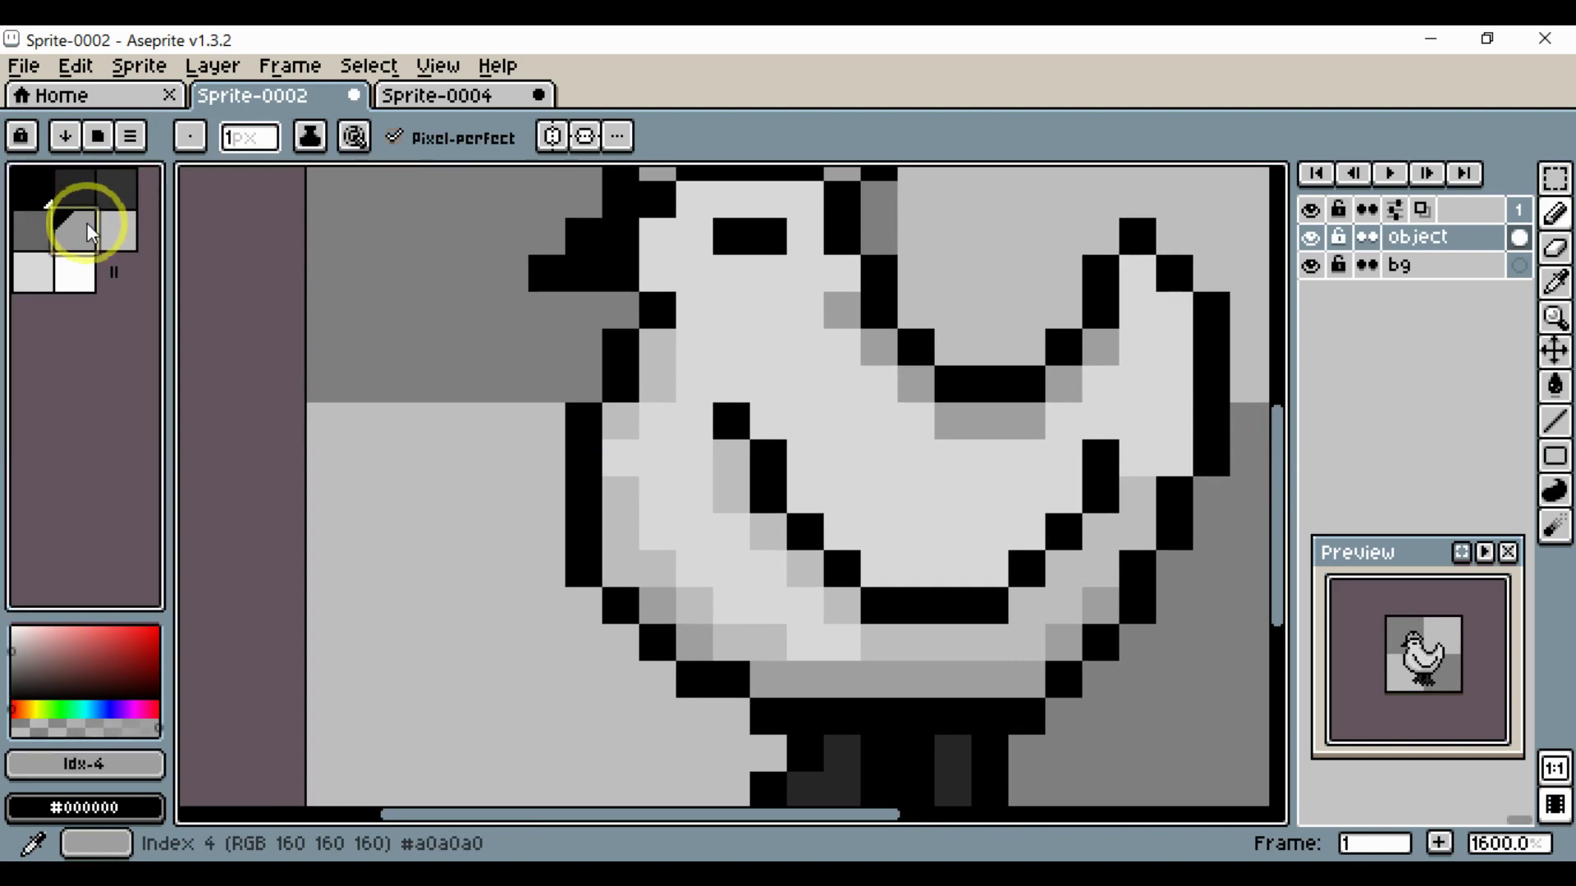
{"action": "left_click", "coordinate": [115, 230]}
{"action": "left_click", "coordinate": [879, 495]}
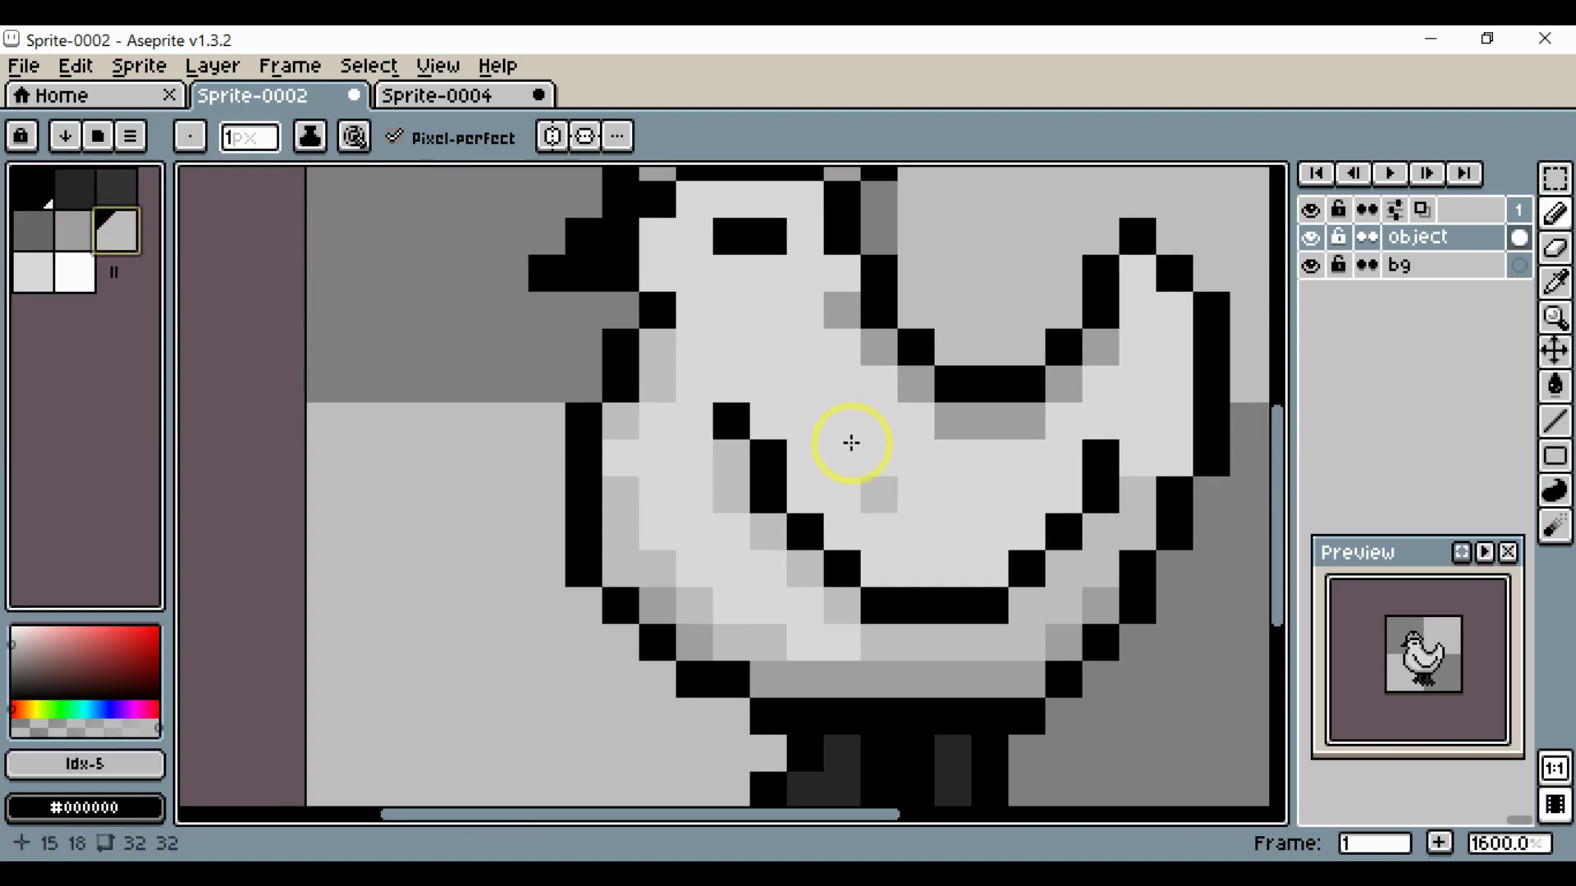
{"action": "left_click", "coordinate": [778, 411]}
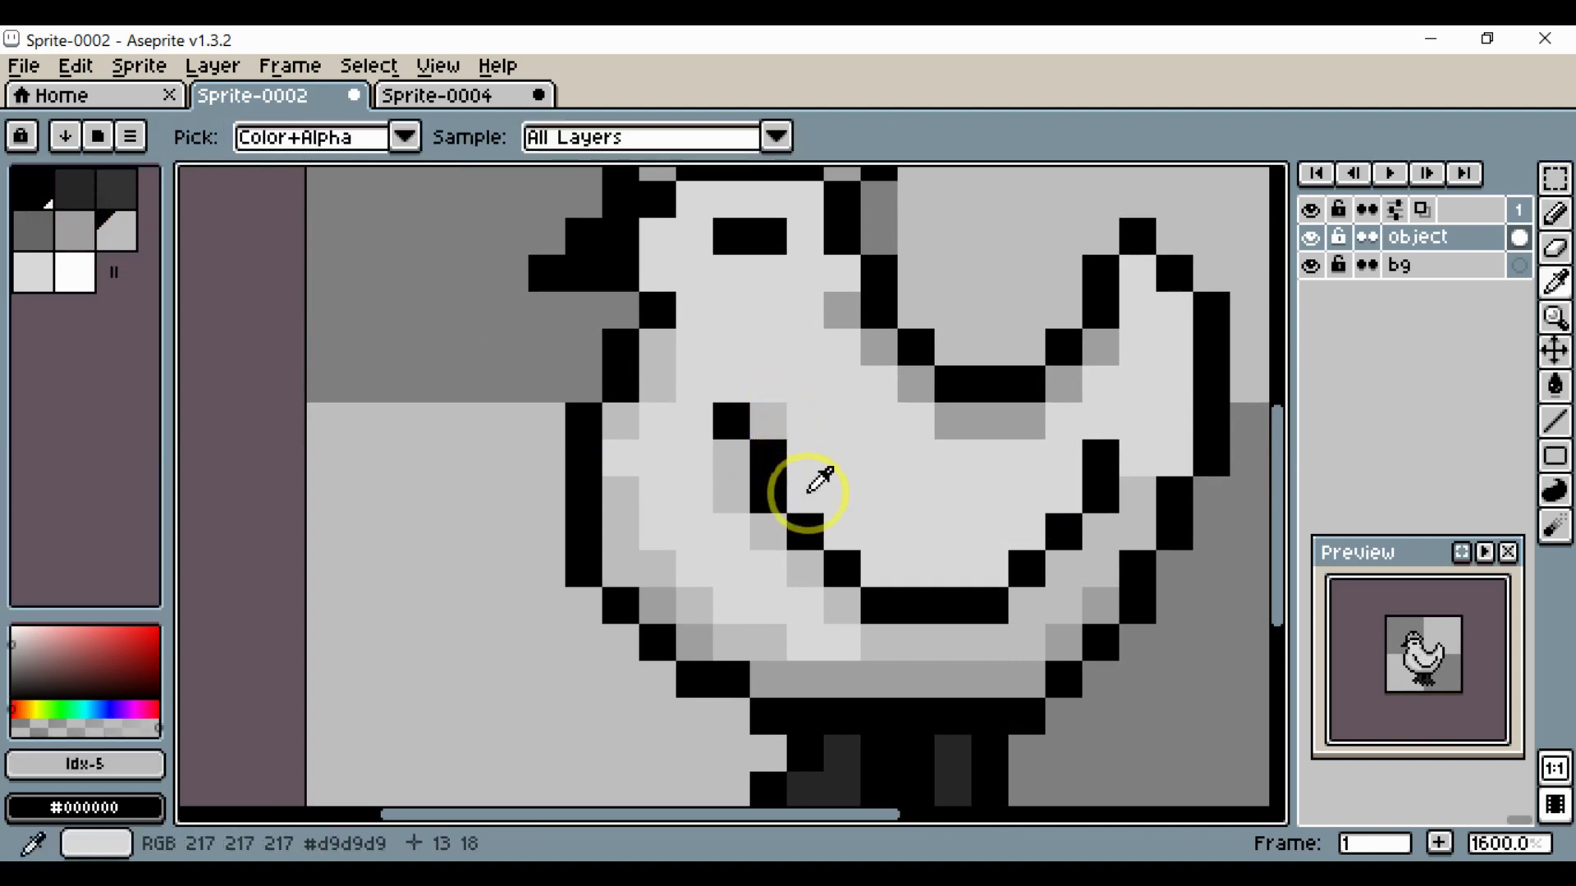
{"action": "left_click", "coordinate": [807, 492], "text": "alt"}
{"action": "left_click", "coordinate": [770, 429]}
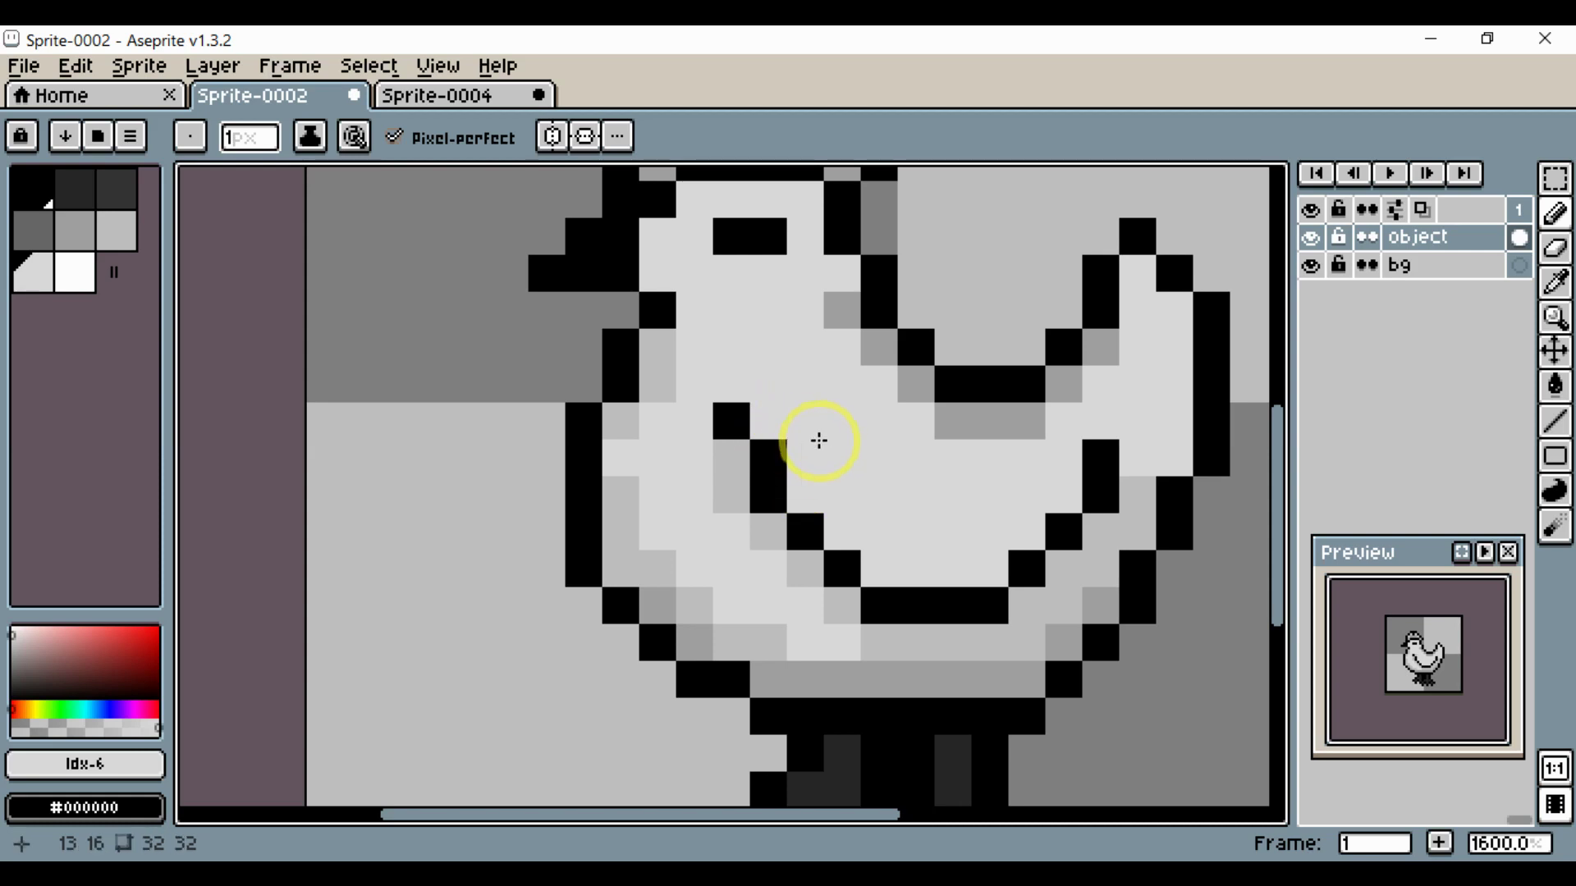
- Start a ground patch on both sides of the legs with a #d9d9d9 stroke in front and #a0a0a0 strokes on either side
{"action": "scroll", "coordinate": [818, 441], "scroll_direction": "down", "scroll_amount": 4}
{"action": "left_click_drag", "start_coordinate": [971, 485], "coordinate": [1041, 503]}
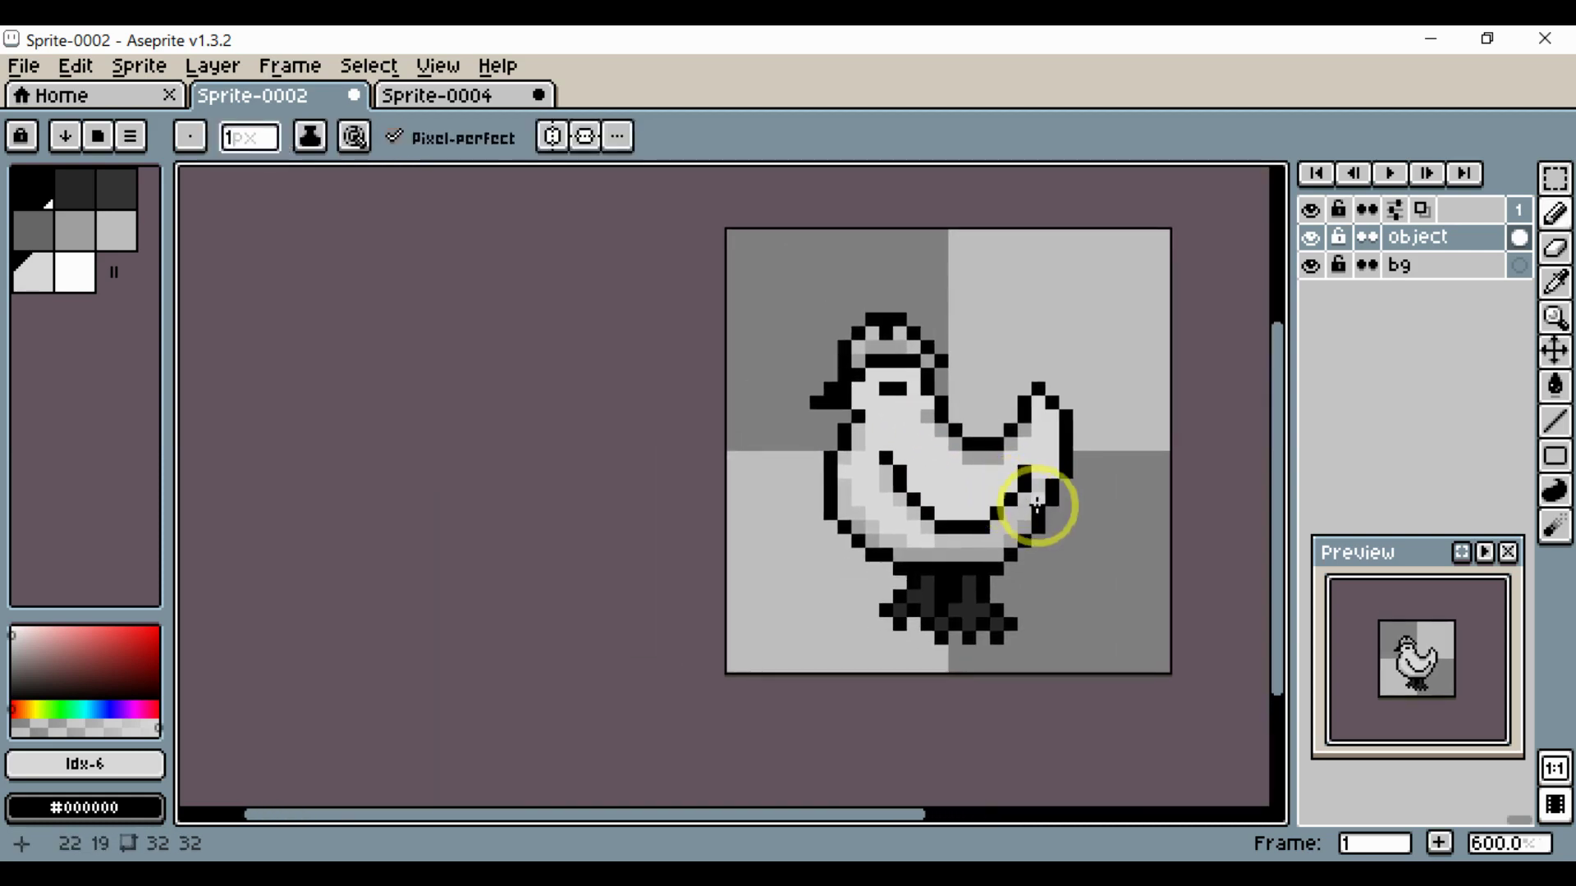
{"action": "scroll", "coordinate": [914, 627], "scroll_direction": "up", "scroll_amount": 1}
{"action": "mouse_move", "coordinate": [800, 565]}
{"action": "left_mouse_down"}
{"action": "mouse_move", "coordinate": [881, 566]}
{"action": "mouse_move", "coordinate": [838, 583]}
{"action": "mouse_move", "coordinate": [893, 561]}
{"action": "left_mouse_up"}
{"action": "left_click", "coordinate": [843, 570], "text": "alt"}
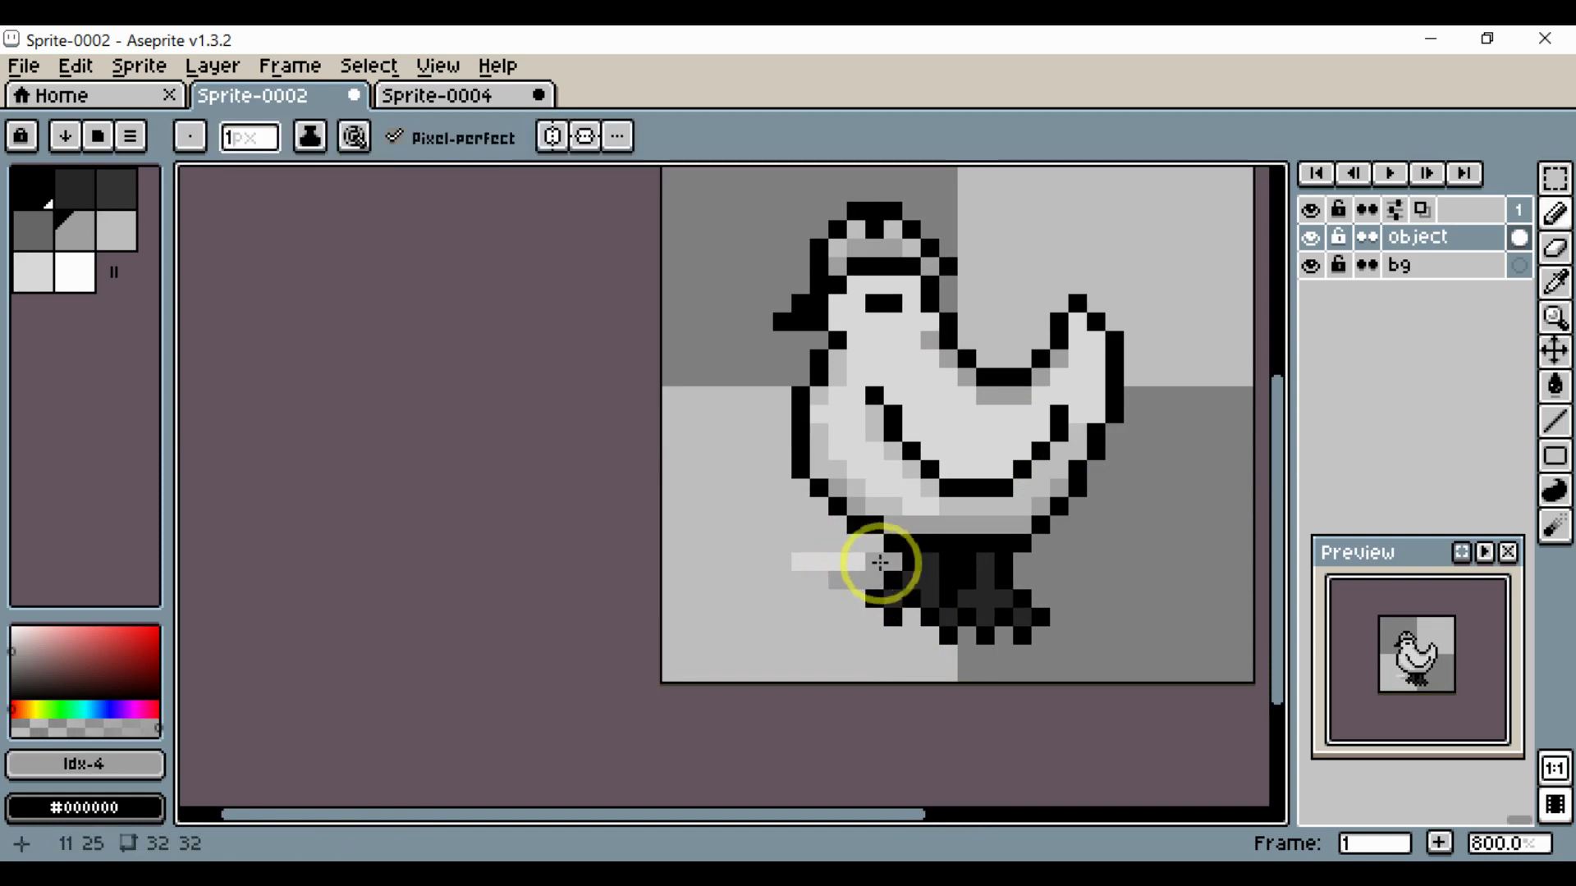
{"action": "left_click_drag", "start_coordinate": [1020, 566], "coordinate": [1157, 558]}
{"action": "mouse_move", "coordinate": [1035, 572]}
{"action": "left_mouse_down"}
{"action": "mouse_move", "coordinate": [1080, 570]}
{"action": "mouse_move", "coordinate": [1045, 591]}
{"action": "mouse_move", "coordinate": [1059, 598]}
{"action": "left_mouse_up"}
- Extend the #a0a0a0 ground patch beside and beneath the feet and out in front of the chicken
{"action": "scroll", "coordinate": [983, 591], "scroll_direction": "up", "scroll_amount": 1}
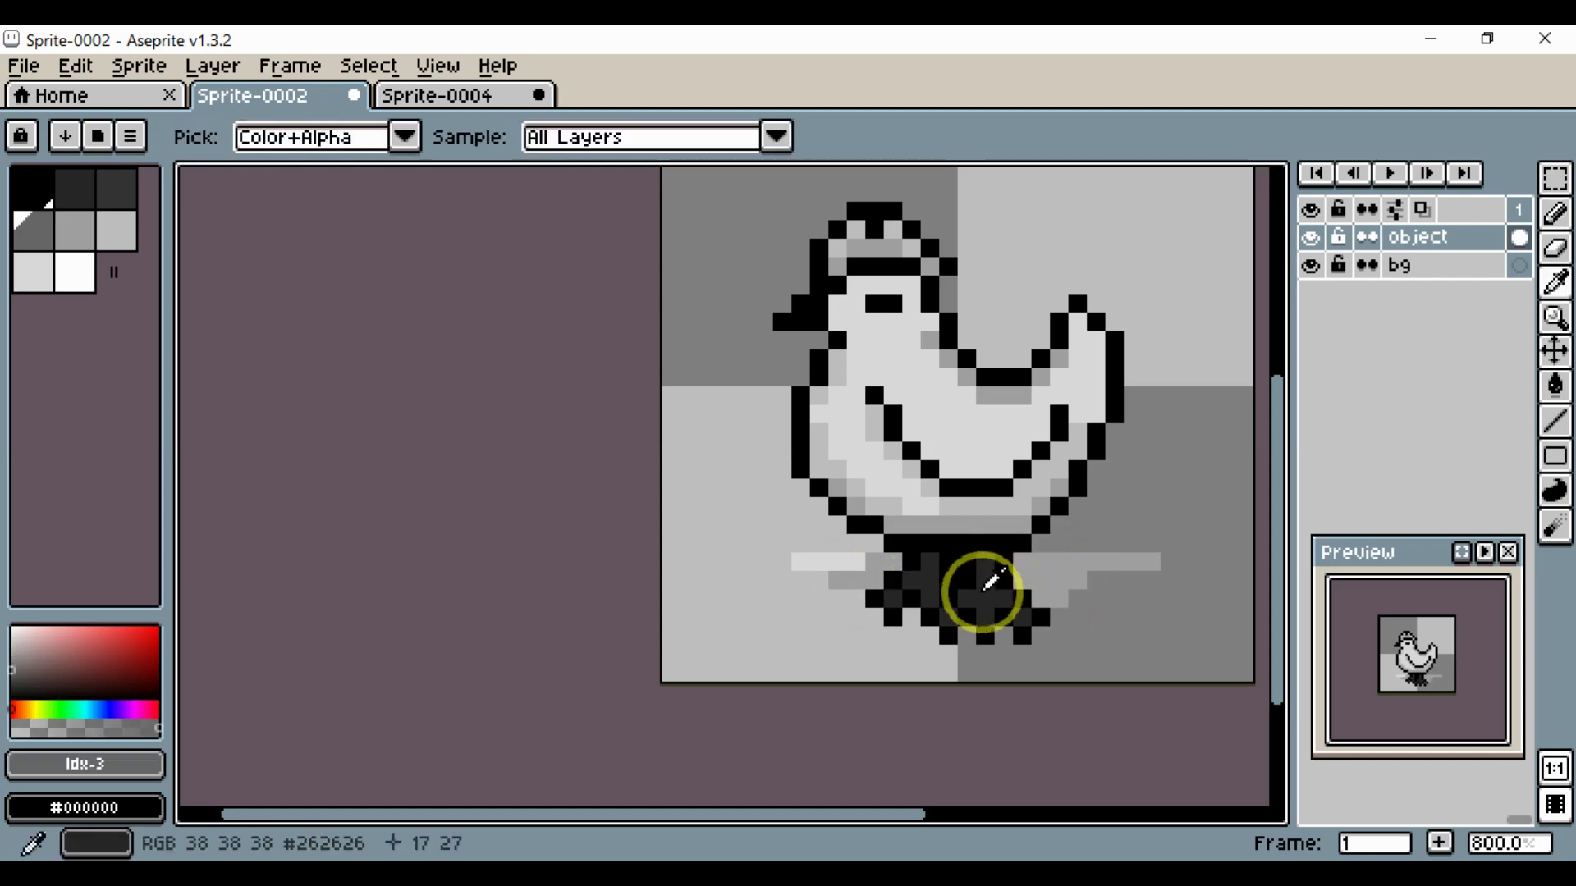
{"action": "scroll", "coordinate": [983, 592], "scroll_direction": "down", "scroll_amount": 1}
{"action": "key", "text": "alt"}
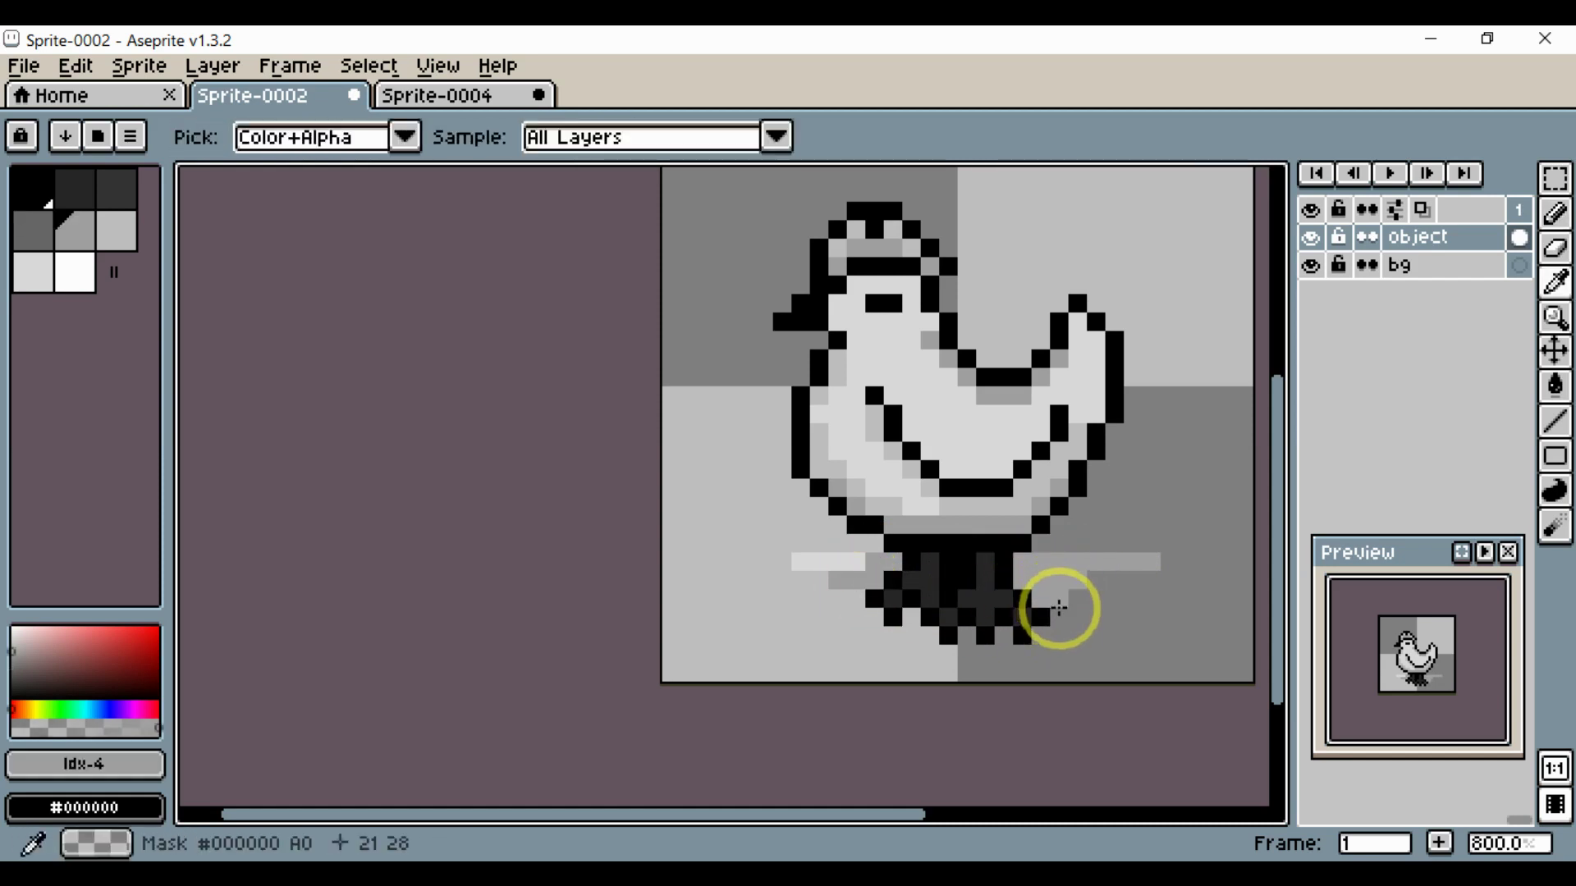
{"action": "mouse_move", "coordinate": [1059, 613]}
{"action": "left_mouse_down"}
{"action": "mouse_move", "coordinate": [1095, 617]}
{"action": "mouse_move", "coordinate": [1080, 632]}
{"action": "left_mouse_up"}
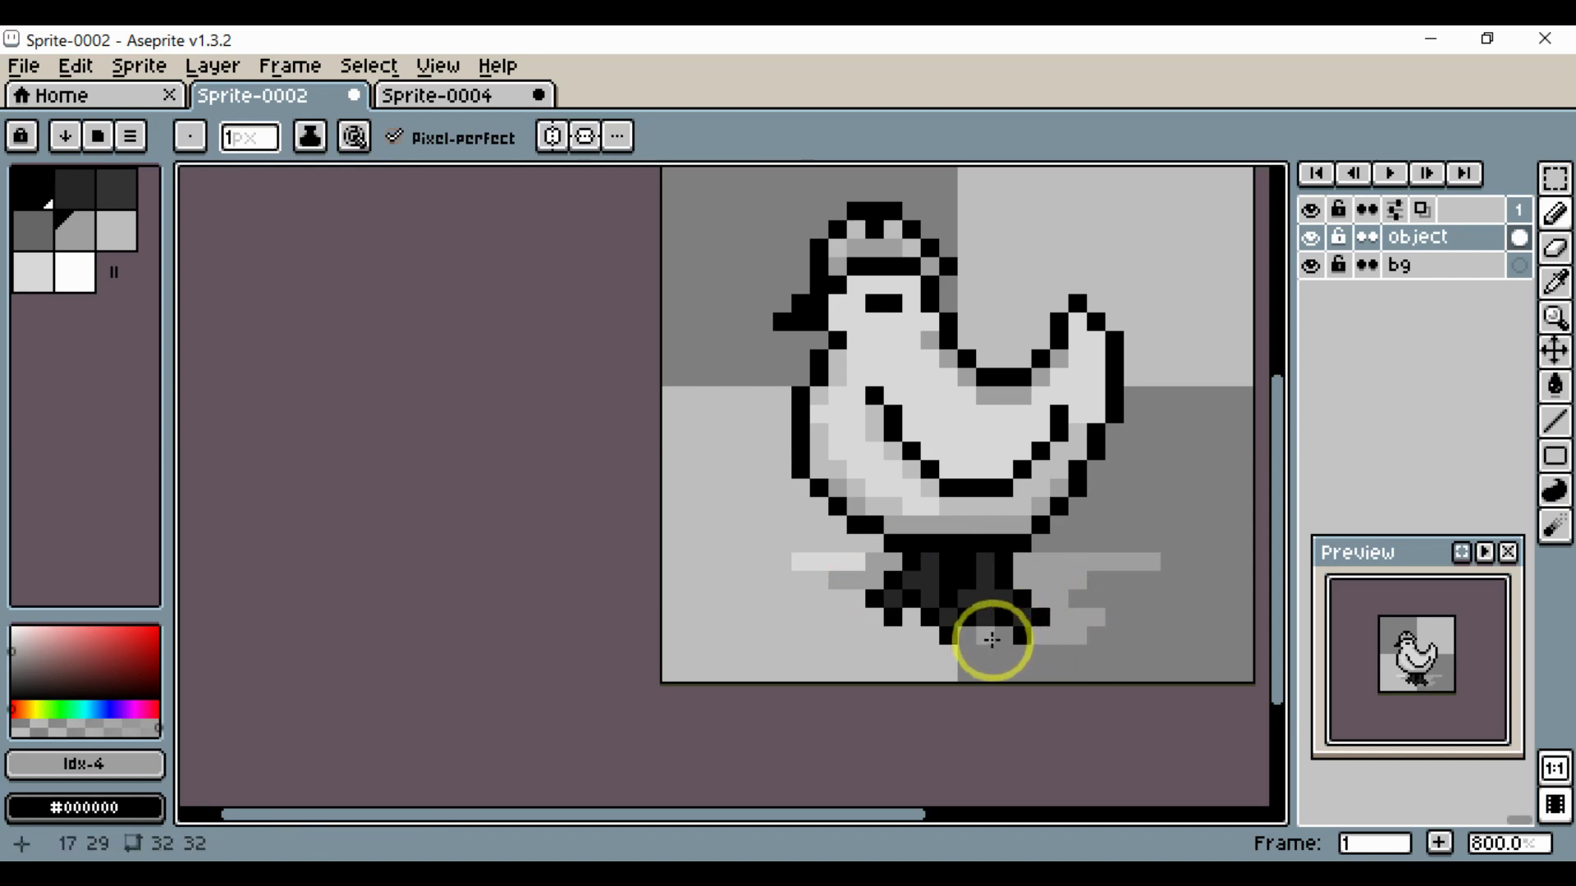
{"action": "left_click", "coordinate": [1009, 640]}
{"action": "mouse_move", "coordinate": [968, 643]}
{"action": "left_mouse_down"}
{"action": "mouse_move", "coordinate": [1046, 653]}
{"action": "mouse_move", "coordinate": [883, 661]}
{"action": "mouse_move", "coordinate": [936, 638]}
{"action": "mouse_move", "coordinate": [805, 635]}
{"action": "mouse_move", "coordinate": [922, 624]}
{"action": "mouse_move", "coordinate": [914, 614]}
{"action": "mouse_move", "coordinate": [785, 620]}
{"action": "mouse_move", "coordinate": [846, 598]}
{"action": "mouse_move", "coordinate": [749, 605]}
{"action": "left_mouse_up"}
- Add #d9d9d9 highlight strokes to the ground in front of, beneath and behind the feet
{"action": "left_click", "coordinate": [830, 558], "text": "alt"}
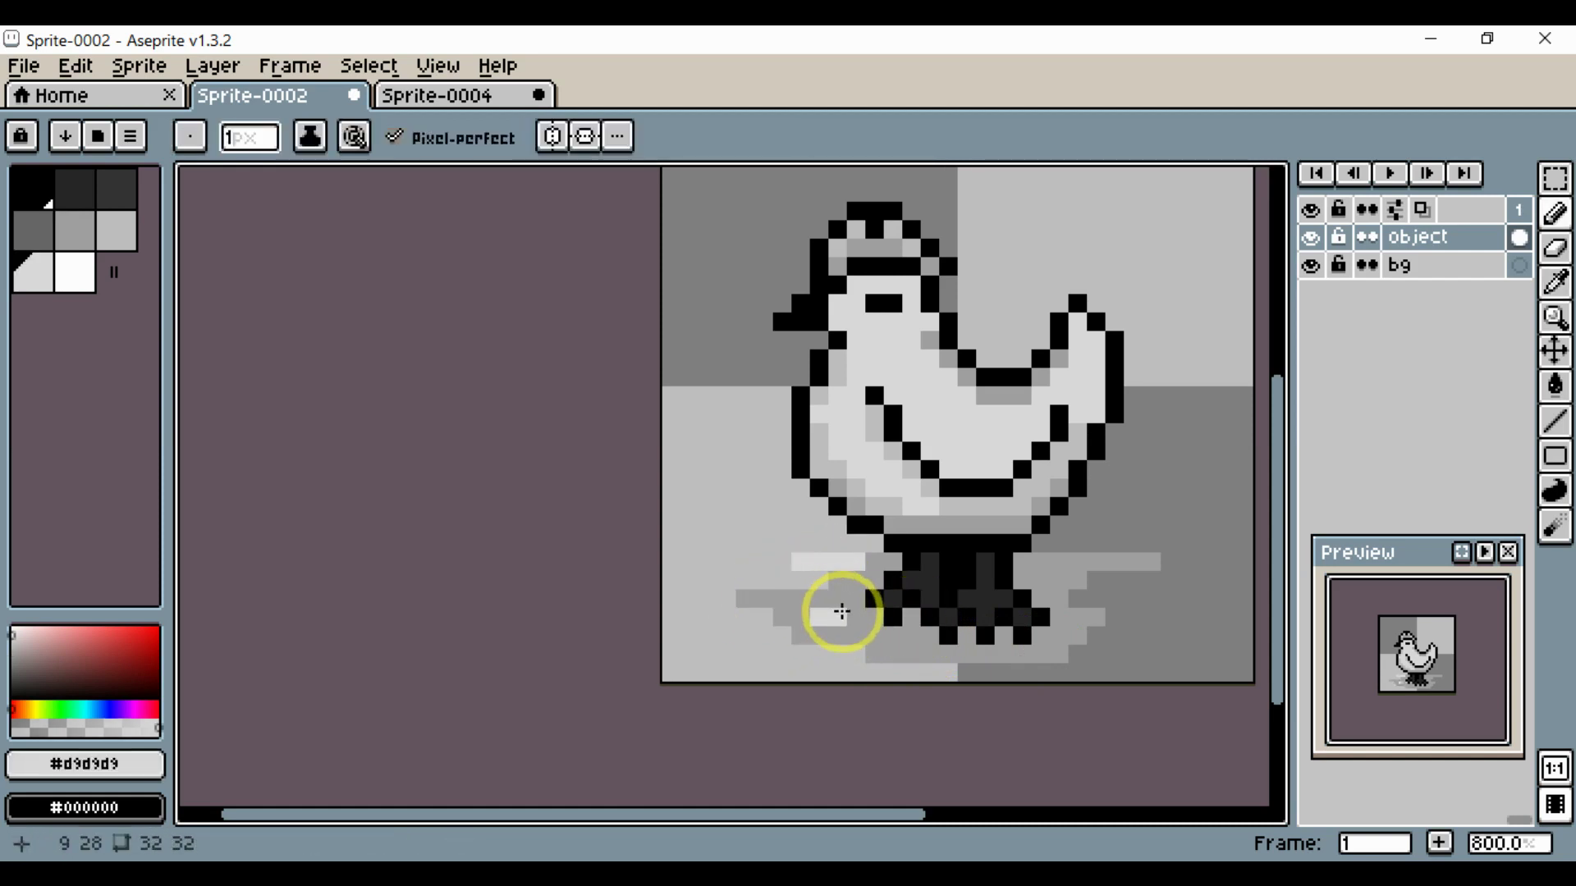
{"action": "left_click_drag", "start_coordinate": [920, 654], "coordinate": [988, 654]}
{"action": "mouse_move", "coordinate": [1033, 565]}
{"action": "left_mouse_down"}
{"action": "mouse_move", "coordinate": [1058, 566]}
{"action": "mouse_move", "coordinate": [1061, 586]}
{"action": "mouse_move", "coordinate": [1132, 581]}
{"action": "left_mouse_up"}
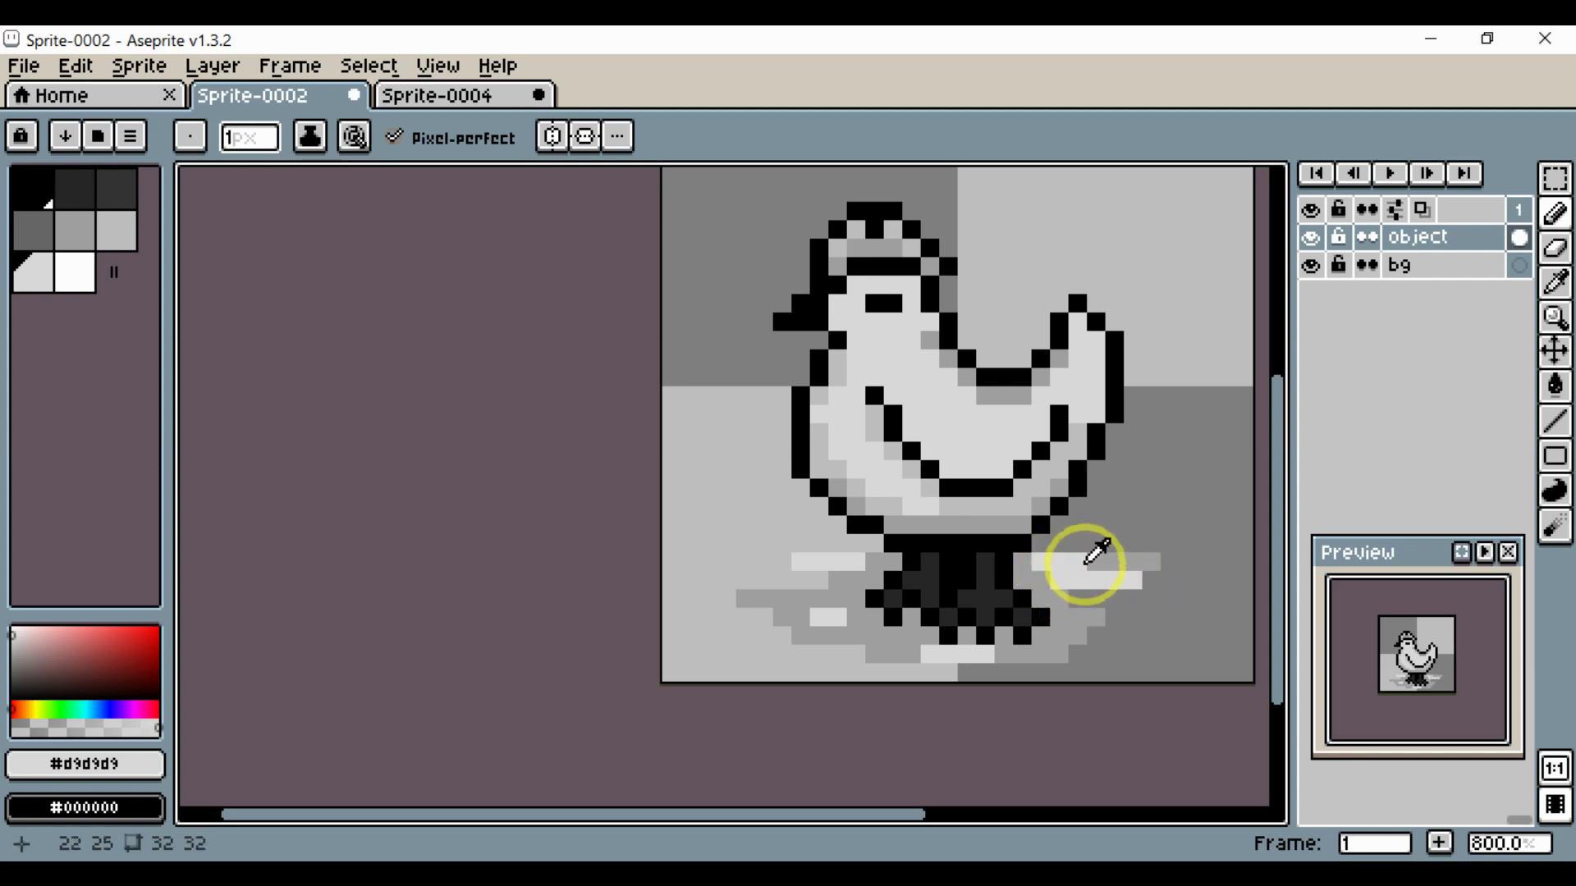
{"action": "left_click", "coordinate": [1085, 565], "text": "alt"}
{"action": "left_click", "coordinate": [1063, 566], "text": "alt"}
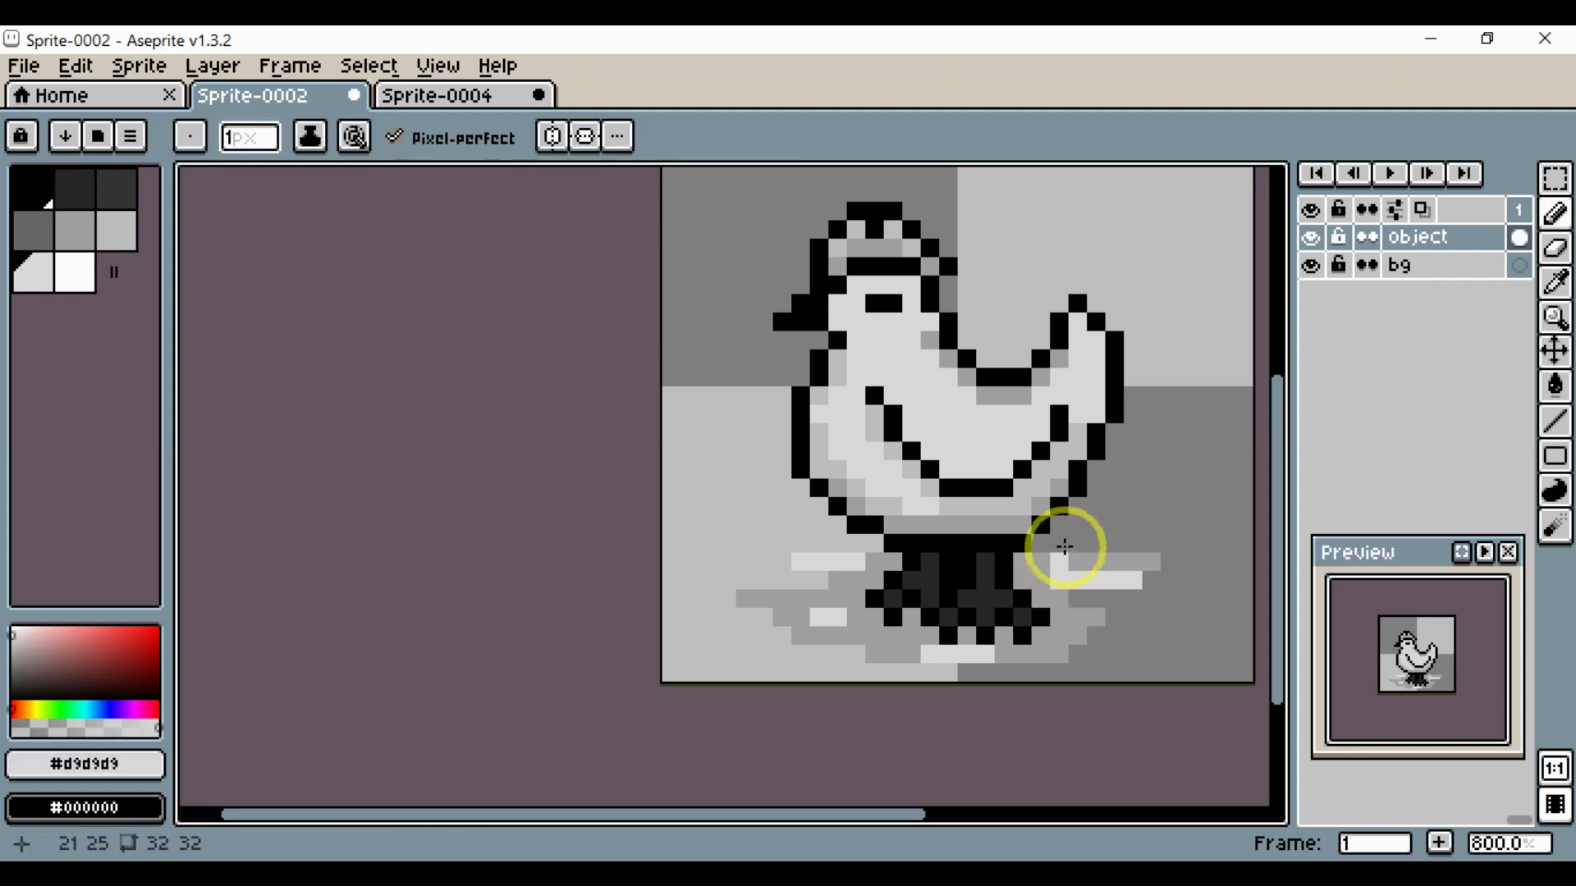
{"action": "mouse_move", "coordinate": [1065, 546]}
{"action": "left_mouse_down"}
{"action": "mouse_move", "coordinate": [1116, 543]}
{"action": "mouse_move", "coordinate": [1047, 550]}
{"action": "mouse_move", "coordinate": [1047, 563]}
{"action": "mouse_move", "coordinate": [1166, 544]}
{"action": "left_mouse_up"}
- Widen the ground patch's upper and front edges with #a0a0a0 and add a short #d9d9d9 highlight near its front edge
{"action": "left_click", "coordinate": [1046, 563], "text": "alt"}
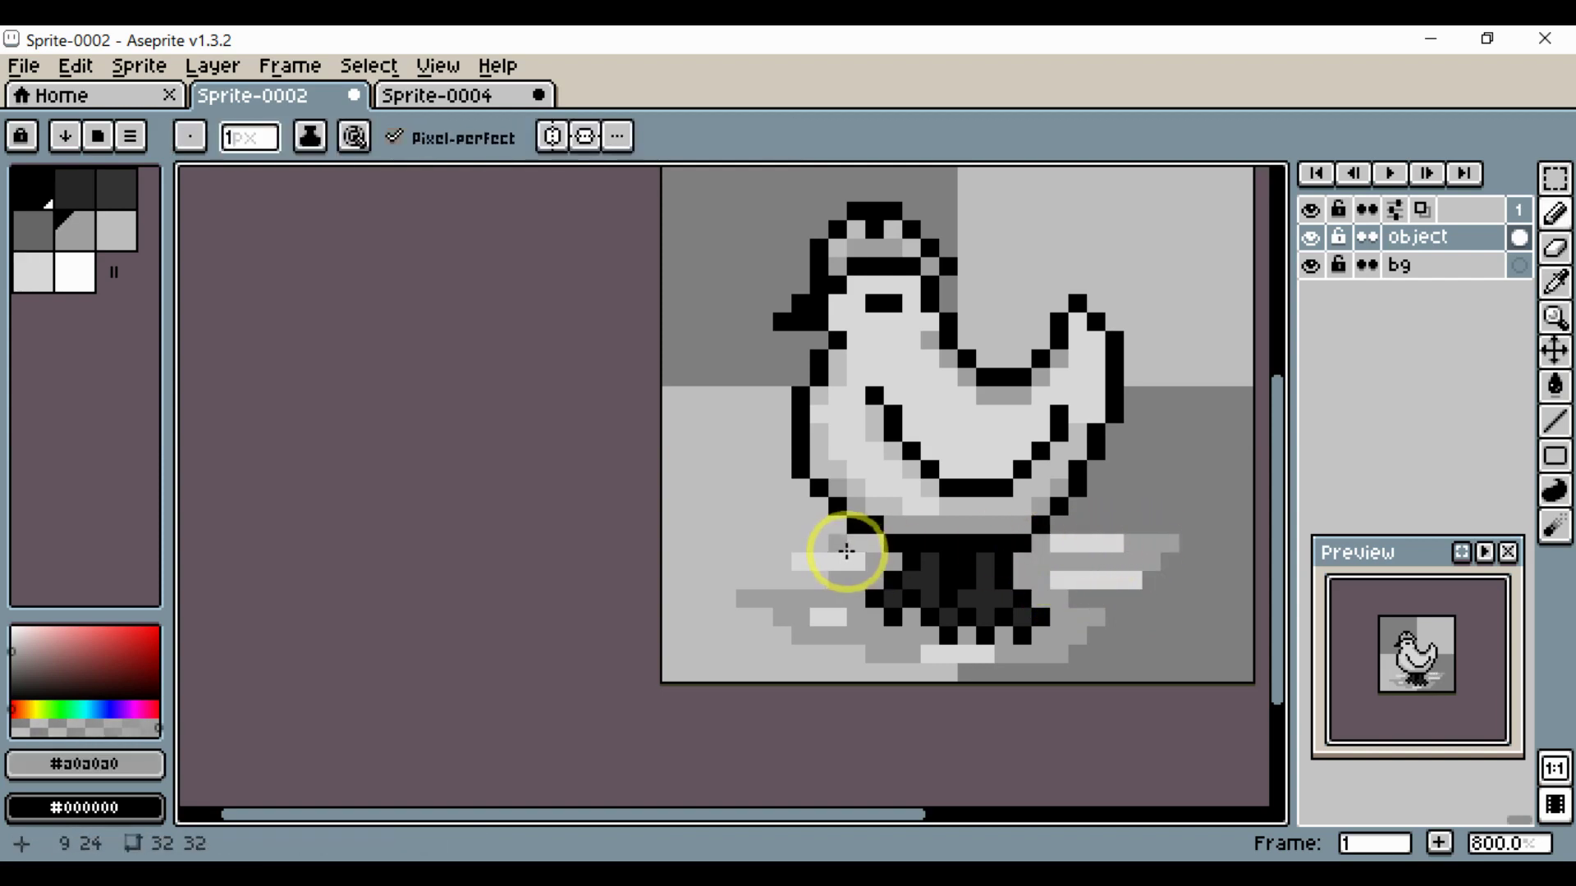
{"action": "left_click_drag", "start_coordinate": [870, 546], "coordinate": [781, 547]}
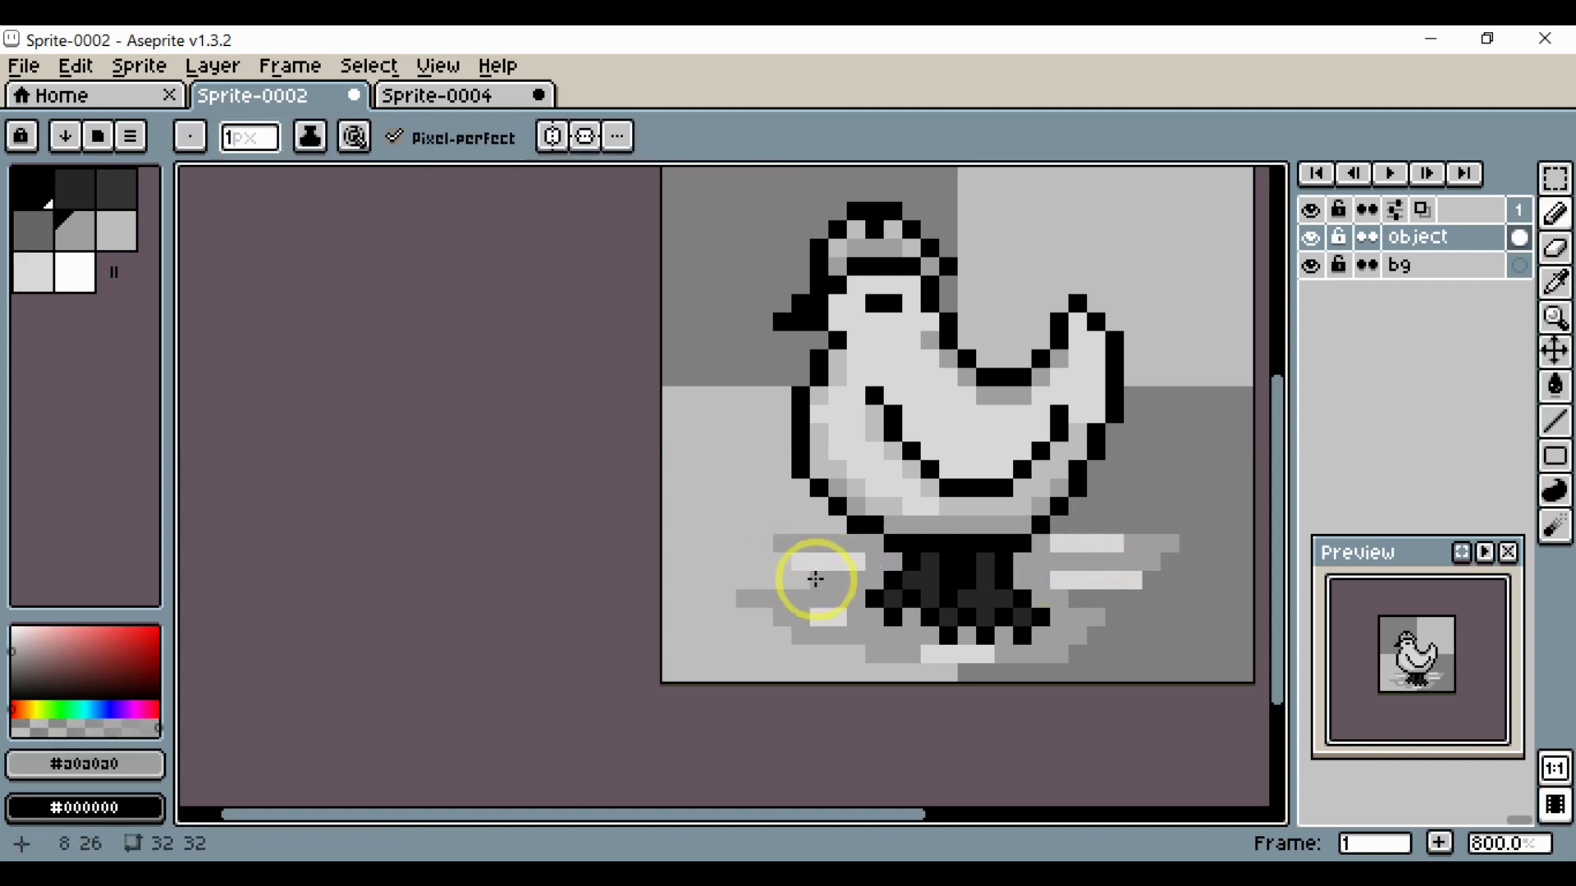
{"action": "left_click", "coordinate": [800, 566], "text": "alt"}
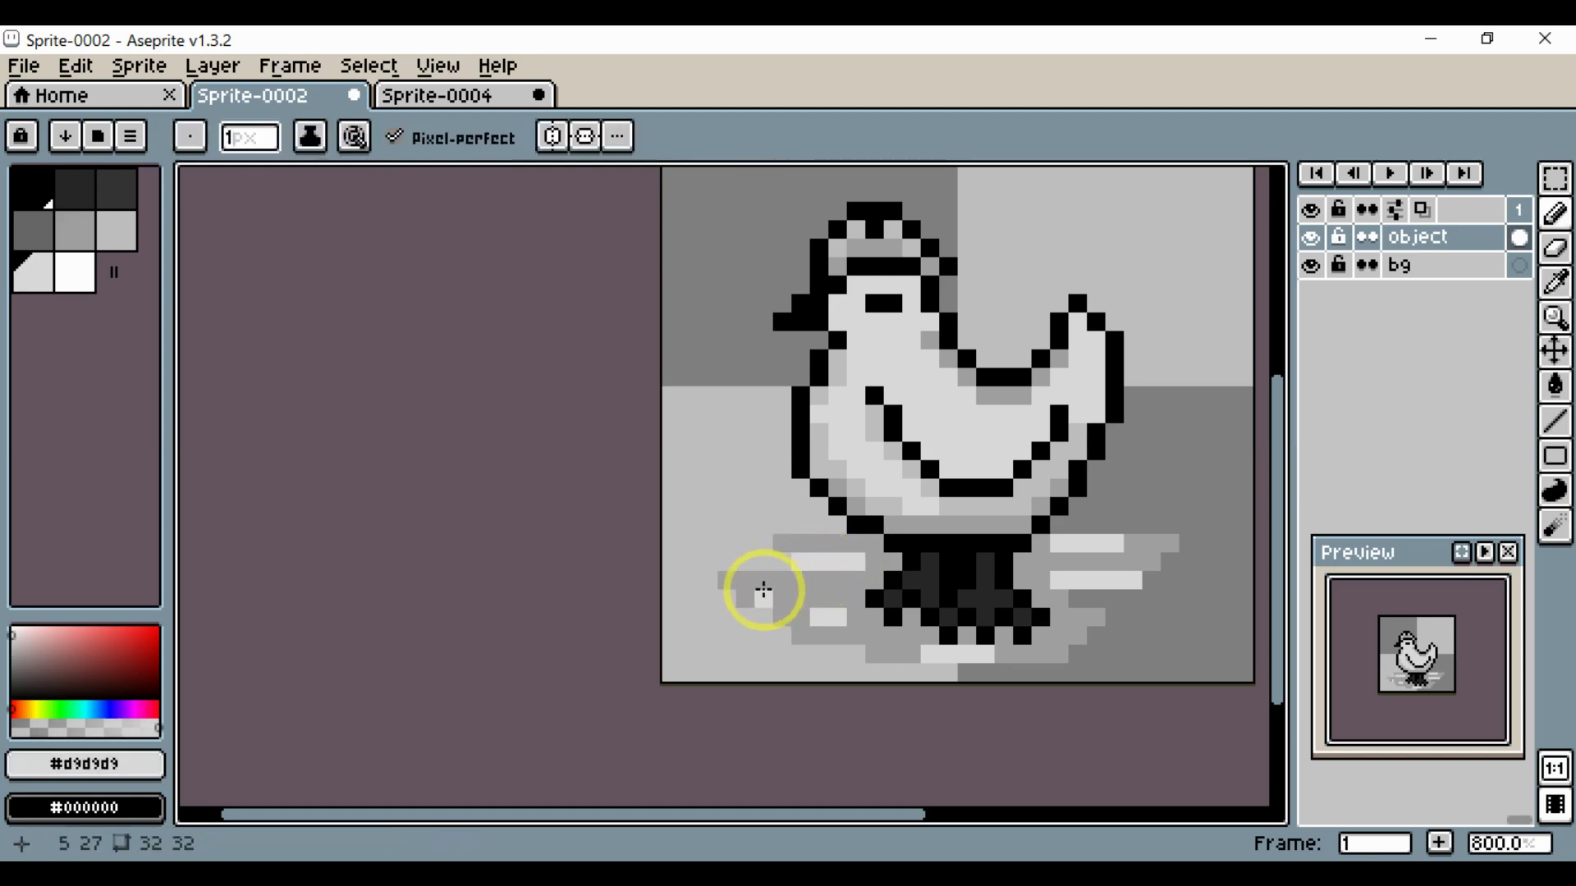
{"action": "key", "text": "alt"}
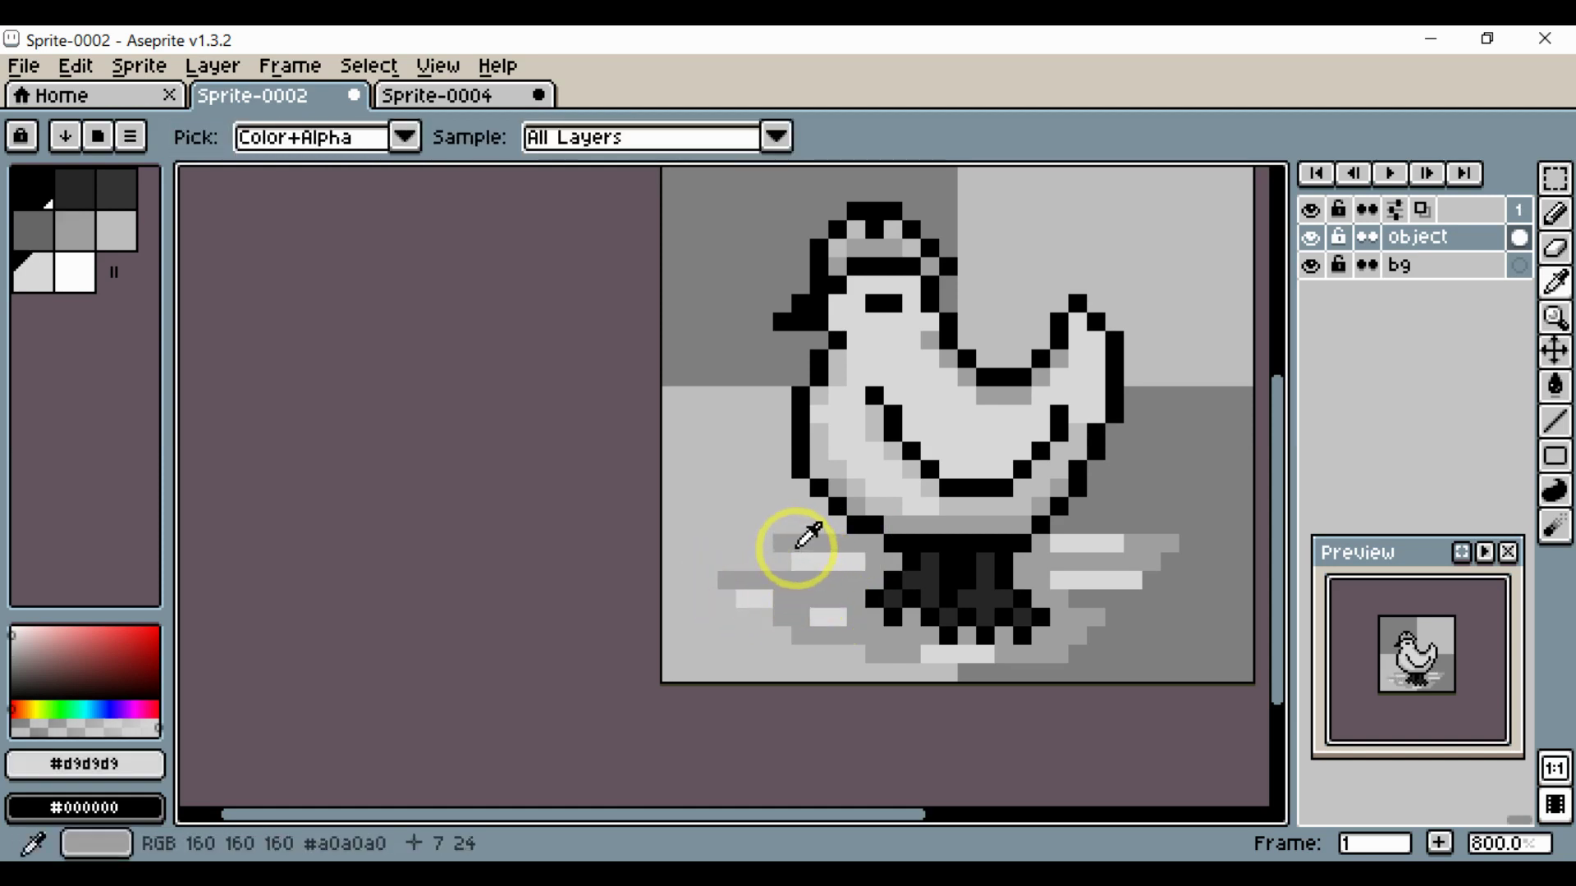
{"action": "left_click", "coordinate": [796, 548], "text": "alt"}
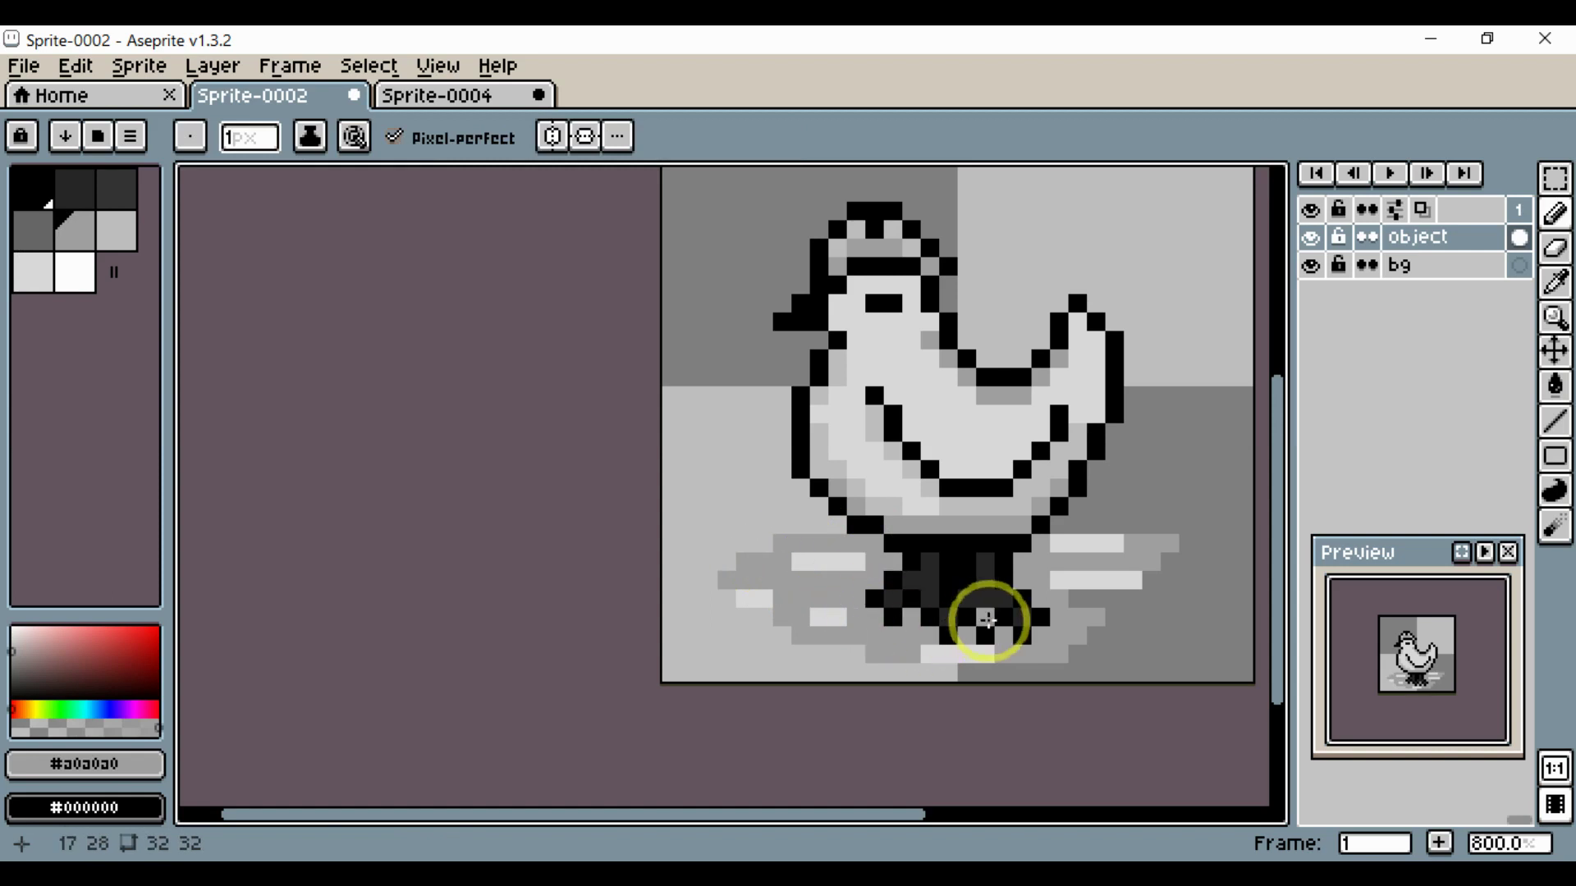
- Add a #d9d9d9 highlight pixel and dark grey #666666 accents to the ground behind the feet, under the tail
{"action": "scroll", "coordinate": [984, 613], "scroll_direction": "down", "scroll_amount": 1}
{"action": "scroll", "coordinate": [1034, 608], "scroll_direction": "up", "scroll_amount": 3}
{"action": "left_click", "coordinate": [1053, 555], "text": "alt"}
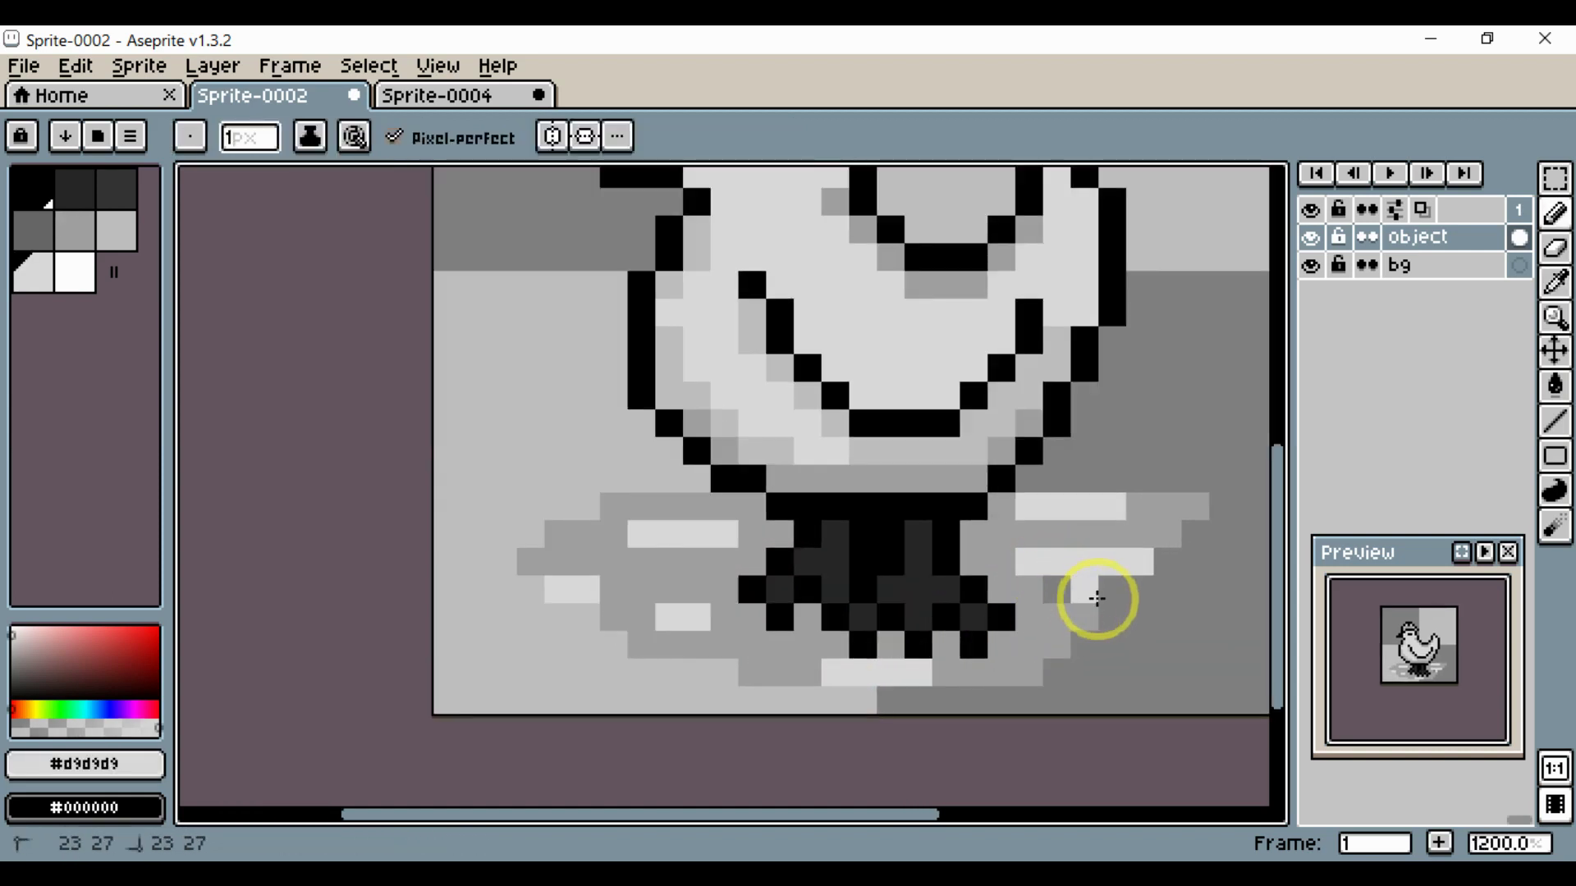
{"action": "scroll", "coordinate": [1077, 598], "scroll_direction": "up", "scroll_amount": 3}
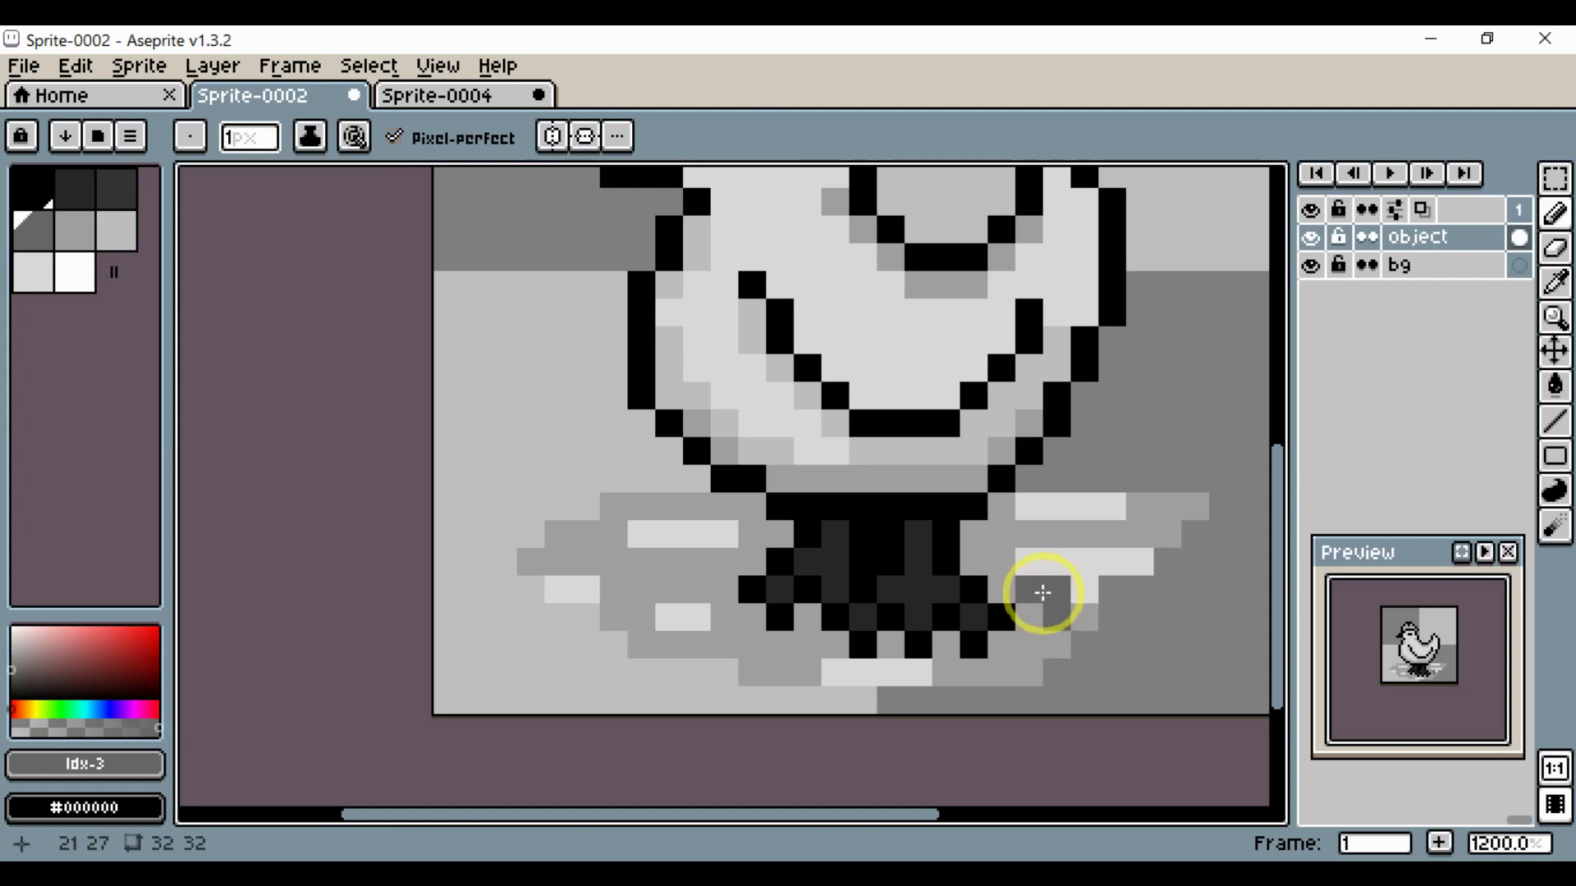
{"action": "mouse_move", "coordinate": [1125, 527]}
{"action": "left_mouse_down"}
{"action": "mouse_move", "coordinate": [1160, 509]}
{"action": "mouse_move", "coordinate": [1150, 482]}
{"action": "mouse_move", "coordinate": [1166, 484]}
{"action": "left_mouse_up"}
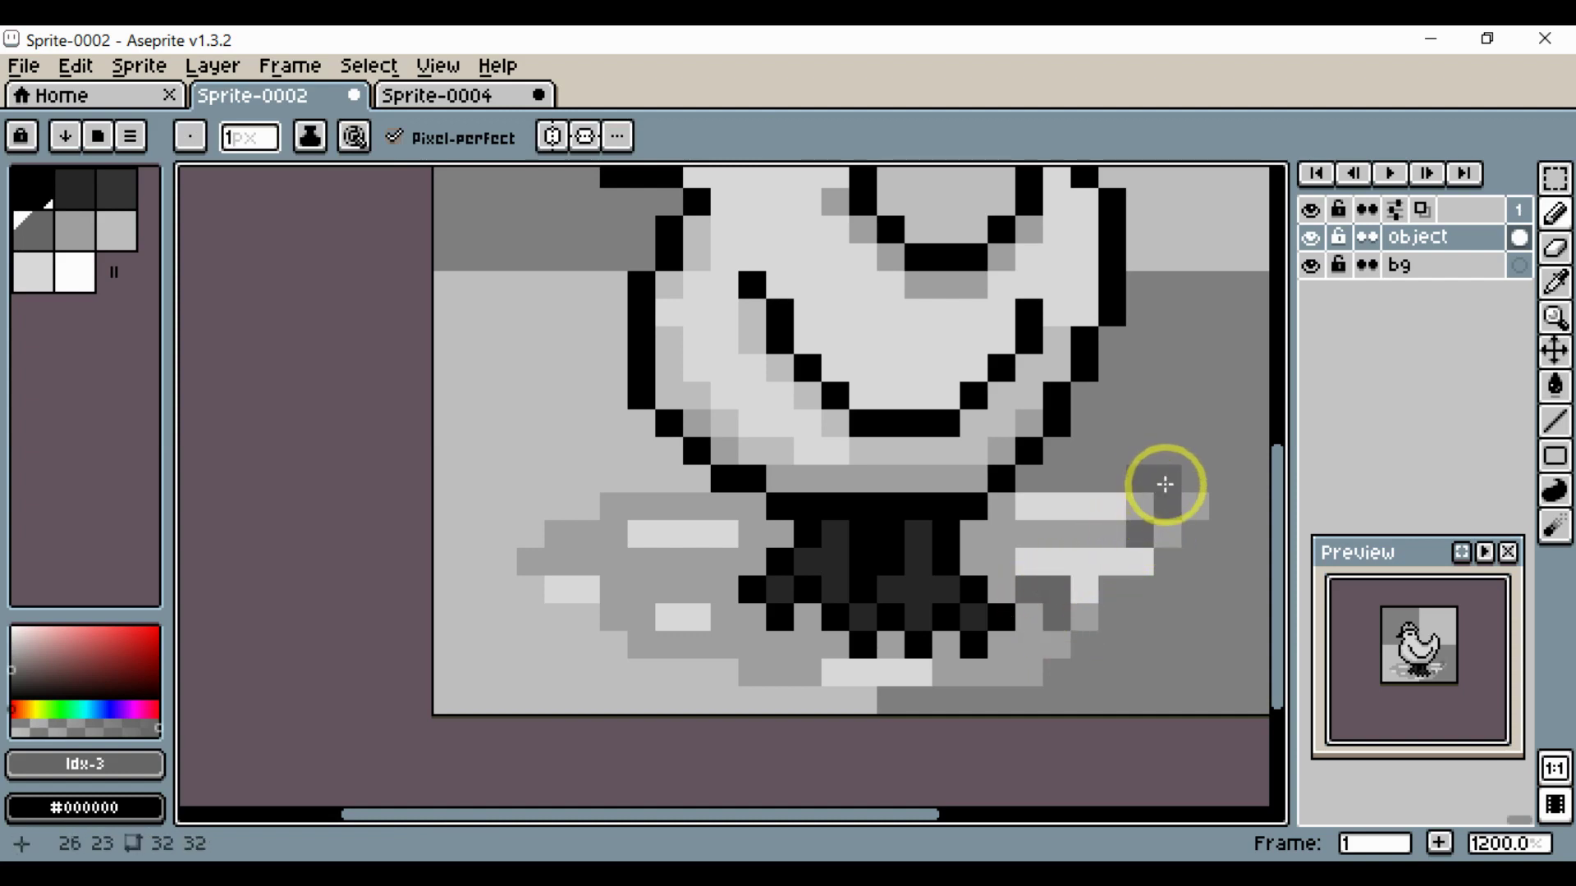
- Paint dark grey #666666 accents along the front part of the ground patch, including beneath the breast
{"action": "left_click_drag", "start_coordinate": [571, 520], "coordinate": [668, 531]}
{"action": "left_click", "coordinate": [655, 518]}
{"action": "mouse_move", "coordinate": [680, 461]}
{"action": "left_mouse_down"}
{"action": "mouse_move", "coordinate": [637, 538]}
{"action": "mouse_move", "coordinate": [834, 665]}
{"action": "mouse_move", "coordinate": [750, 667]}
{"action": "left_mouse_up"}
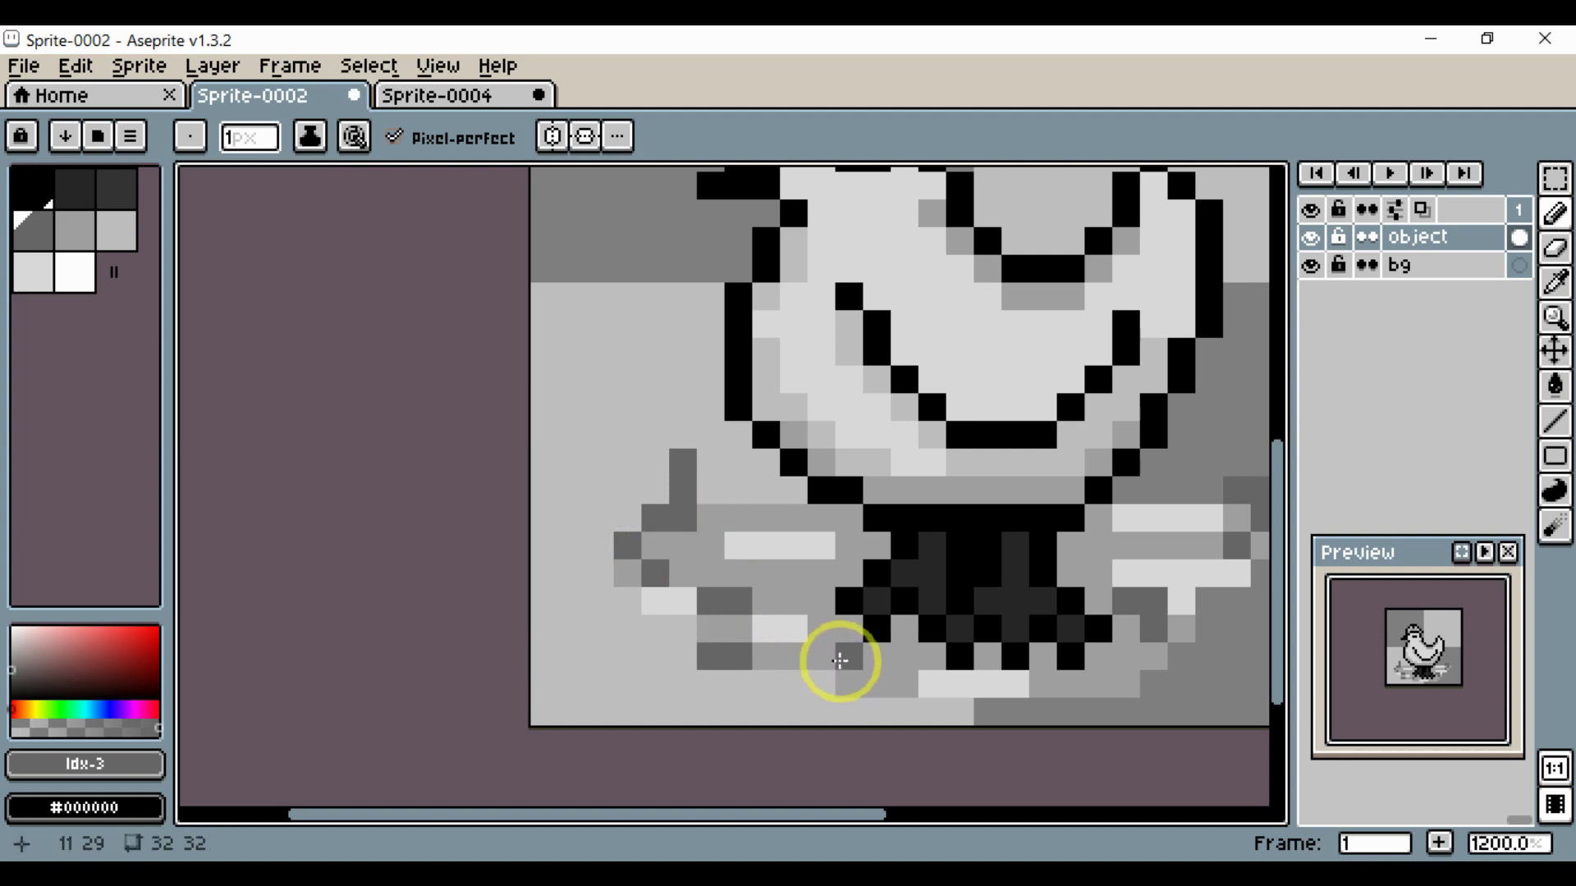
{"action": "left_click", "coordinate": [624, 618]}
{"action": "scroll", "coordinate": [597, 616], "scroll_direction": "down", "scroll_amount": 4}
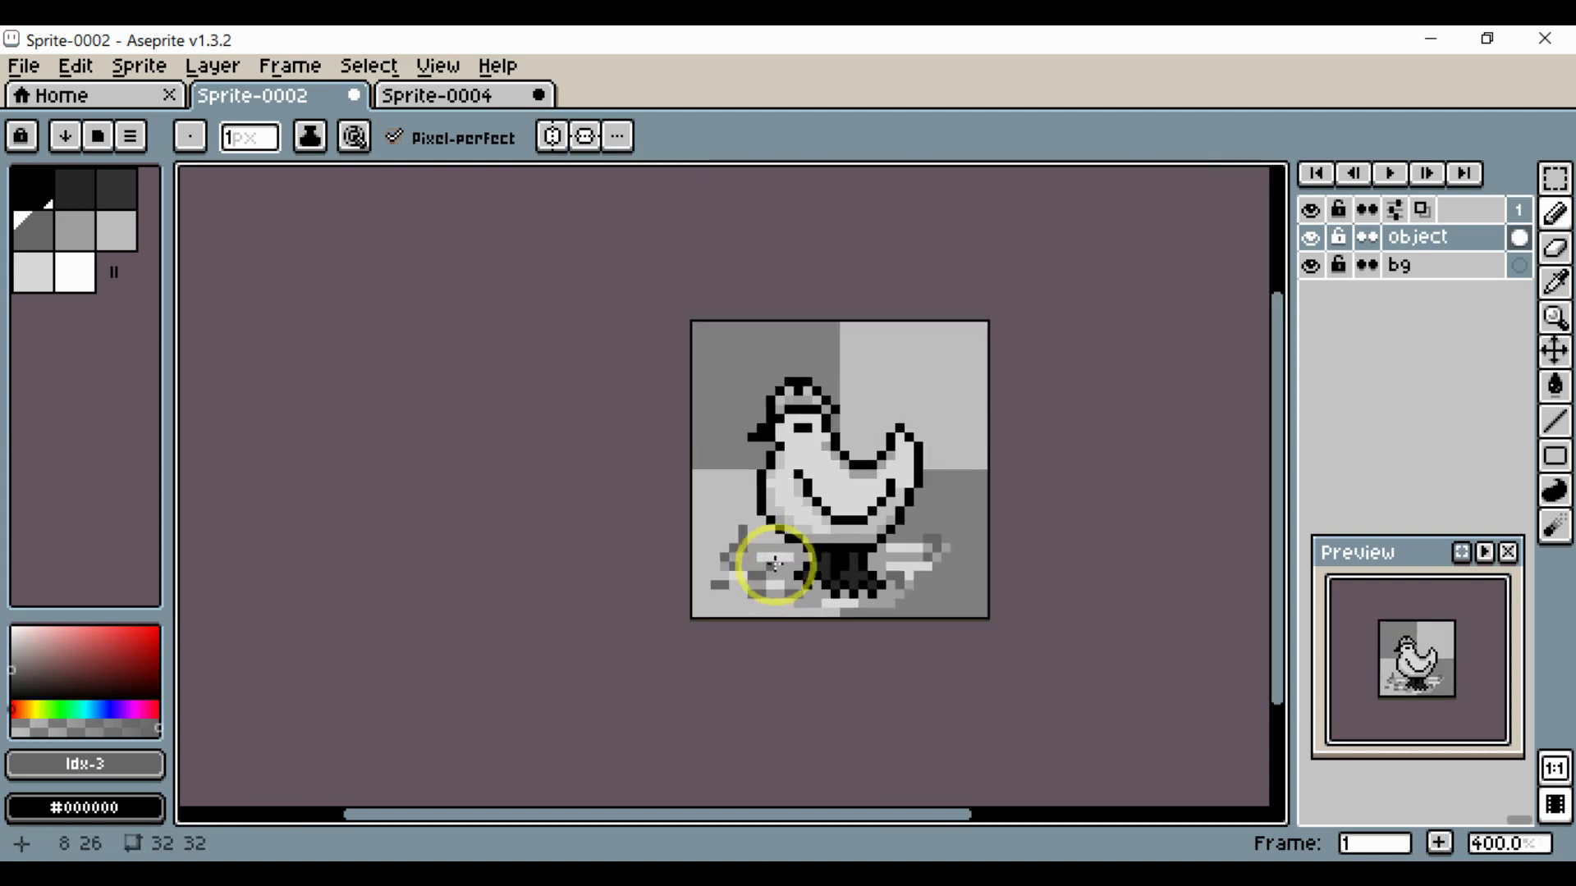
{"action": "scroll", "coordinate": [919, 586], "scroll_direction": "up", "scroll_amount": 4}
{"action": "left_click_drag", "start_coordinate": [821, 509], "coordinate": [989, 553]}
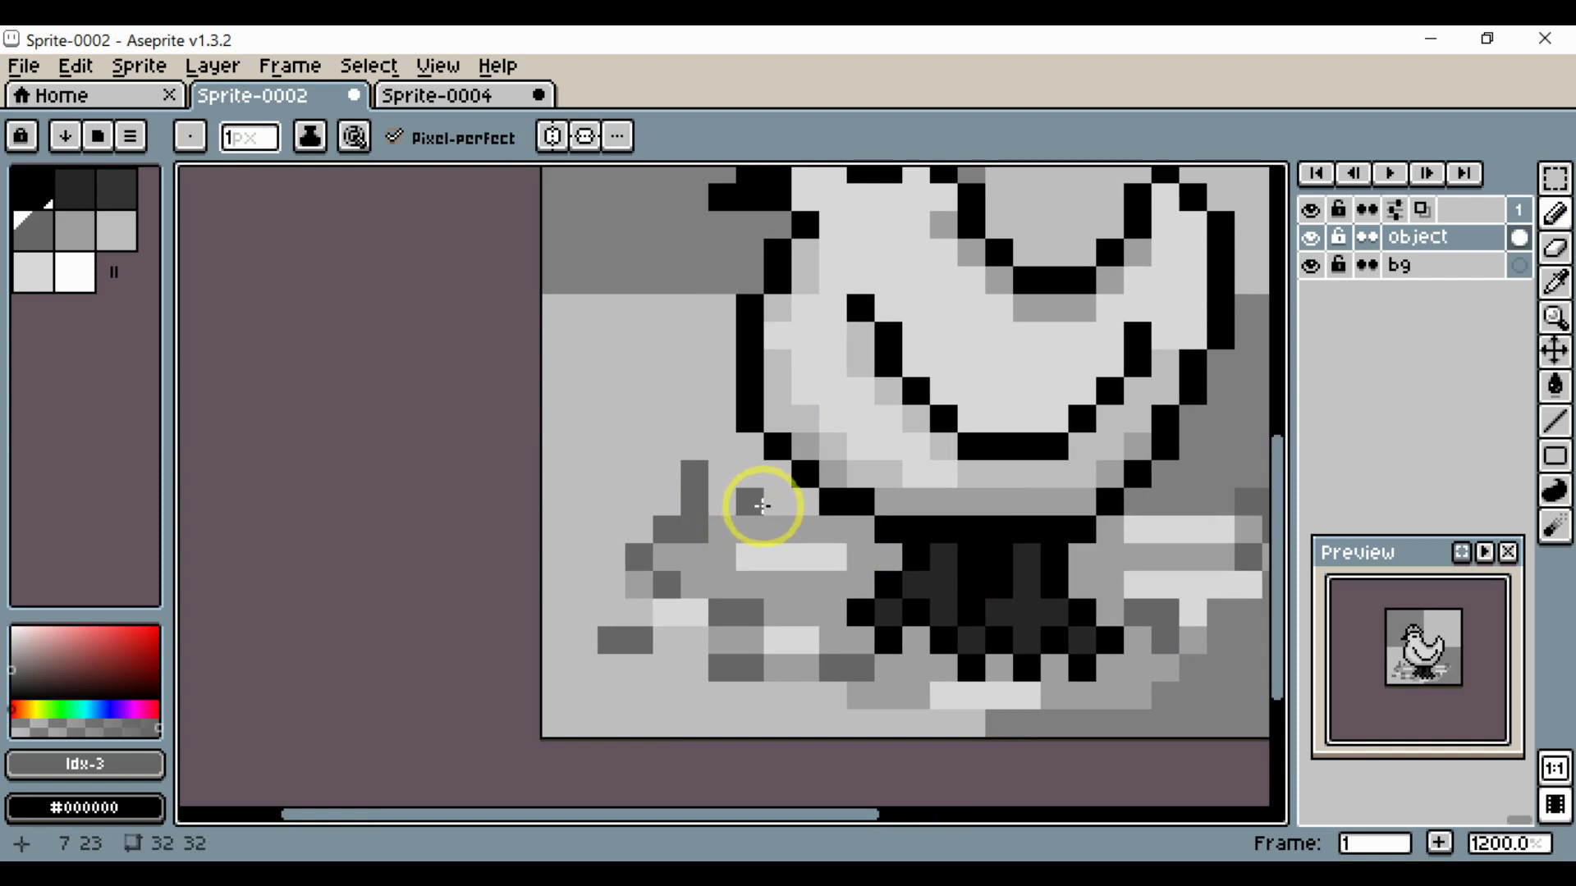
- Erase the top pixel of the upright dark accent at the front of the ground patch
{"action": "scroll", "coordinate": [781, 528], "scroll_direction": "down", "scroll_amount": 5}
{"action": "scroll", "coordinate": [901, 588], "scroll_direction": "up", "scroll_amount": 3}
{"action": "key", "text": "e"}
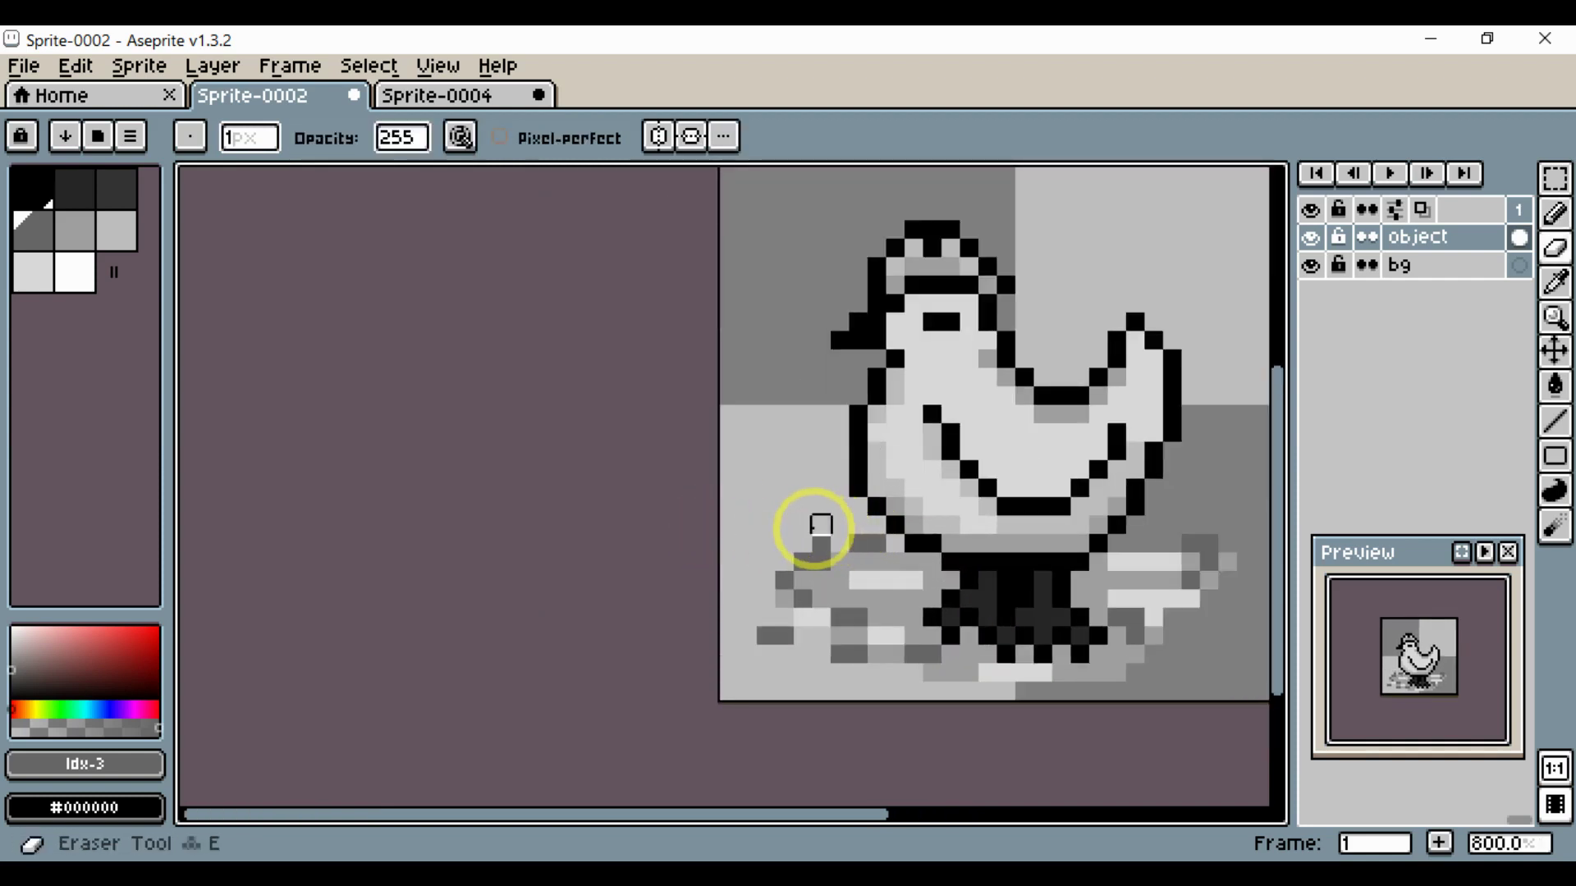
{"action": "key", "text": "space"}
{"action": "scroll", "coordinate": [933, 603], "scroll_direction": "down", "scroll_amount": 3}
{"action": "scroll", "coordinate": [971, 549], "scroll_direction": "up", "scroll_amount": 3}
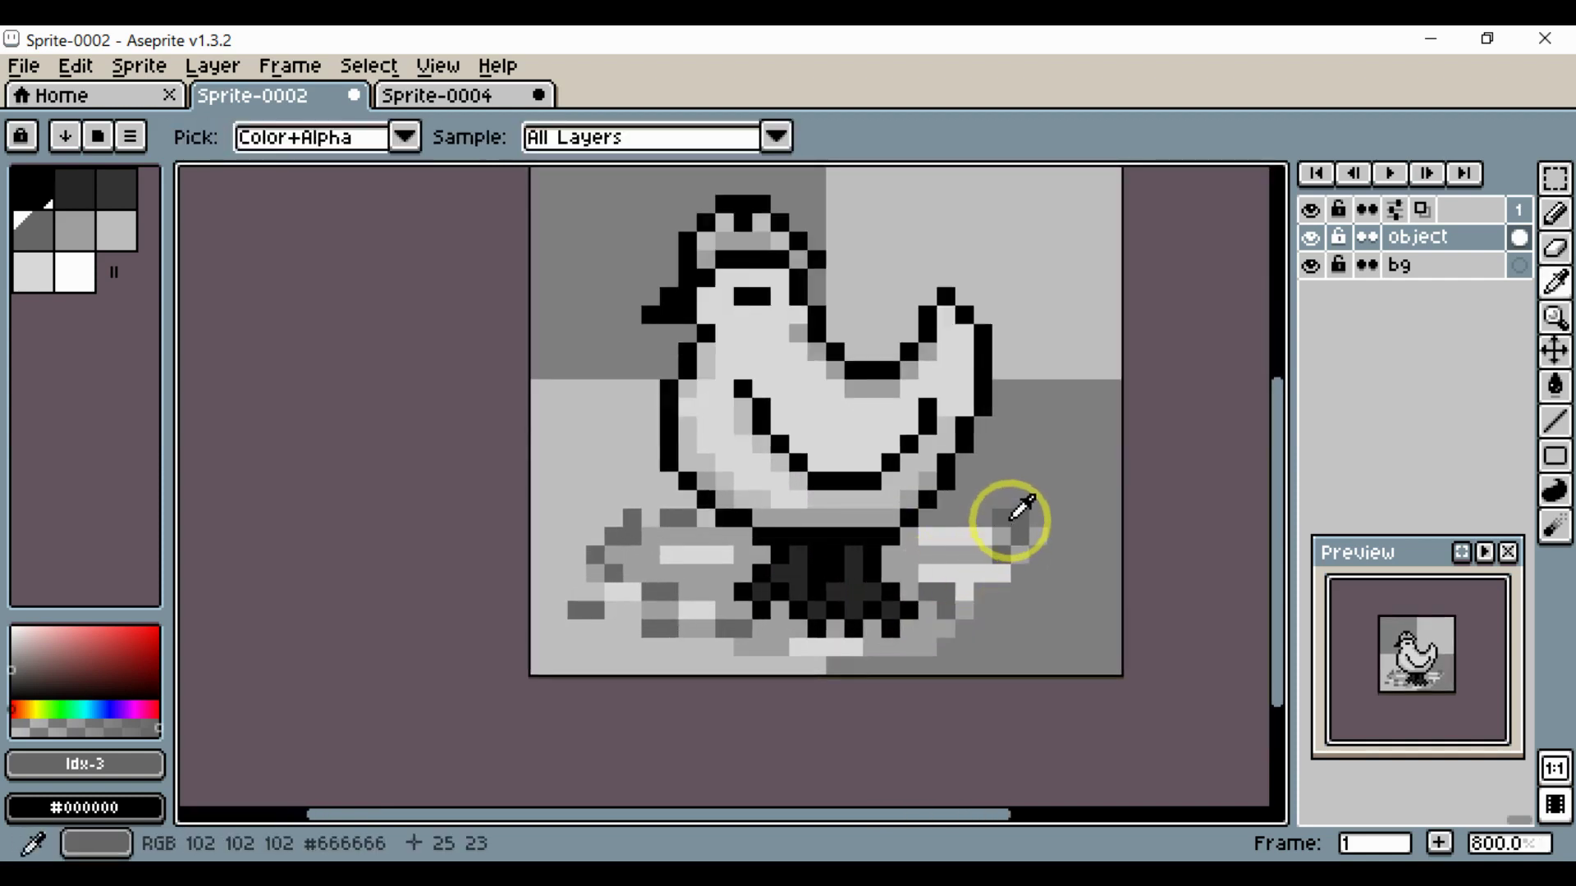
- Sample #666666 and reshape the dark accent at the rear tip of the ground patch under the tail
{"action": "left_click", "coordinate": [1003, 517], "text": "alt"}
{"action": "scroll", "coordinate": [1002, 513], "scroll_direction": "down", "scroll_amount": 3}
{"action": "key", "text": "space"}
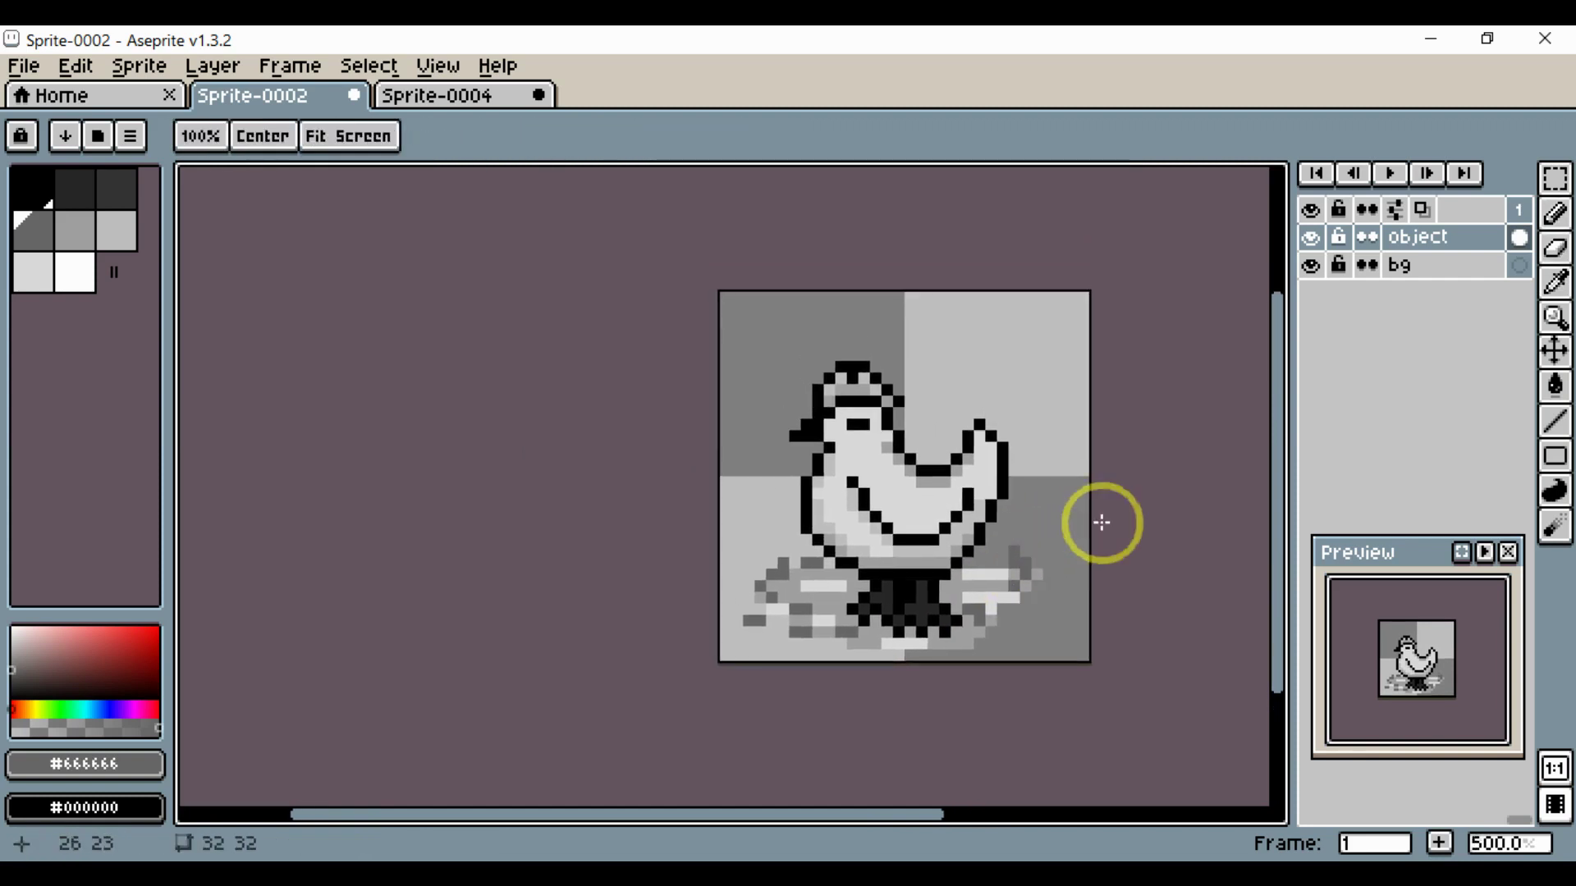
- Fill the bg layer with a near-white green tint, HSV 97°, 3, 100, using the Paint Bucket
{"action": "left_click", "coordinate": [1426, 271]}
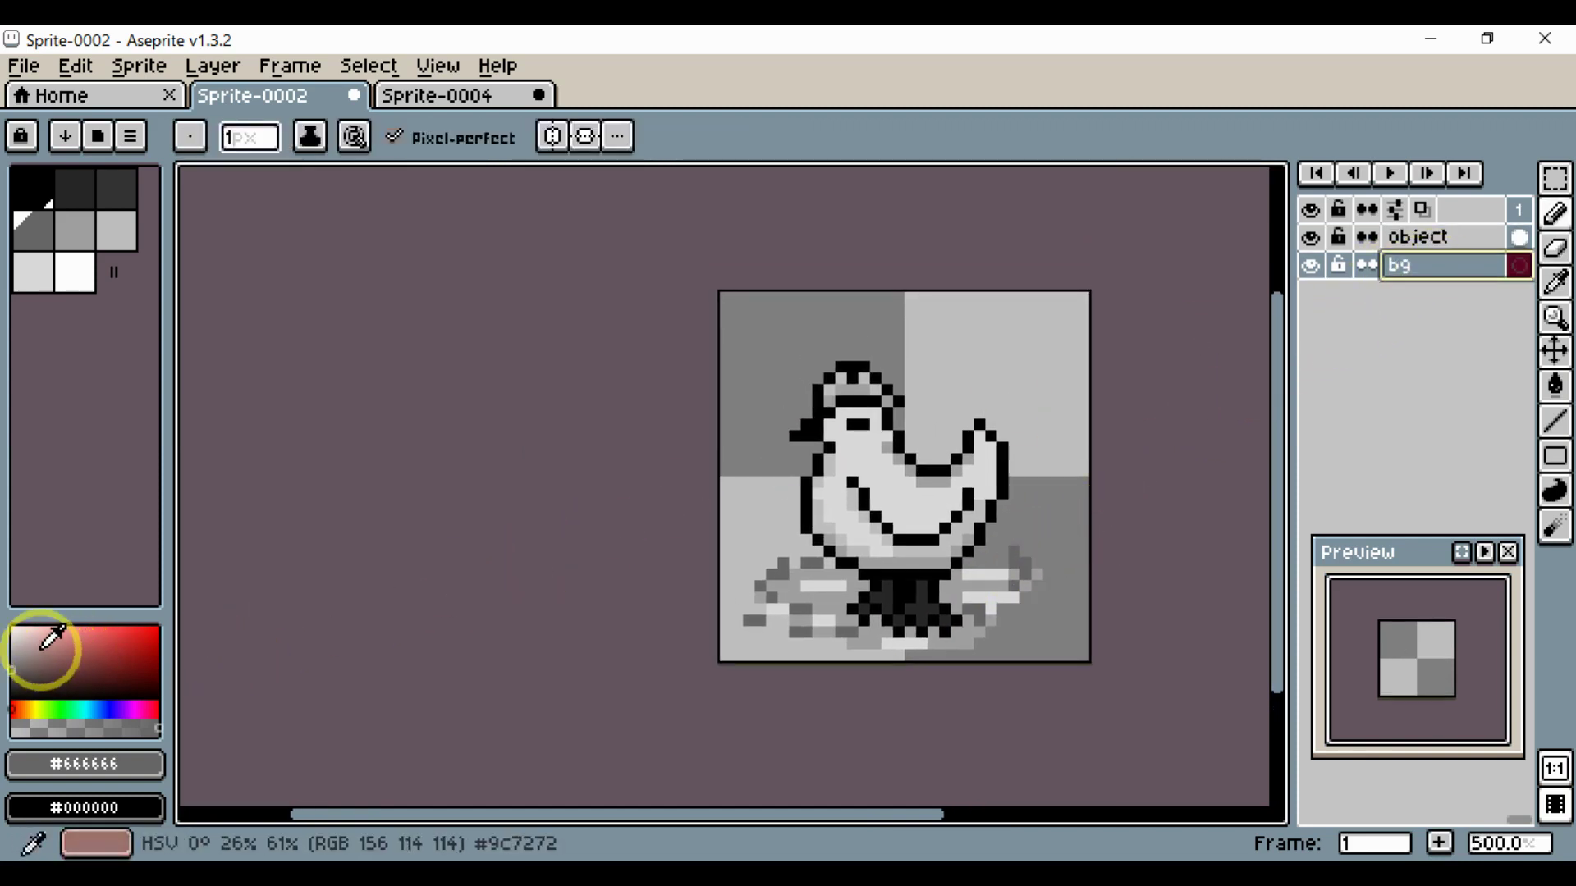
{"action": "left_click", "coordinate": [61, 630]}
{"action": "left_click", "coordinate": [34, 627]}
{"action": "left_click_drag", "start_coordinate": [47, 707], "coordinate": [16, 625]}
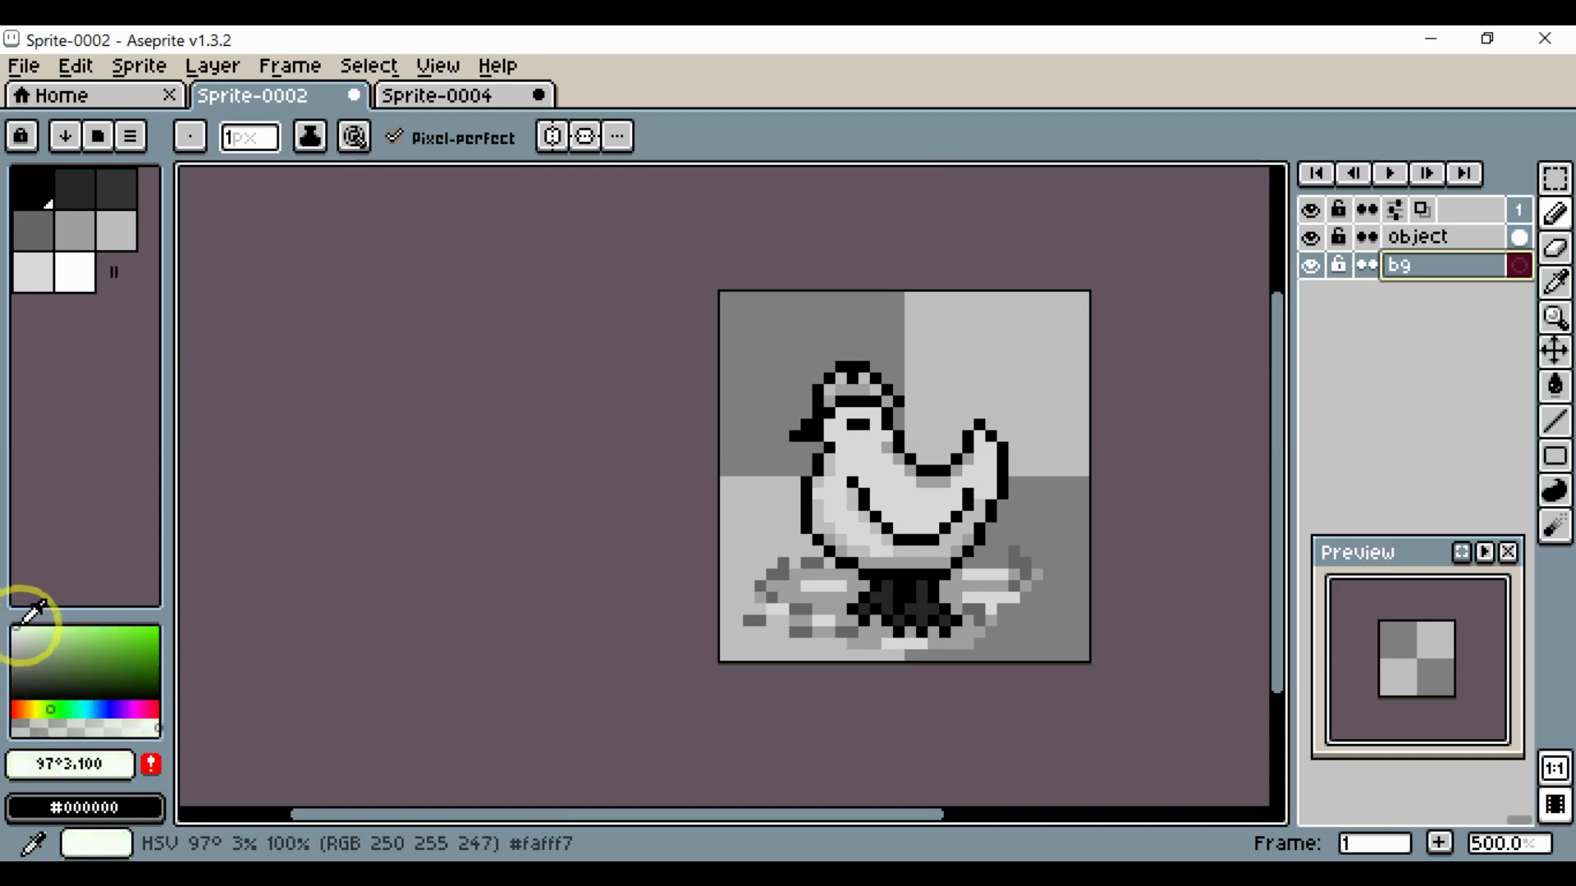
{"action": "key", "text": "g"}
{"action": "left_click", "coordinate": [764, 499]}
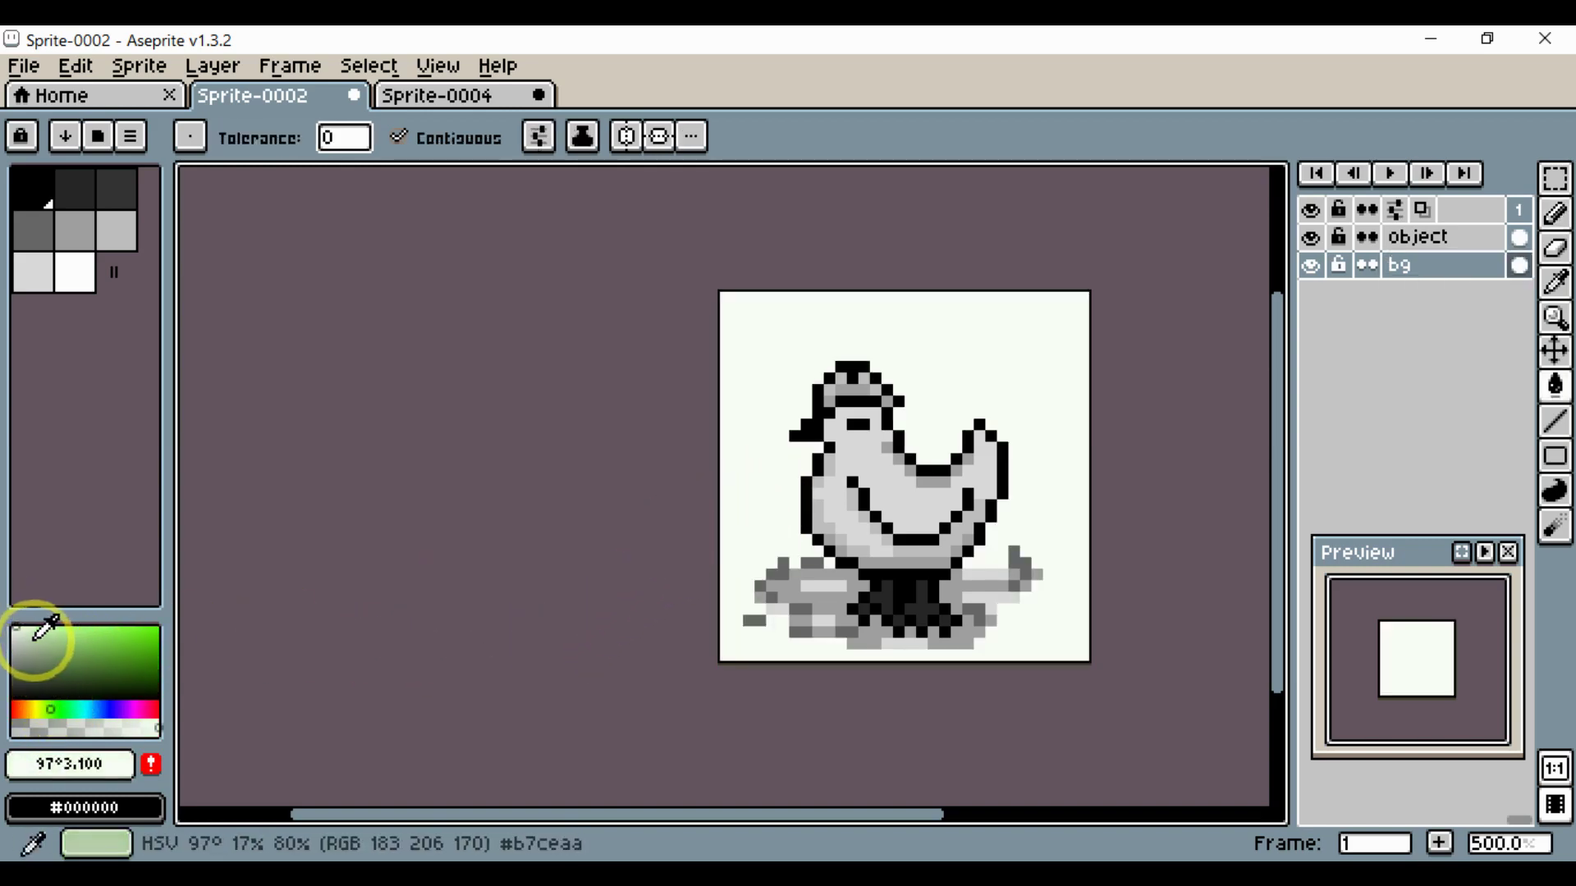
- Refill the bg layer with a pale green, HSV 97°, 7, 93
{"action": "mouse_move", "coordinate": [23, 630]}
{"action": "left_mouse_down"}
{"action": "mouse_move", "coordinate": [55, 654]}
{"action": "mouse_move", "coordinate": [23, 631]}
{"action": "left_mouse_up"}
{"action": "left_click", "coordinate": [743, 488]}
{"action": "left_click", "coordinate": [755, 460]}
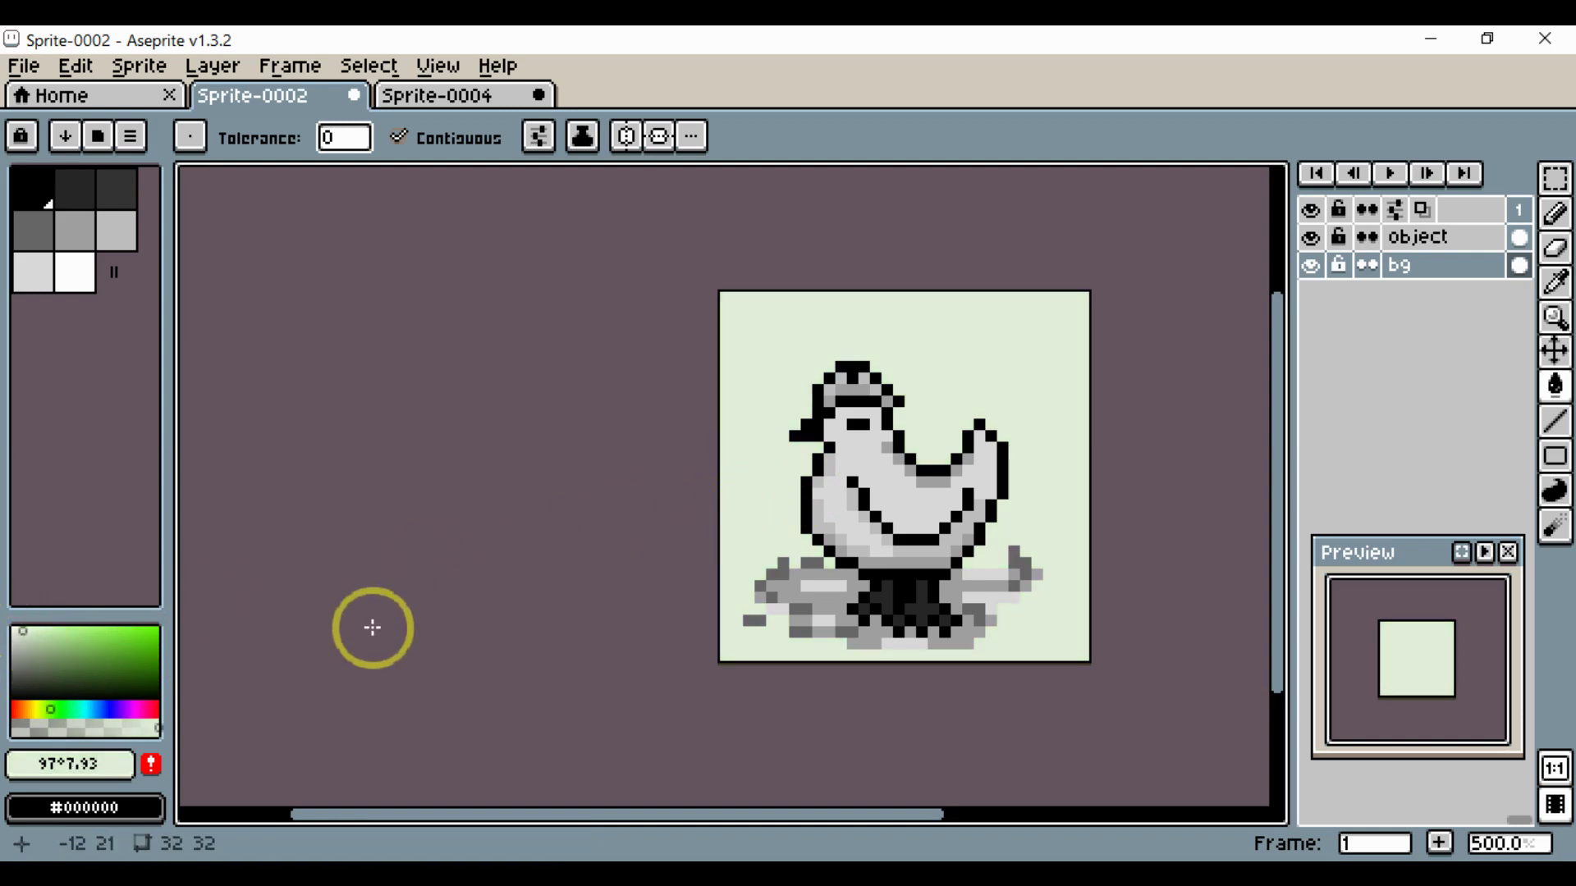
- Try neutral grey fills on the bg layer at HSV brightness 61, 35 and 90 using the Paint Bucket
{"action": "left_click_drag", "start_coordinate": [25, 630], "coordinate": [11, 653]}
{"action": "left_click", "coordinate": [750, 469]}
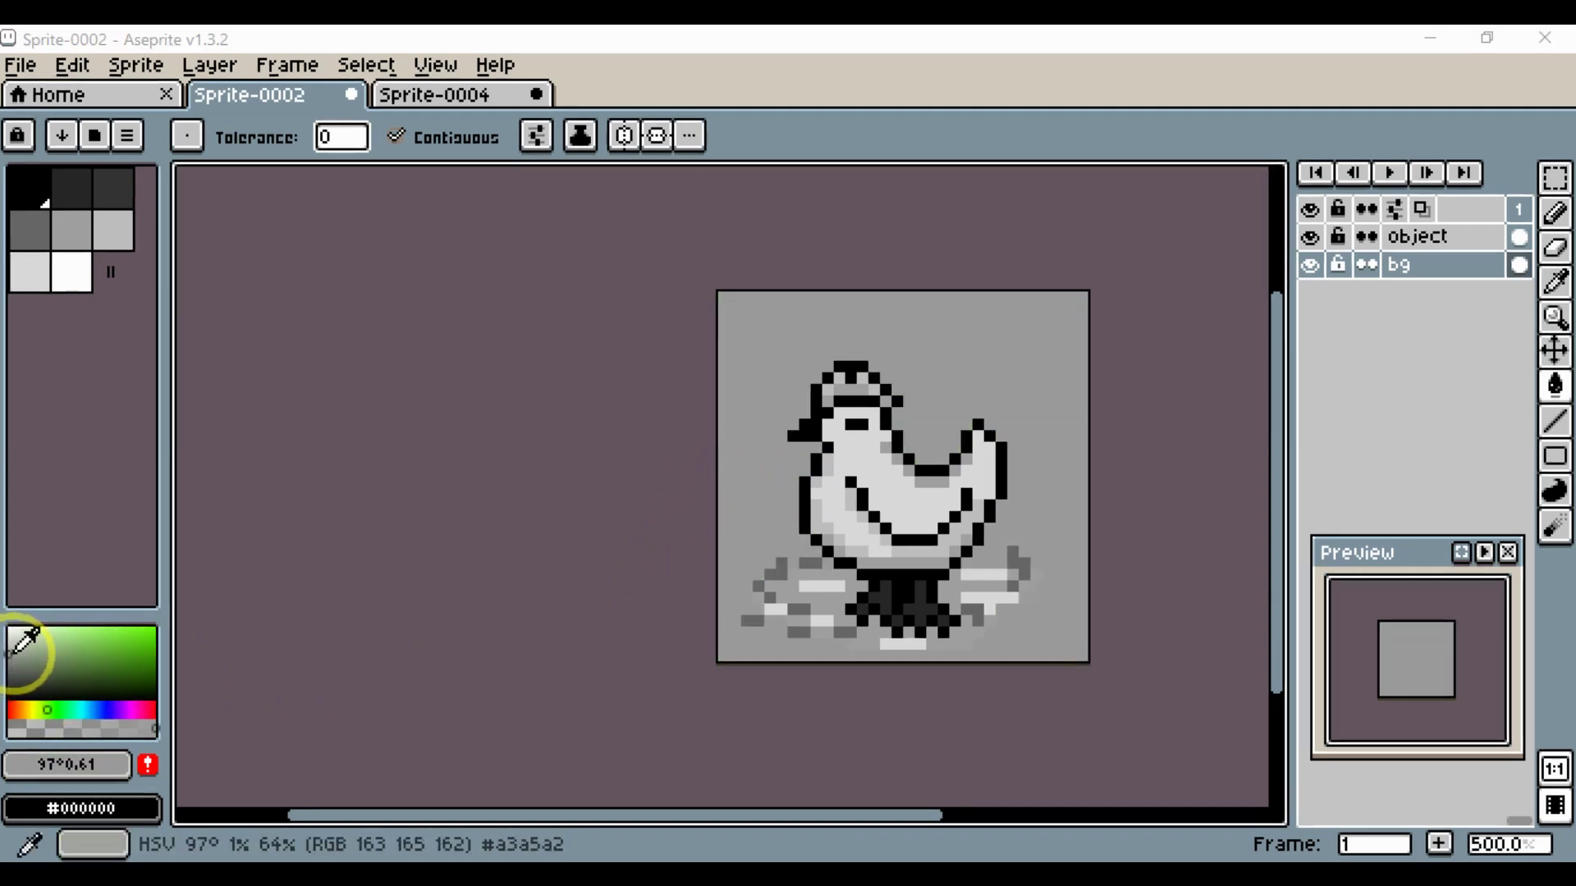
{"action": "left_click_drag", "start_coordinate": [10, 654], "coordinate": [8, 672]}
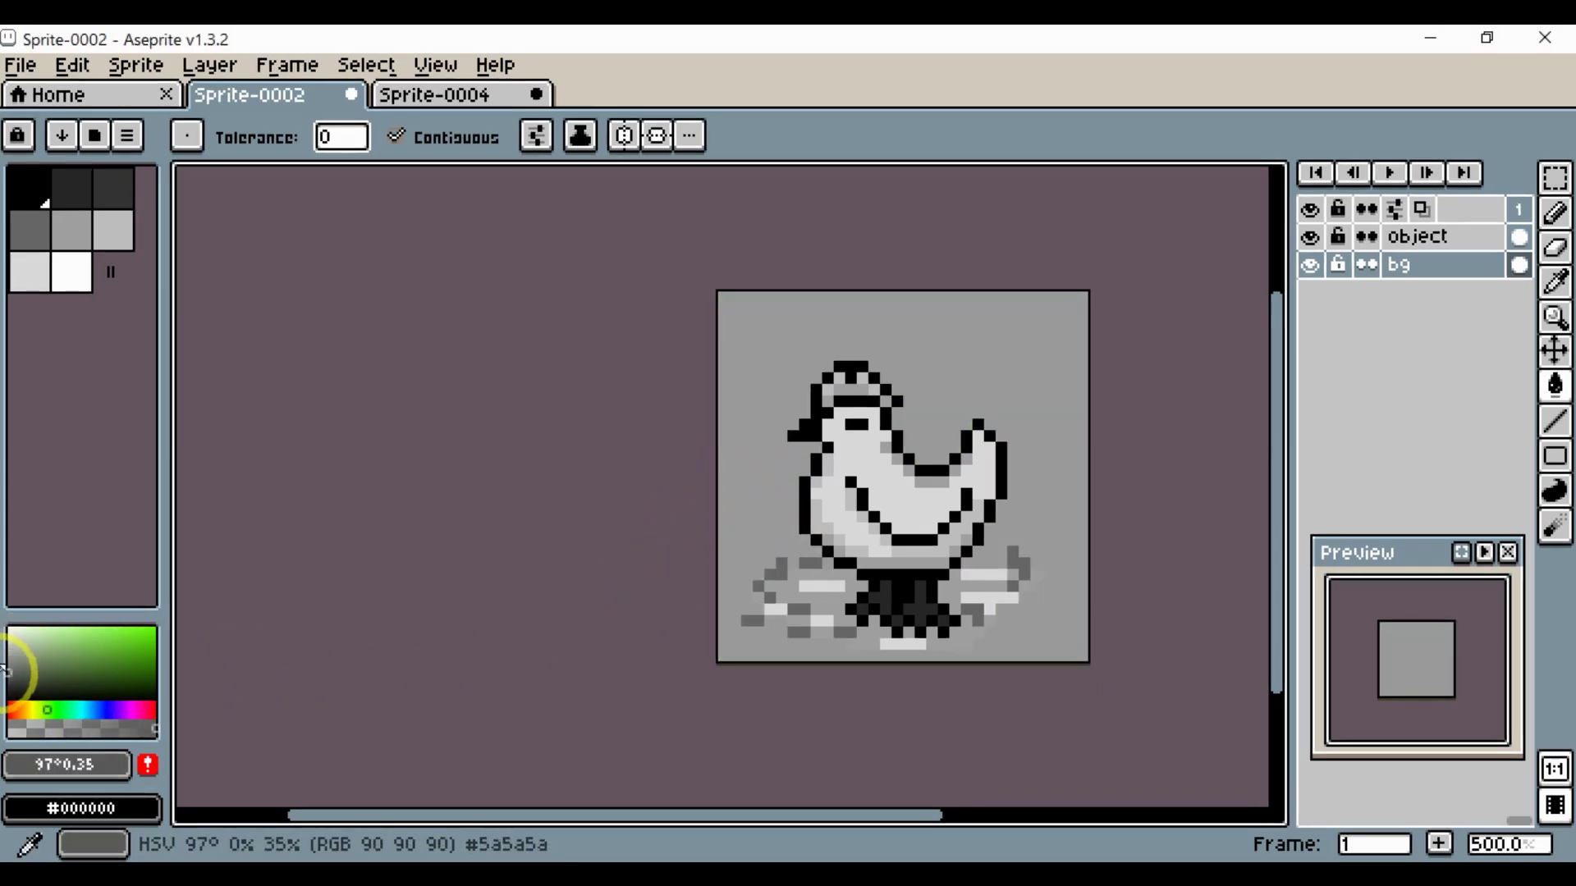
{"action": "left_click", "coordinate": [800, 499]}
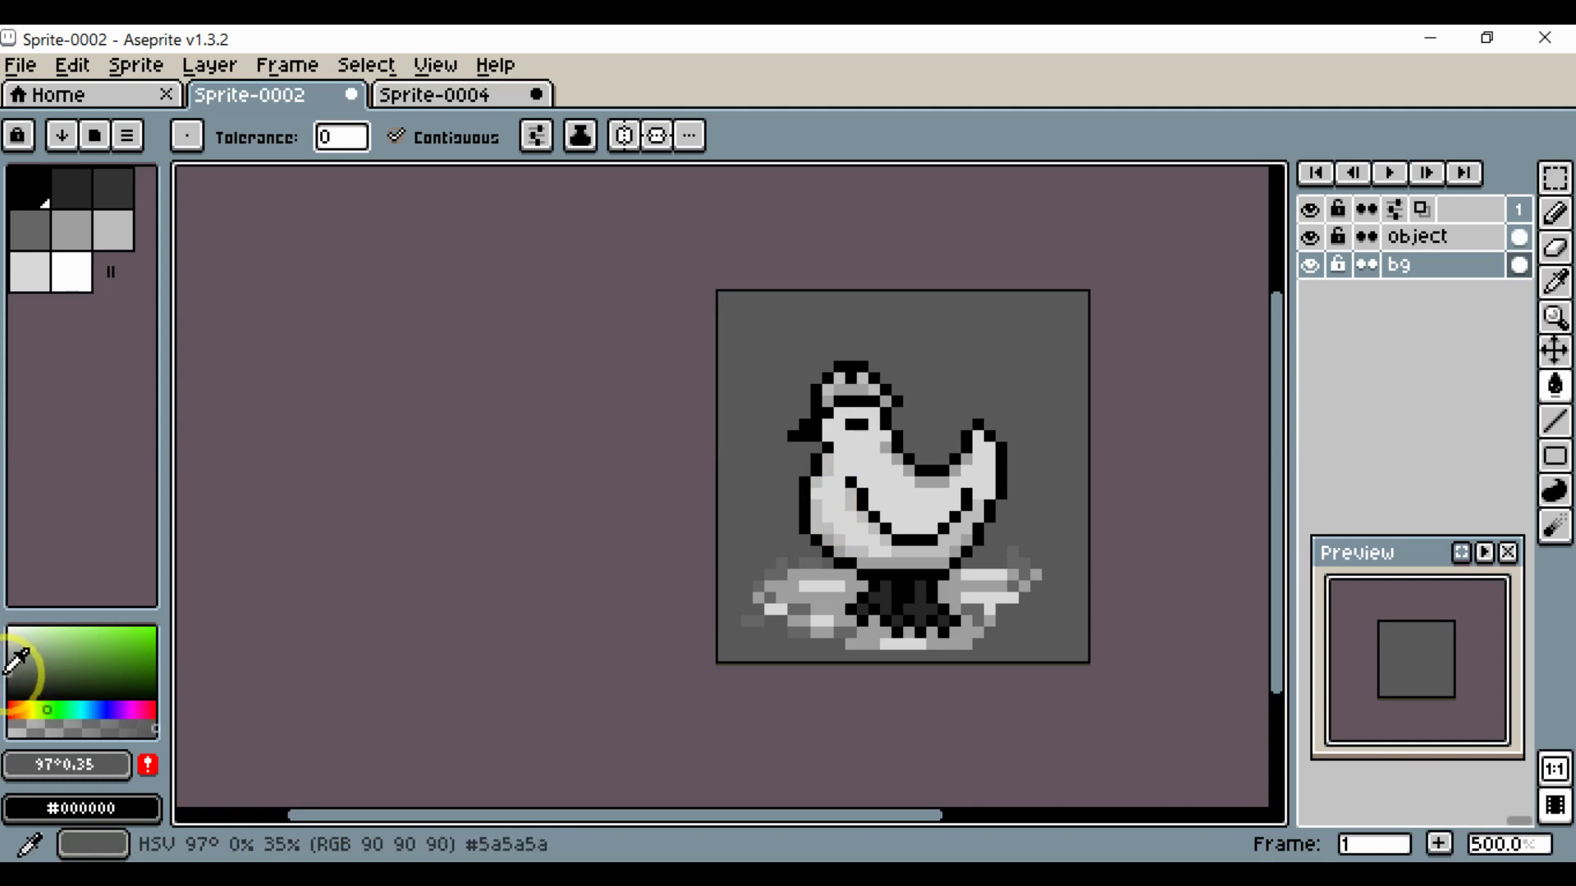
{"action": "left_click_drag", "start_coordinate": [16, 659], "coordinate": [10, 628]}
{"action": "left_click", "coordinate": [744, 492]}
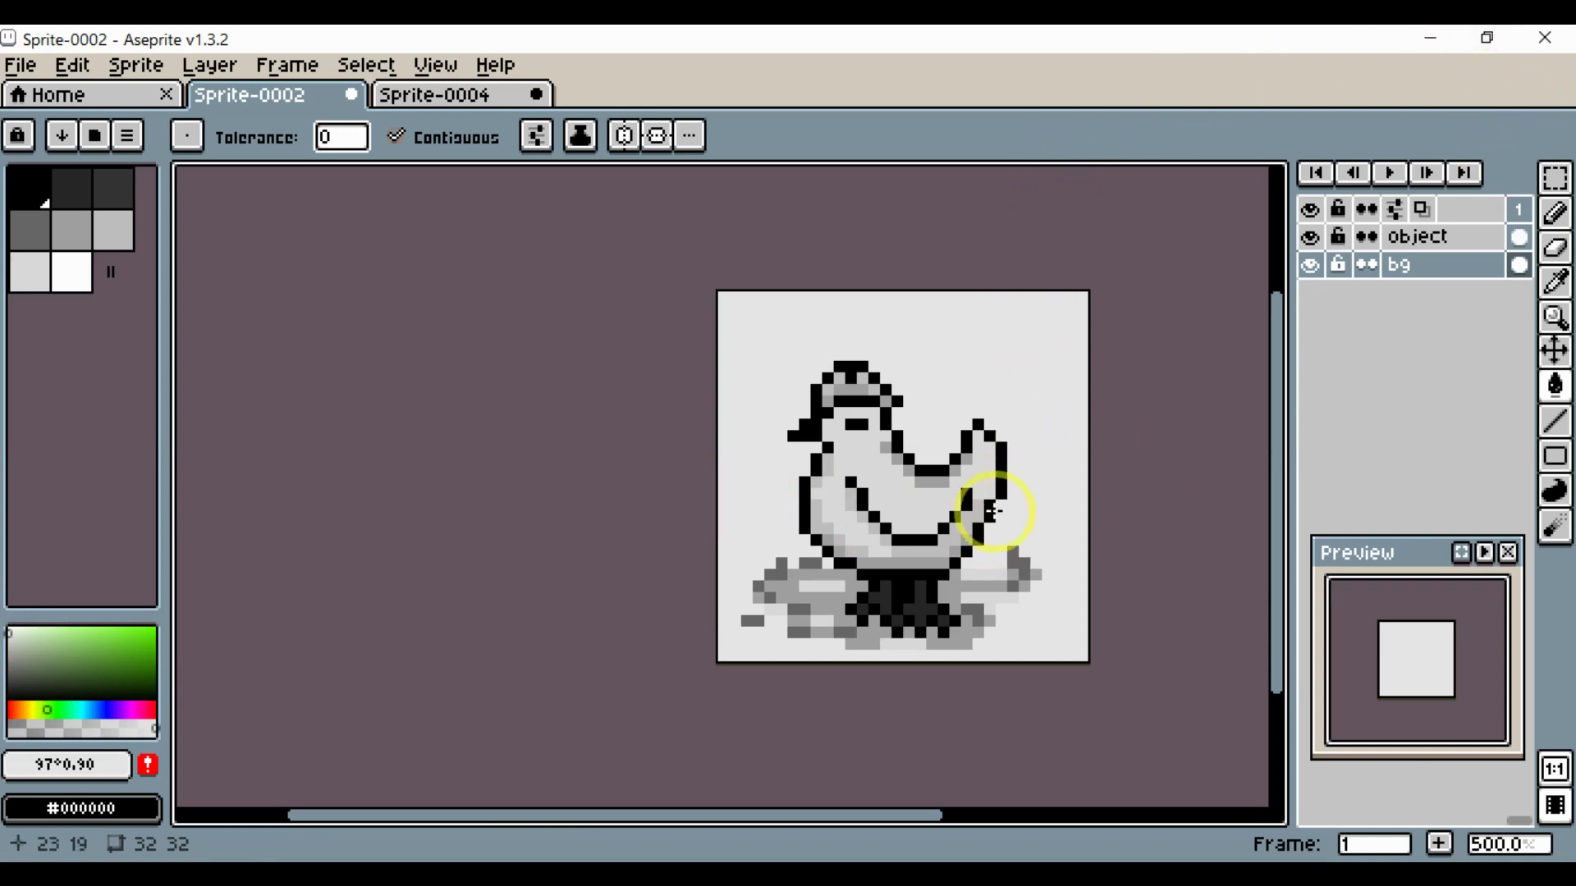
- Refill the bg layer with a muted grey-green, HSV 97°, 6, 77
{"action": "scroll", "coordinate": [993, 510], "scroll_direction": "up", "scroll_amount": 2}
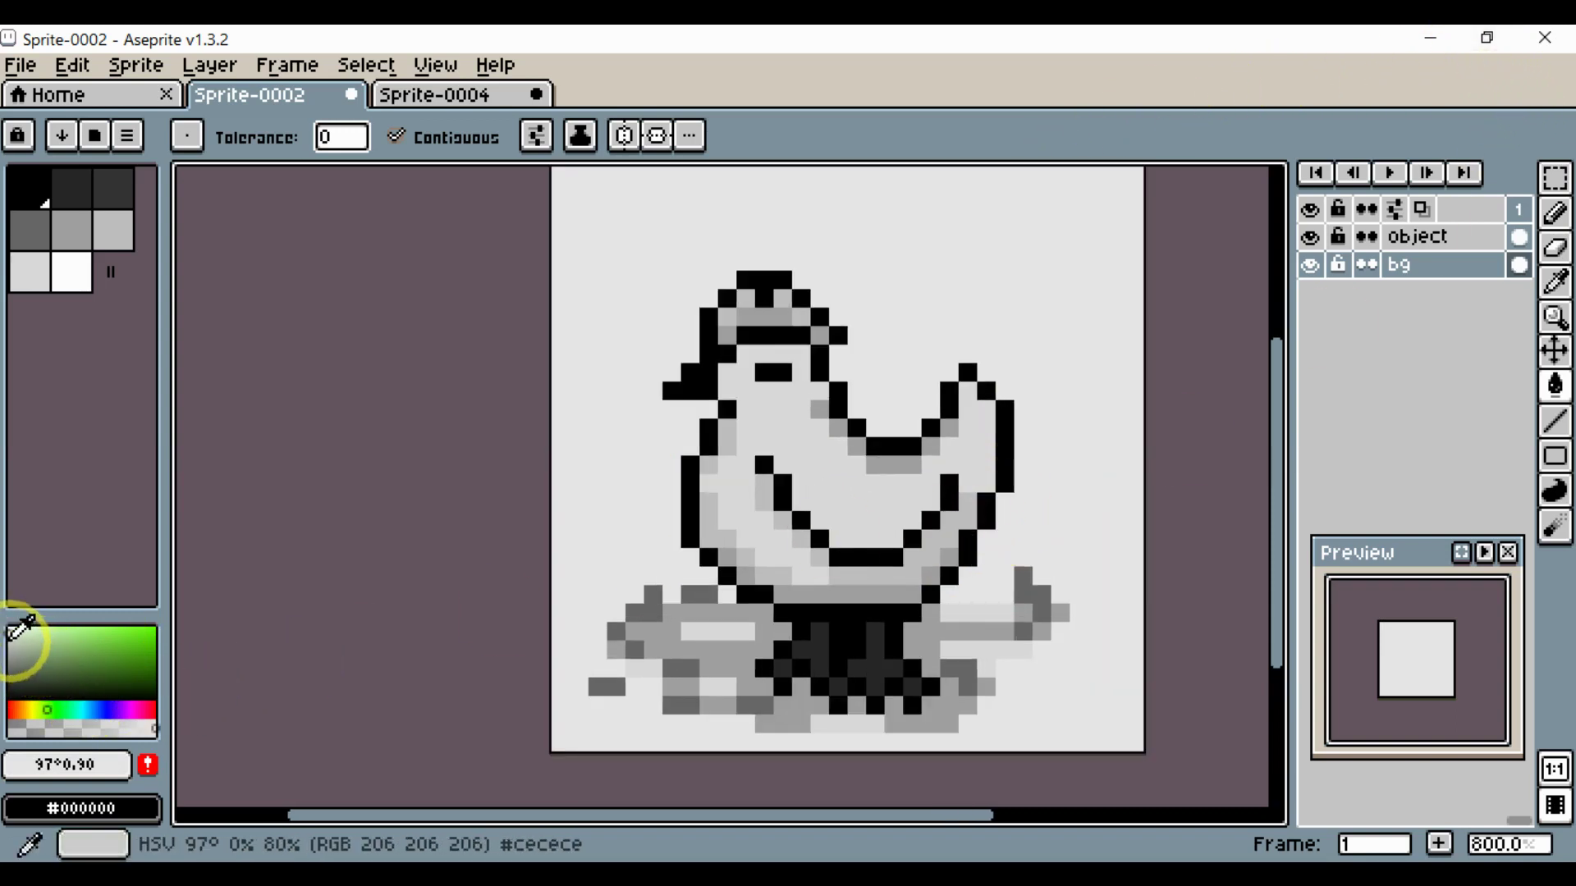
{"action": "left_click", "coordinate": [11, 637]}
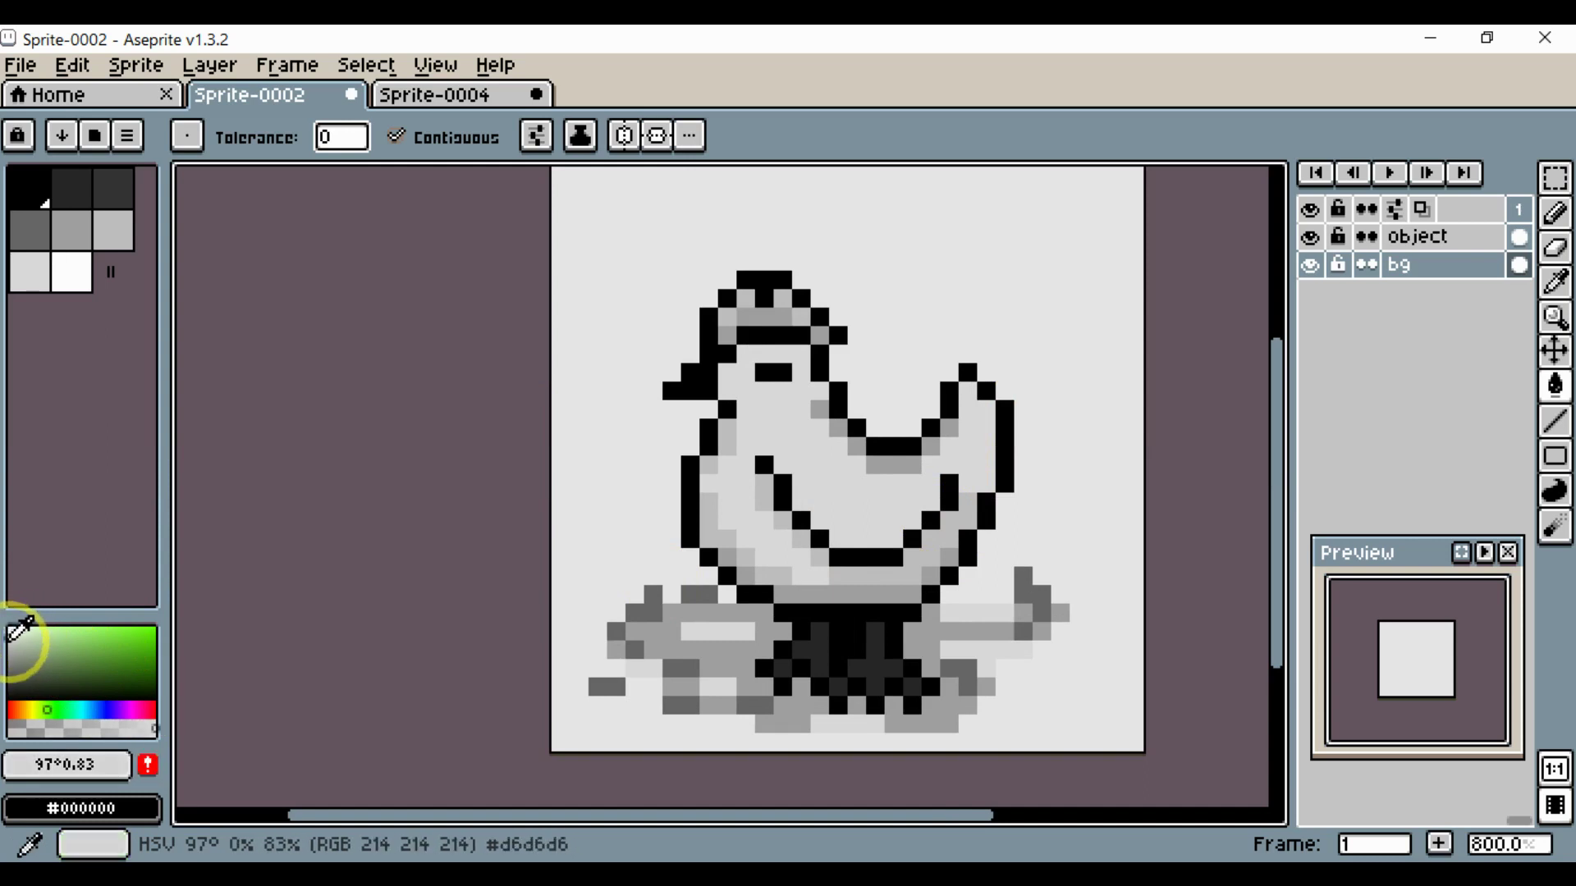
{"action": "left_click", "coordinate": [17, 643]}
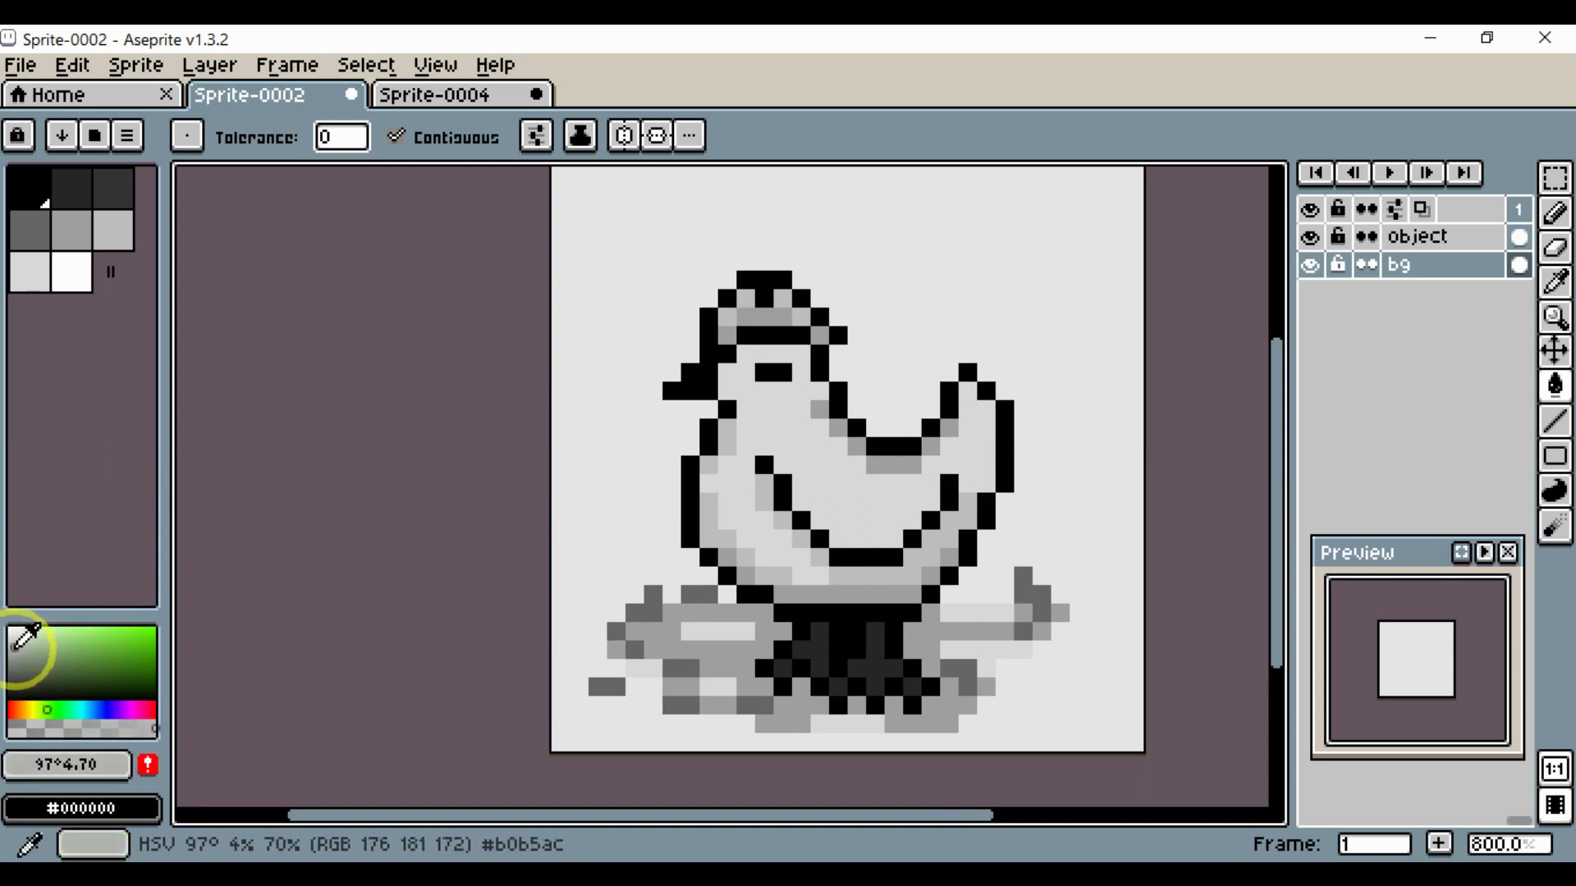
{"action": "left_click", "coordinate": [581, 535]}
{"action": "scroll", "coordinate": [591, 514], "scroll_direction": "down", "scroll_amount": 2}
{"action": "scroll", "coordinate": [685, 509], "scroll_direction": "up", "scroll_amount": 1}
- Make the object layer active and save the sprite as 62.aseprite
{"action": "left_click", "coordinate": [1457, 246]}
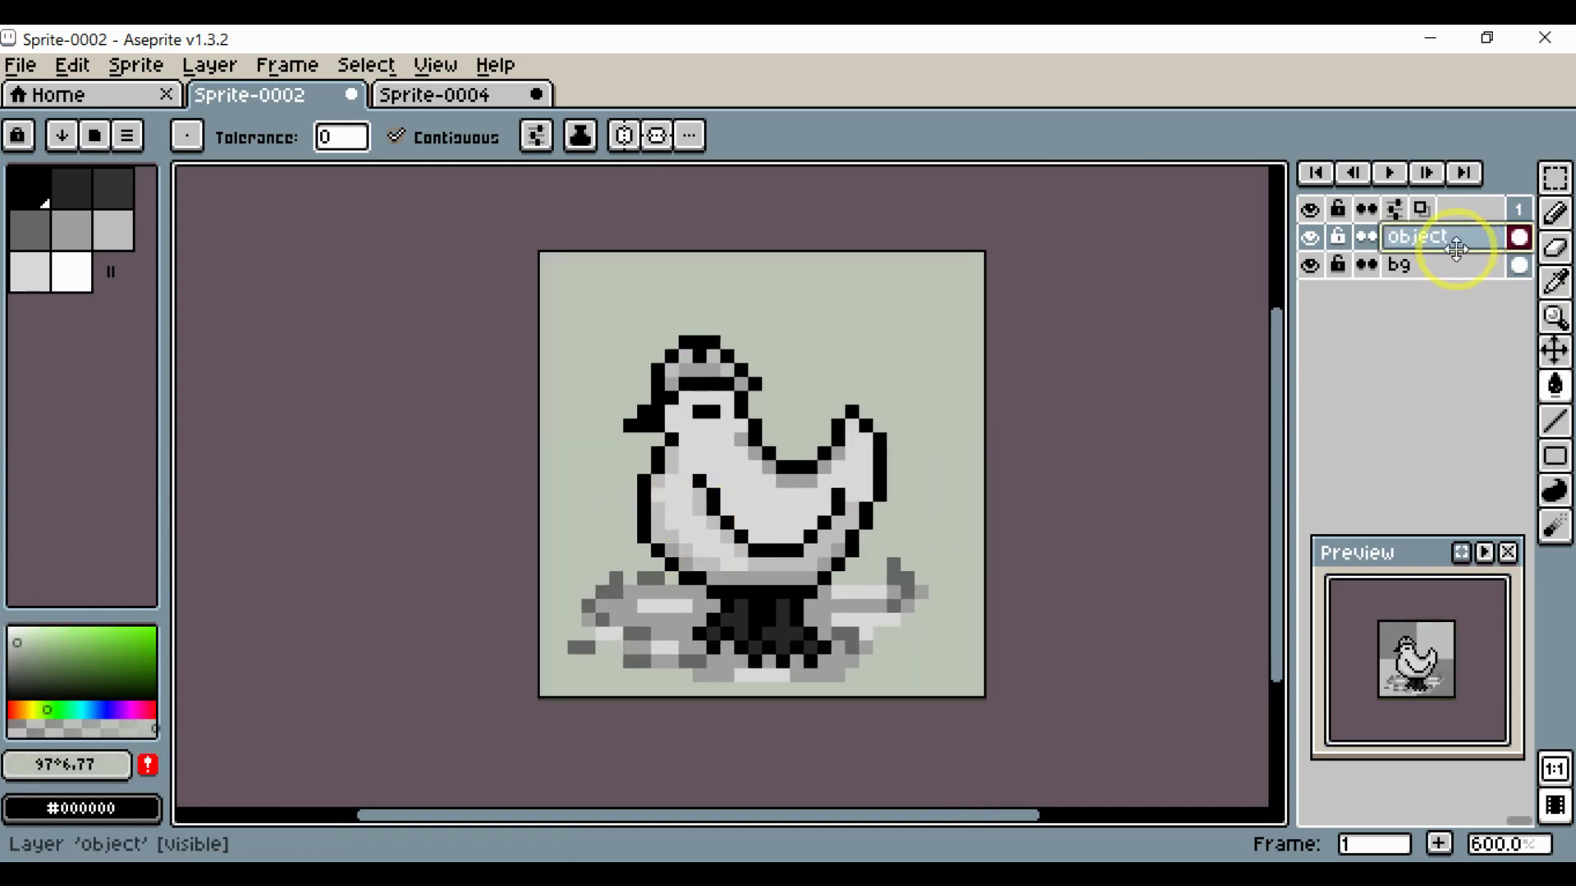
{"action": "left_click_drag", "start_coordinate": [845, 468], "coordinate": [987, 494]}
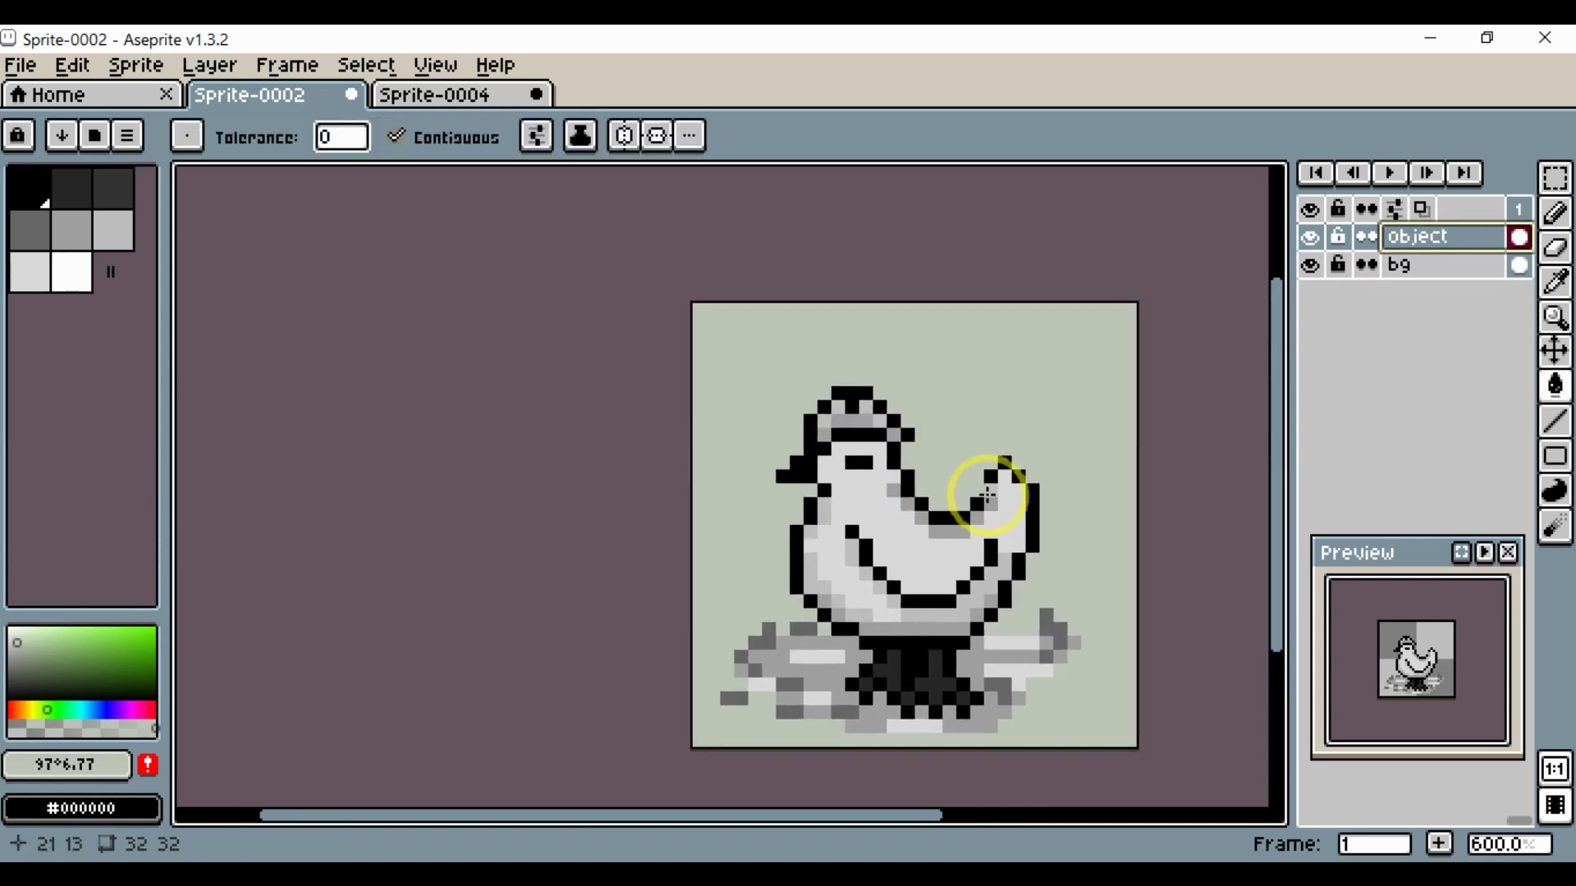
{"action": "key", "text": "ctrl+s"}
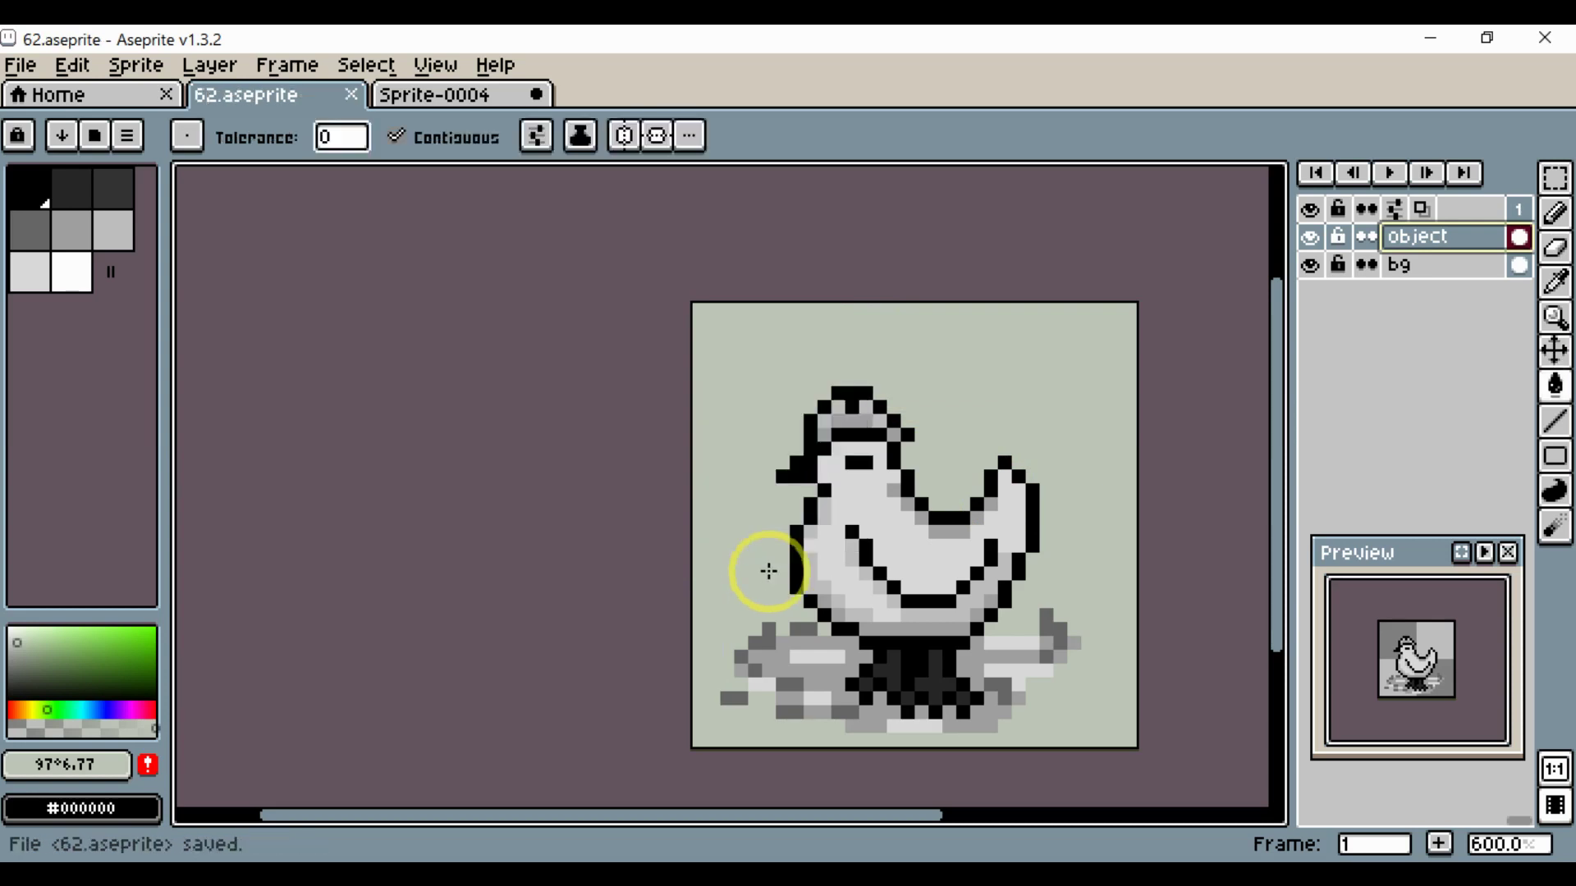
{"action": "scroll", "coordinate": [756, 545], "scroll_direction": "up", "scroll_amount": 2}
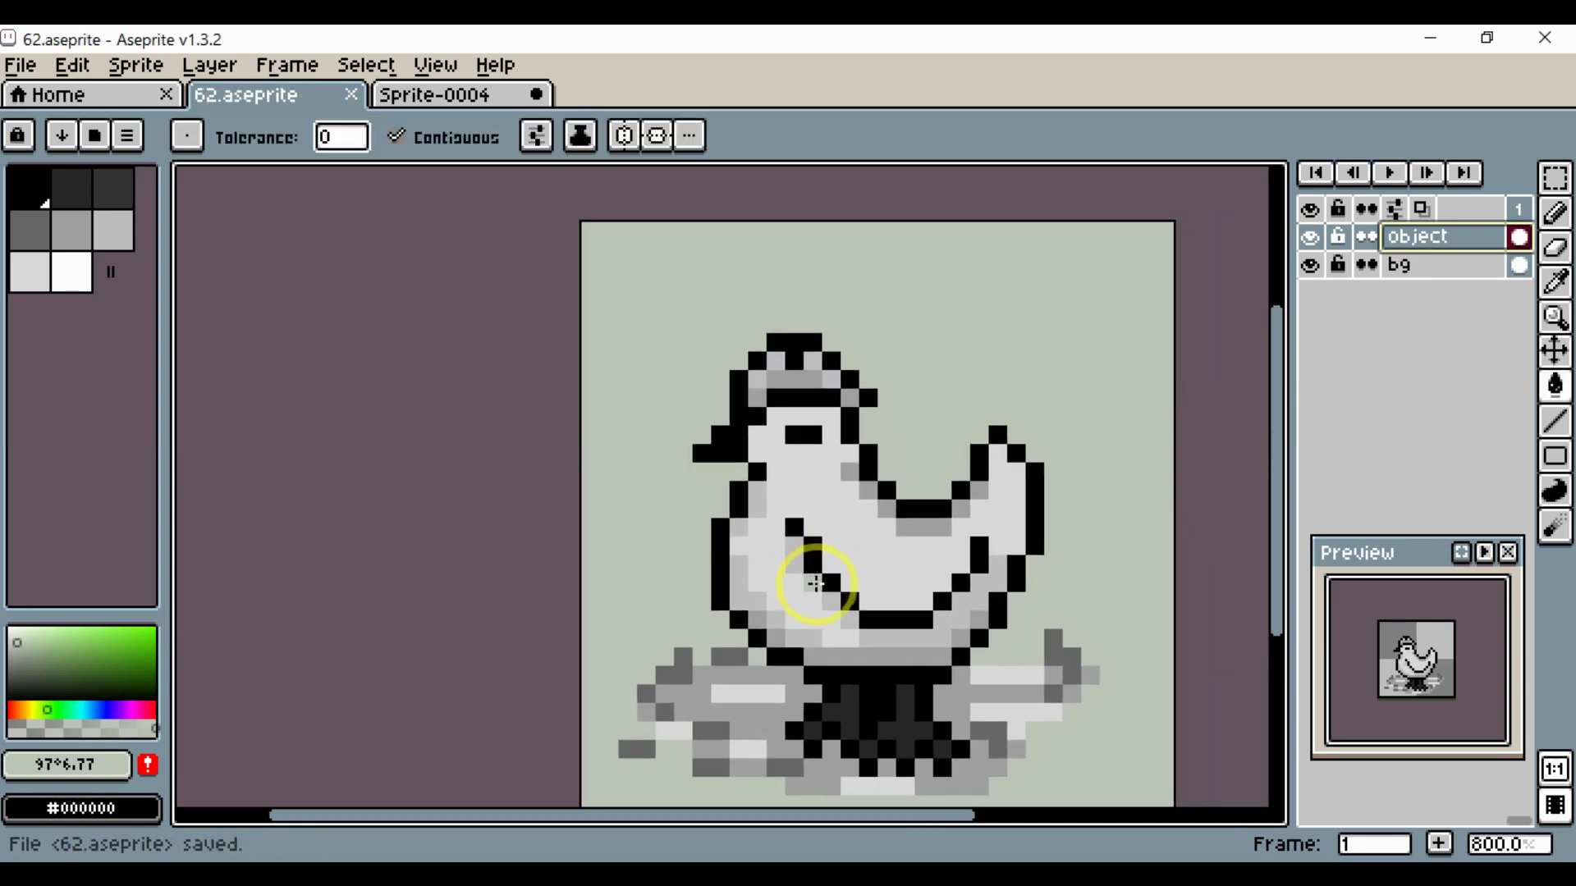